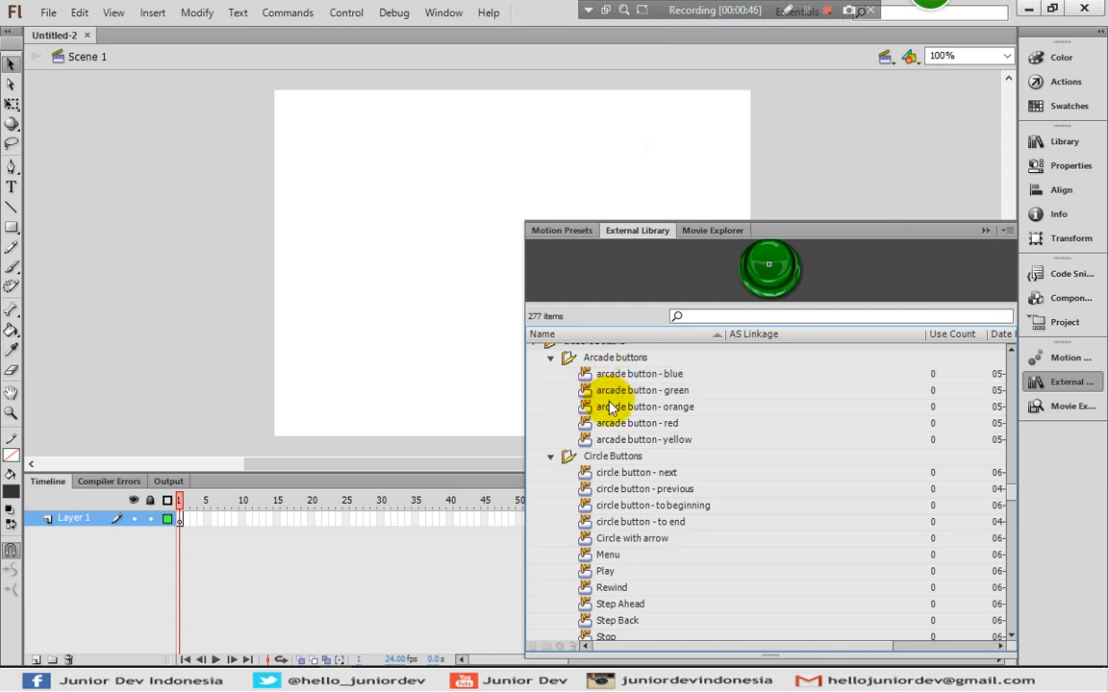
- Stack the blue, green and red arcade buttons left of the stage, then open the blue one
left_click(611, 407)
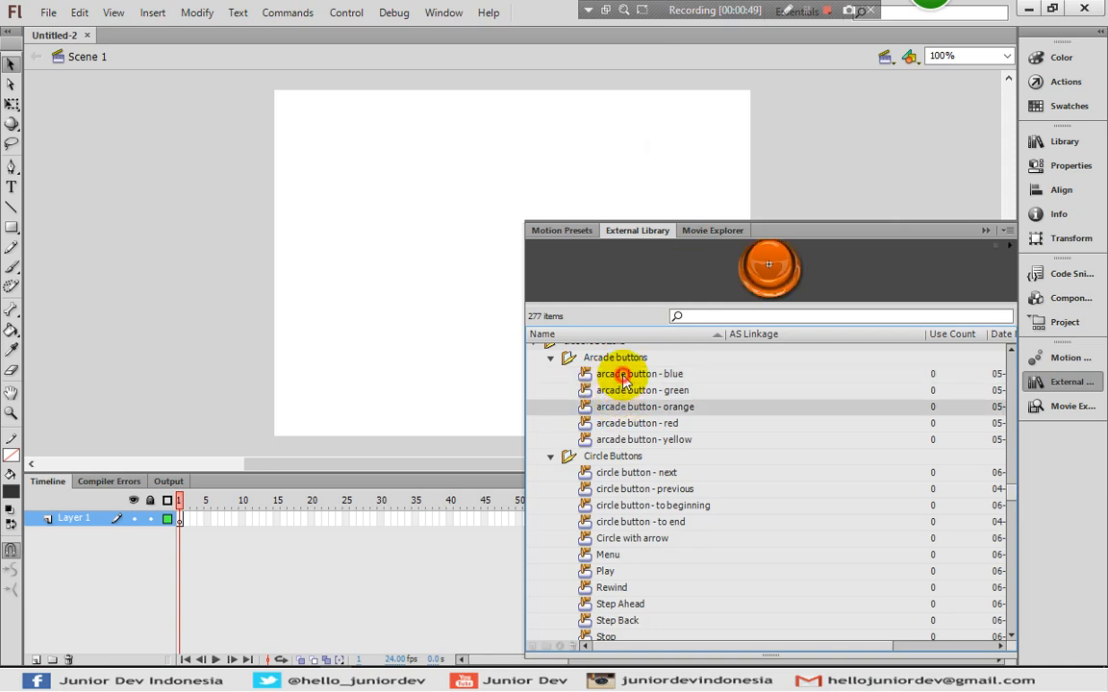
left_click(623, 375)
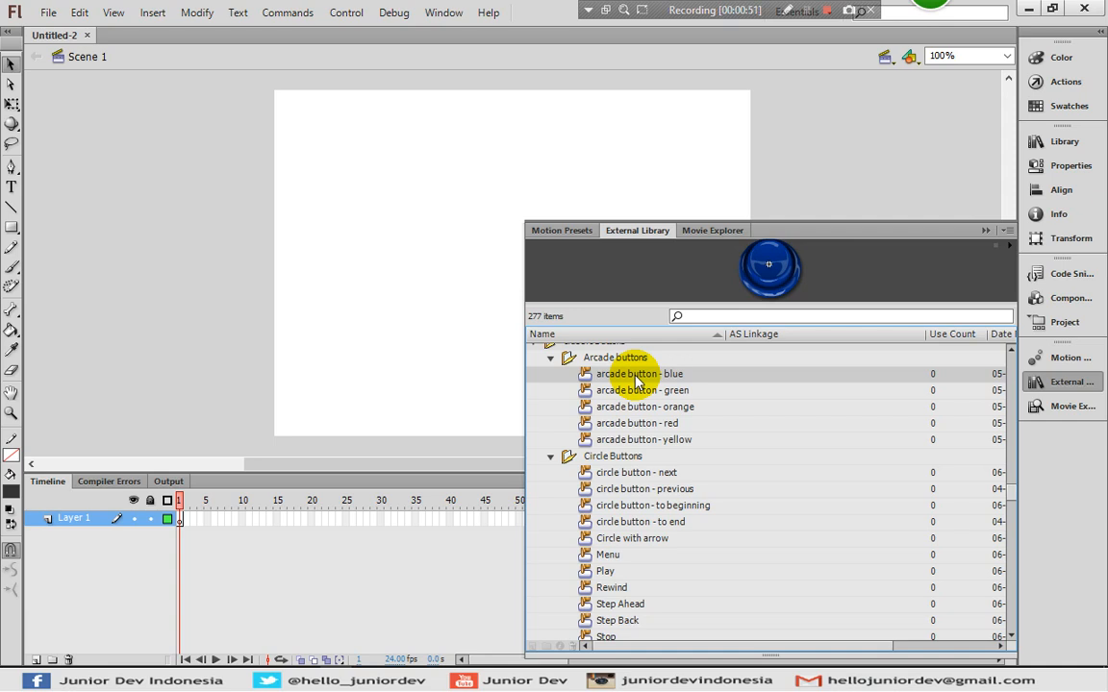
left_click_drag(634, 382, 219, 176)
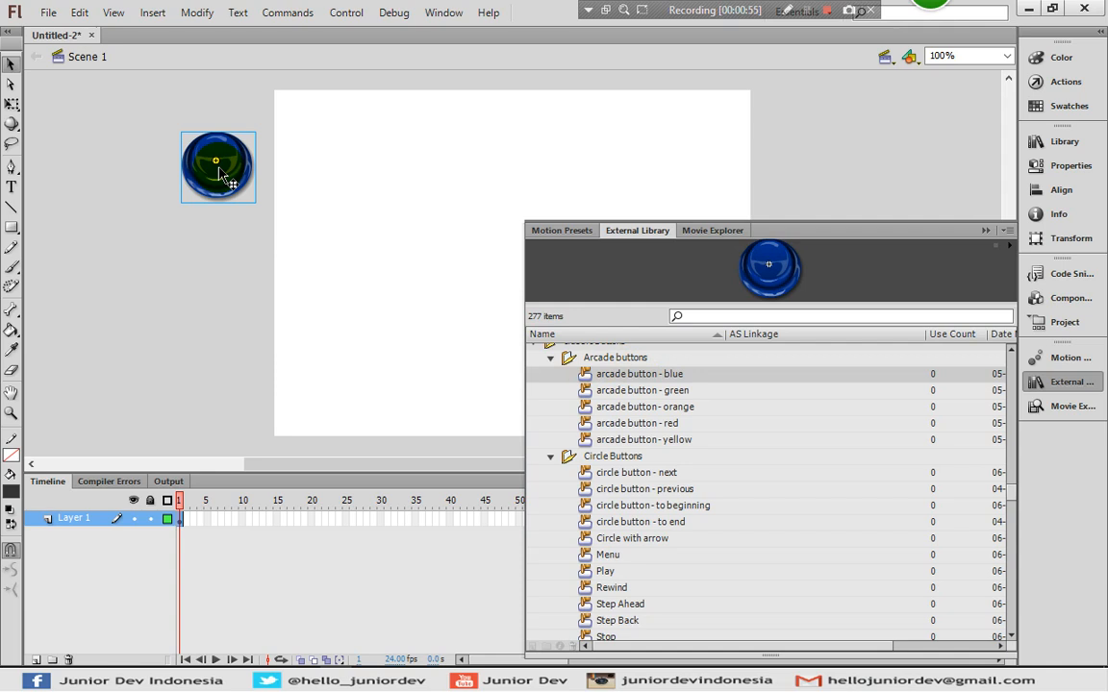
left_click_drag(626, 395, 220, 279)
left_click_drag(588, 424, 218, 383)
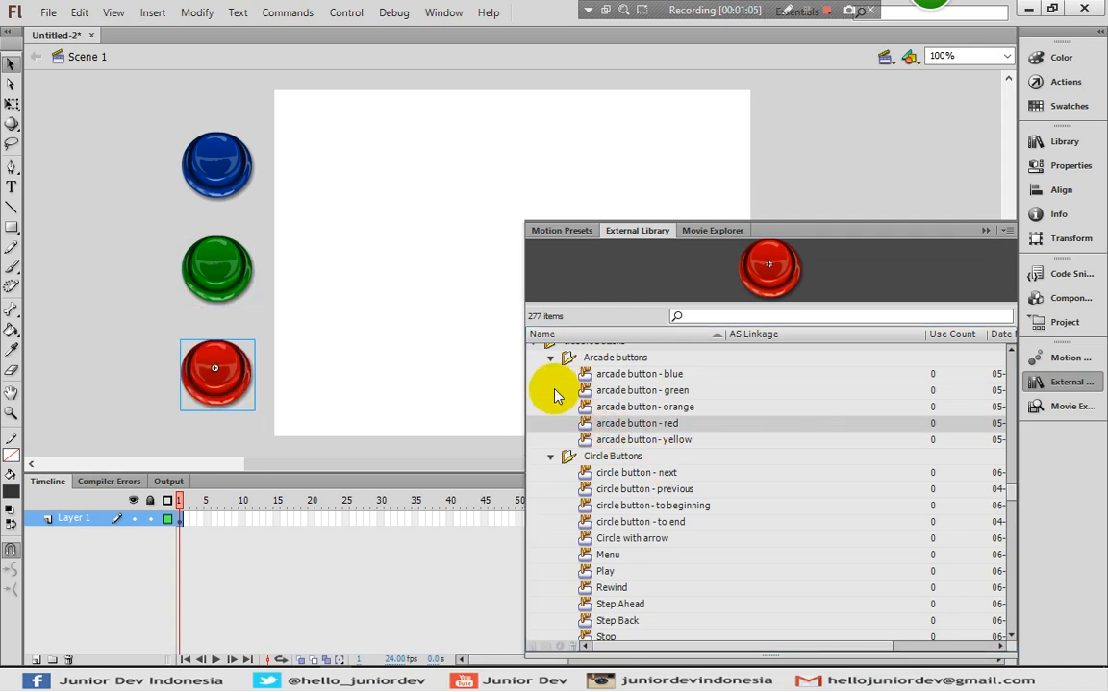
double_click(219, 169)
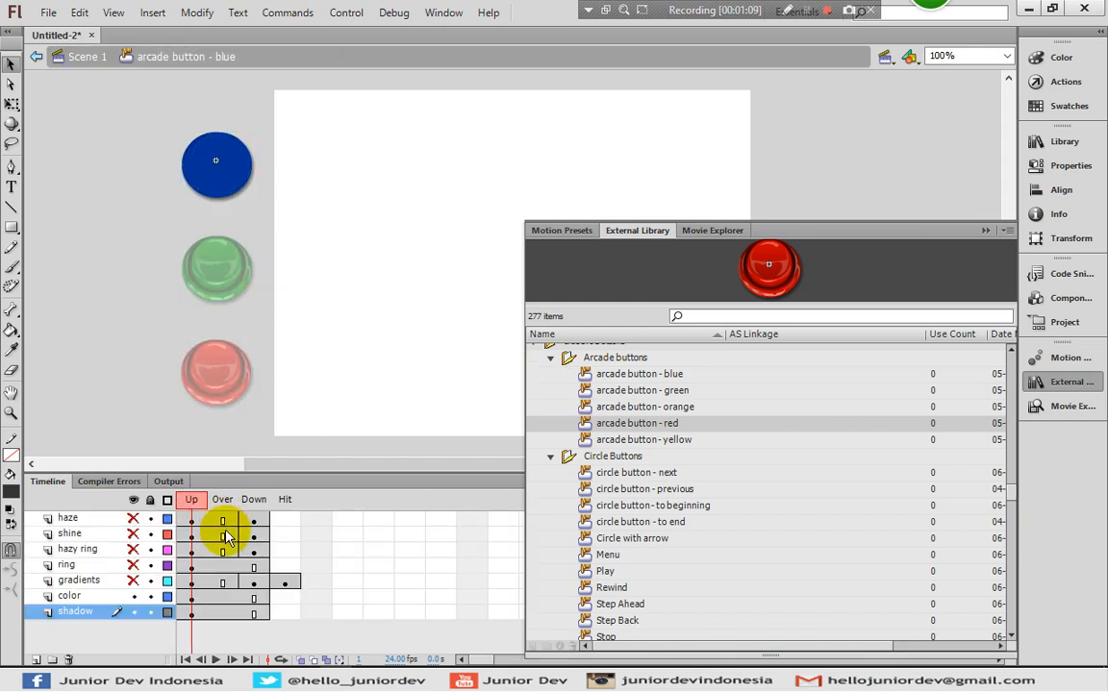
- Inspect the blue arcade button's Up, Over and Down frames across its color, shadow and gradients layers
left_click(195, 597)
left_click(215, 597)
left_click(223, 596)
left_click(254, 596)
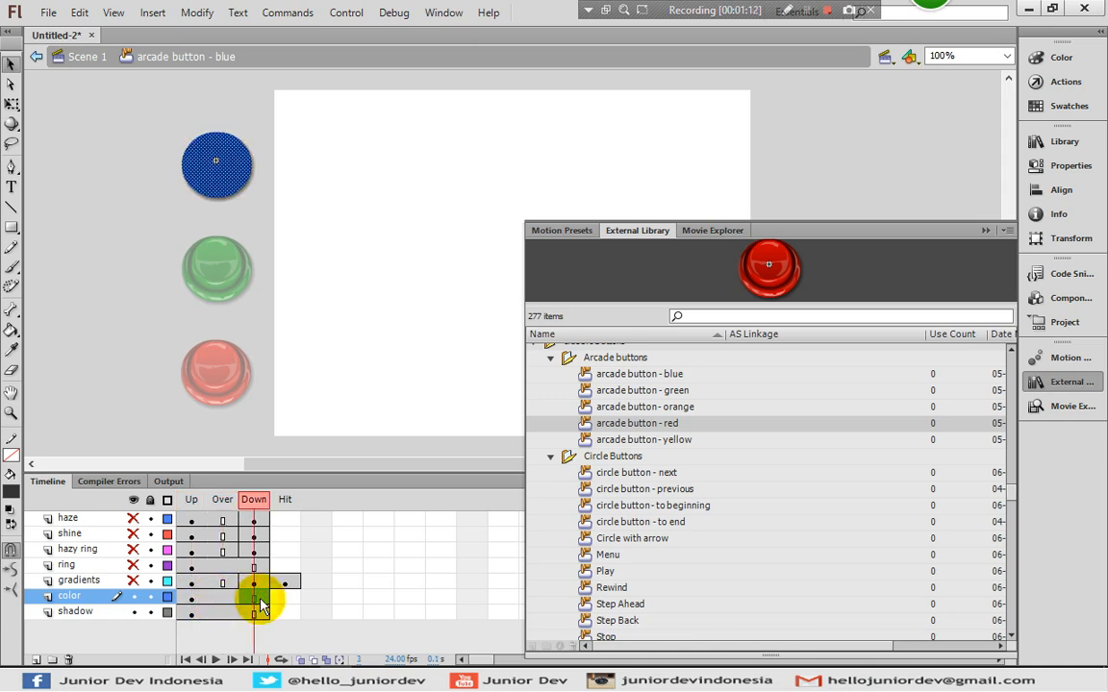
left_click(198, 597)
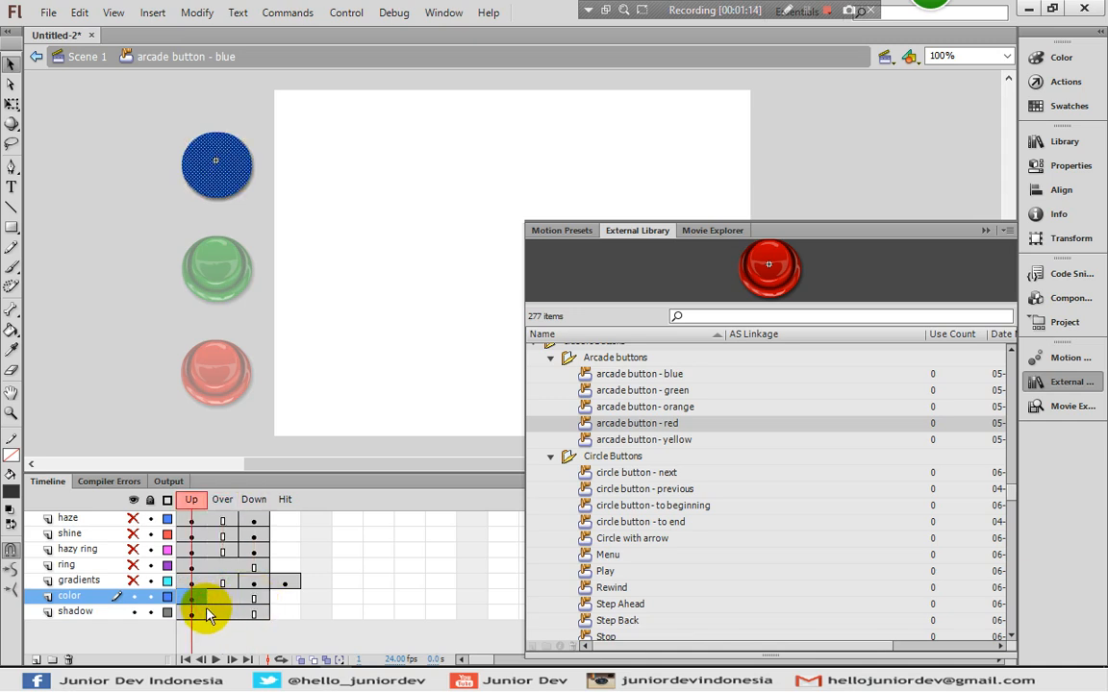
left_click(202, 612)
left_click(223, 582)
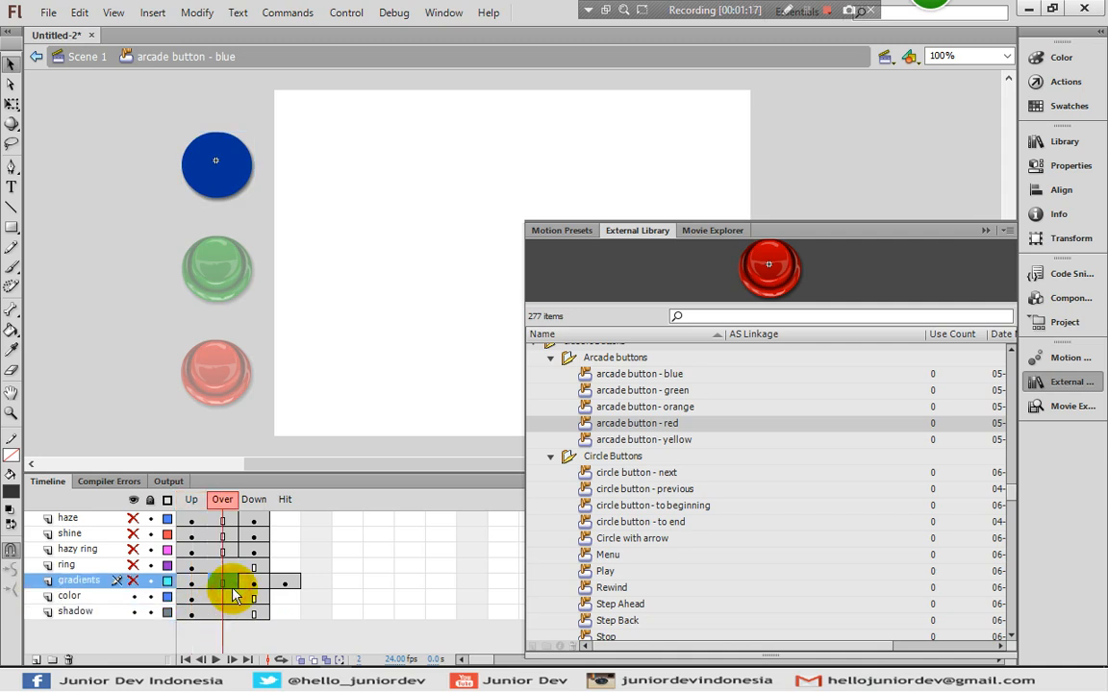
- Return to Scene 1 and close the buttons library
left_click(88, 57)
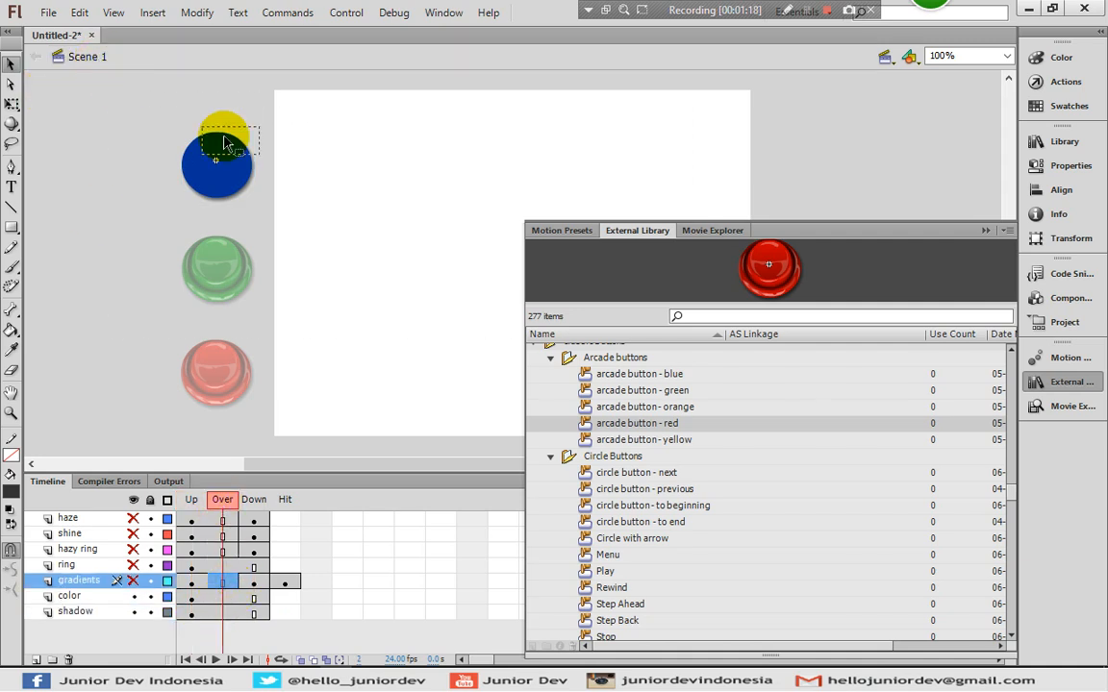
left_click(218, 139)
left_click(1058, 385)
left_click(536, 219)
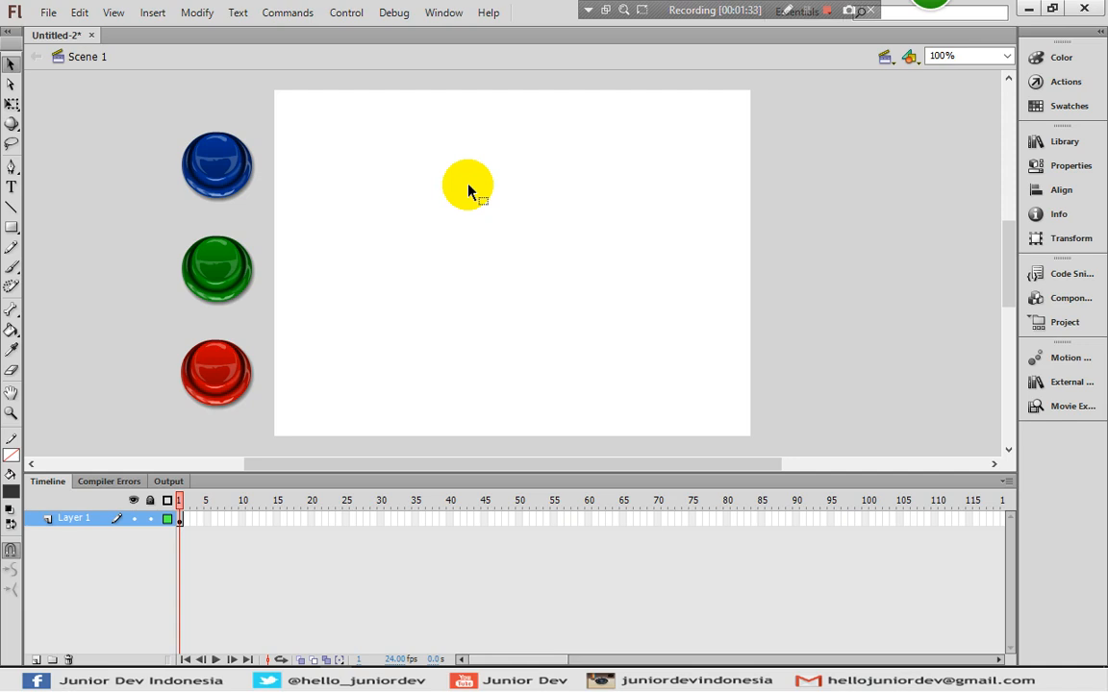
- Draw a blue-filled circle on the stage with the Oval Tool
left_click(19, 230)
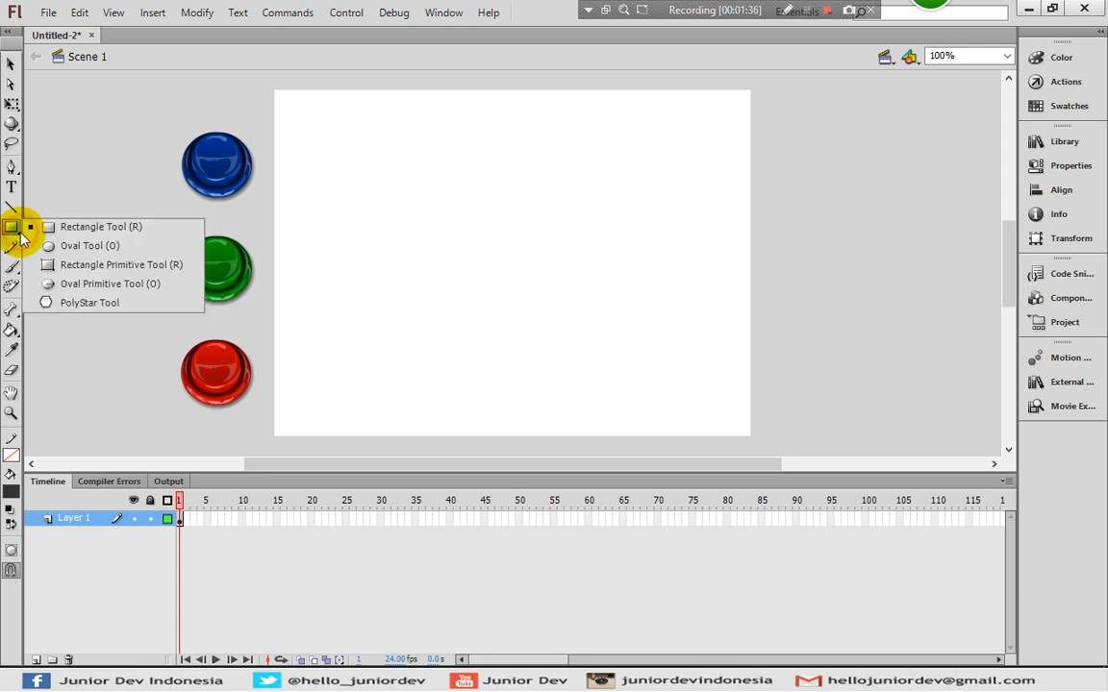
left_click(50, 248)
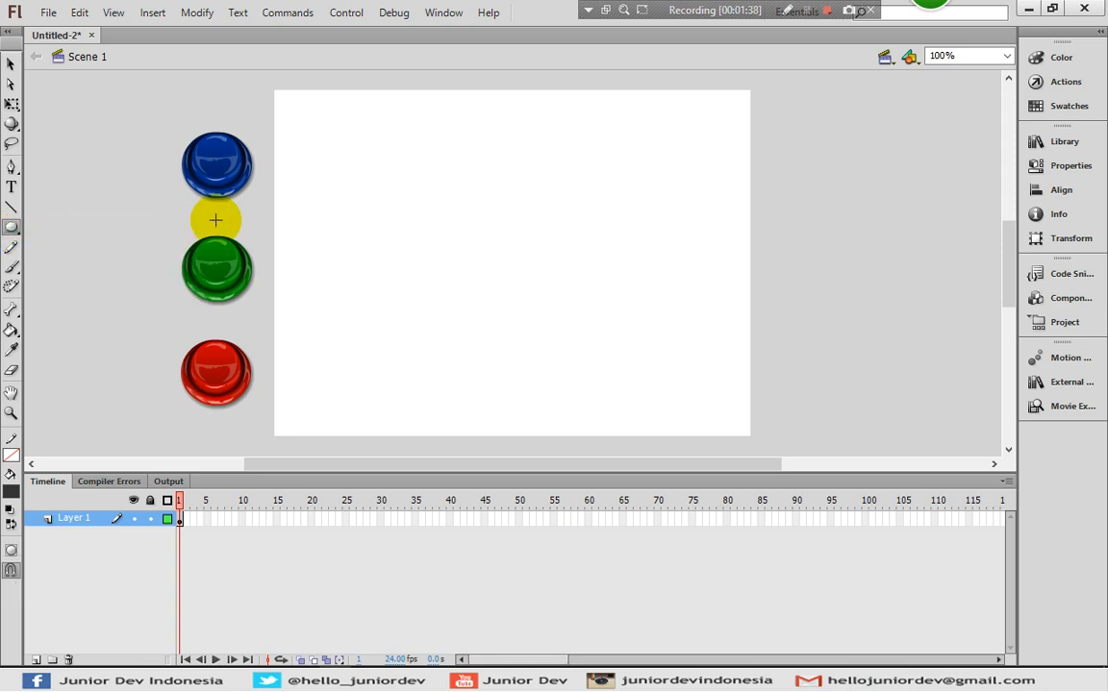
left_click(11, 488)
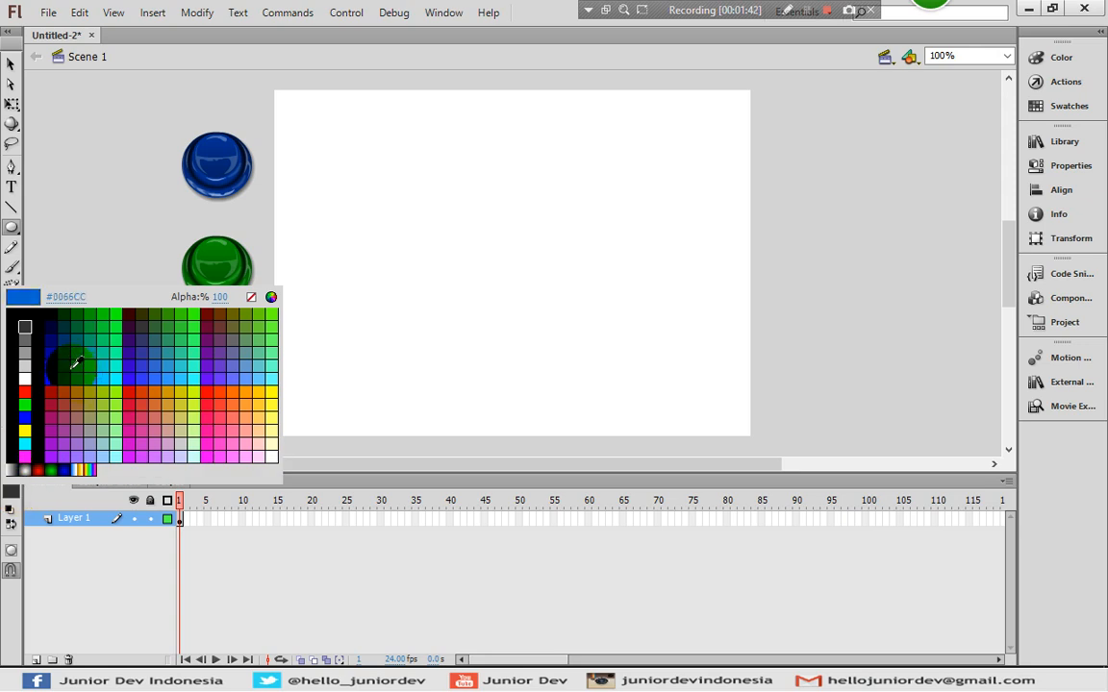
left_click(74, 363)
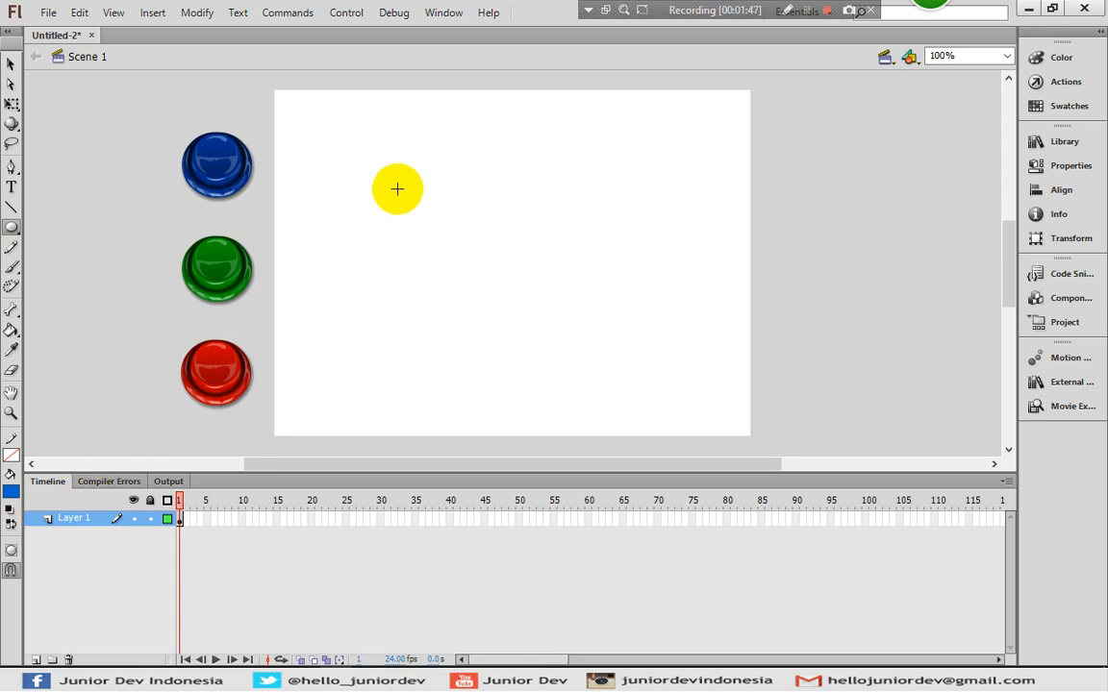
left_click_drag(366, 161, 435, 231)
- Add a 'Tombol' text label beneath the circle and select both together
left_click(10, 64)
left_click(12, 185)
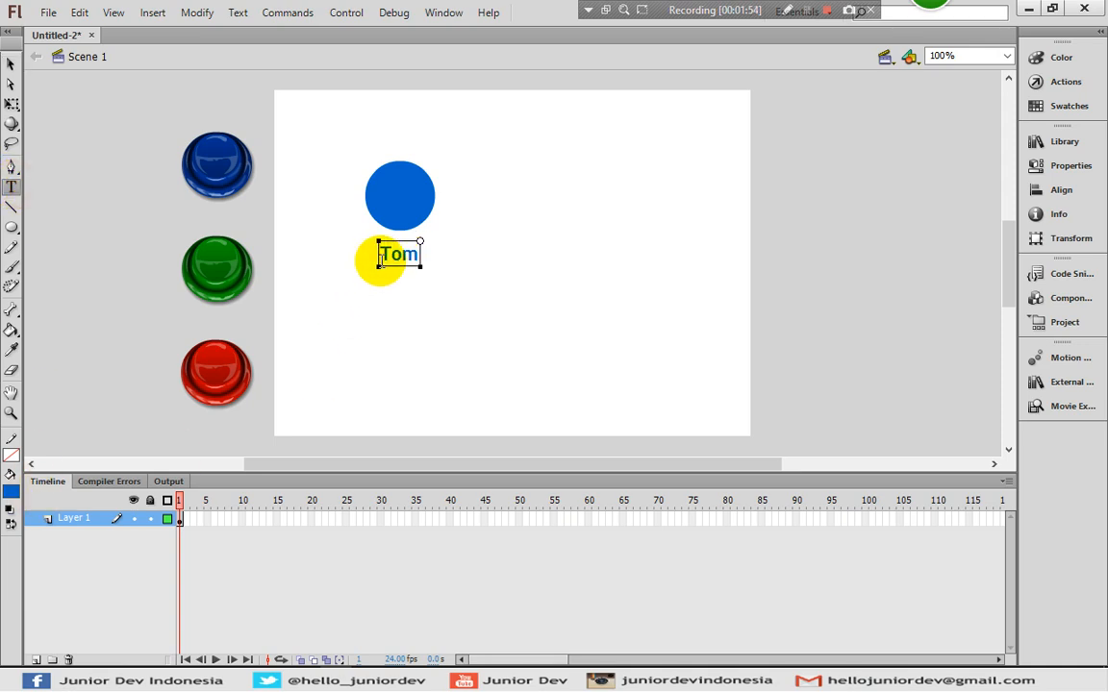
left_click(10, 64)
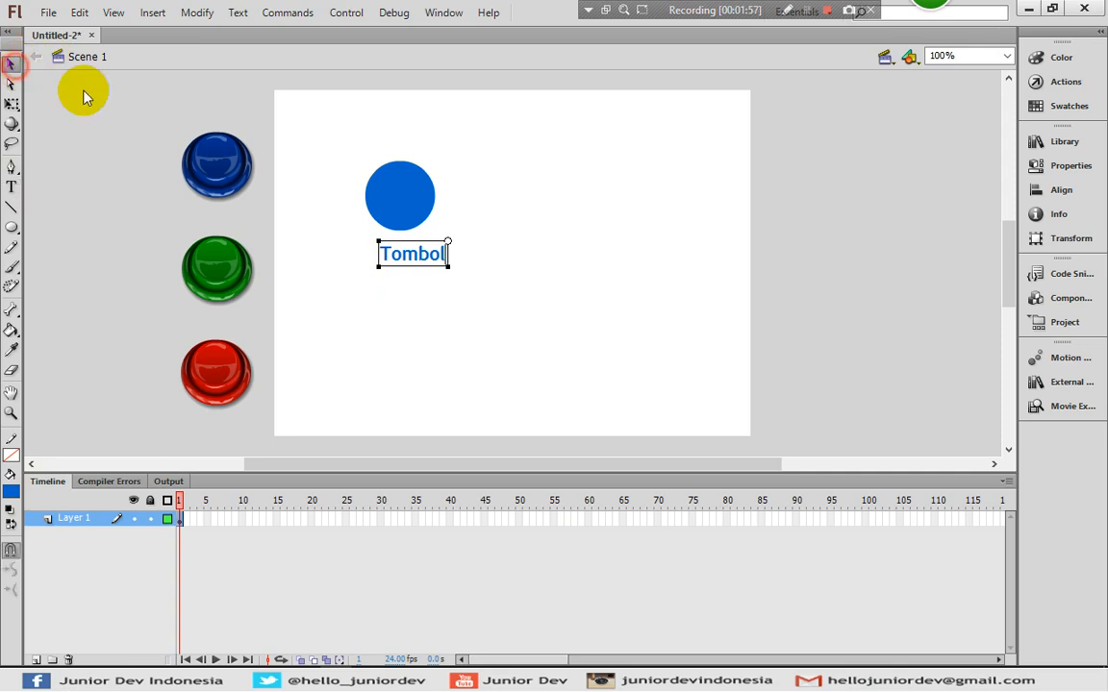
left_click_drag(437, 253, 424, 254)
left_click(551, 207)
left_click(423, 259)
key("Up")
key("Up")
key("Up")
key("Up")
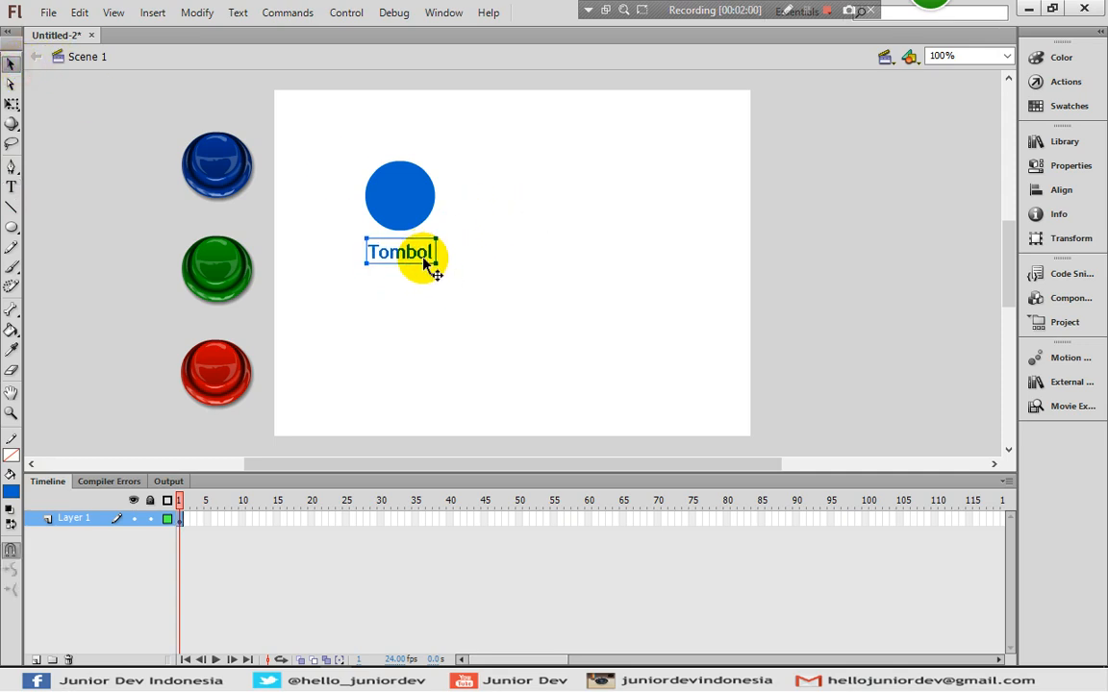
left_click(399, 198, "shift")
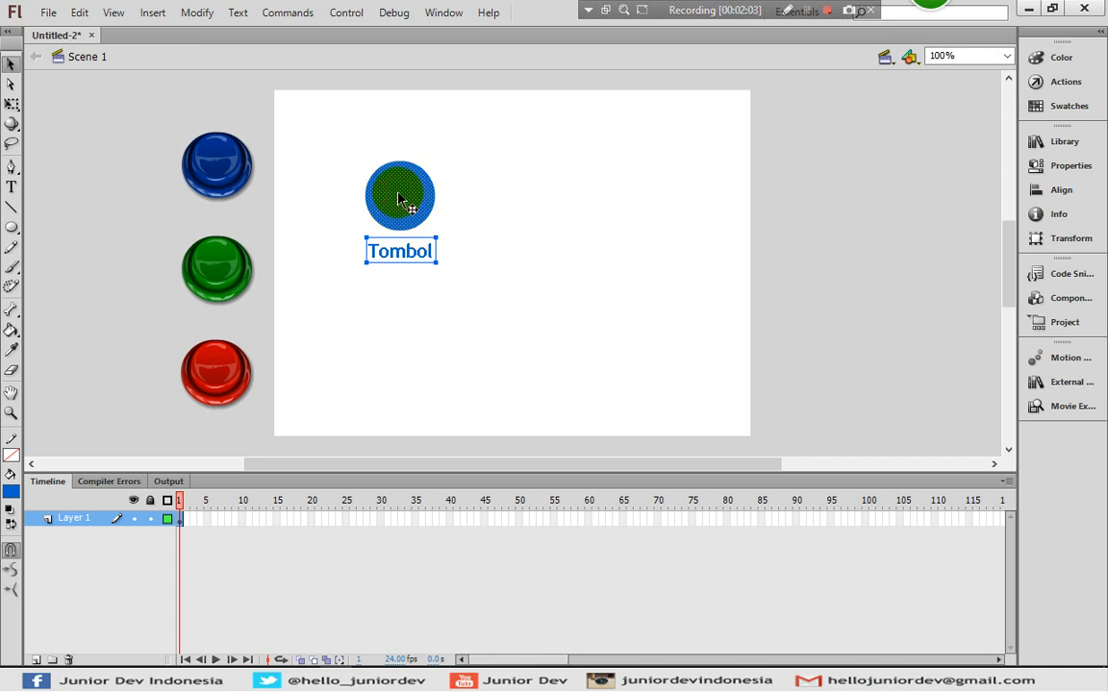
- Convert the circle and Tombol label into a Button symbol
right_click(400, 198)
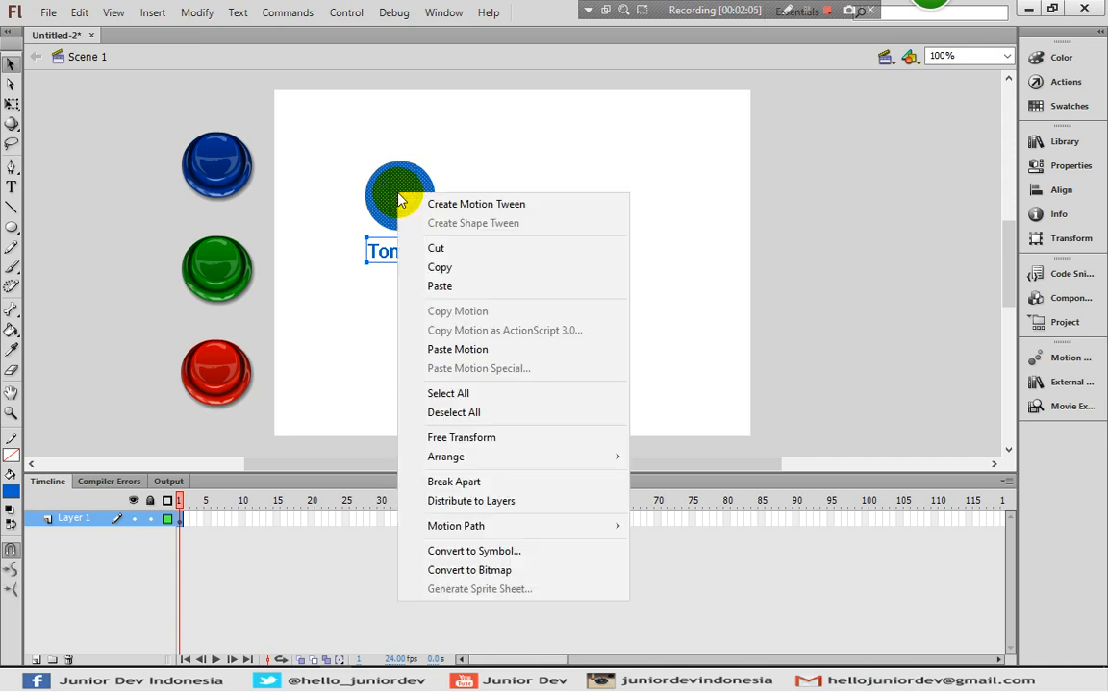
left_click(451, 551)
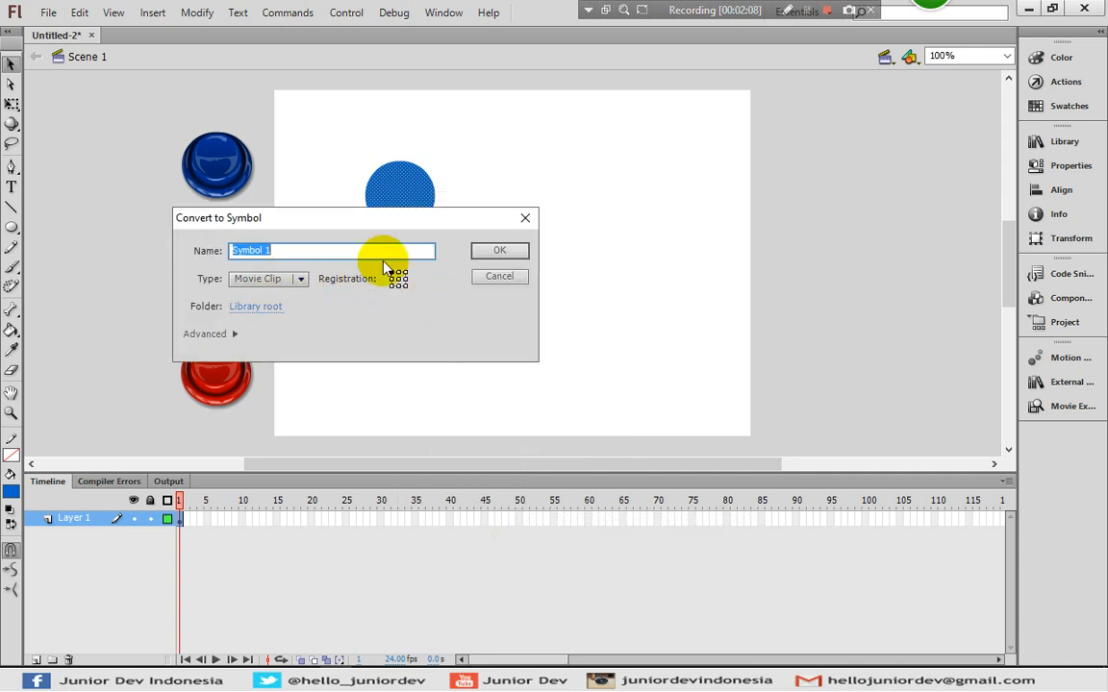
left_click(288, 281)
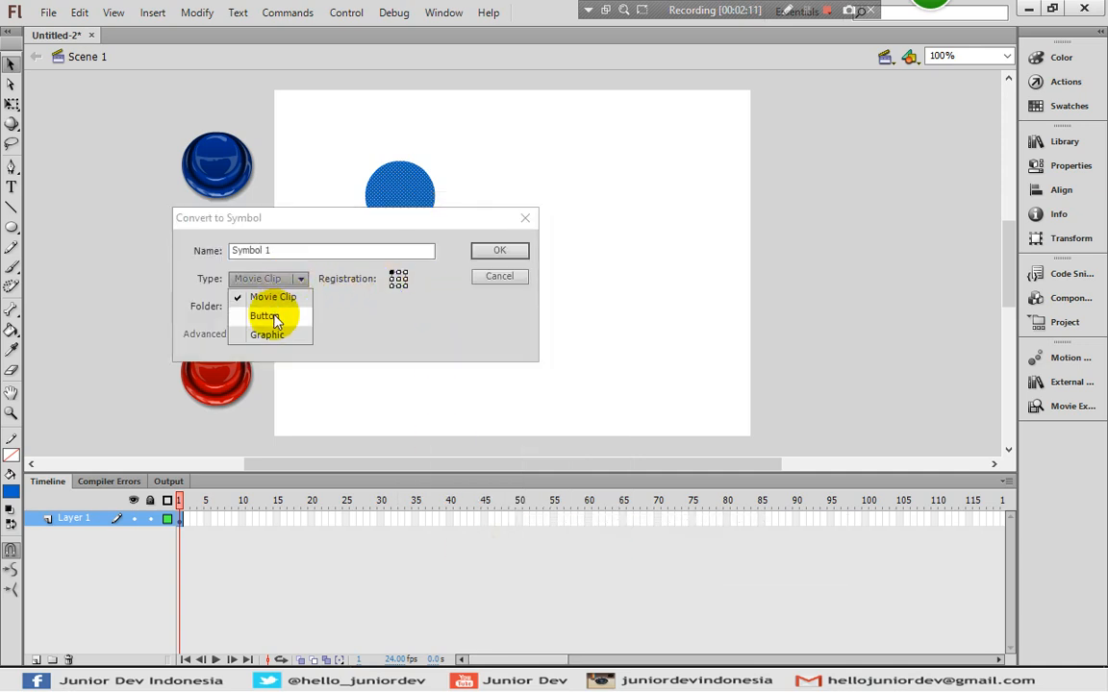
left_click(269, 316)
left_click(500, 252)
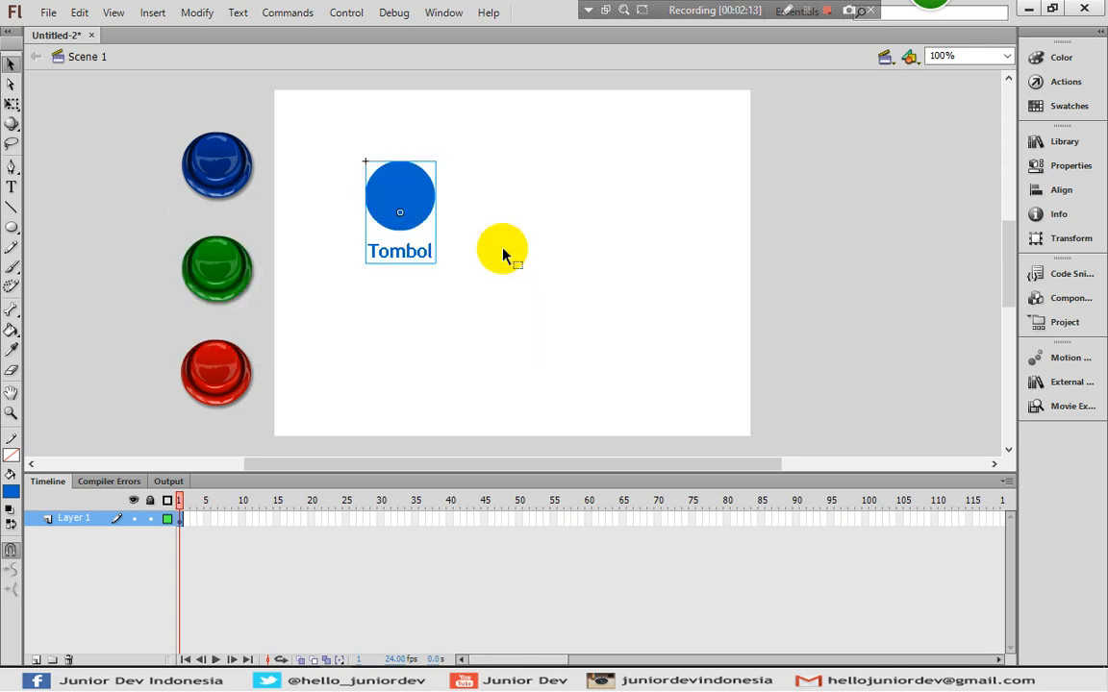
- Move the Tombol button up and left on the stage, then open it for editing
double_click(389, 199)
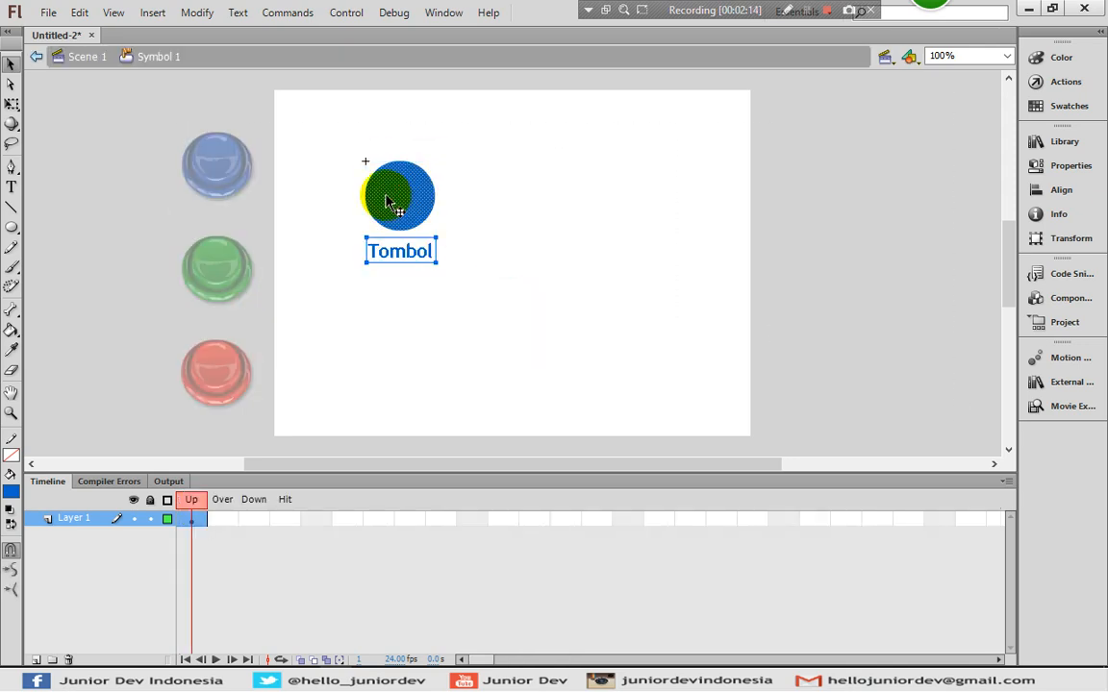
double_click(317, 150)
left_click_drag(413, 209, 381, 181)
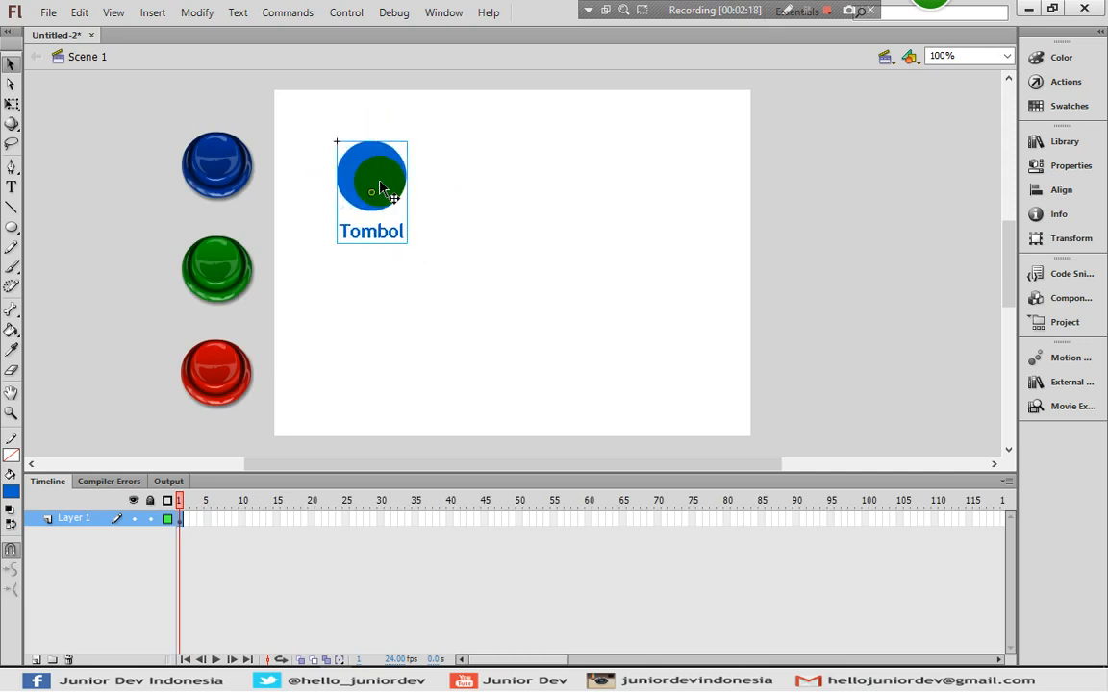
left_click(433, 177)
double_click(373, 179)
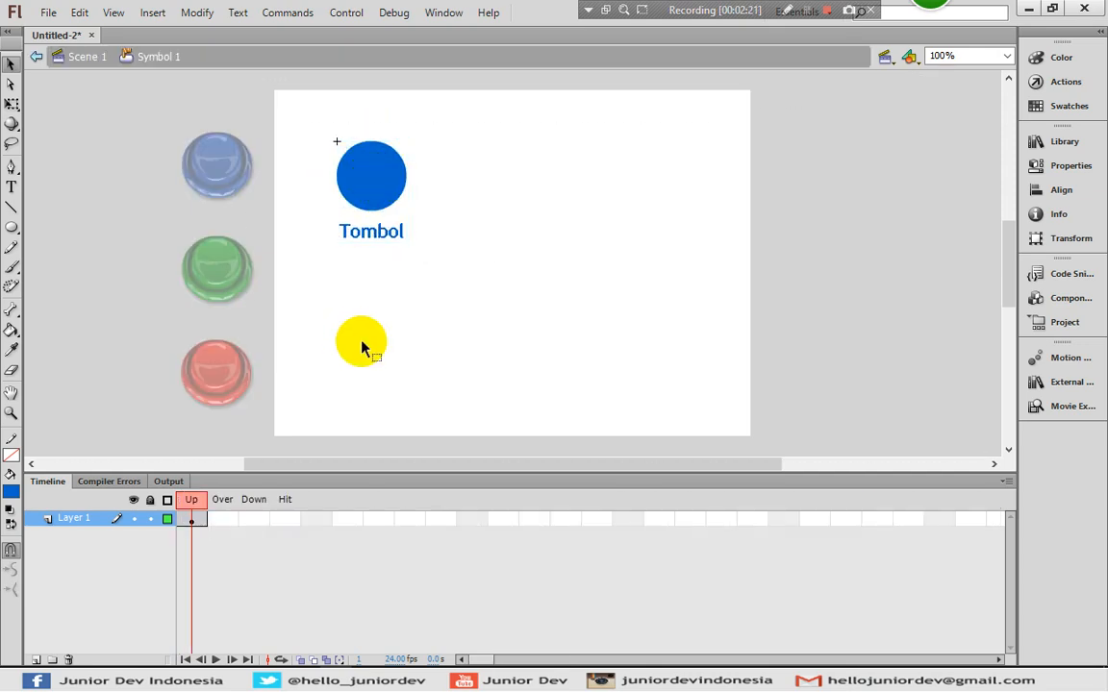
- Add an Over keyframe and color its circle and Tombol text green #339933
left_click(224, 521)
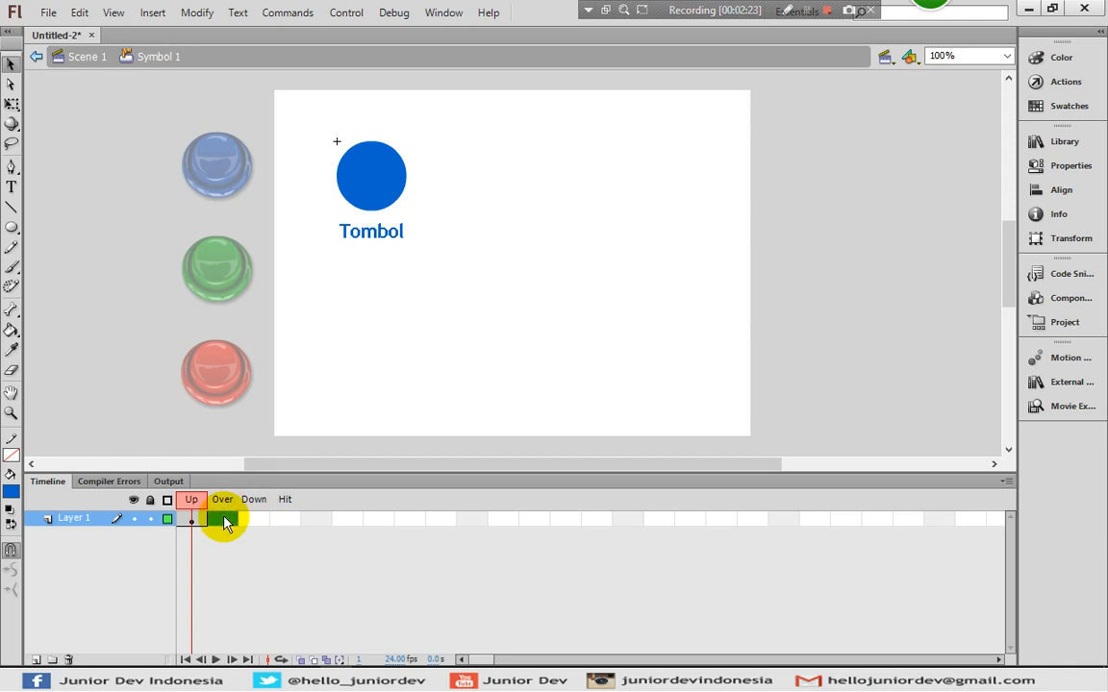
left_click_drag(224, 521, 258, 528)
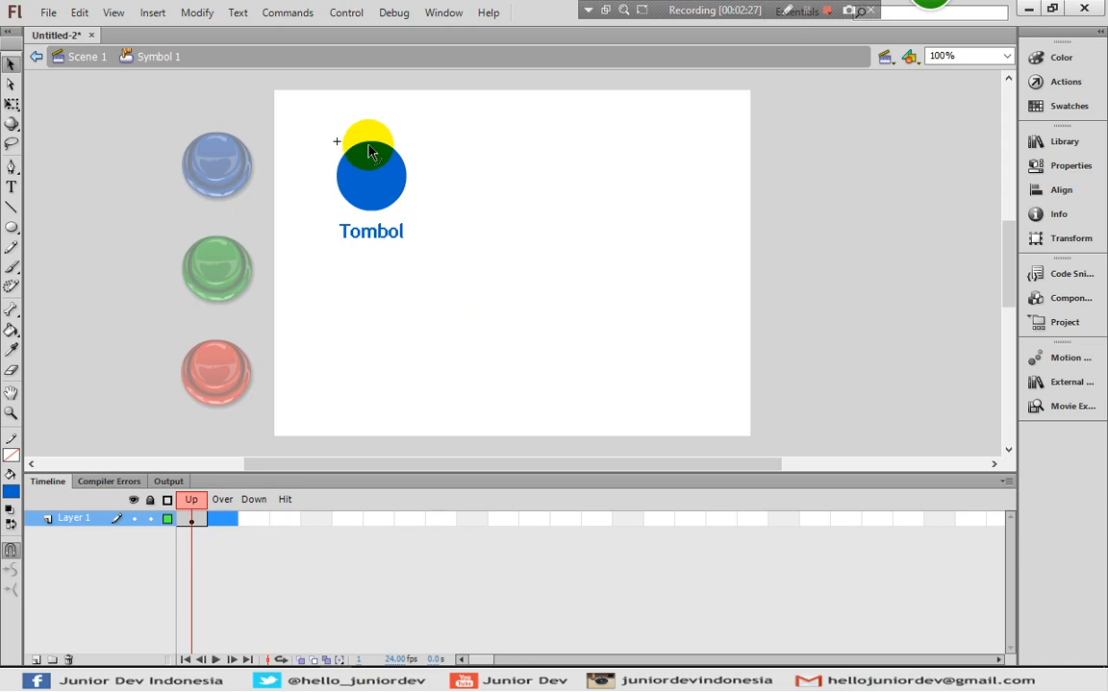
left_click_drag(368, 151, 376, 173)
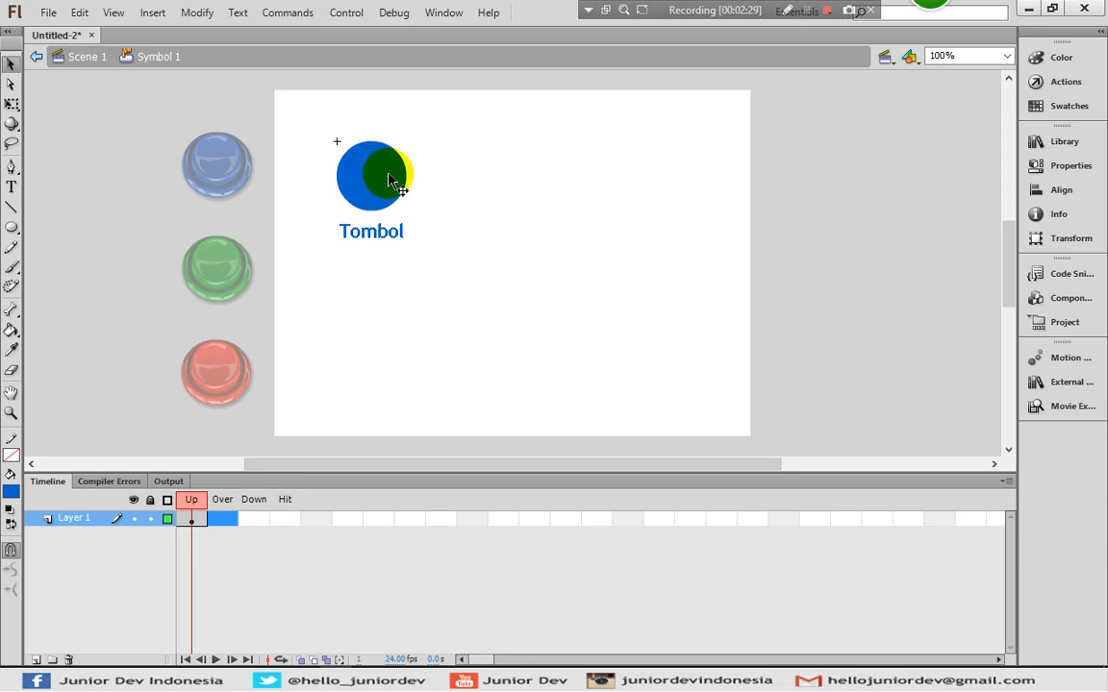
left_click(225, 521)
right_click(226, 522)
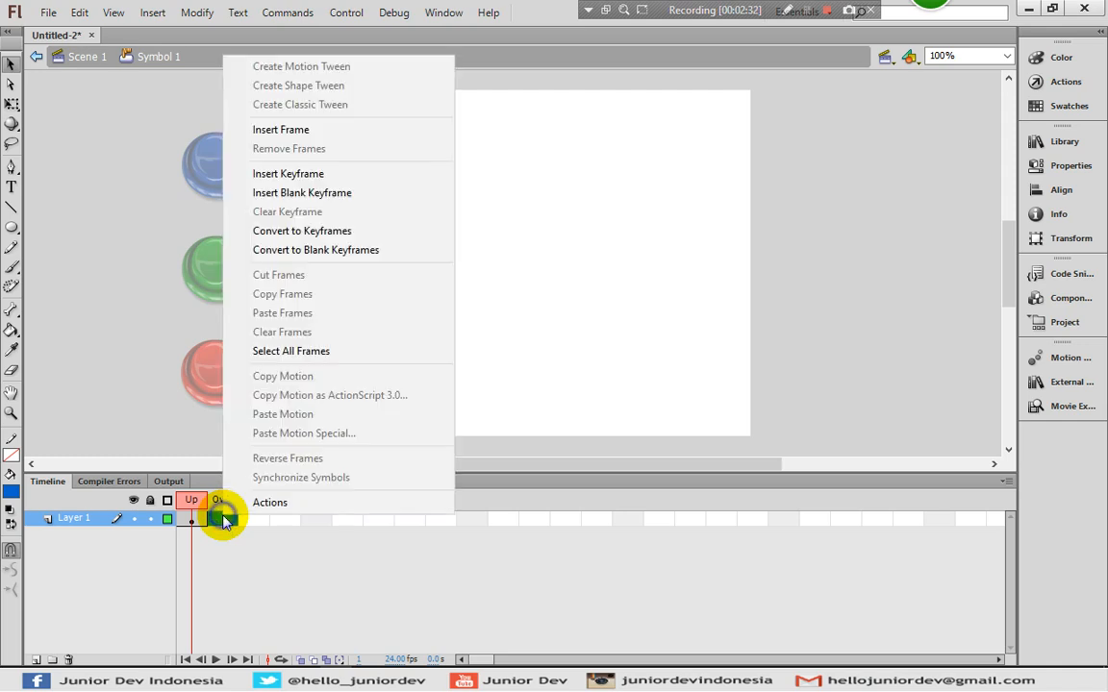
left_click(298, 173)
left_click(541, 257)
left_click(371, 171)
left_click(11, 490)
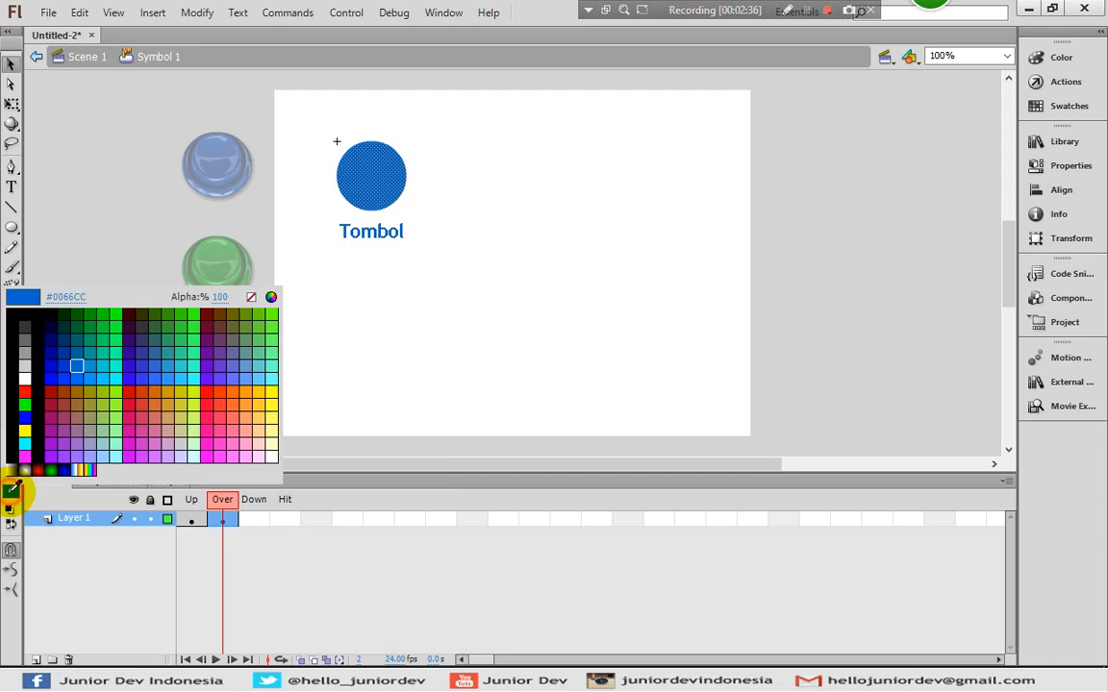
left_click(174, 334)
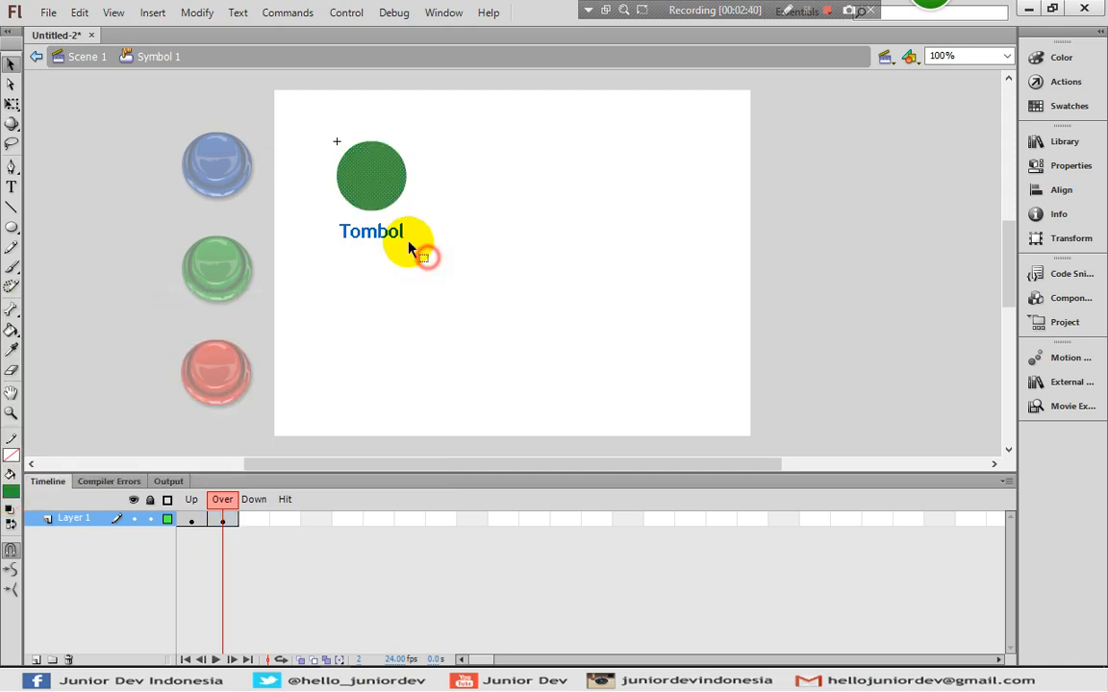
left_click(405, 246)
left_click(11, 489)
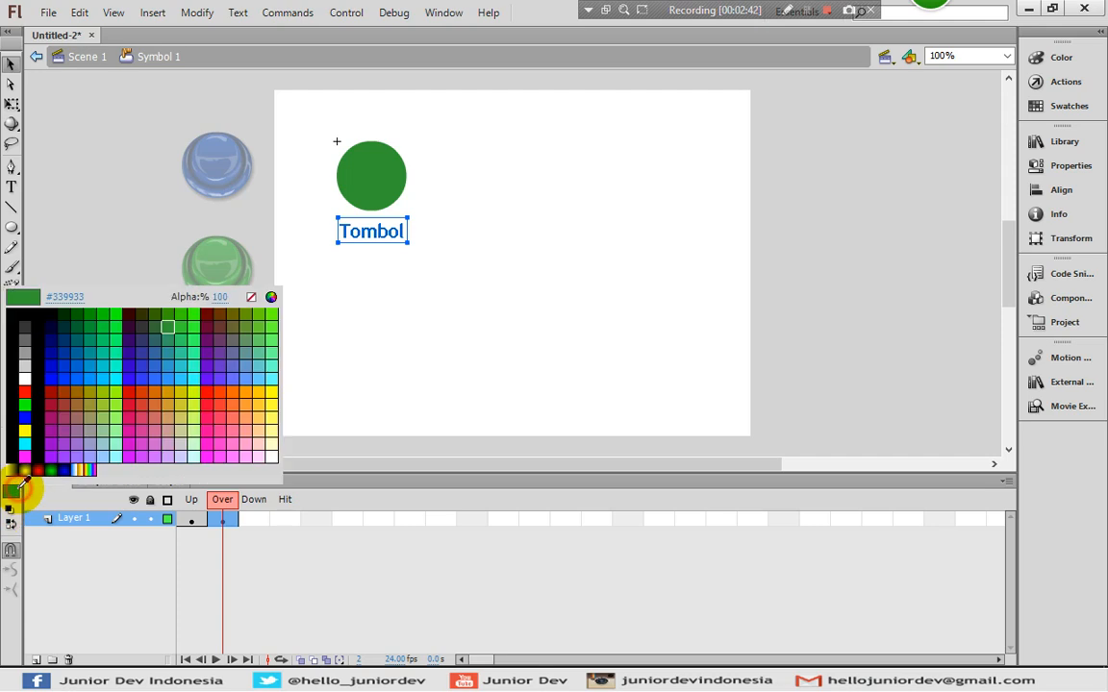
left_click(168, 327)
left_click(401, 297)
- Add a Down keyframe with circle and text in orange #FF6633, then return to Scene 1
left_click(257, 523)
right_click(257, 522)
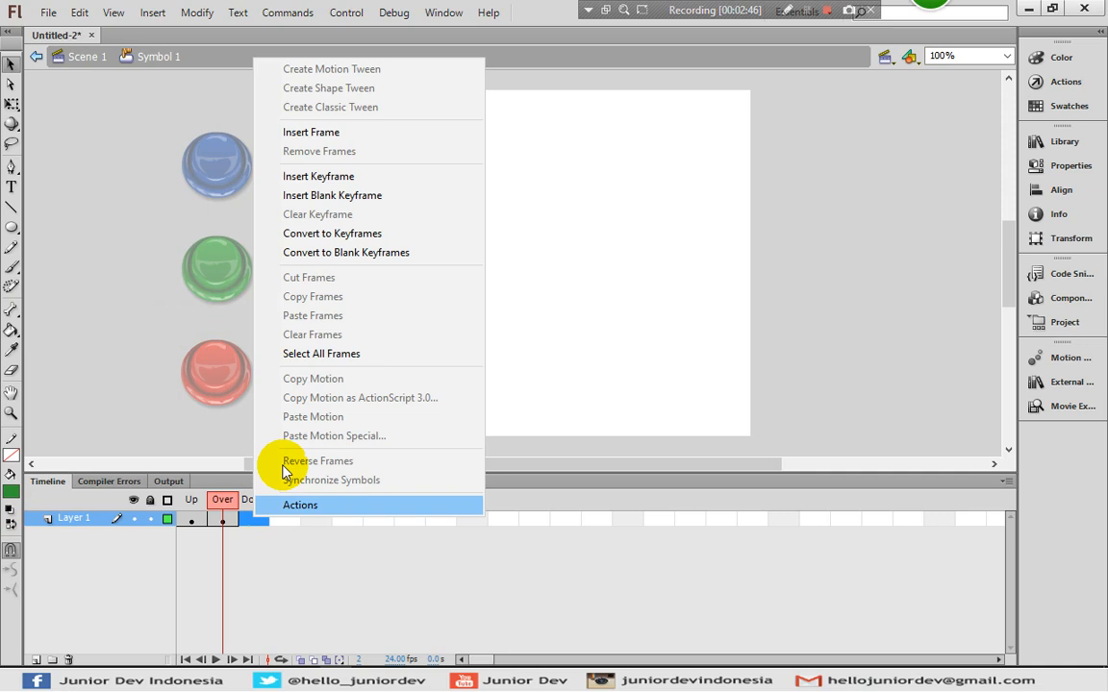
left_click(310, 177)
left_click(458, 304)
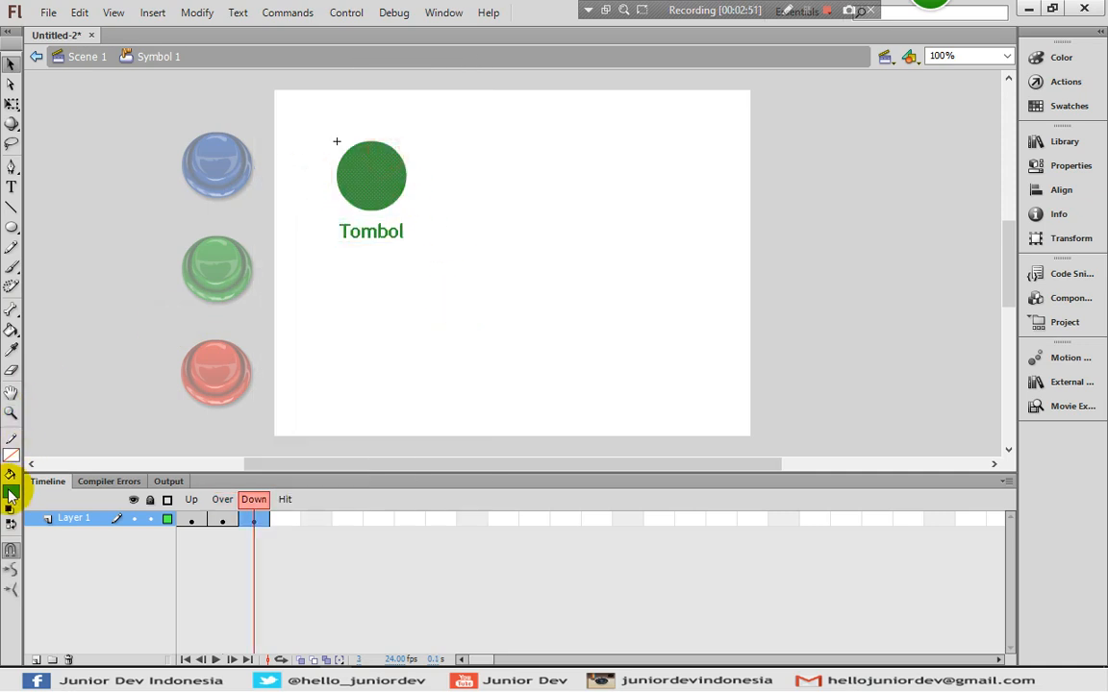
left_click(10, 490)
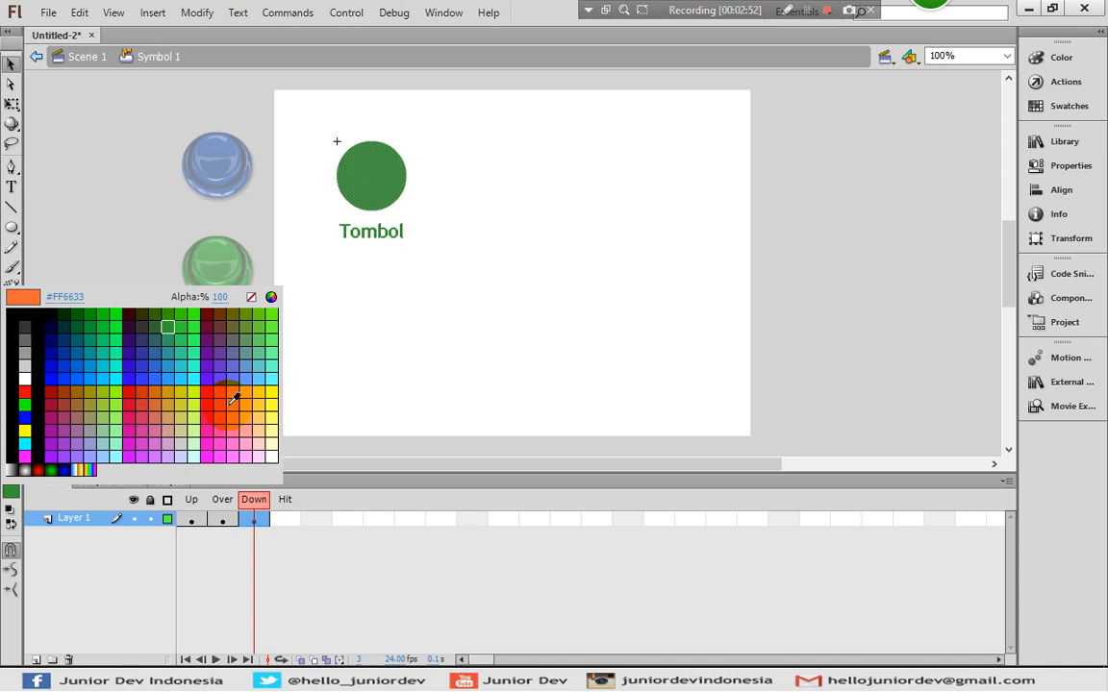
left_click(234, 398)
left_click(366, 239)
left_click(10, 488)
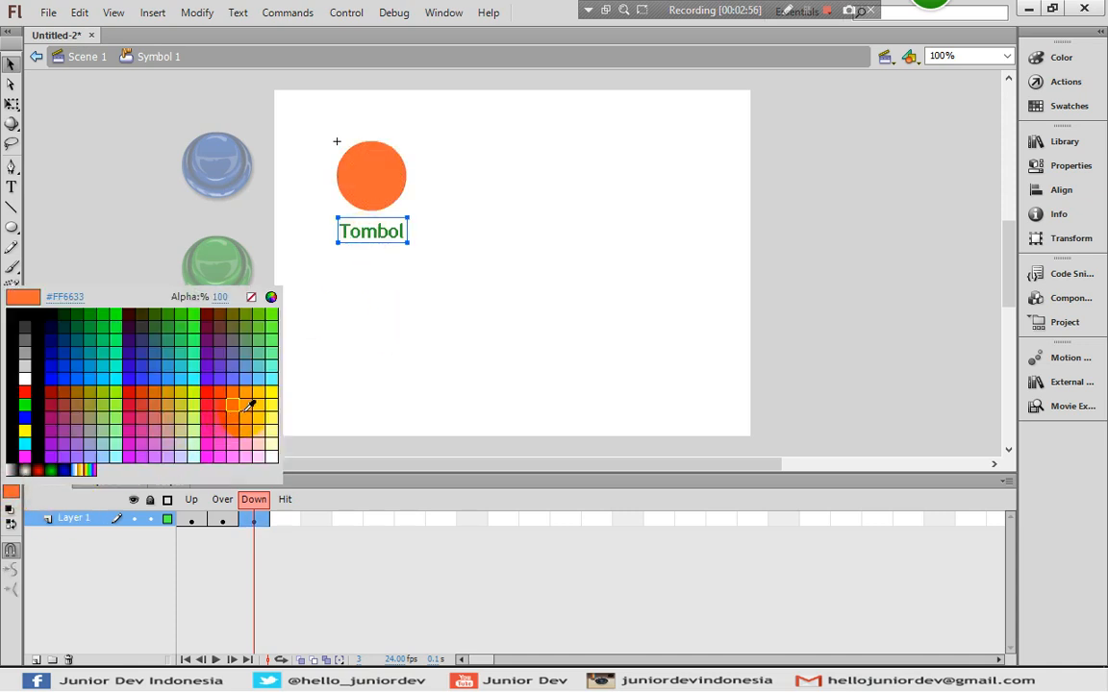
left_click(237, 396)
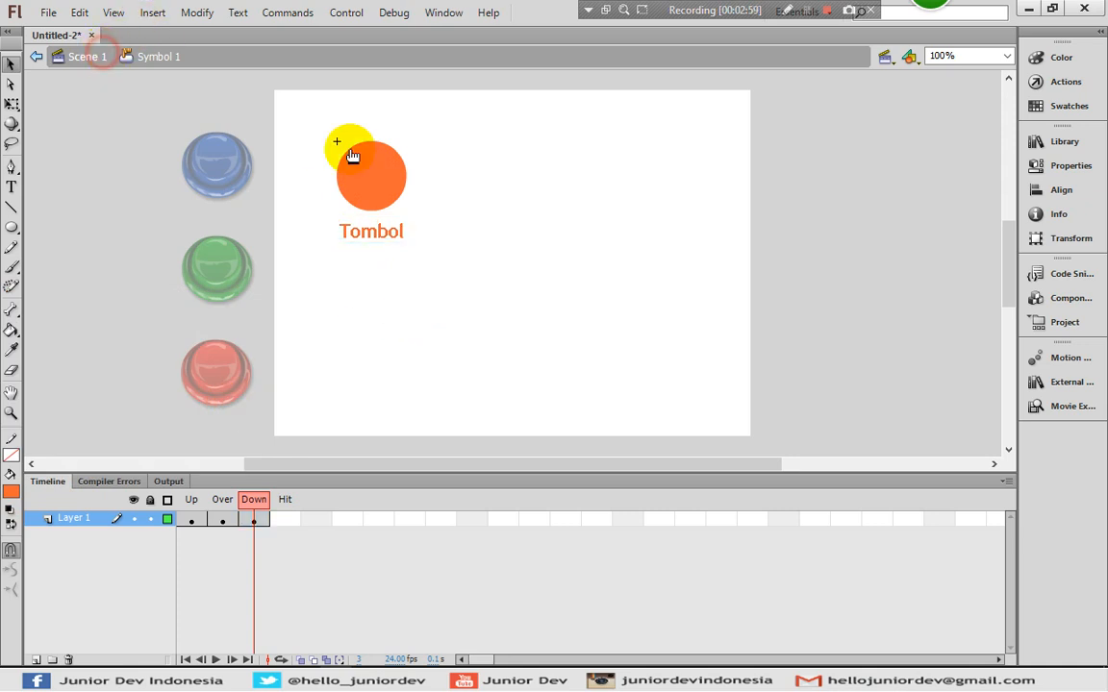
left_click(106, 56)
left_click(558, 211)
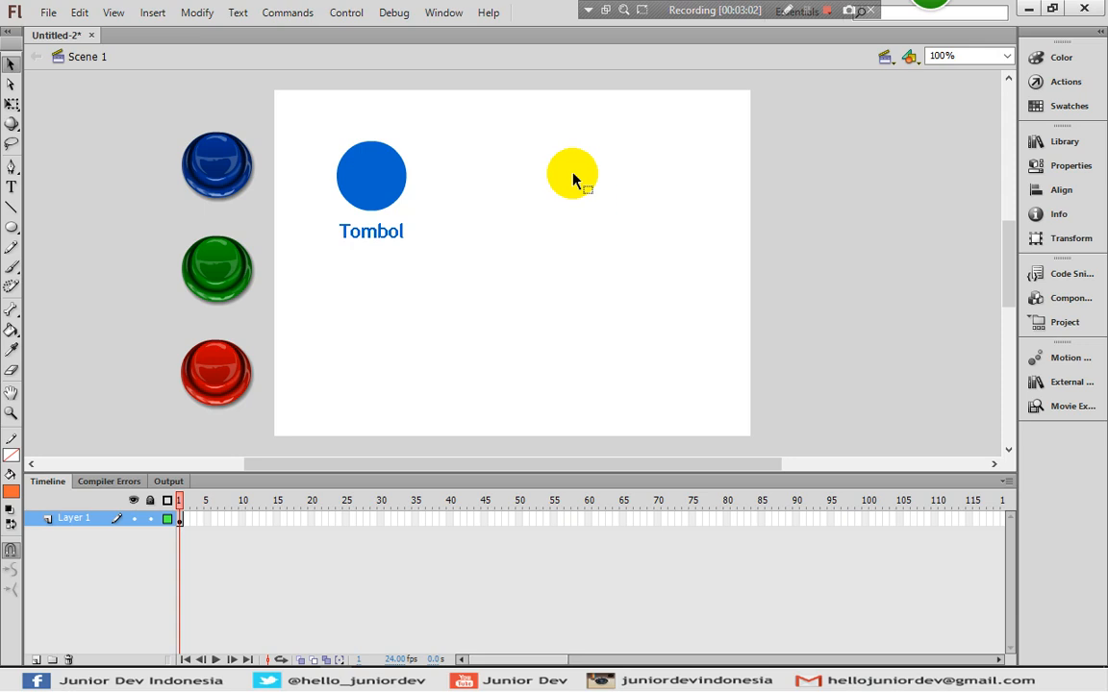
left_click(431, 14)
mouse_move(344, 11)
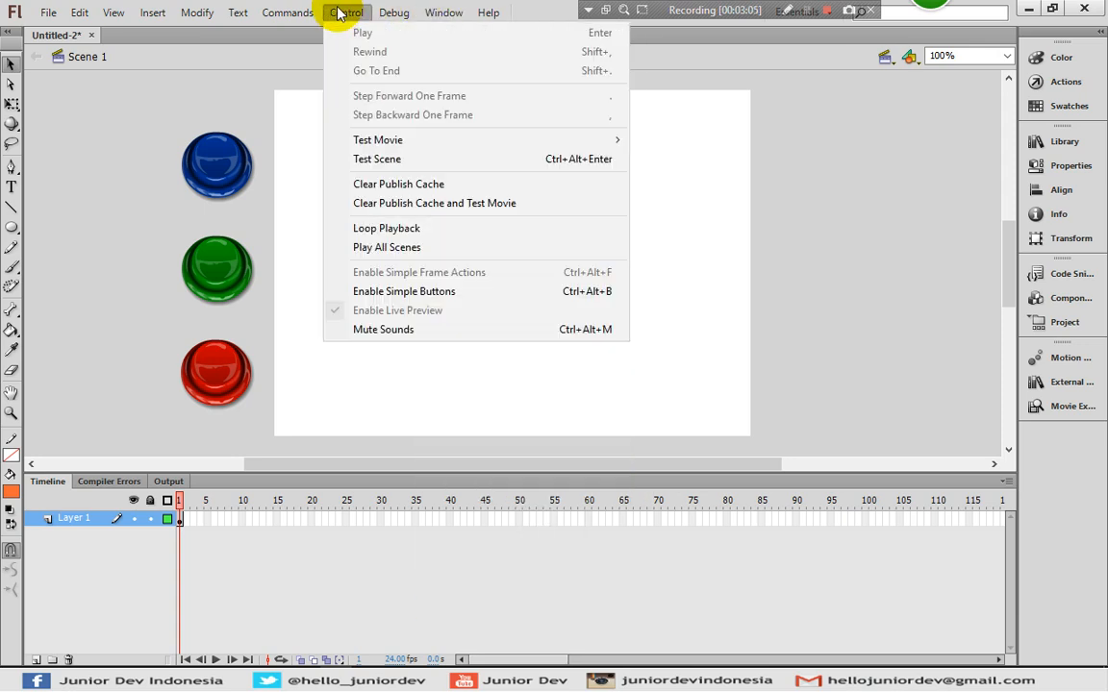
mouse_move(615, 139)
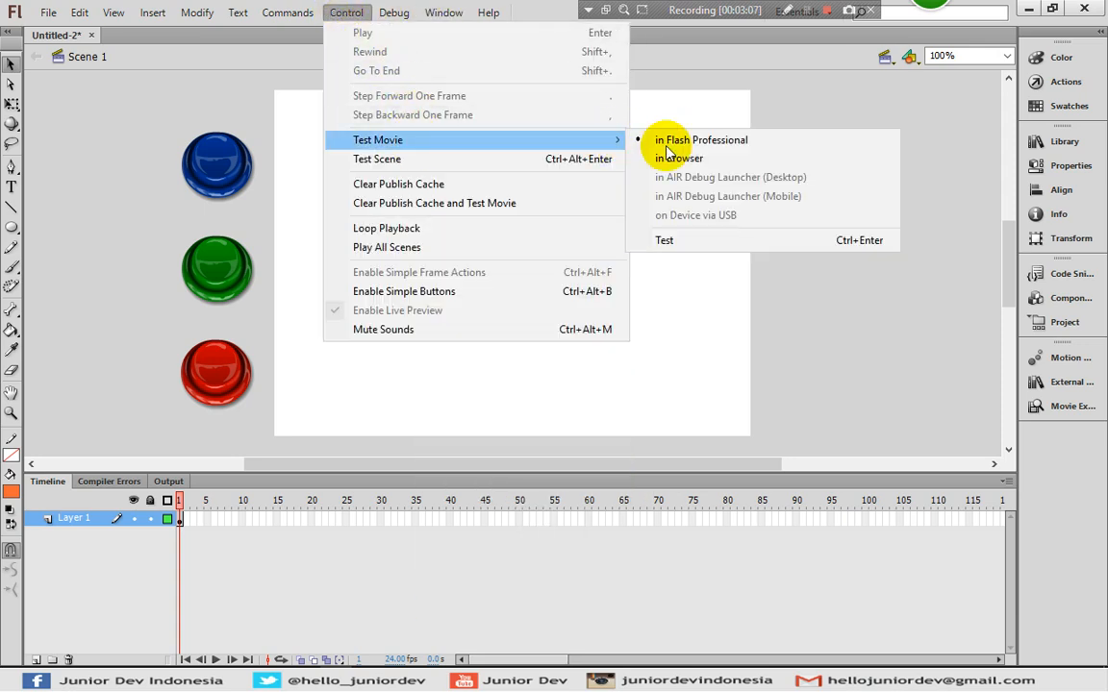
left_click(702, 241)
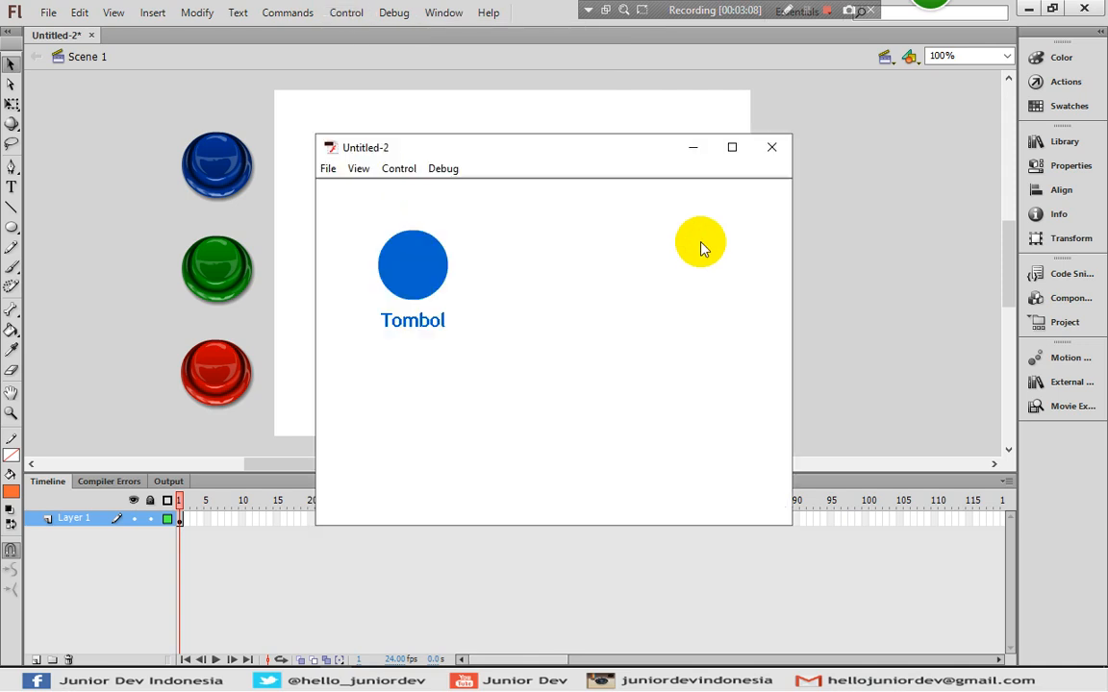
left_click(421, 276)
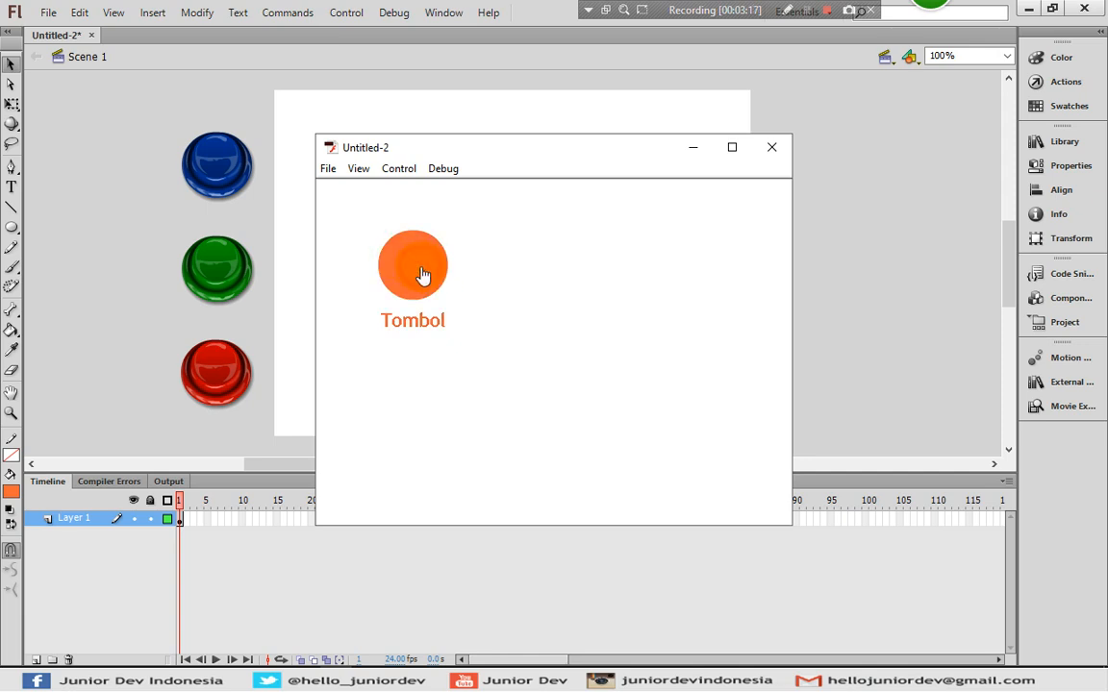
left_click(423, 276)
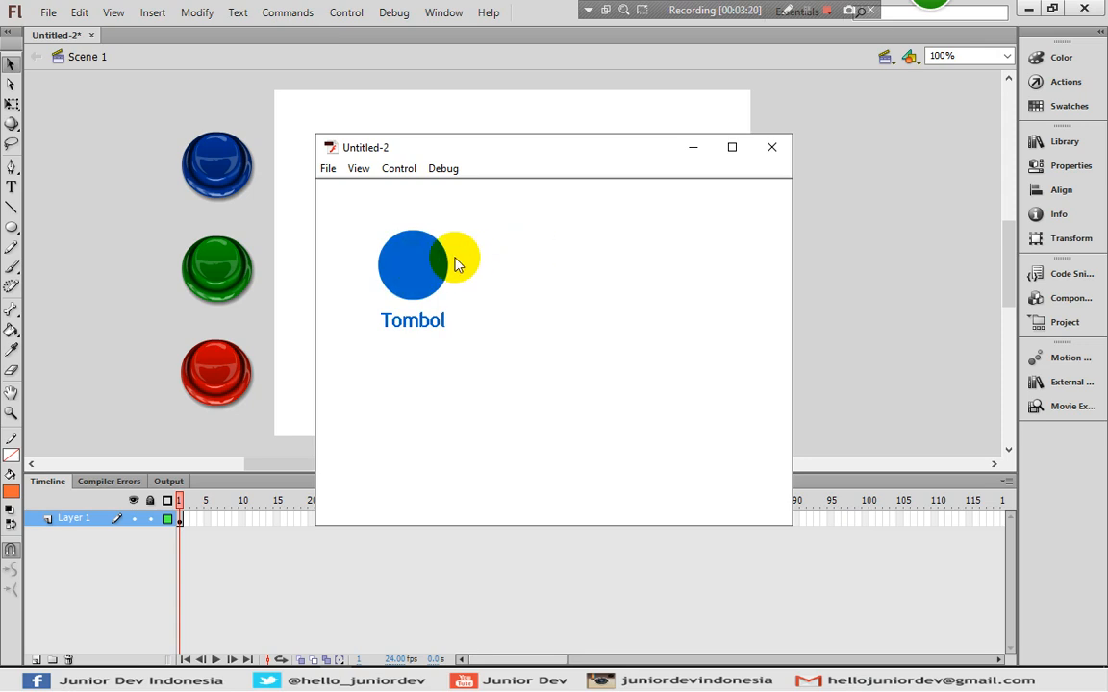
left_click(773, 144)
left_click(596, 168)
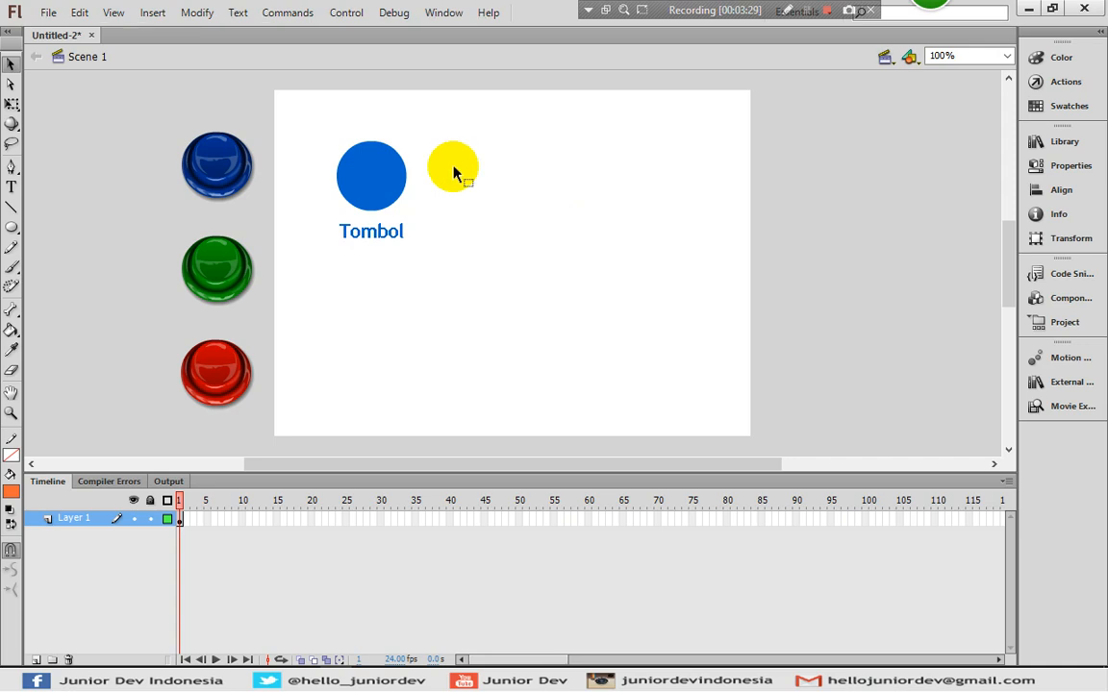
left_click(48, 12)
mouse_move(143, 278)
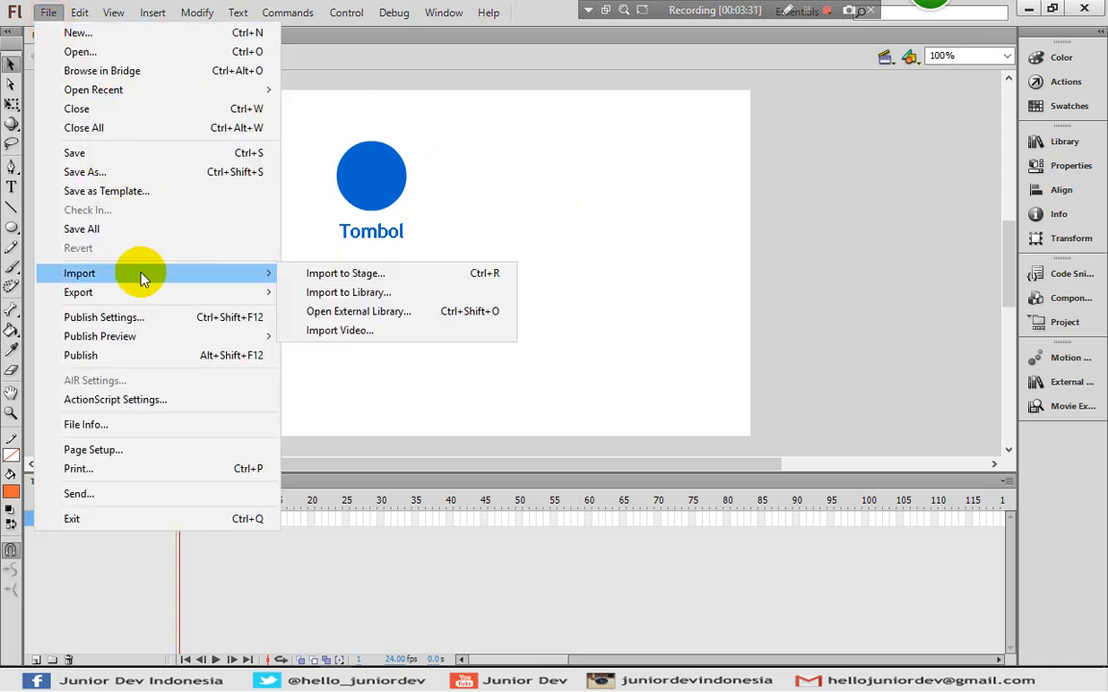
- Import the gray, red and yellow Button-Blank icons onto the stage
left_click(336, 277)
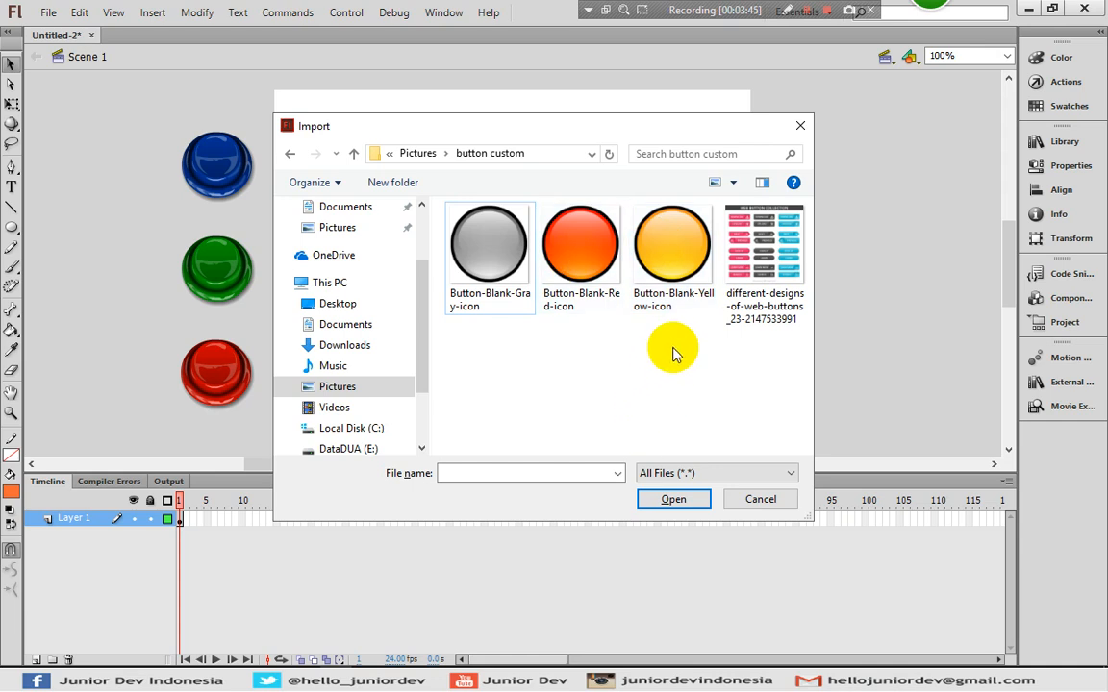
left_click_drag(674, 363, 446, 216)
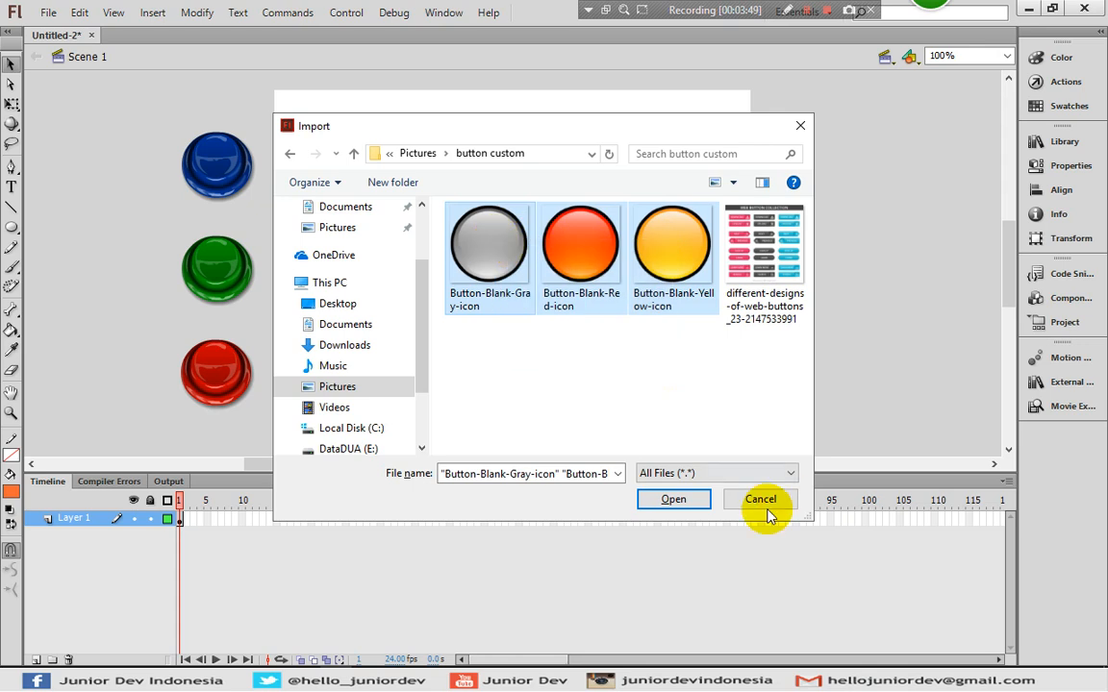
left_click(673, 499)
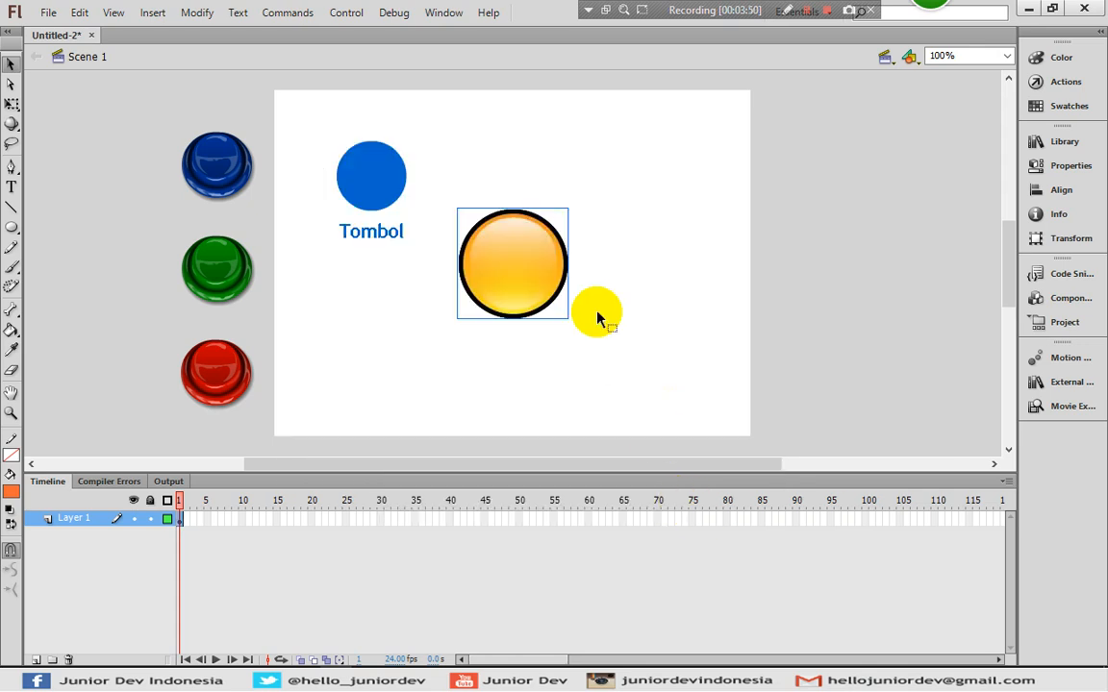
left_click(623, 298)
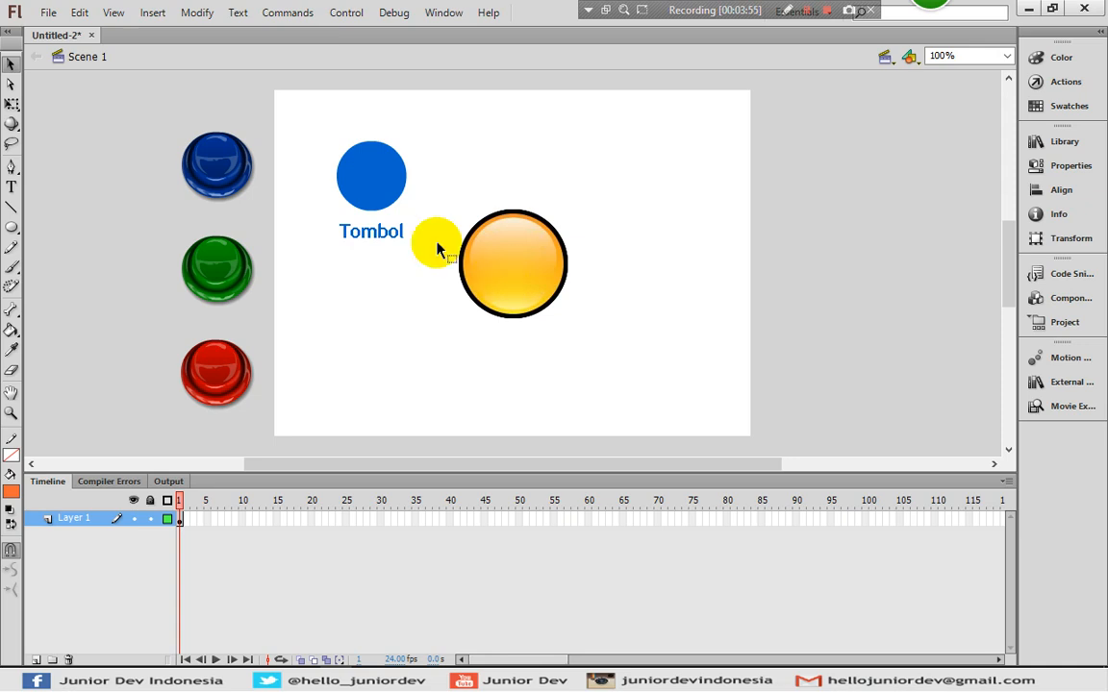
- Delete the gray and red images and place the yellow one beside Tombol
left_click_drag(526, 265, 654, 339)
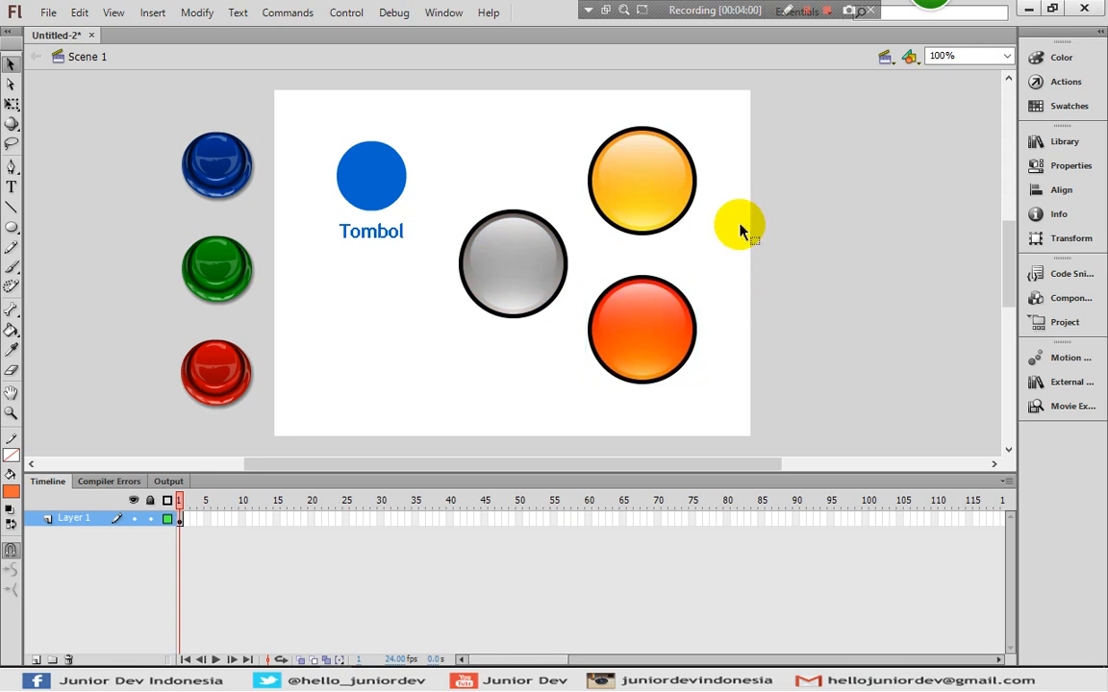
left_click(640, 182)
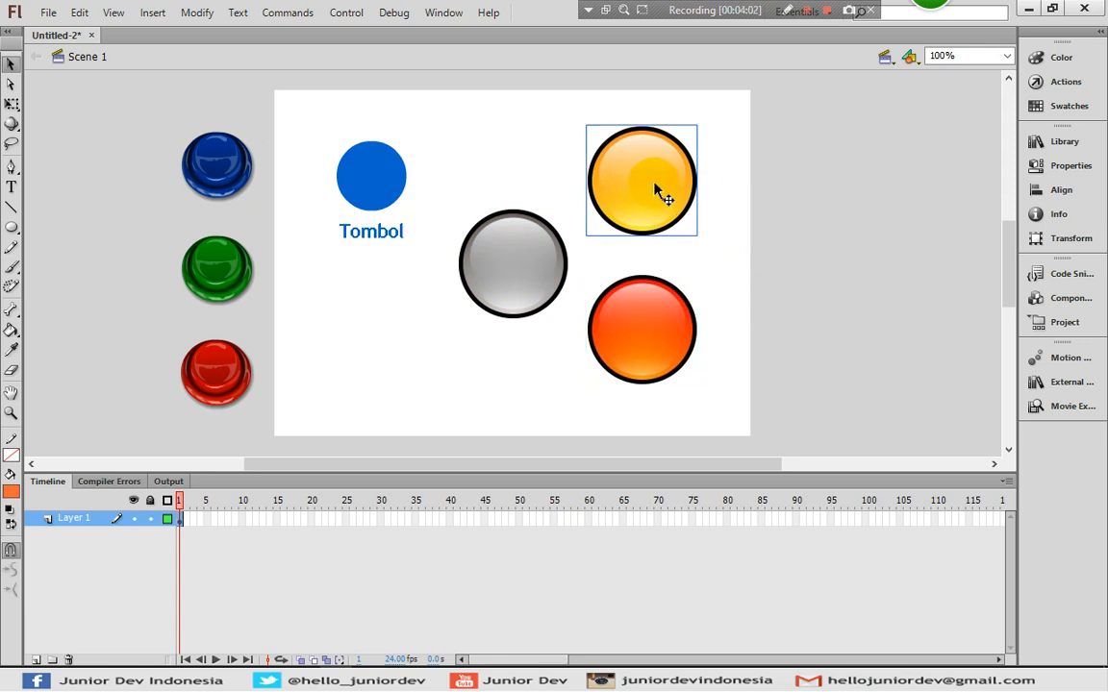
left_click(715, 254)
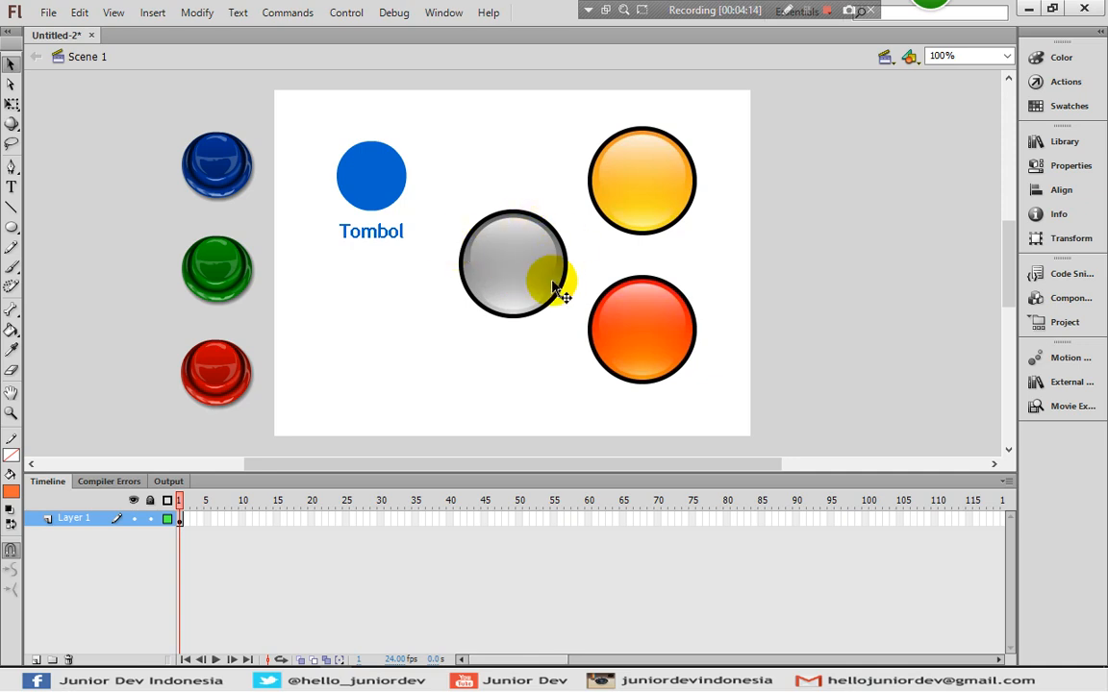
left_click(514, 270)
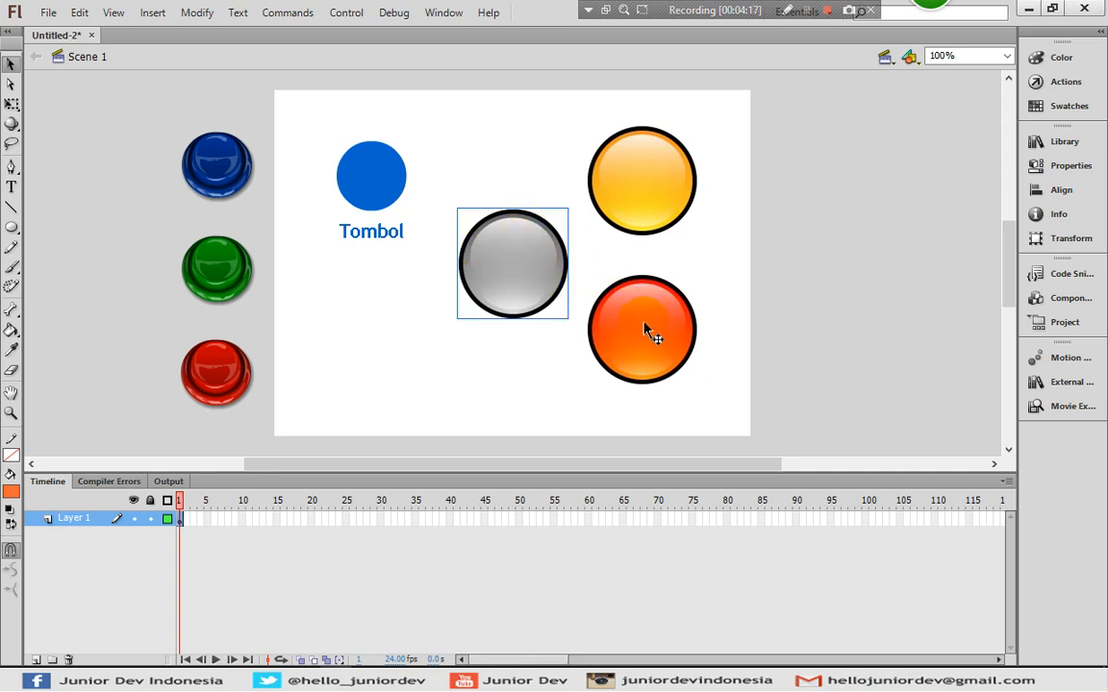
left_click(646, 330)
left_click_drag(646, 330, 541, 285)
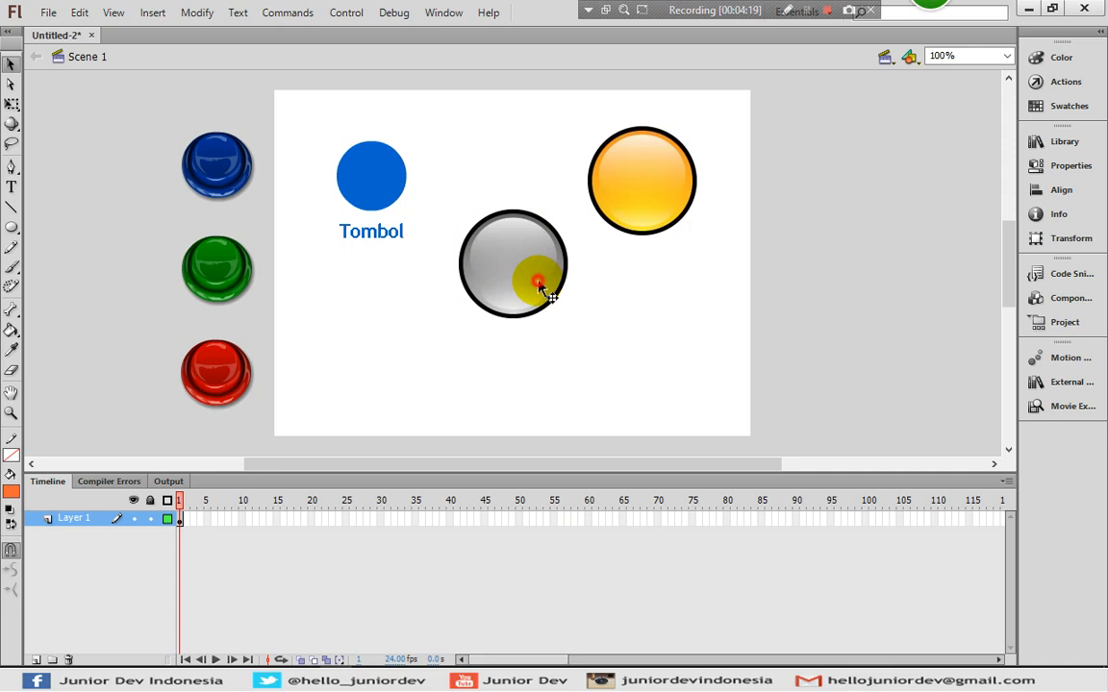
left_click(539, 282)
key("Delete")
left_click_drag(652, 209, 524, 215)
left_click(562, 304)
- Convert the yellow image into button Symbol 2 and open it for editing
left_click(513, 190)
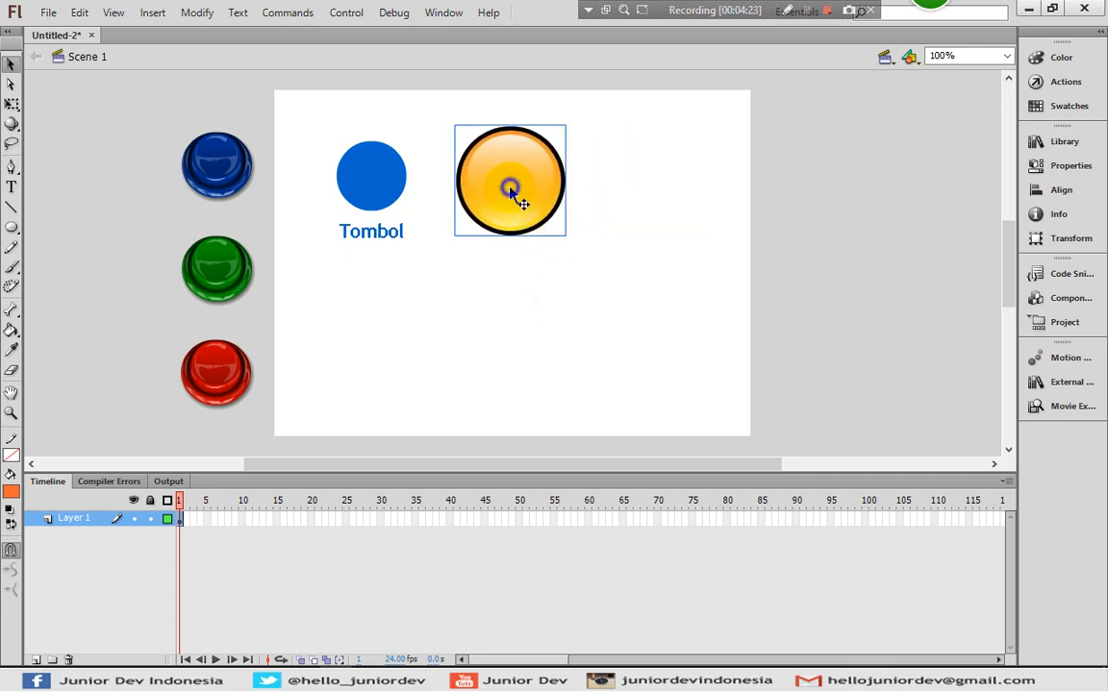
right_click(513, 190)
left_click(597, 591)
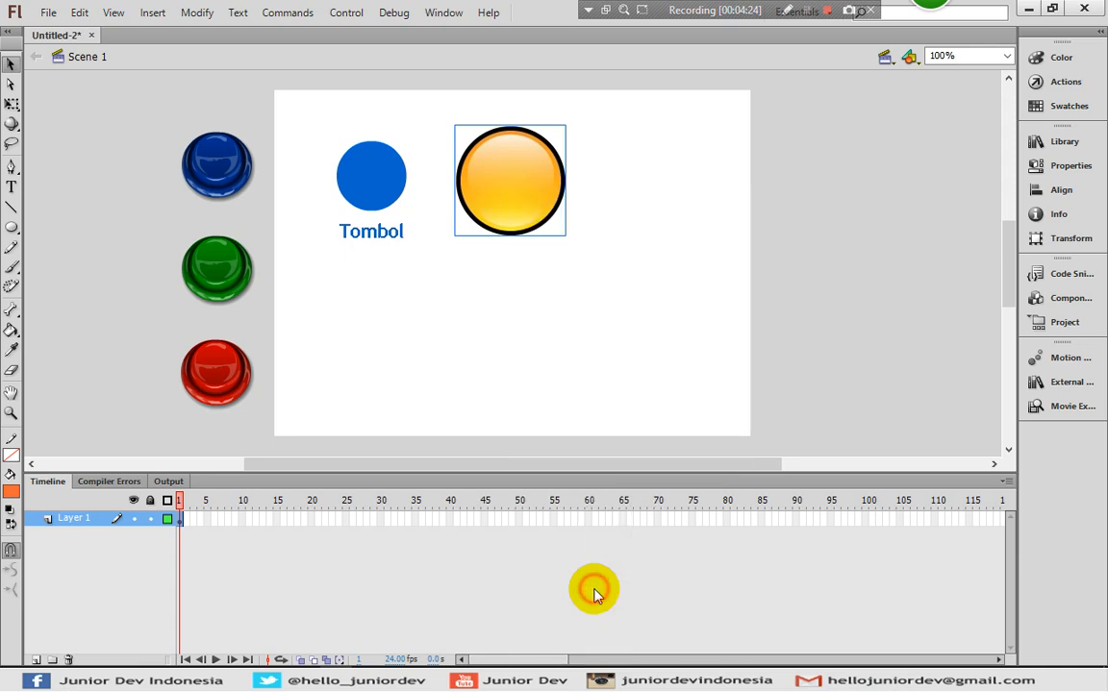
left_click(494, 253)
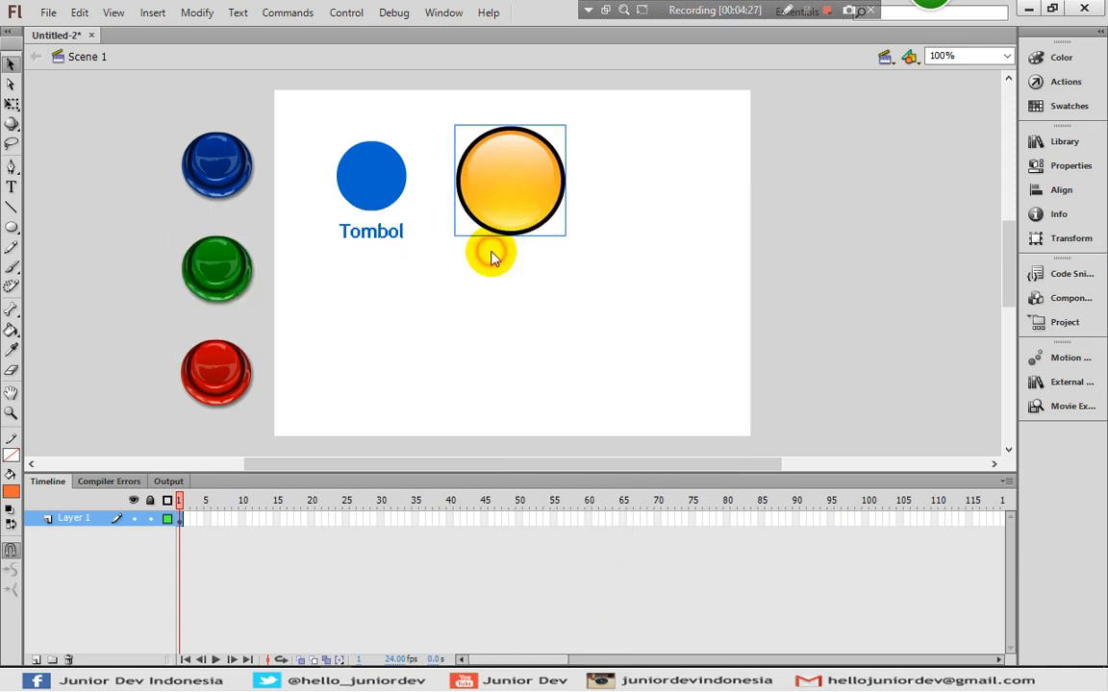
double_click(527, 185)
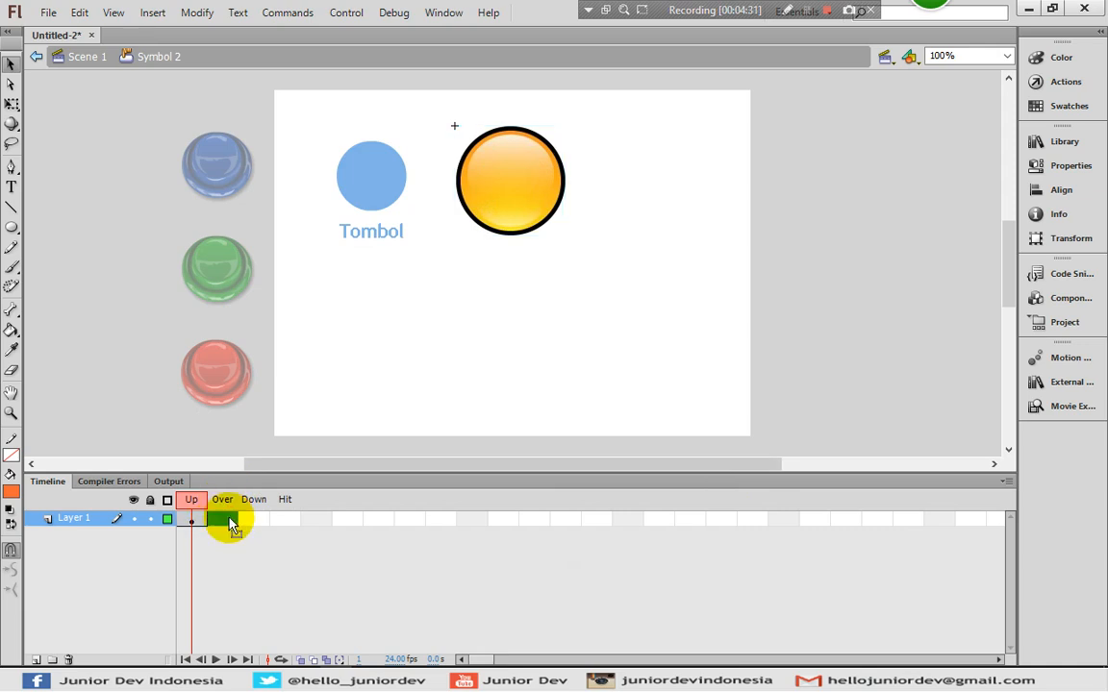
- Add an Over keyframe and swap its bitmap to the red button icon
right_click(220, 525)
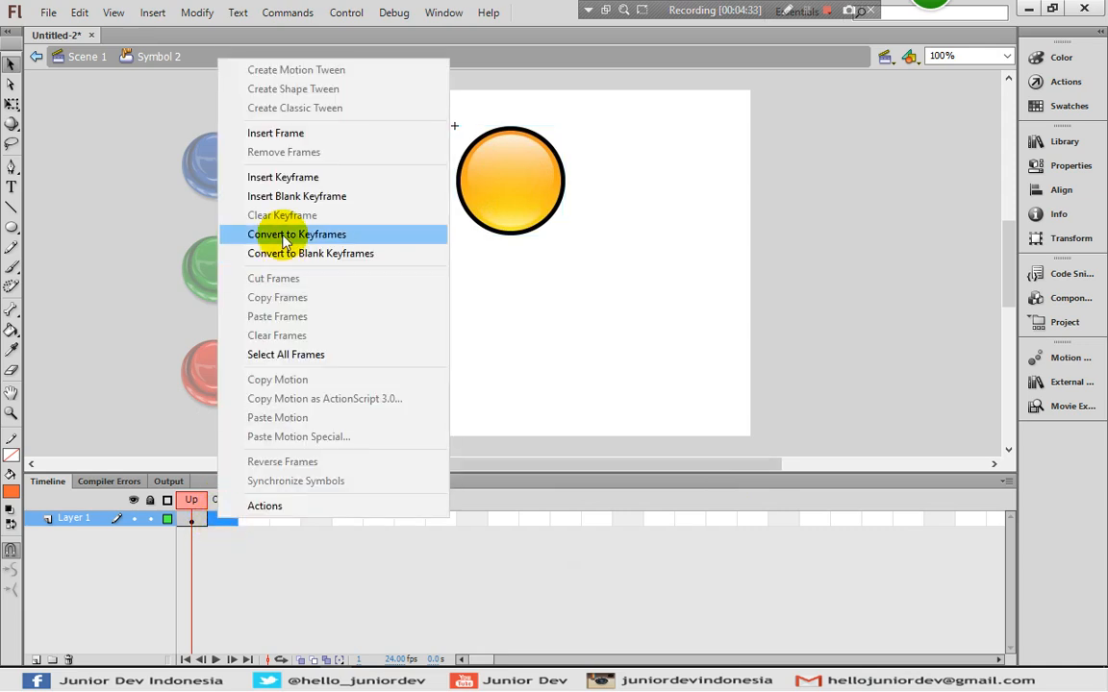
left_click(277, 178)
left_click(524, 388)
left_click(506, 184)
right_click(505, 178)
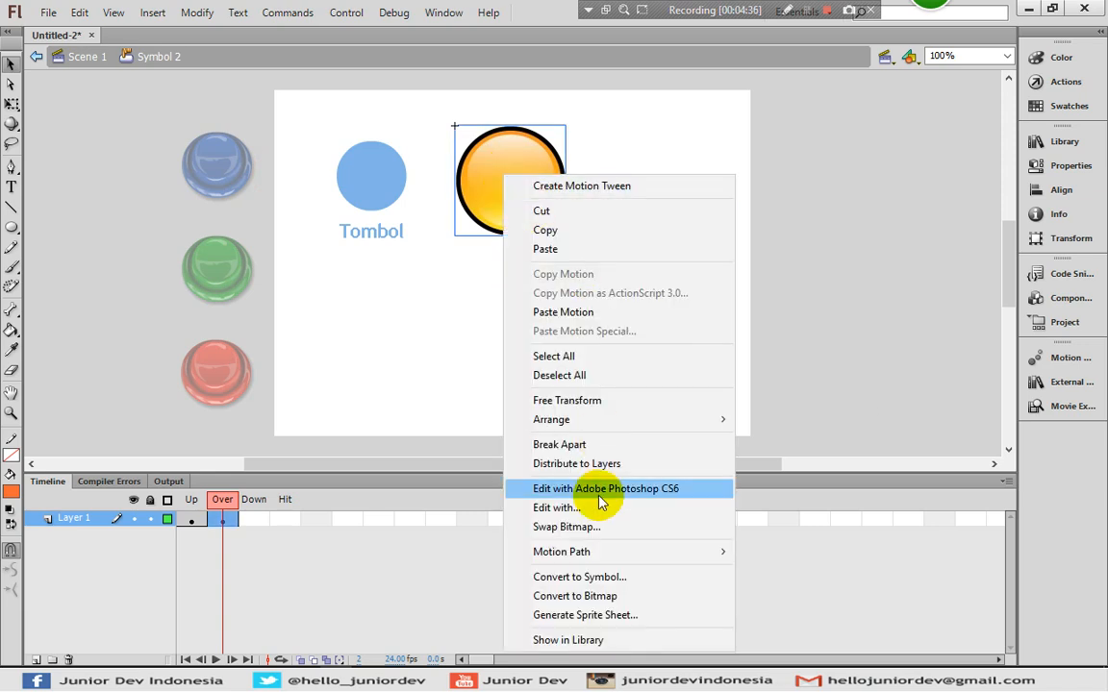
left_click(562, 527)
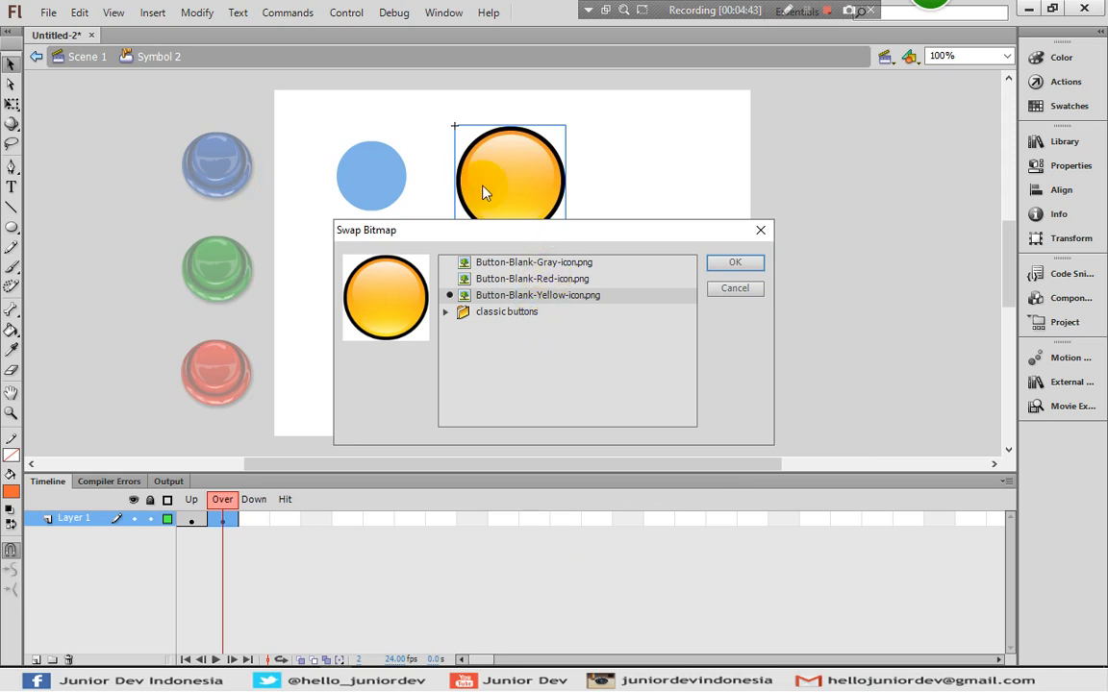
left_click(524, 279)
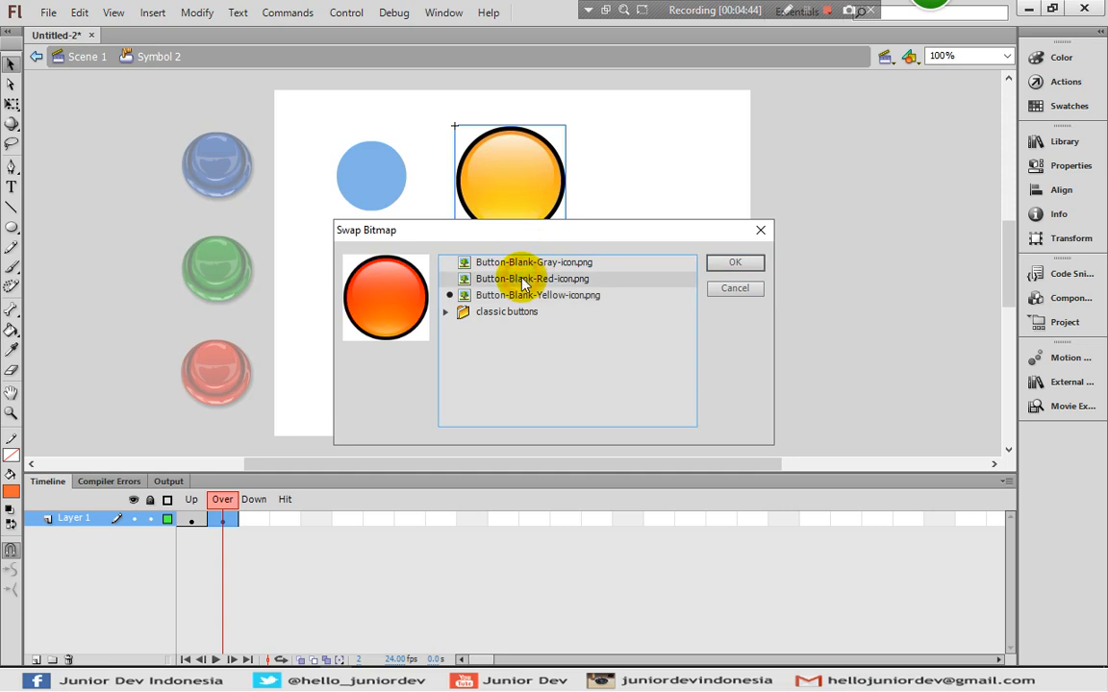
left_click(719, 265)
- Add a Down keyframe with the gray button icon swapped in, then return to Scene 1
left_click(254, 519)
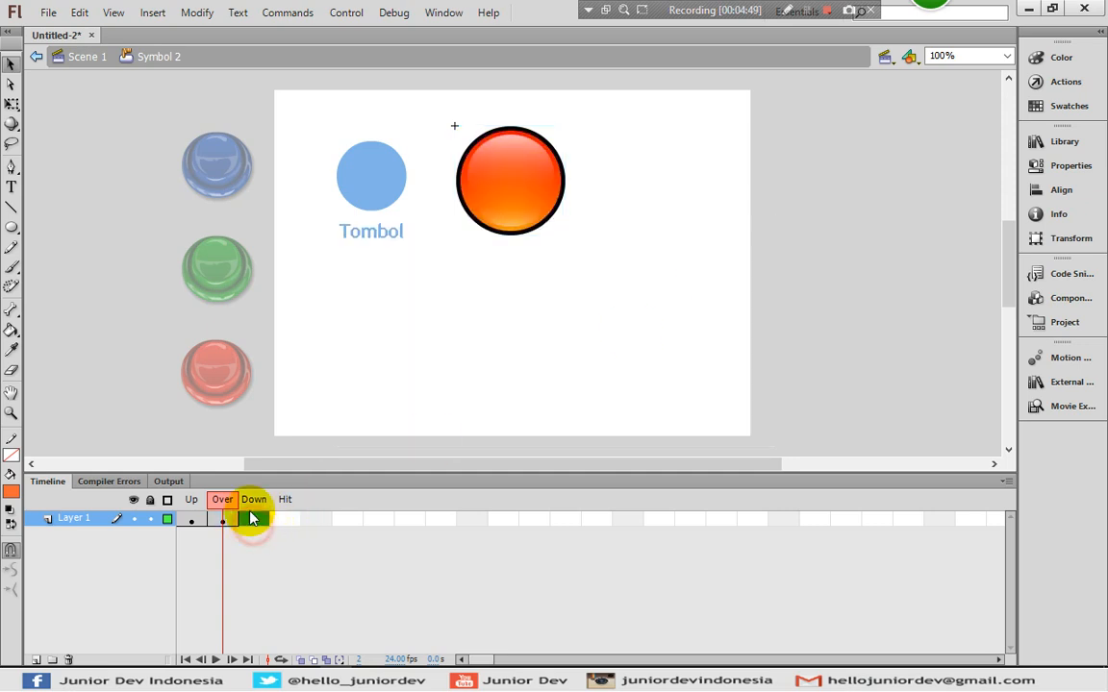
right_click(255, 519)
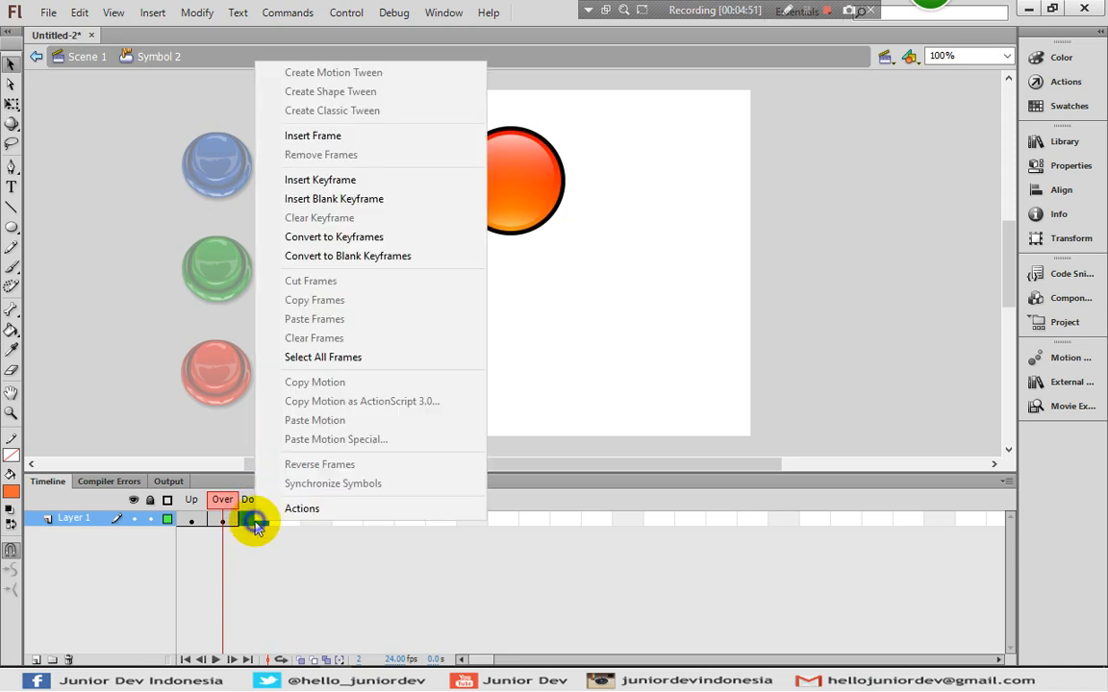
left_click(317, 181)
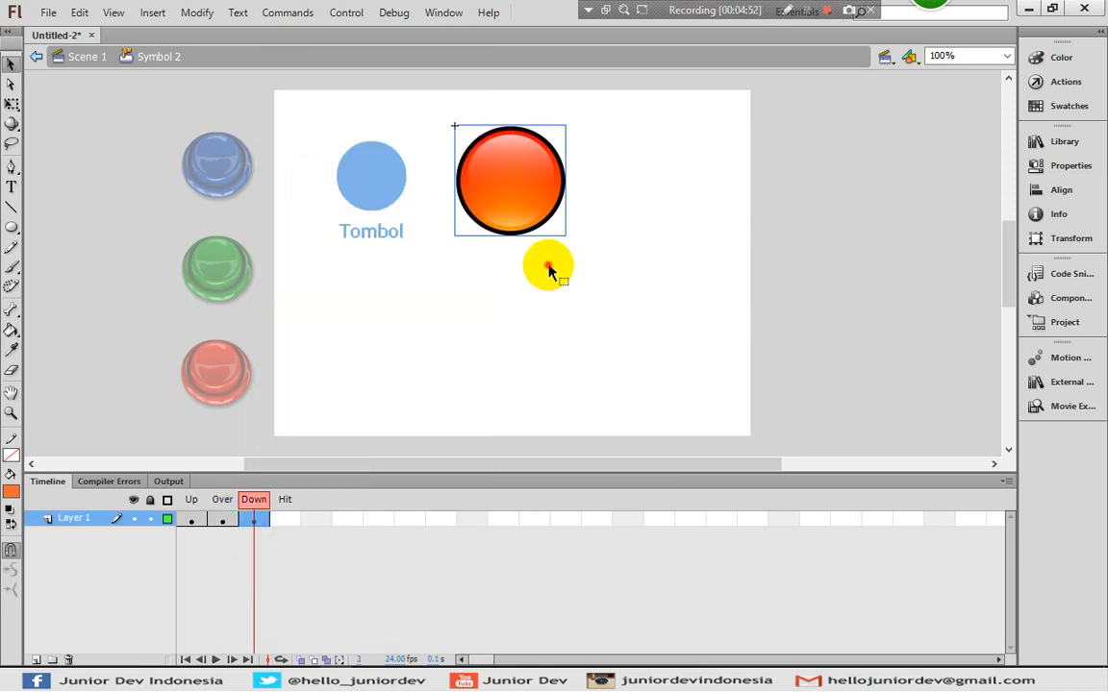
right_click(500, 173)
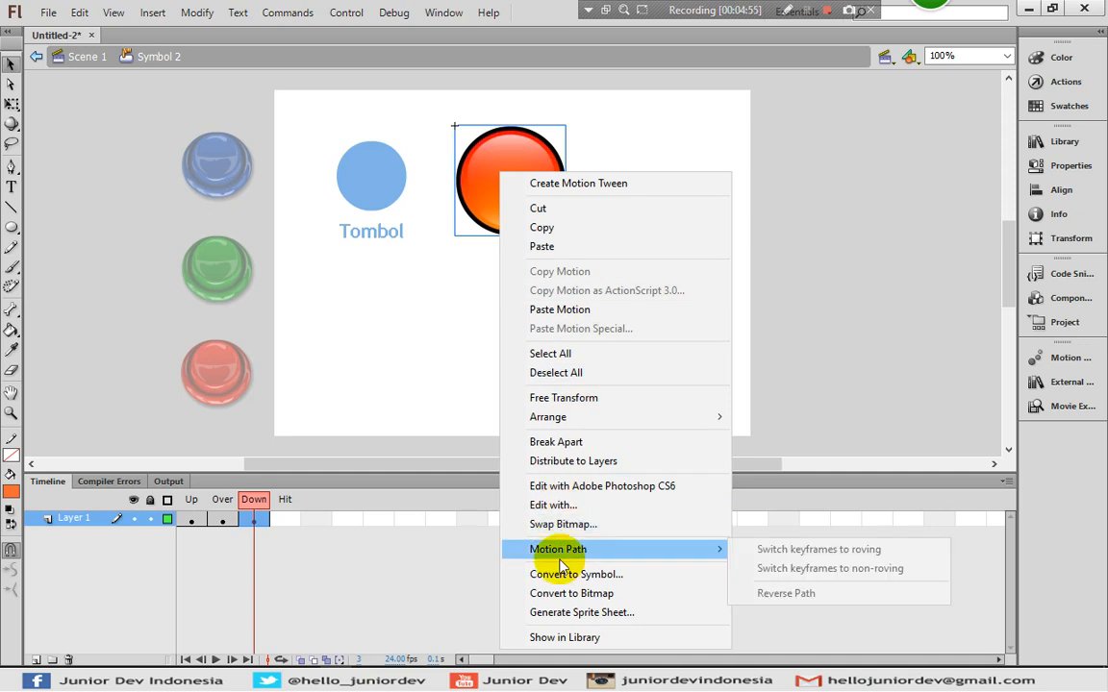
left_click(551, 524)
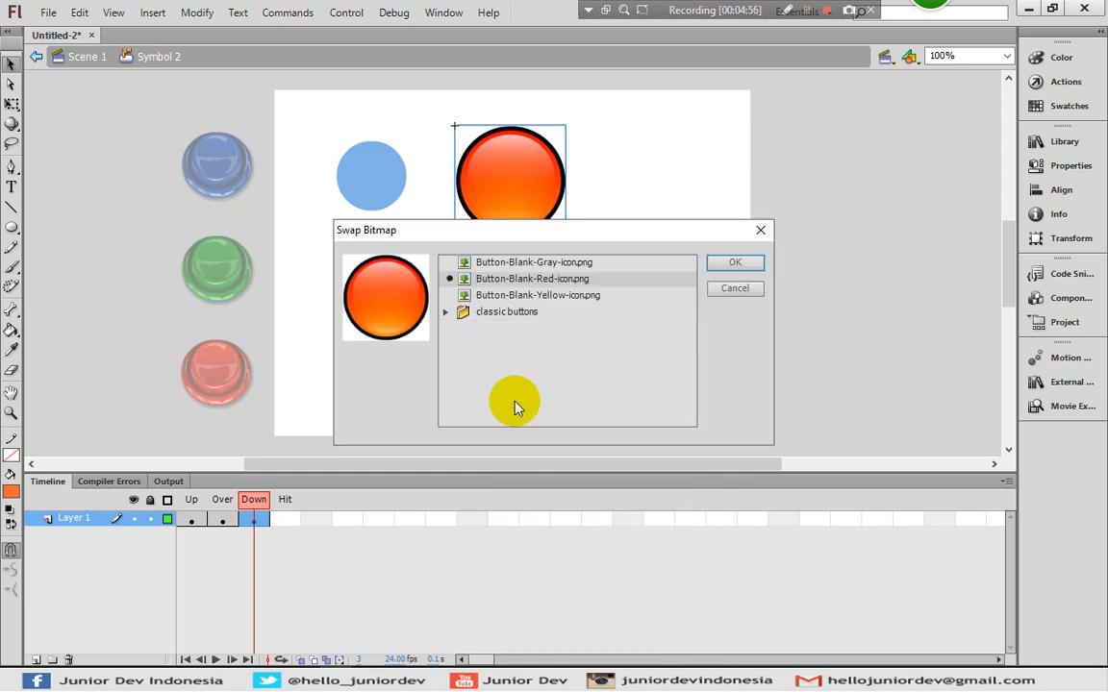
left_click(488, 263)
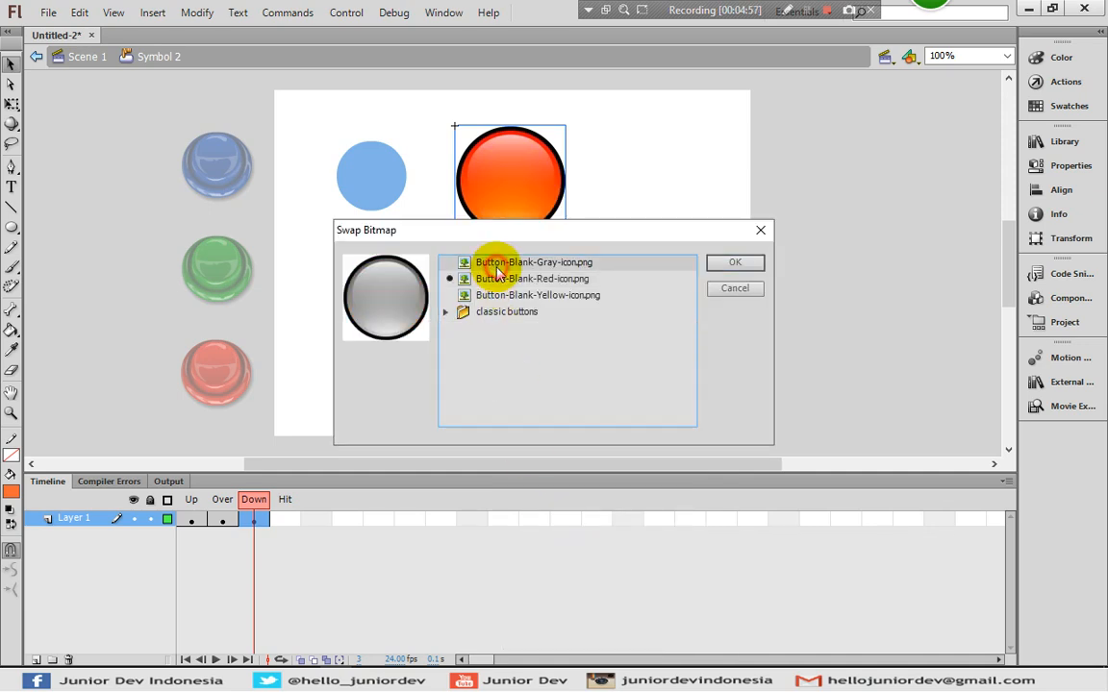
left_click(735, 263)
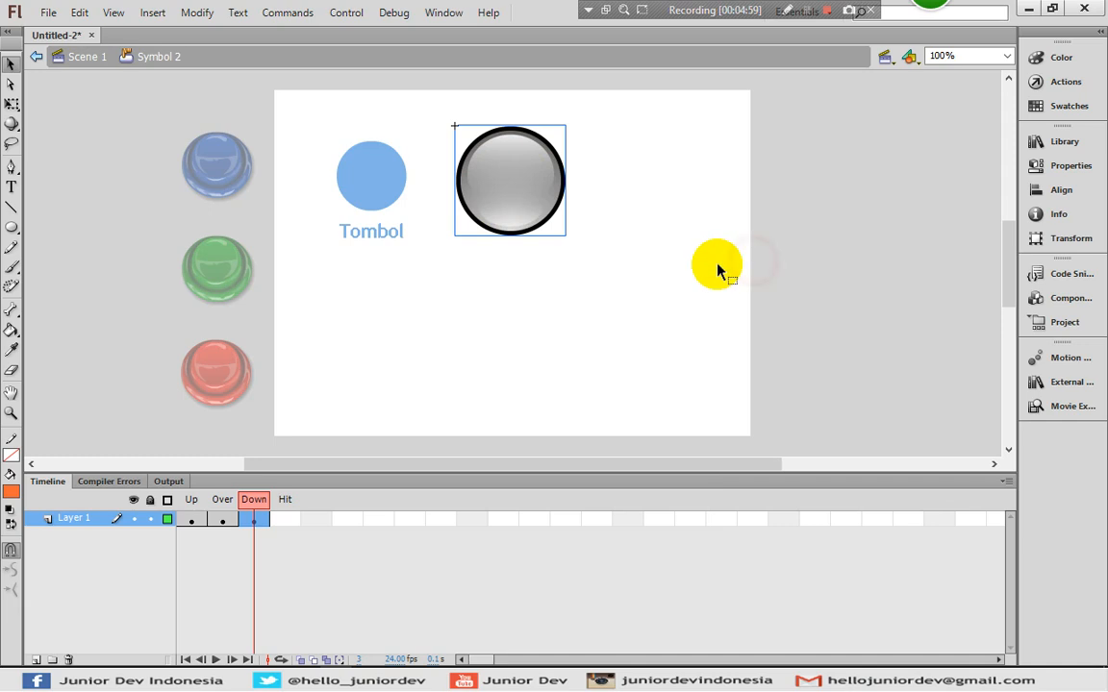
left_click(77, 56)
left_click(486, 314)
left_click(344, 12)
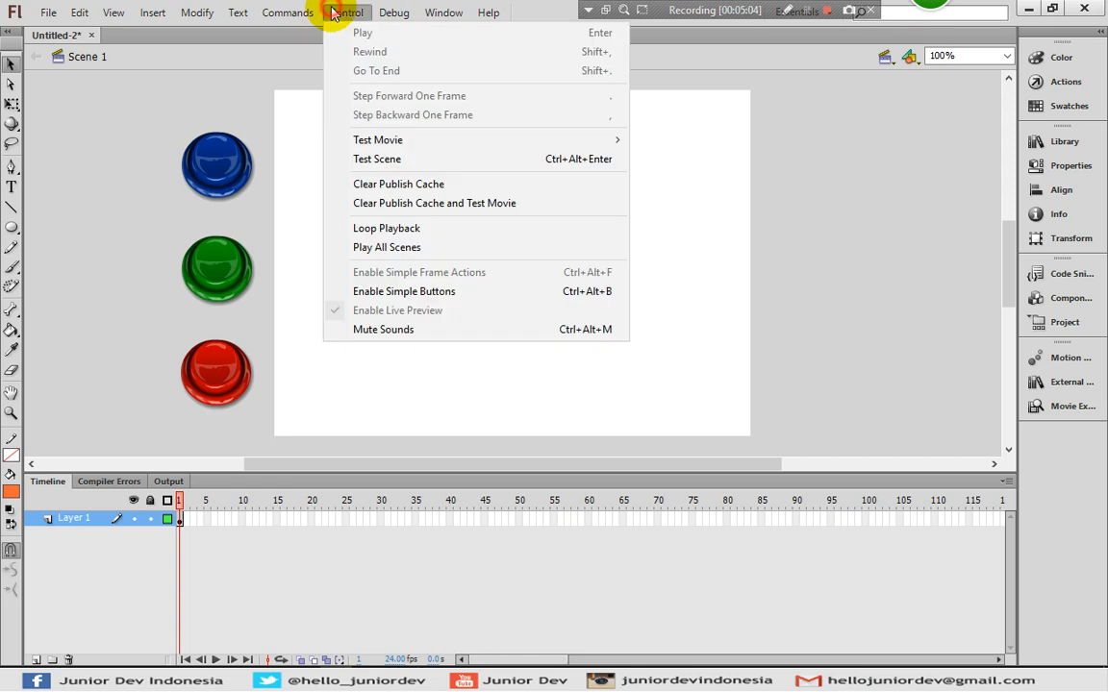
mouse_move(452, 142)
left_click(668, 241)
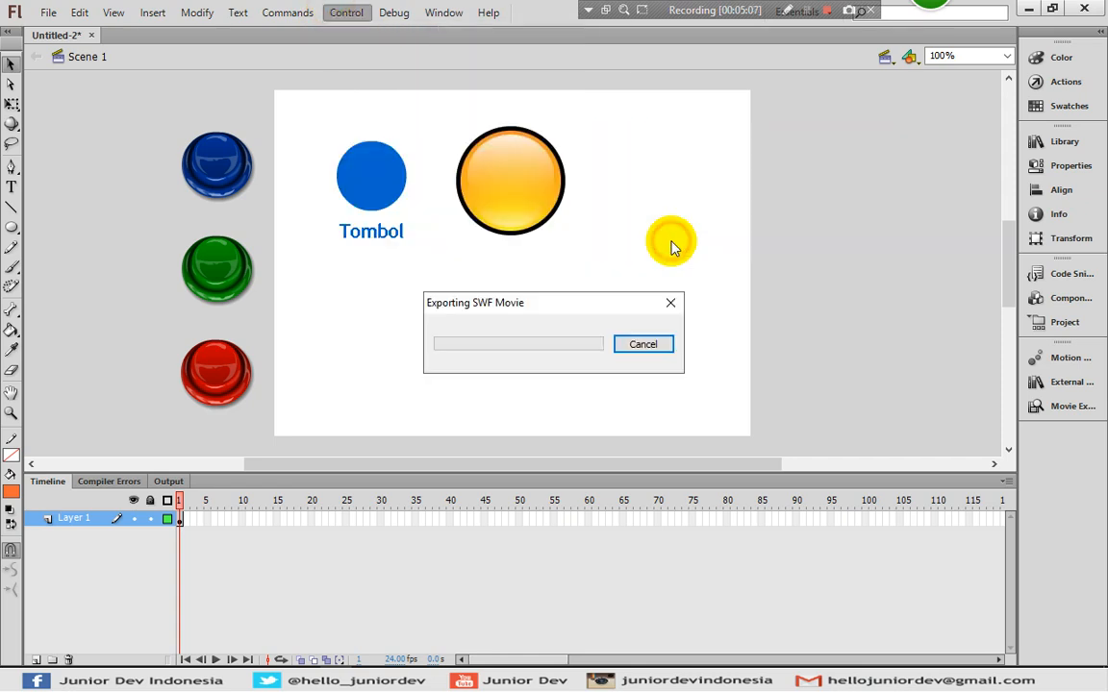
left_click(615, 289)
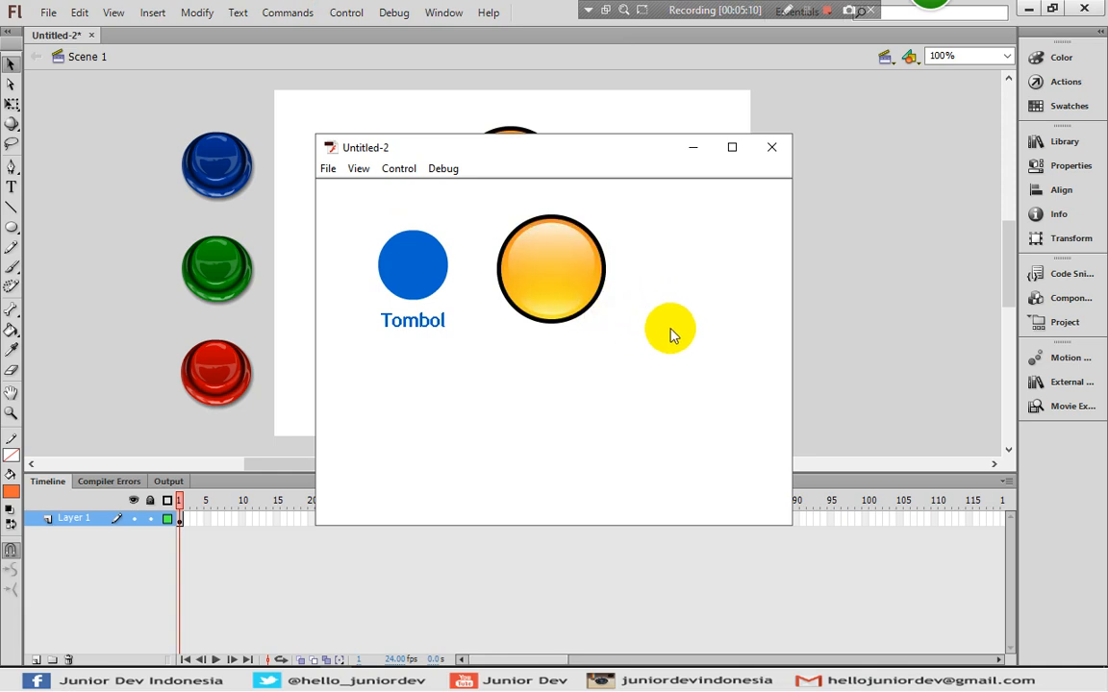
left_click(550, 276)
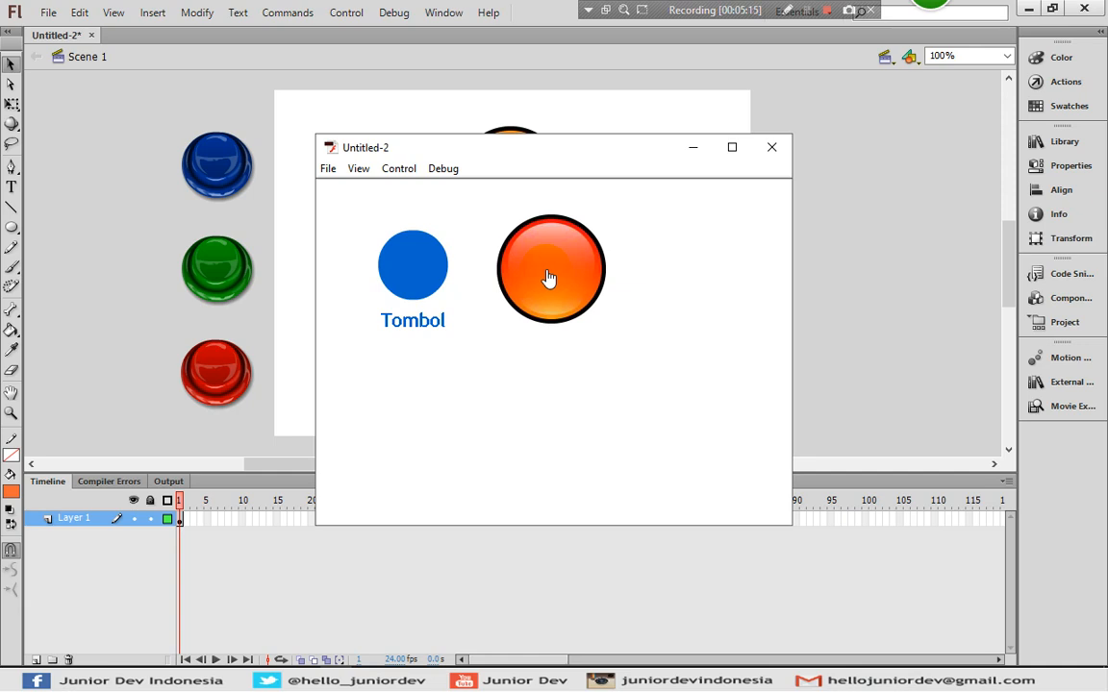
left_click(548, 278)
left_click(552, 277)
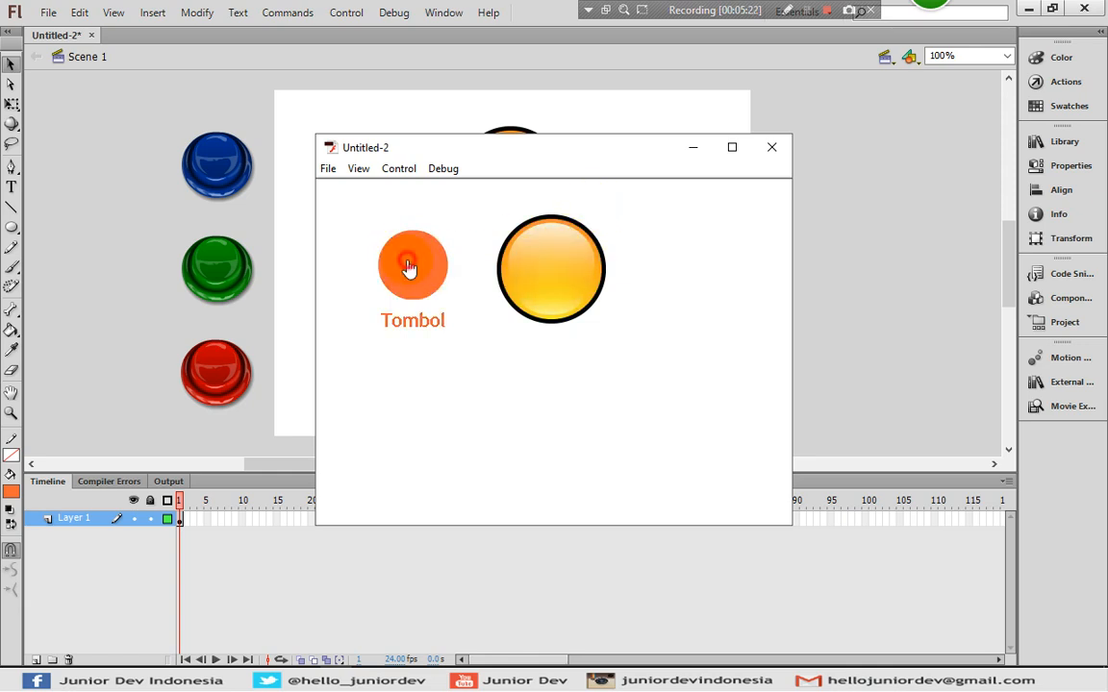
left_click(535, 264)
left_click(426, 253)
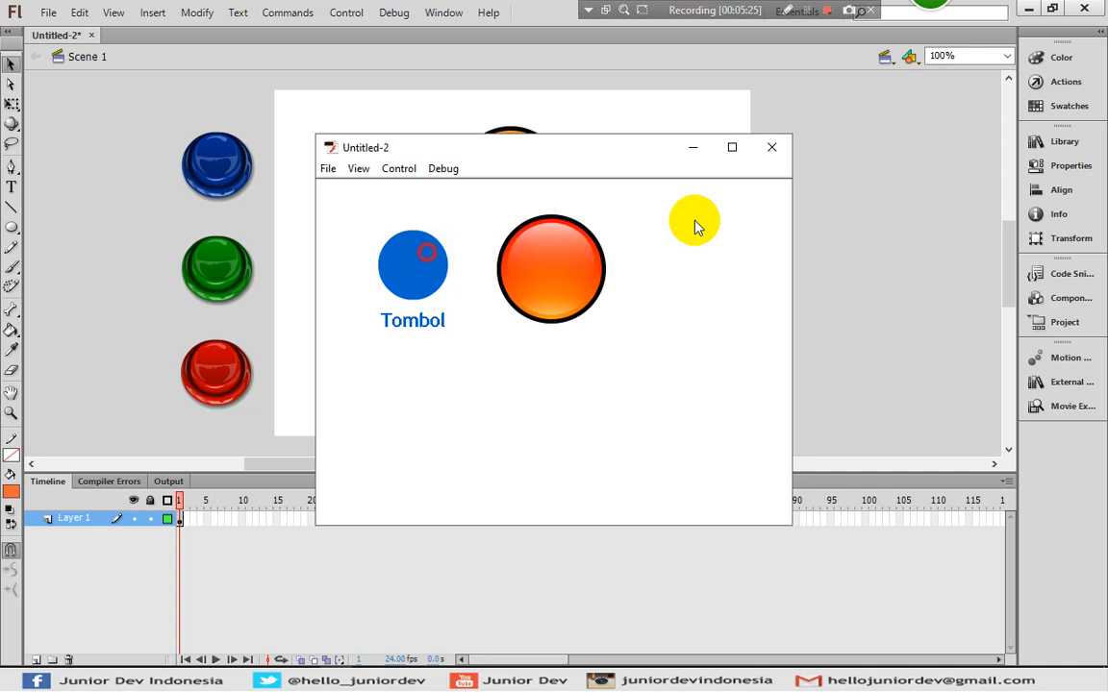
left_click(713, 217)
left_click(772, 149)
left_click(386, 180)
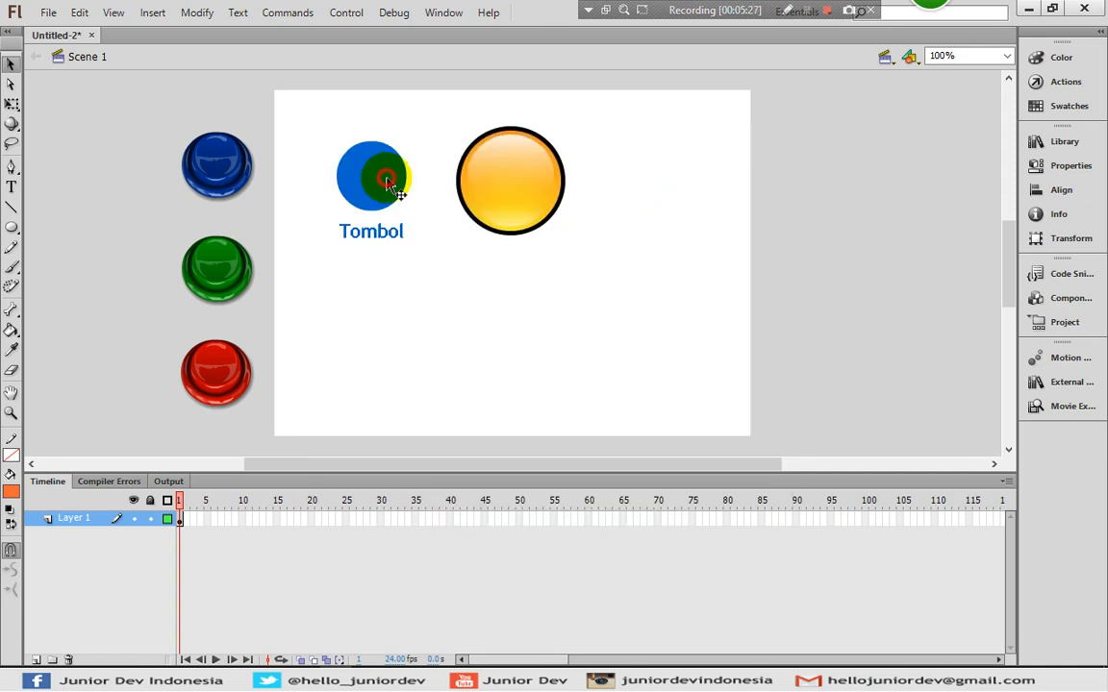
- Apply a Drop Shadow filter with a chosen color to both the Tombol and yellow buttons
left_click(537, 187)
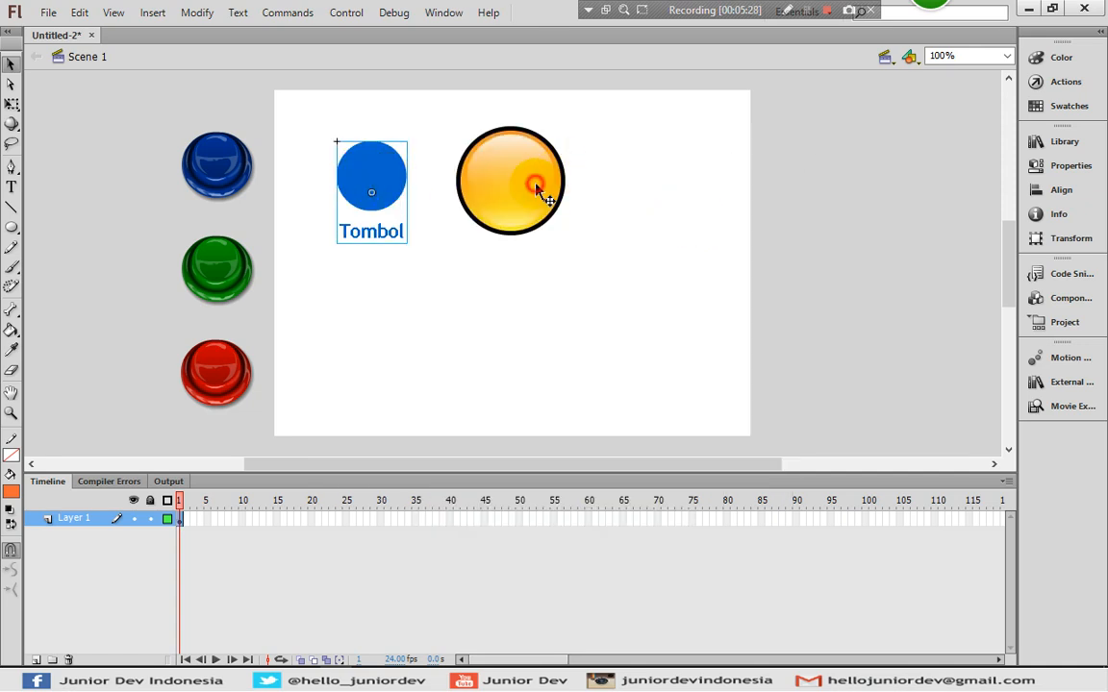
left_click(606, 268)
left_click(366, 195)
left_click(528, 178, "shift")
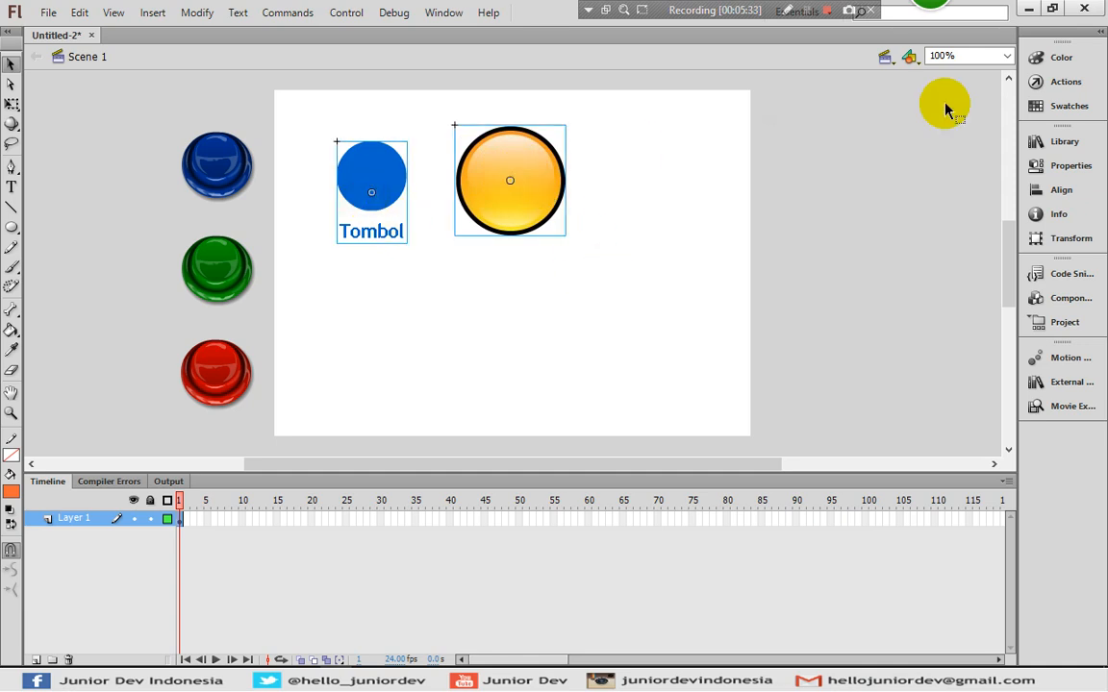
left_click(1031, 173)
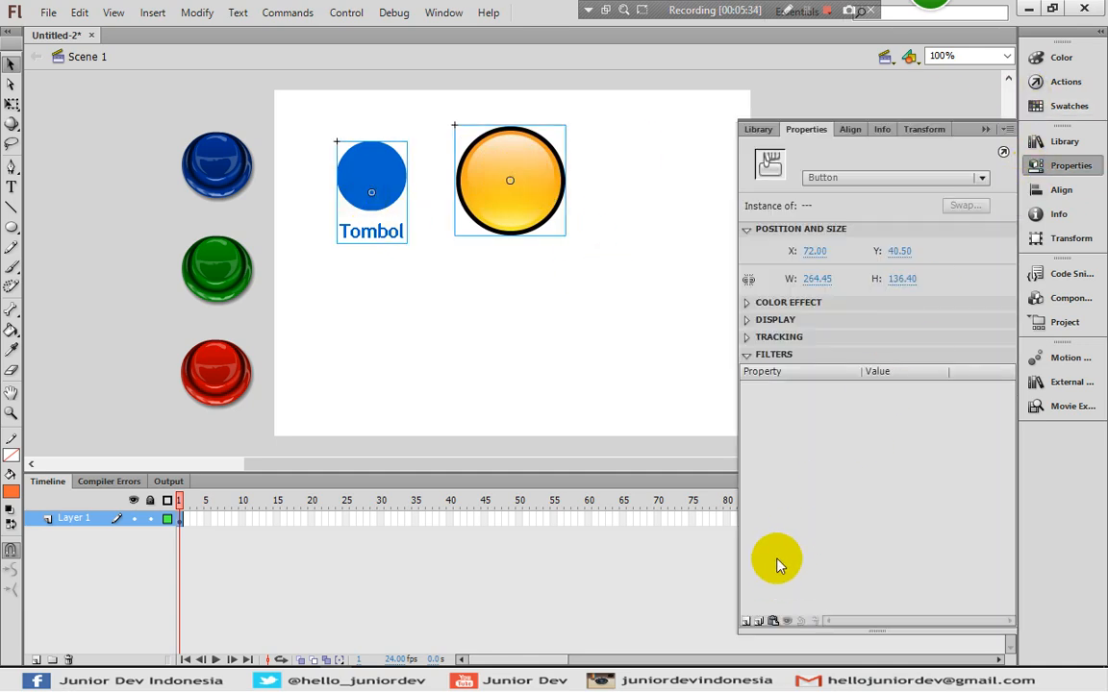
left_click(745, 622)
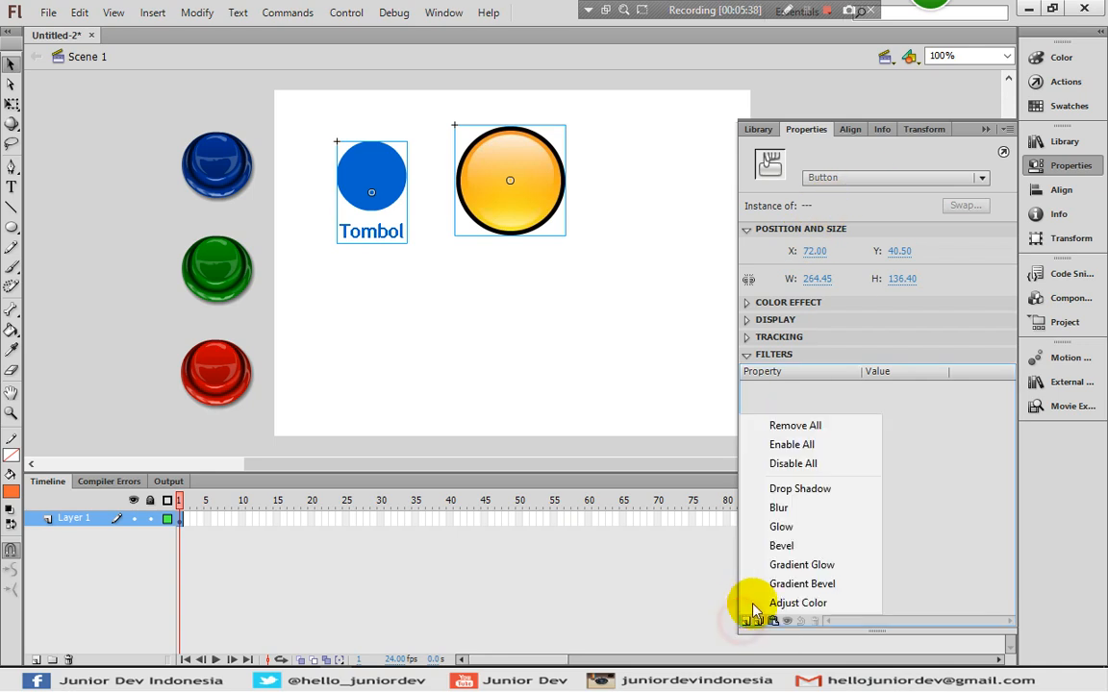
left_click(798, 490)
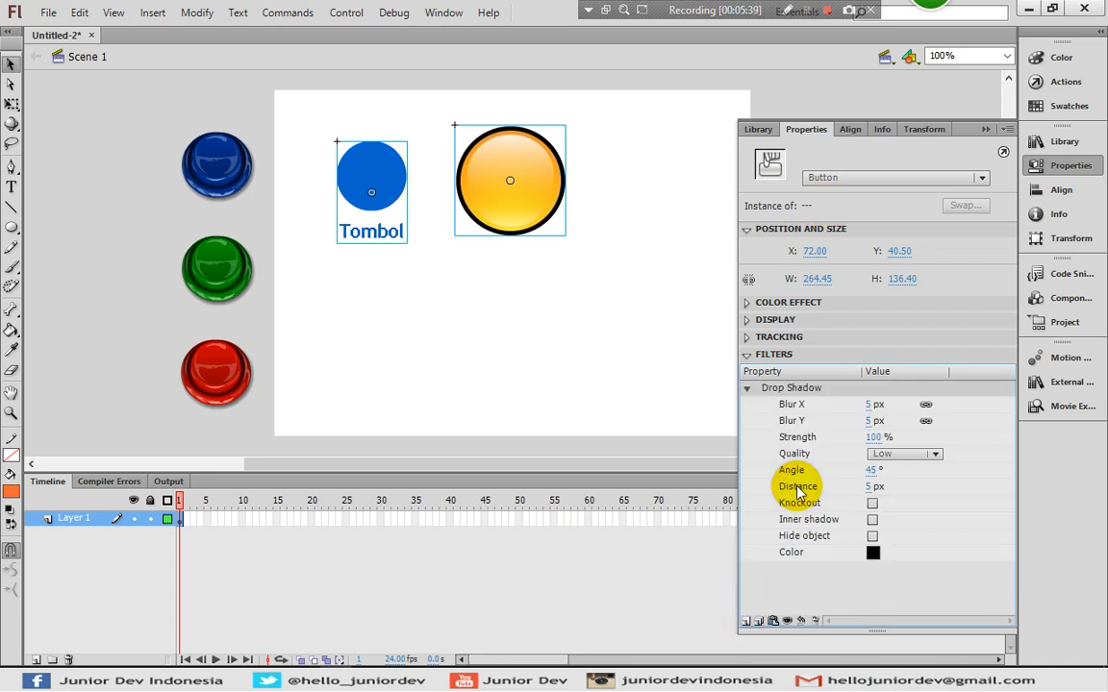
left_click(875, 552)
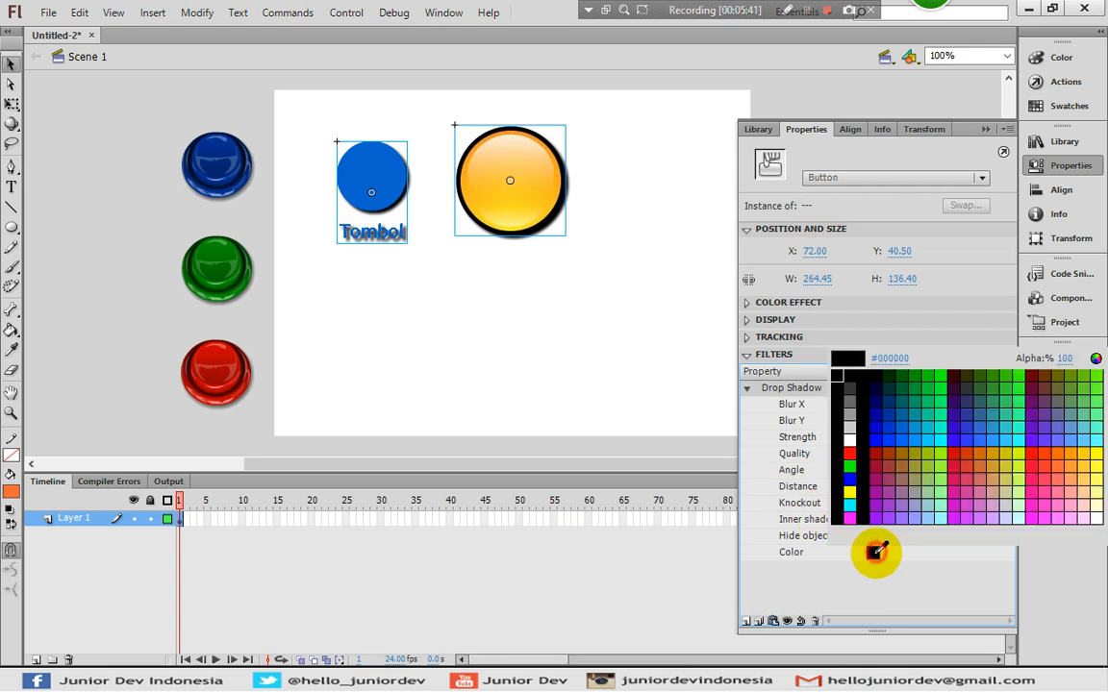
left_click(854, 414)
left_click(1053, 167)
left_click(802, 191)
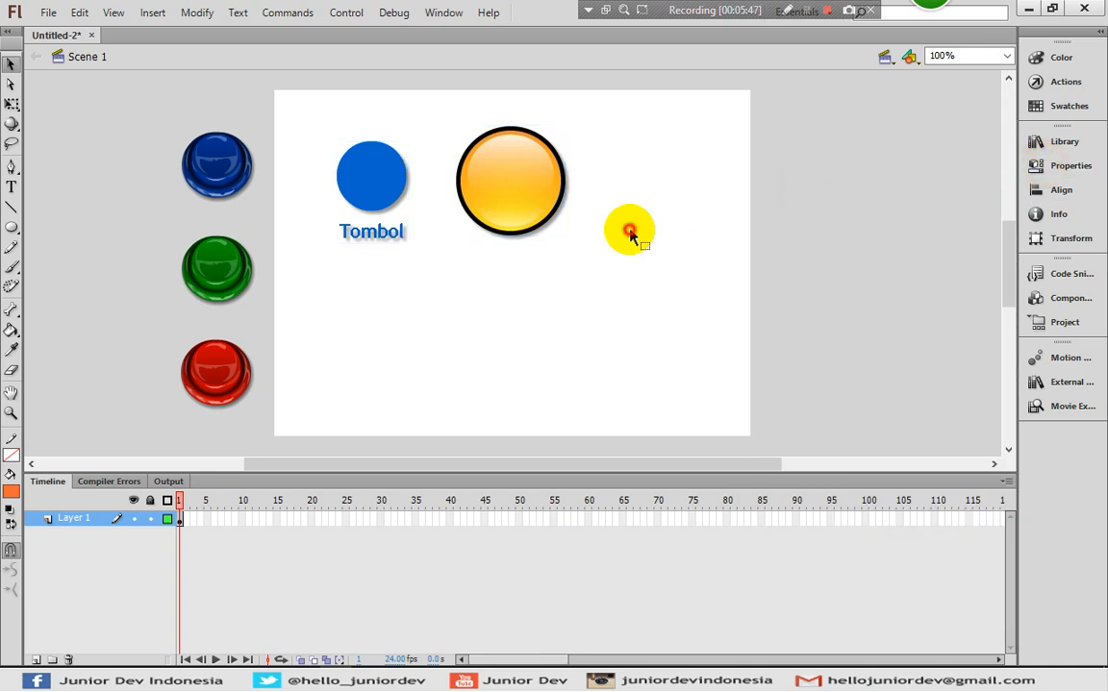
- Reposition the Tombol and yellow buttons side by side near the top of the stage
left_click_drag(374, 174, 337, 130)
left_click_drag(526, 162, 474, 142)
left_click(579, 260)
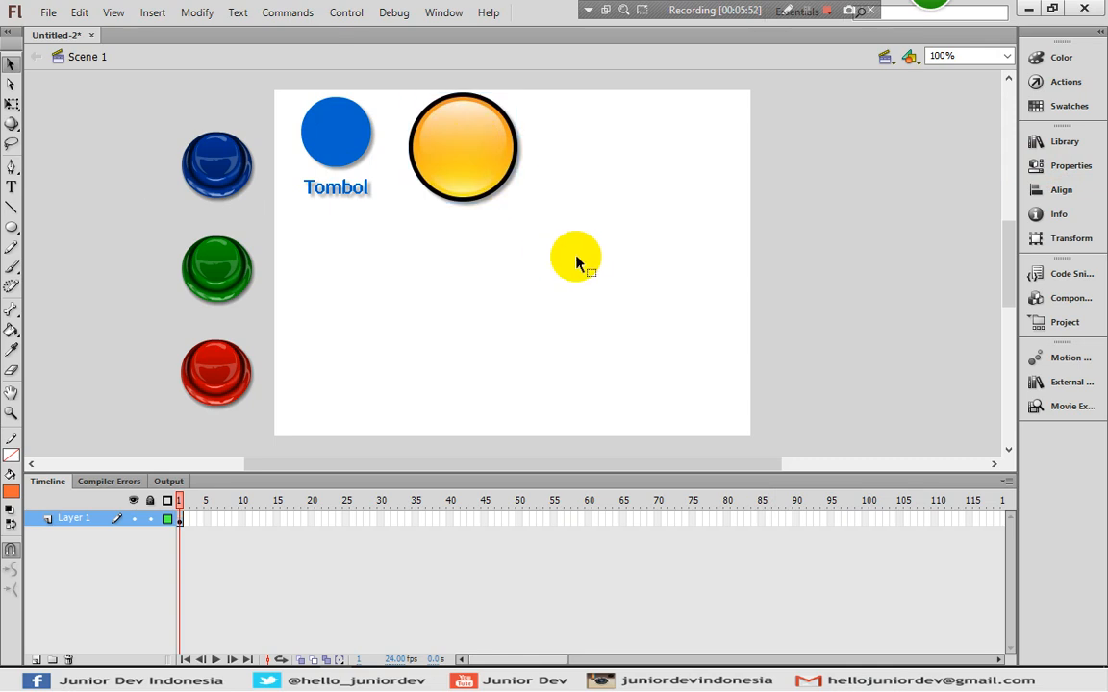
left_click_drag(437, 159, 479, 176)
left_click_drag(338, 136, 368, 151)
left_click(397, 271)
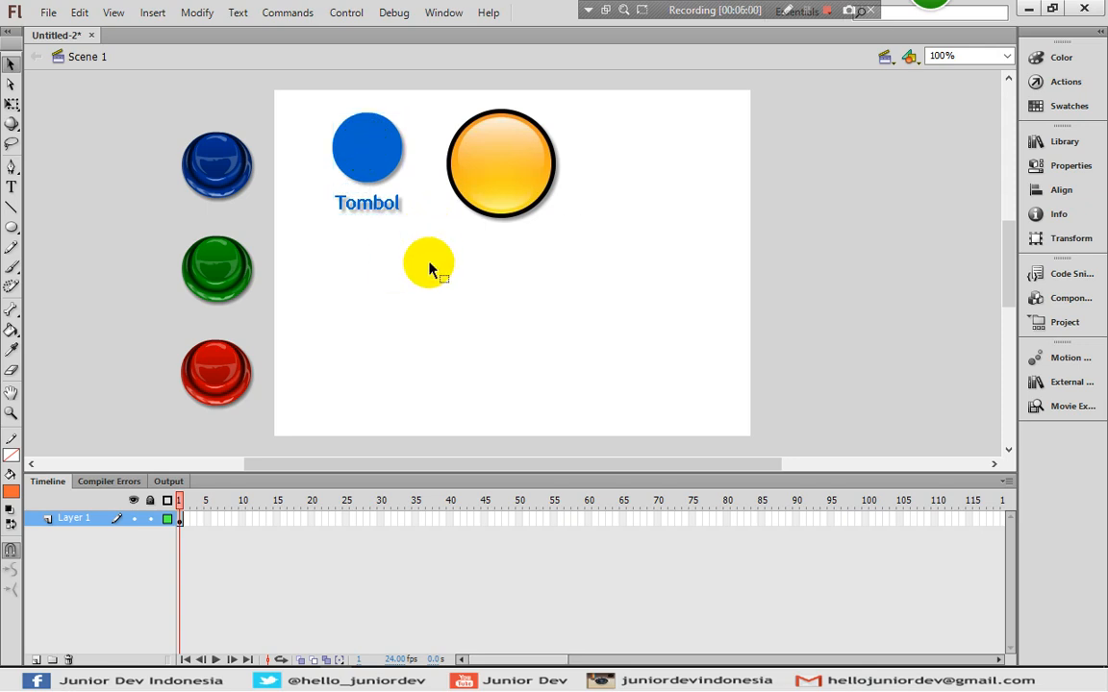
- Import the different-designs-of-web-buttons image to the stage and nudge it up-left
left_click(48, 11)
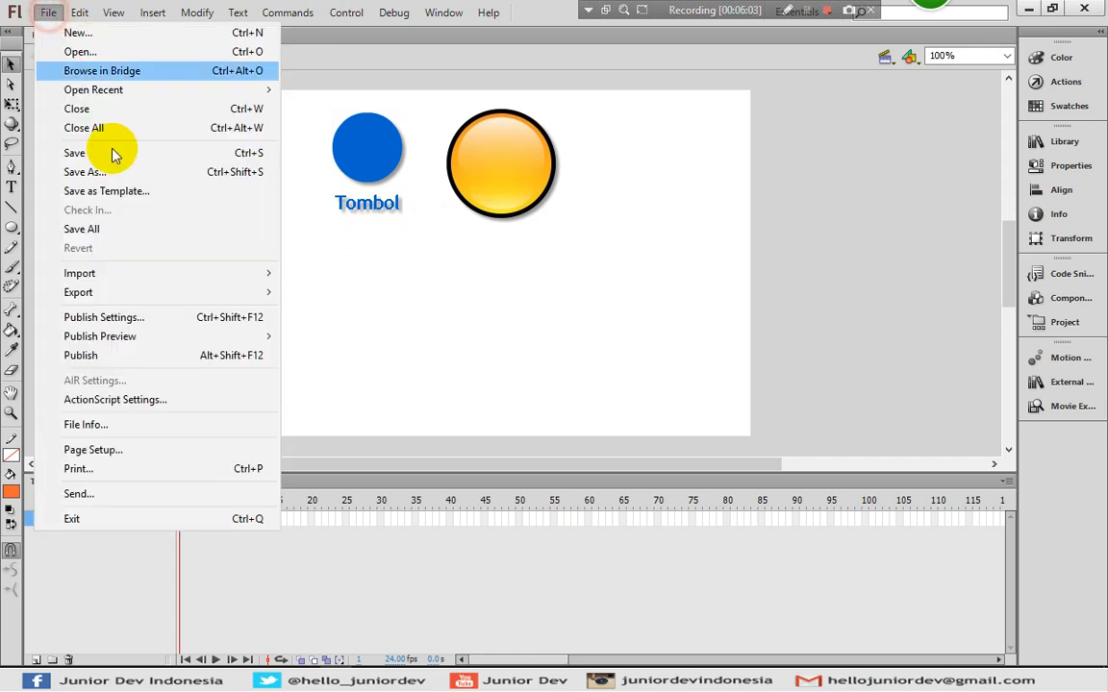
mouse_move(222, 273)
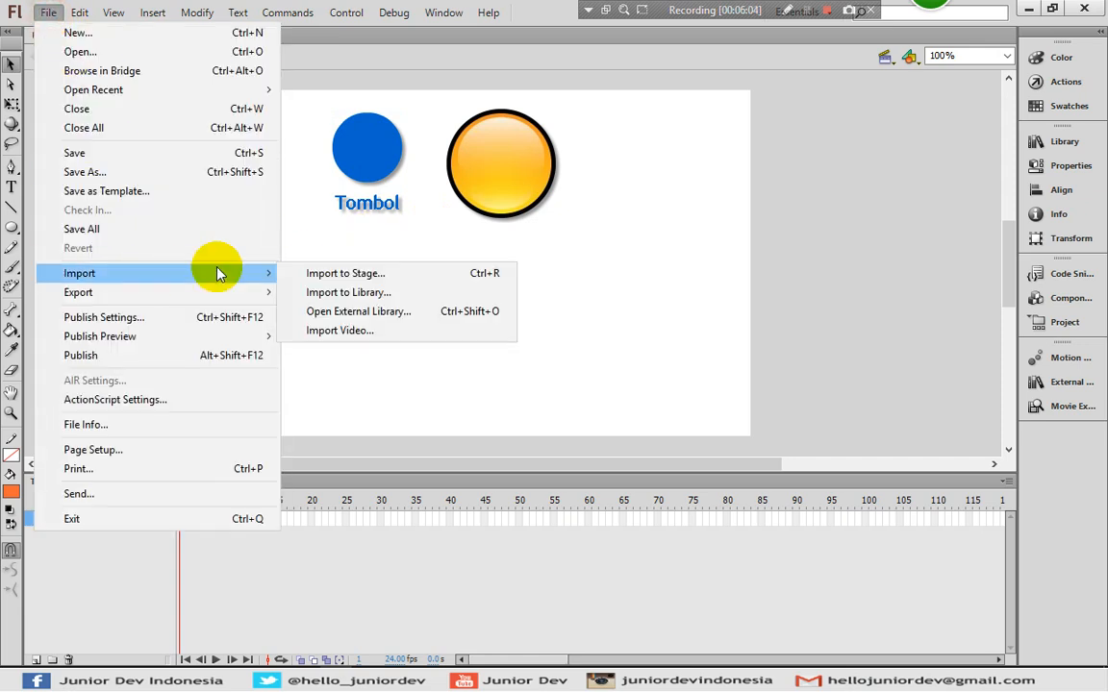
left_click(327, 275)
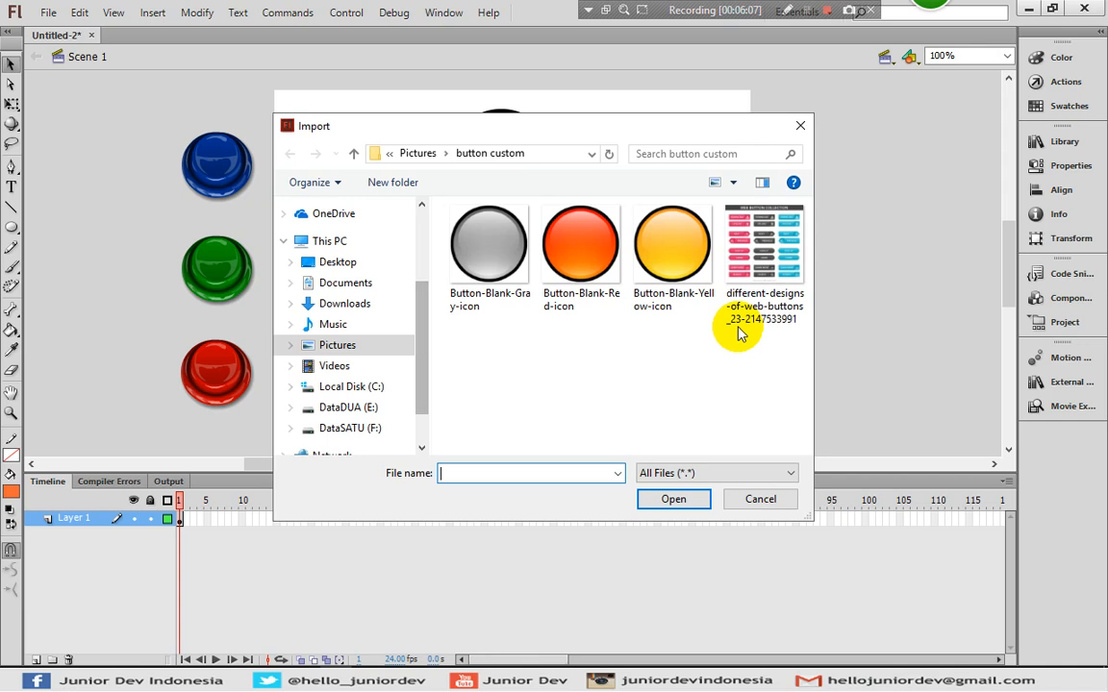
left_click(760, 267)
left_click(676, 501)
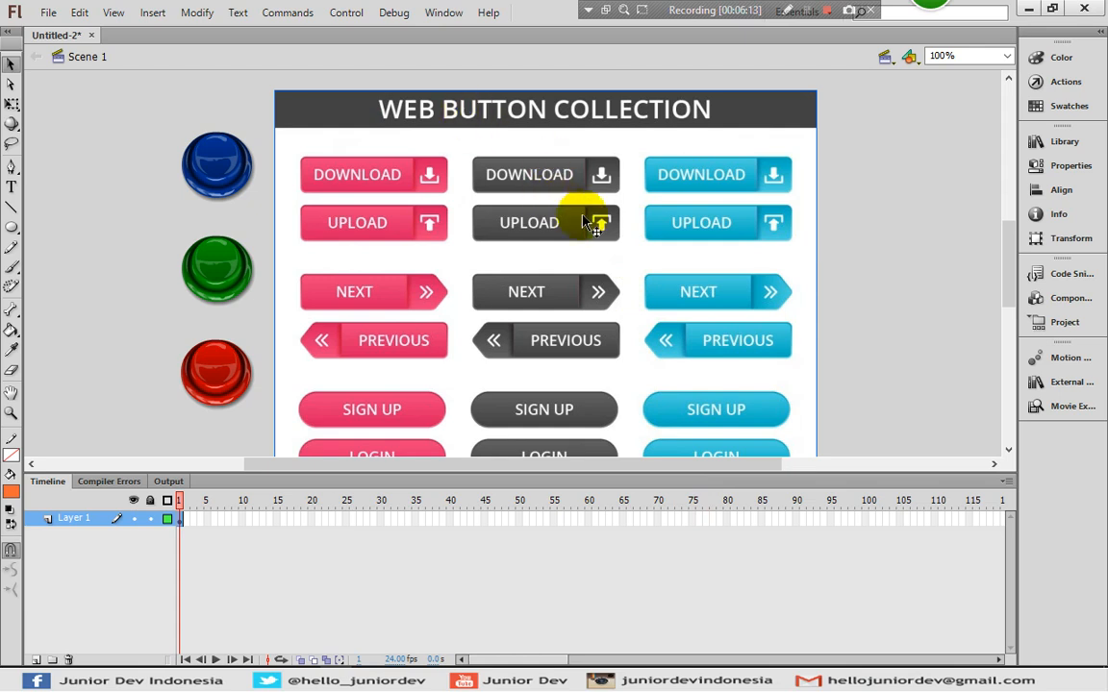
left_click_drag(664, 366, 635, 327)
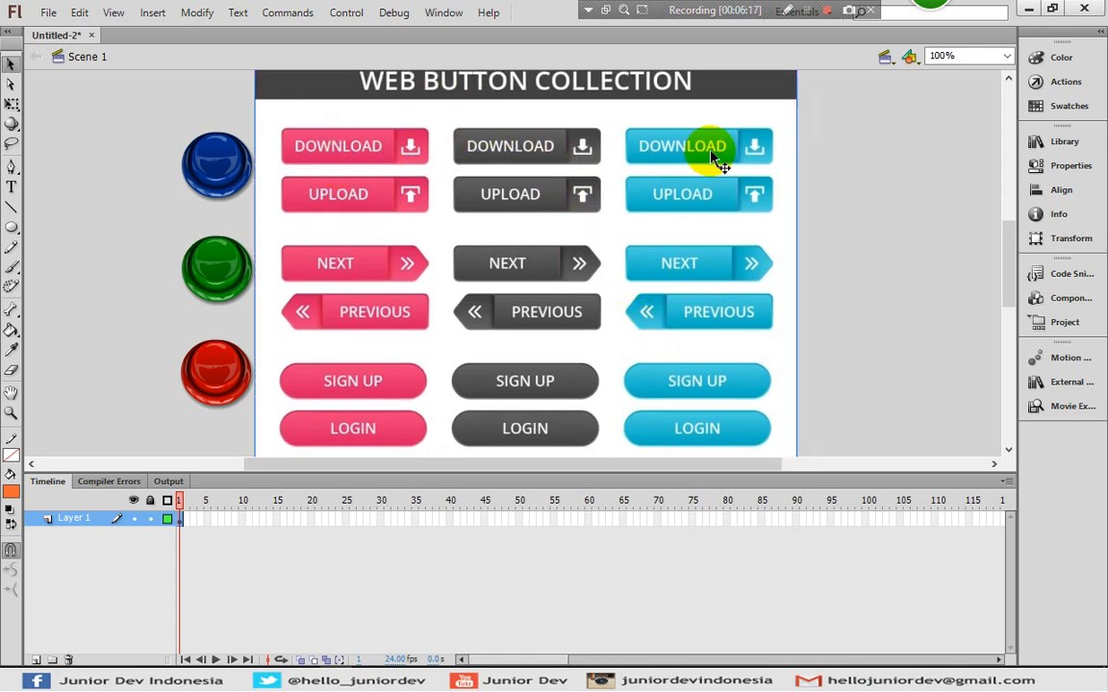
- Reposition the WEB BUTTON COLLECTION image until it sits just below the Tombol circle
left_click_drag(498, 376, 641, 367)
left_click_drag(553, 181, 536, 376)
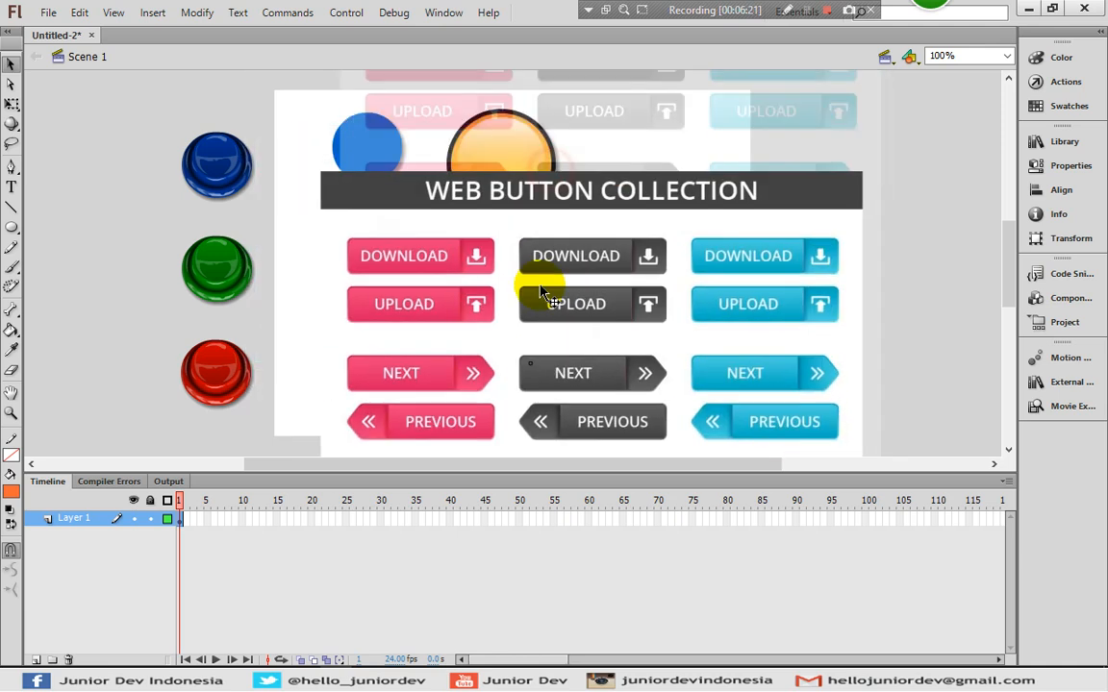
left_click_drag(555, 272, 490, 275)
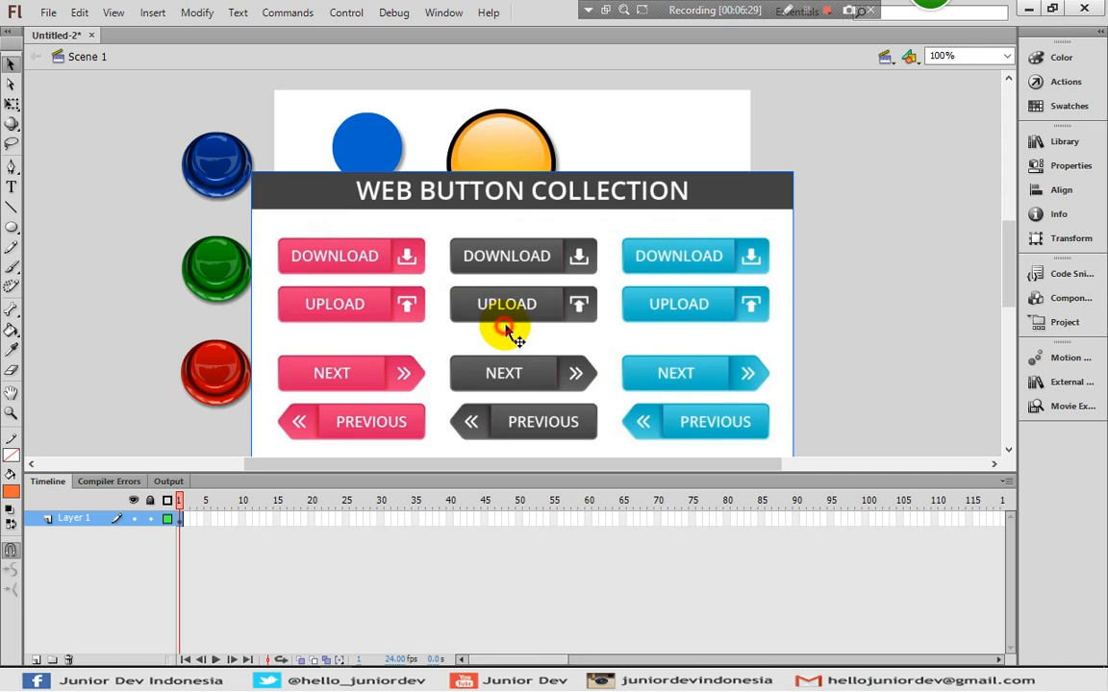
left_click_drag(507, 329, 539, 299)
mouse_move(424, 325)
left_mouse_down()
mouse_move(424, 268)
mouse_move(438, 324)
left_mouse_up()
key("ctrl+z")
key("ctrl+z")
key("ctrl+z")
key("ctrl+z")
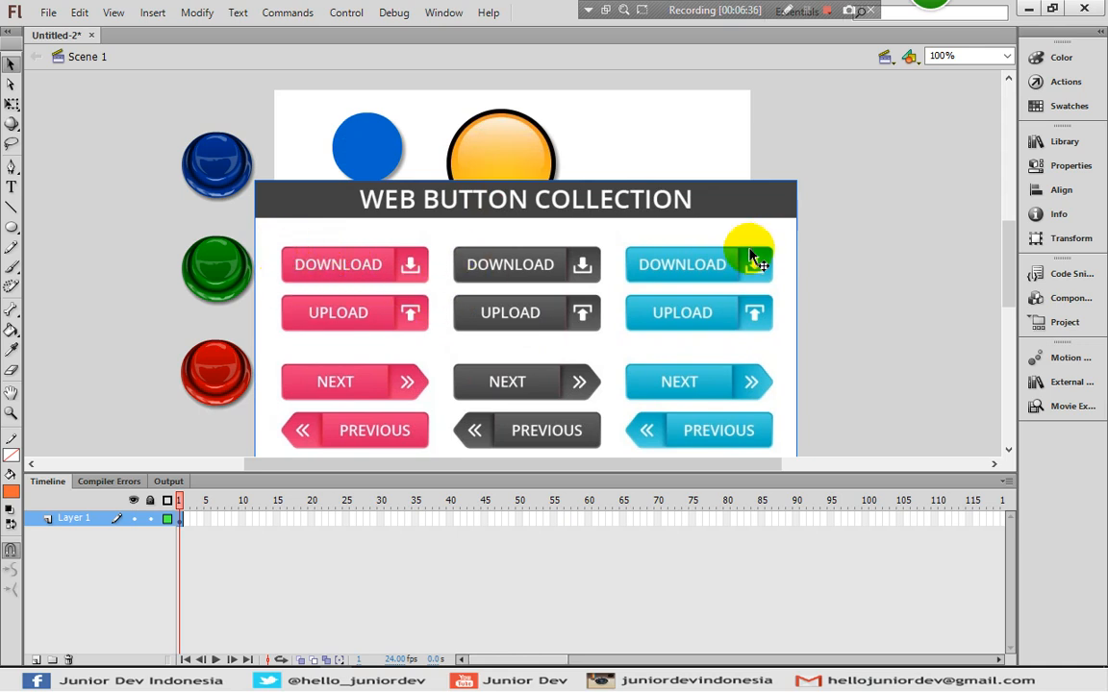
left_click_drag(477, 329, 500, 238)
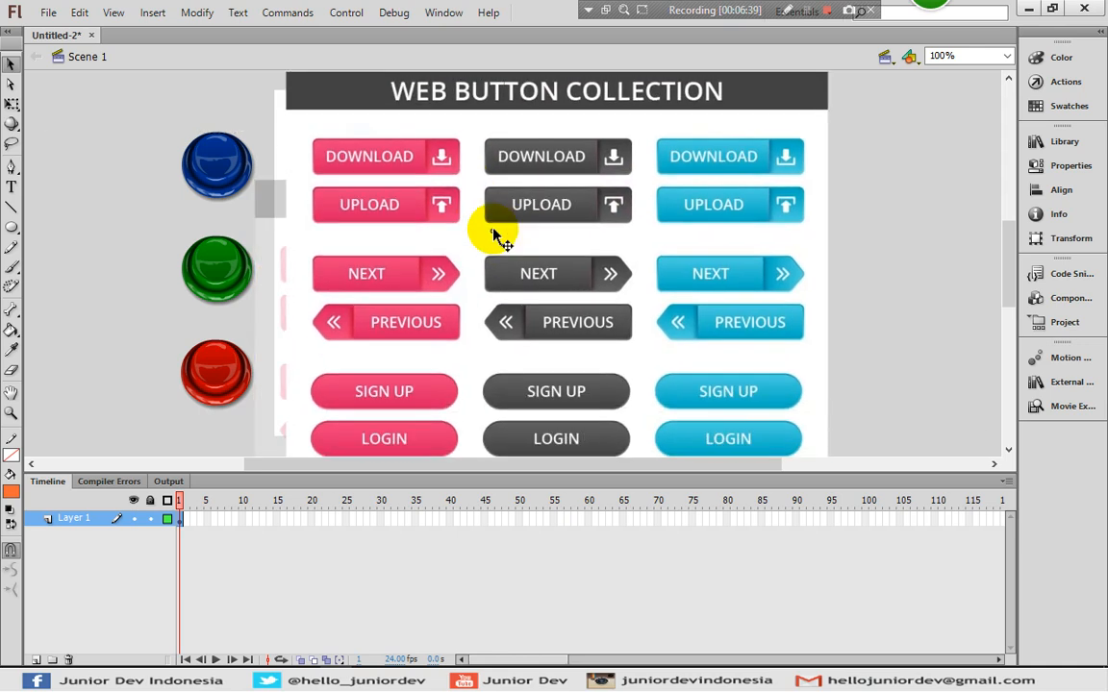
left_click_drag(510, 348, 458, 247)
left_click_drag(490, 316, 549, 345)
left_click_drag(558, 222, 536, 328)
left_click_drag(482, 155, 504, 274)
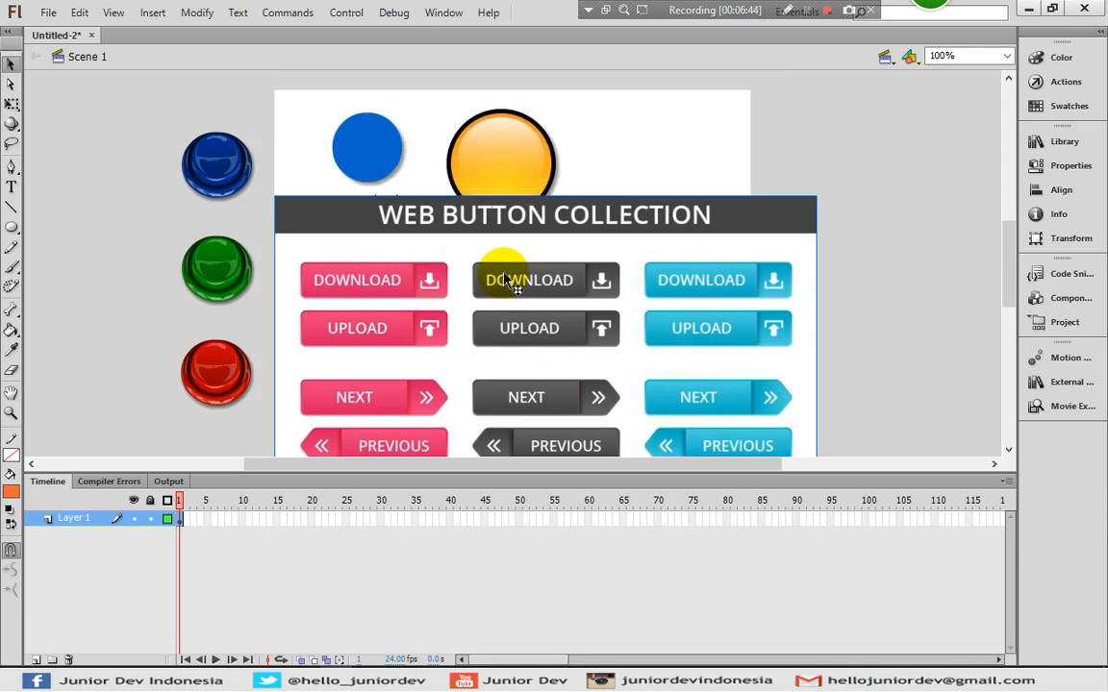
mouse_move(614, 285)
left_mouse_down()
mouse_move(607, 320)
mouse_move(598, 285)
left_mouse_up()
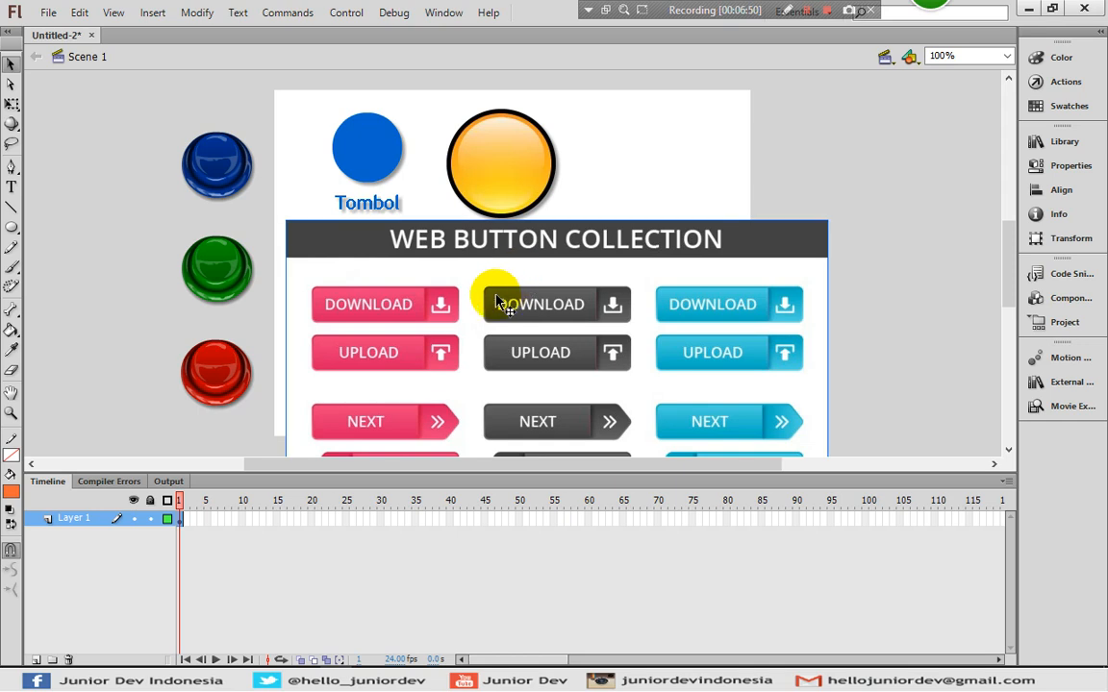
- Convert the WEB BUTTON COLLECTION bitmap into a Movie Clip symbol, Symbol 3
right_click(401, 248)
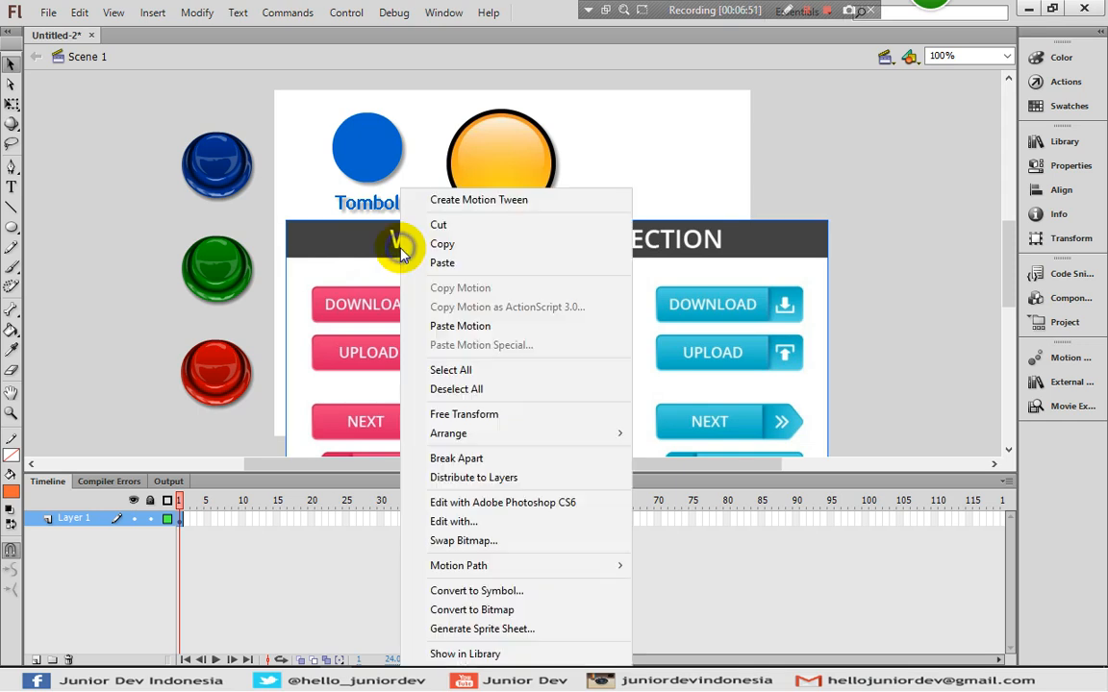
left_click(476, 591)
left_click(272, 279)
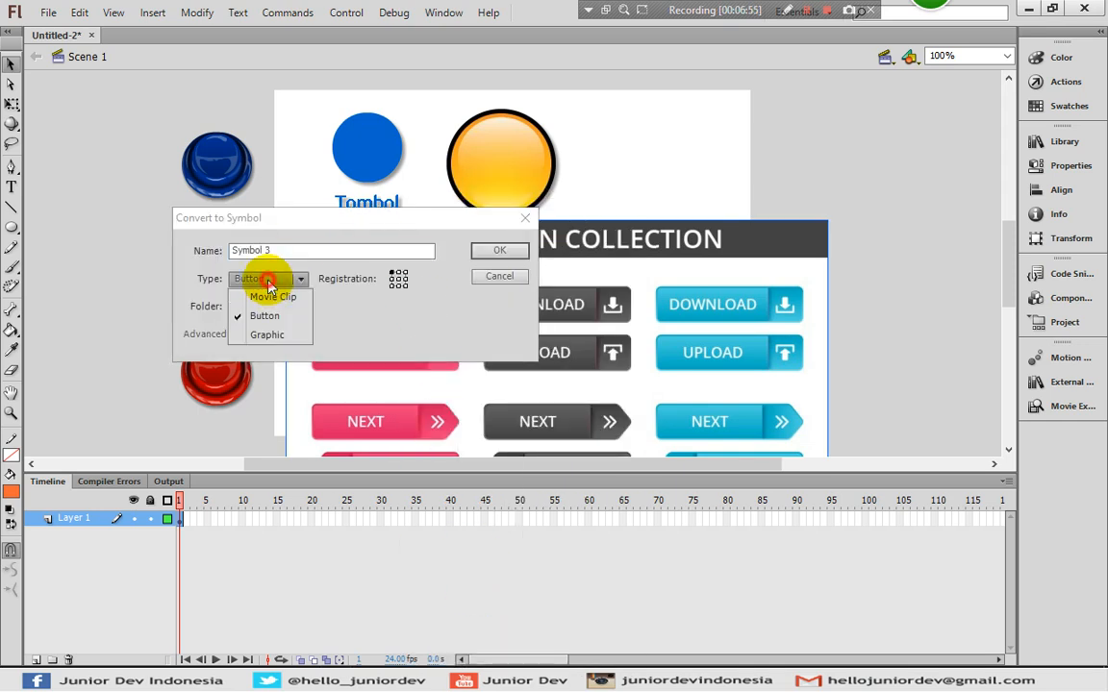
left_click(270, 300)
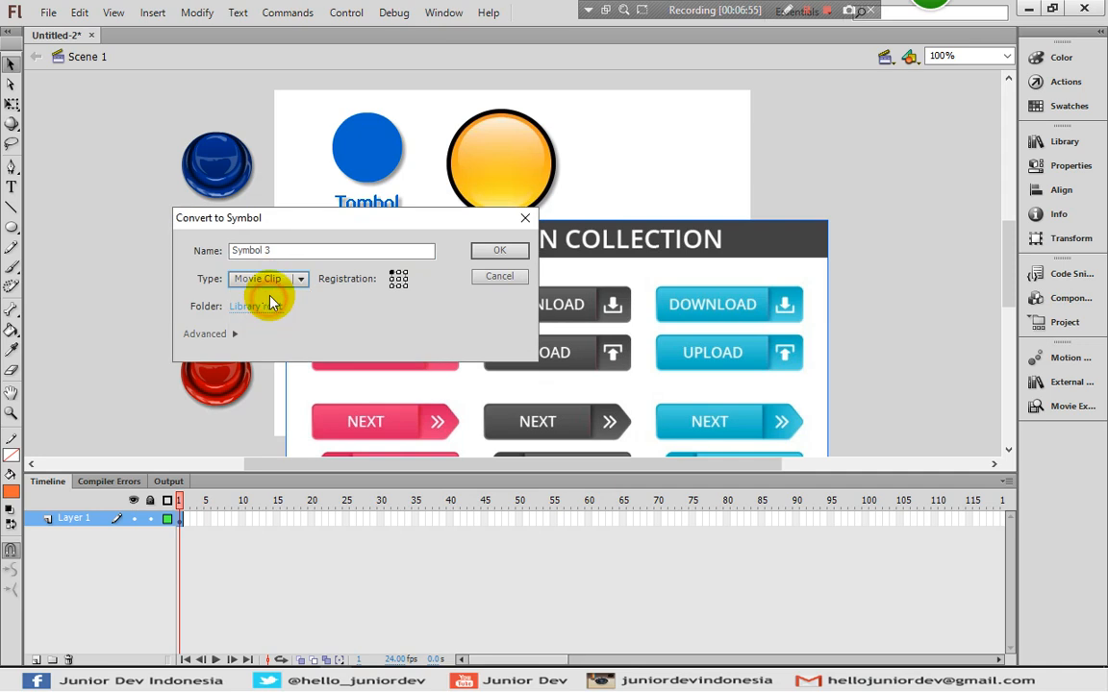
left_click(499, 251)
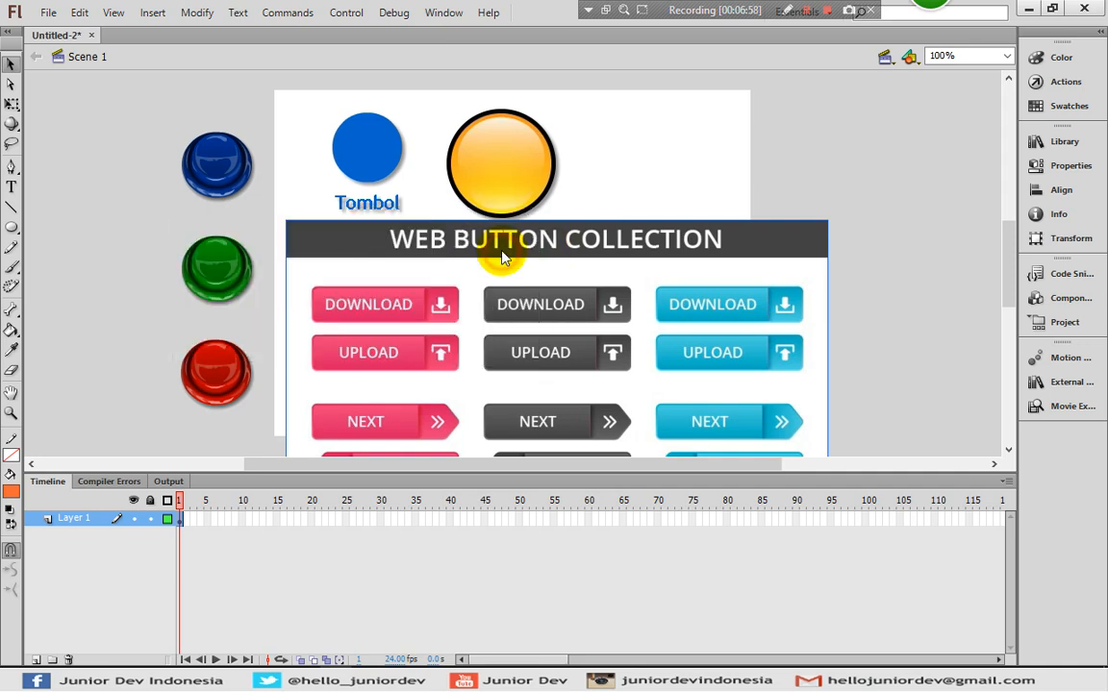
- Inside Symbol 3, add Layer 2 and draw a rectangle over the pink DOWNLOAD button
double_click(382, 304)
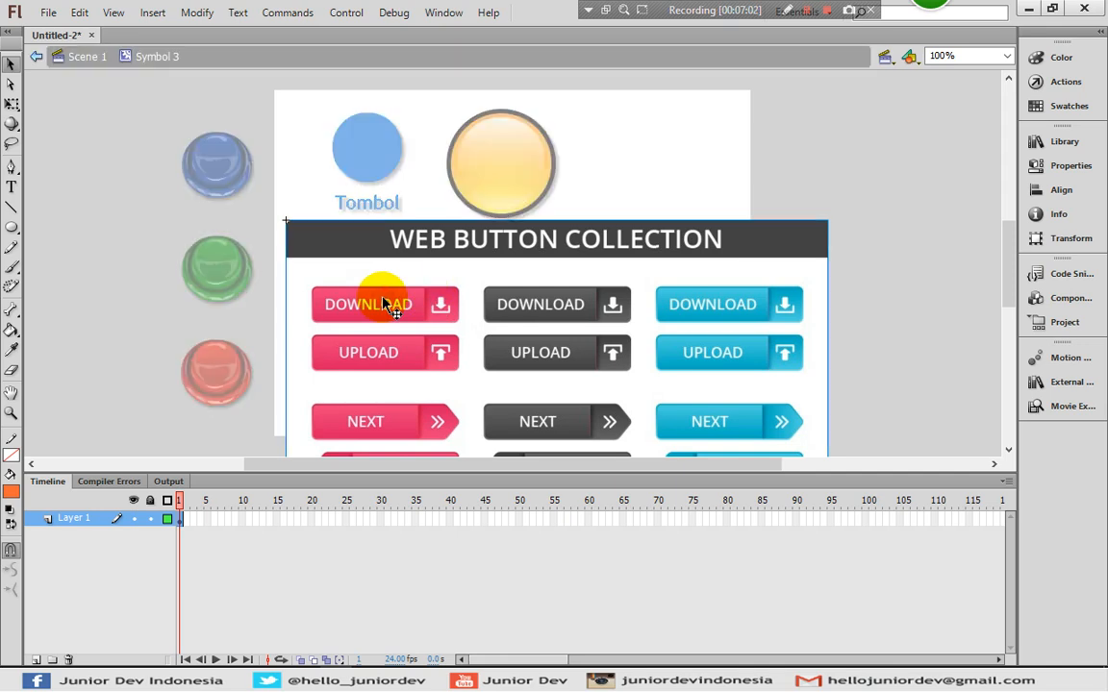
left_click(35, 660)
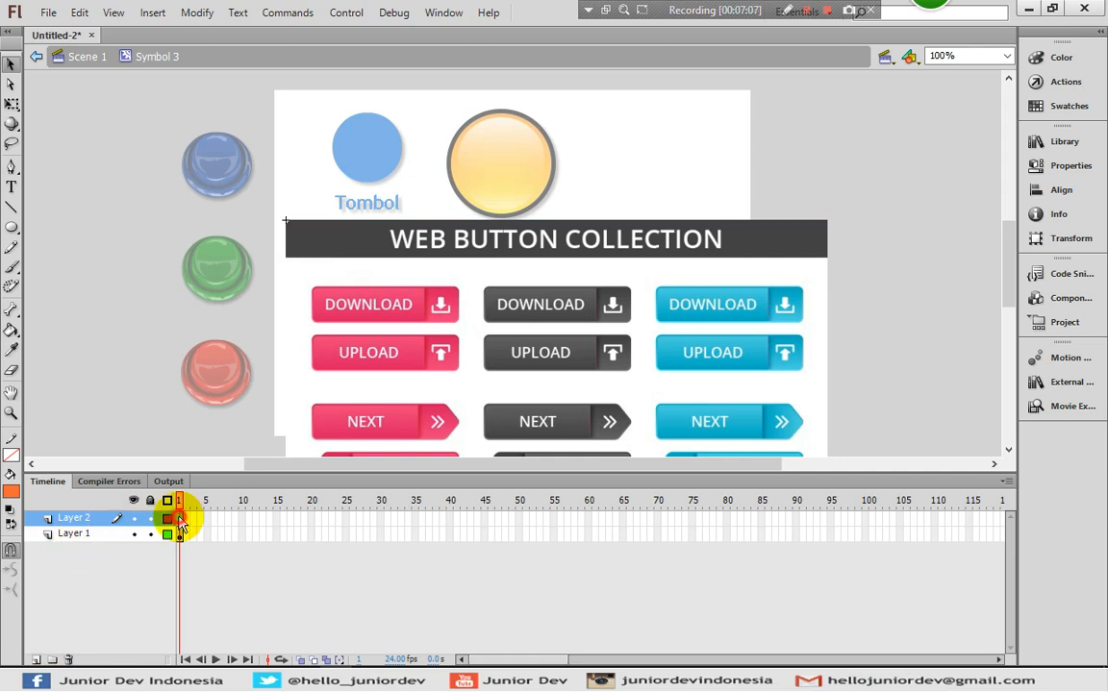
left_click(12, 228)
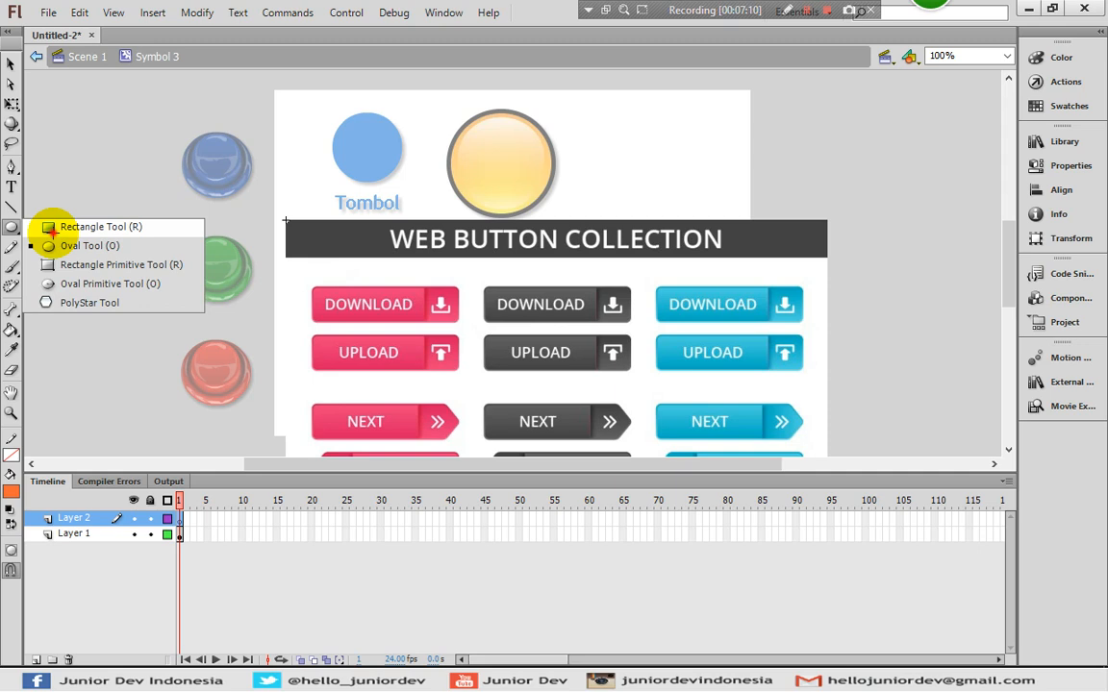
left_click(58, 228)
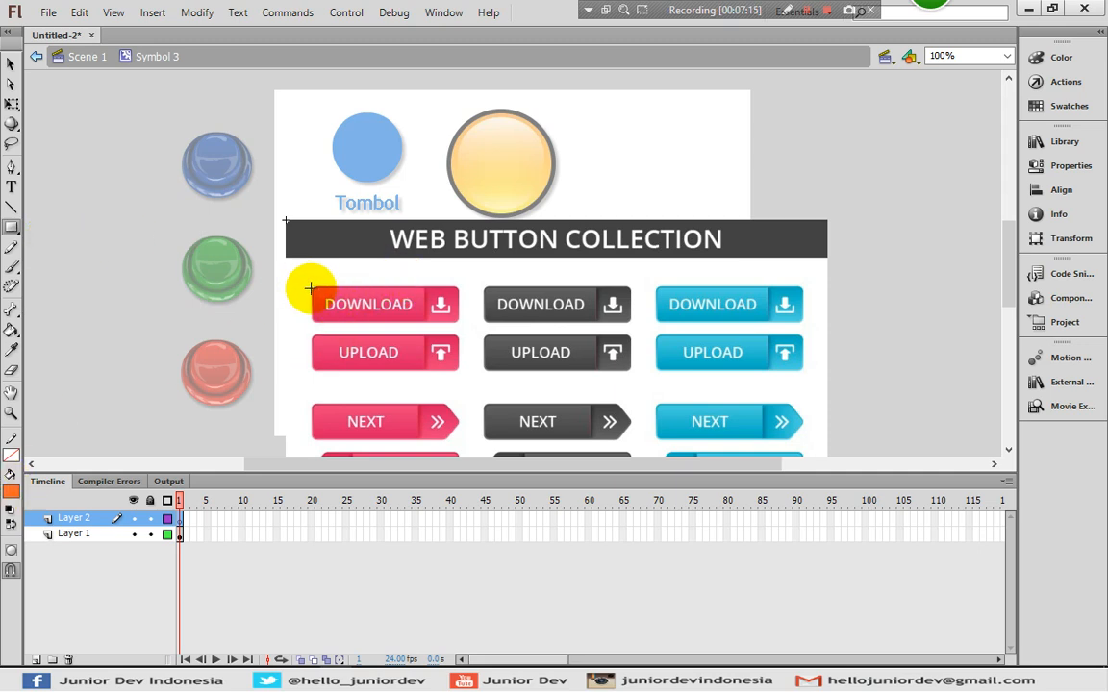
left_click_drag(309, 286, 447, 322)
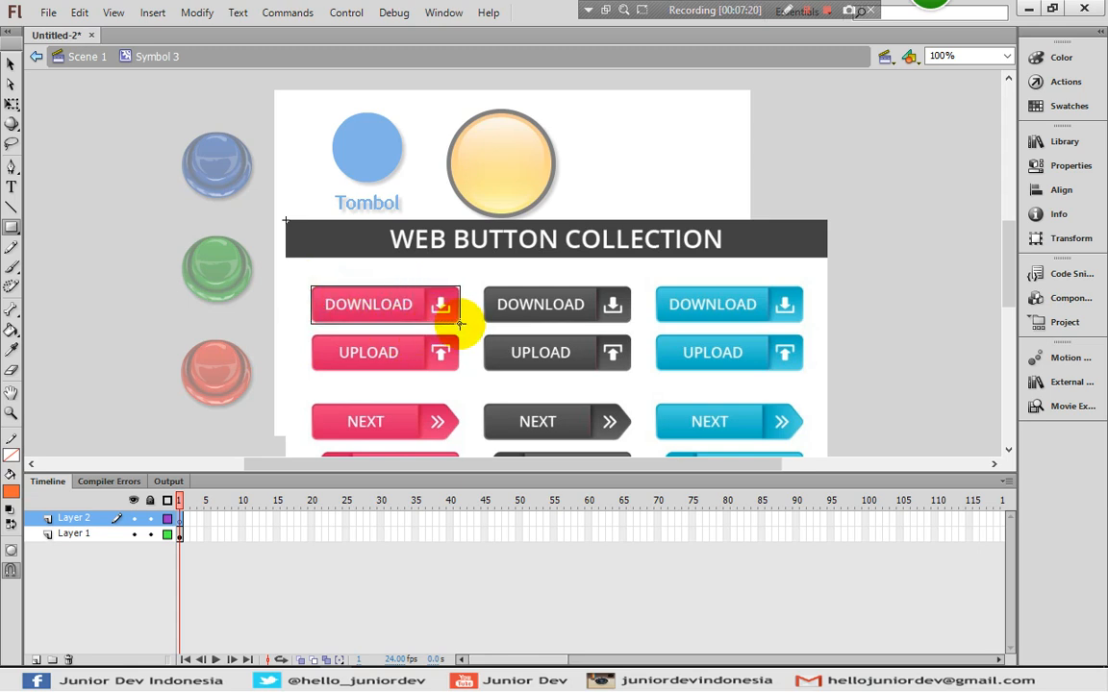
left_click_drag(460, 324, 460, 324)
- Toggle Layer 2's outline view to check the rectangle against the collection image
left_click(11, 64)
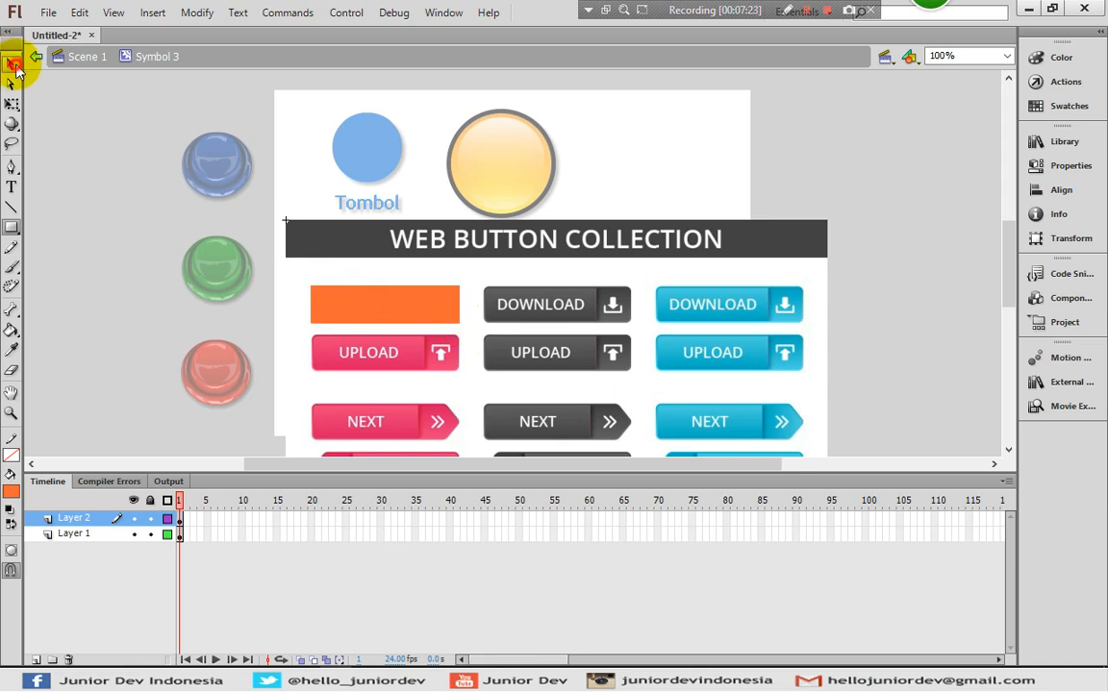
left_click(166, 519)
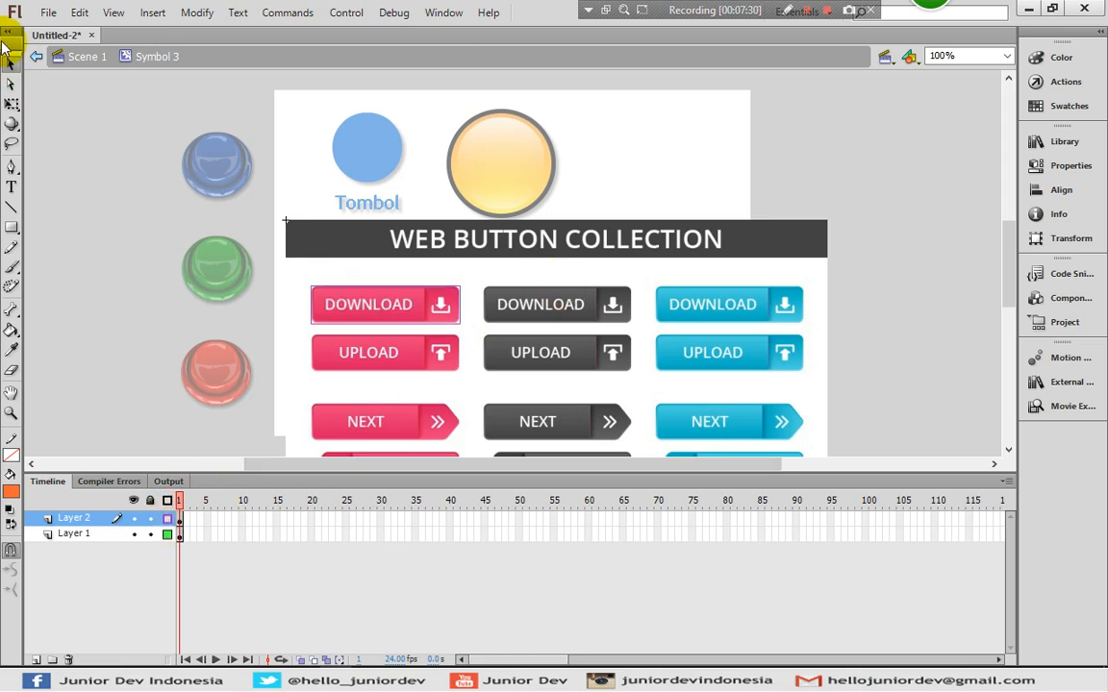
left_click(378, 315)
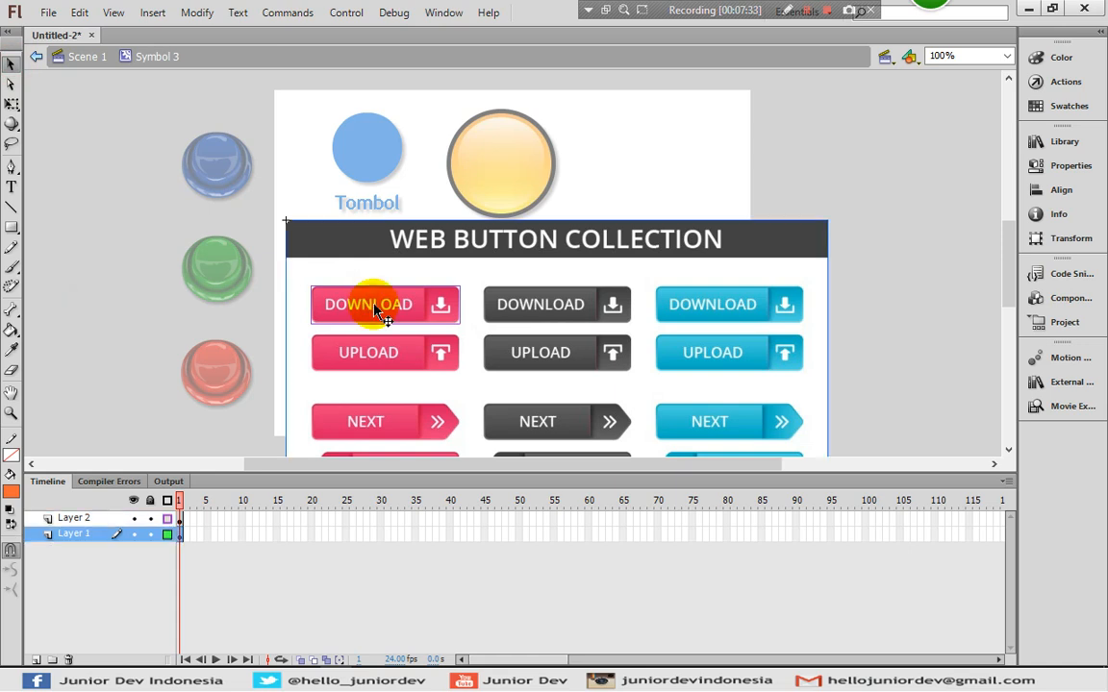
left_click(167, 519)
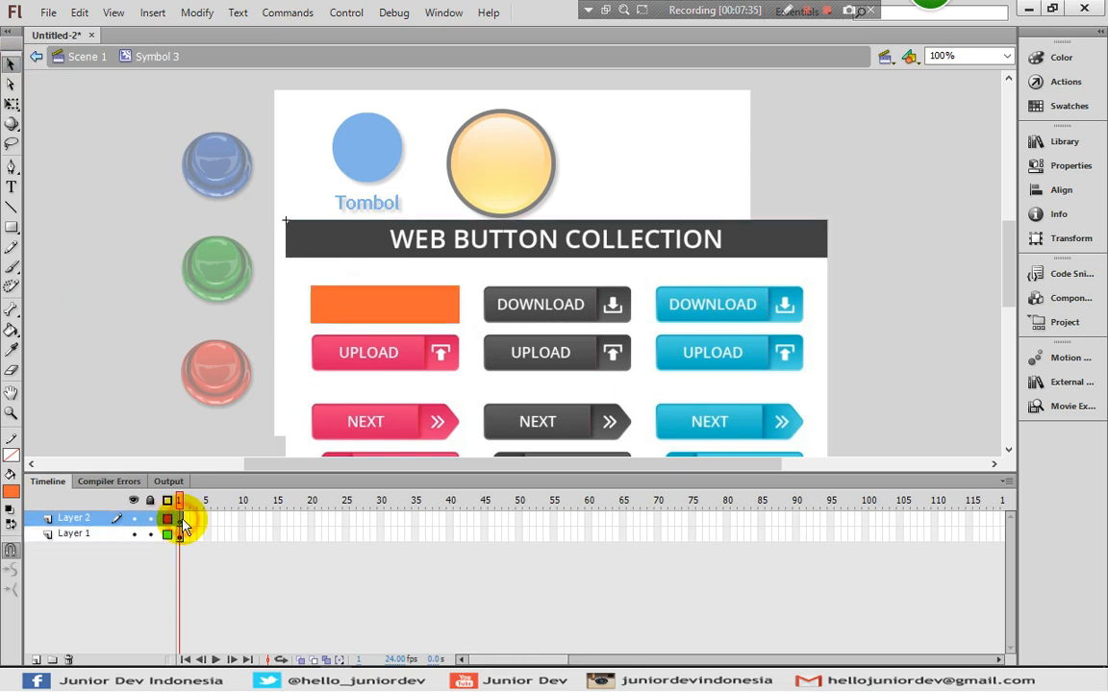
- Make Layer 2 a mask, toggling the layer locks to compare masked and unmasked views
right_click(81, 523)
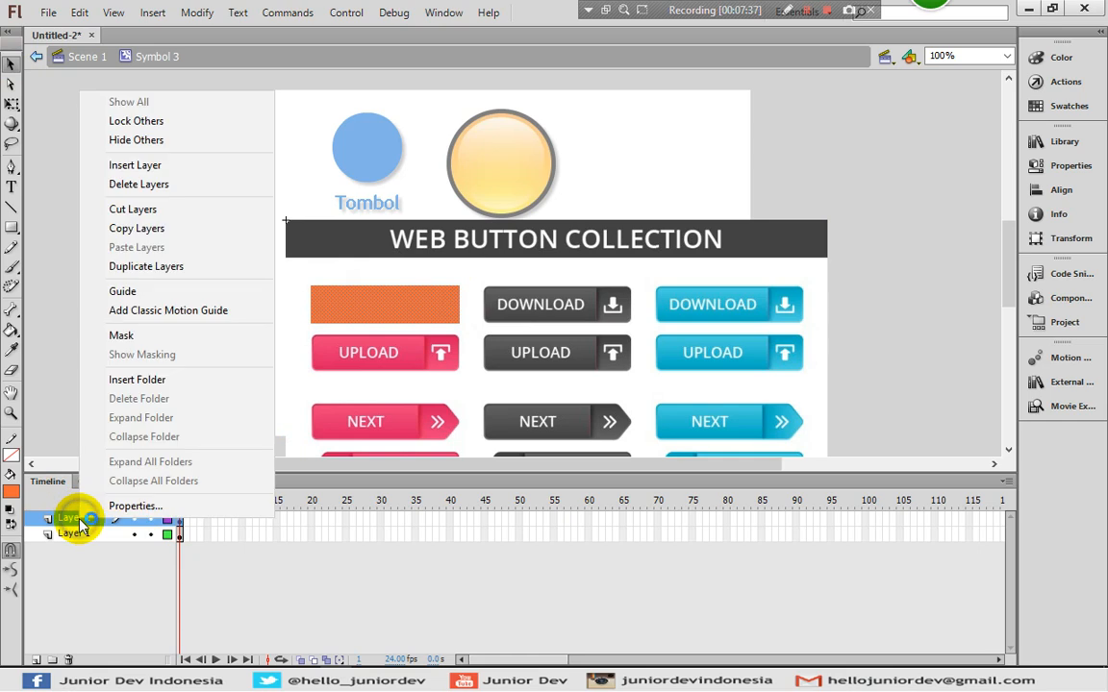
left_click(164, 344)
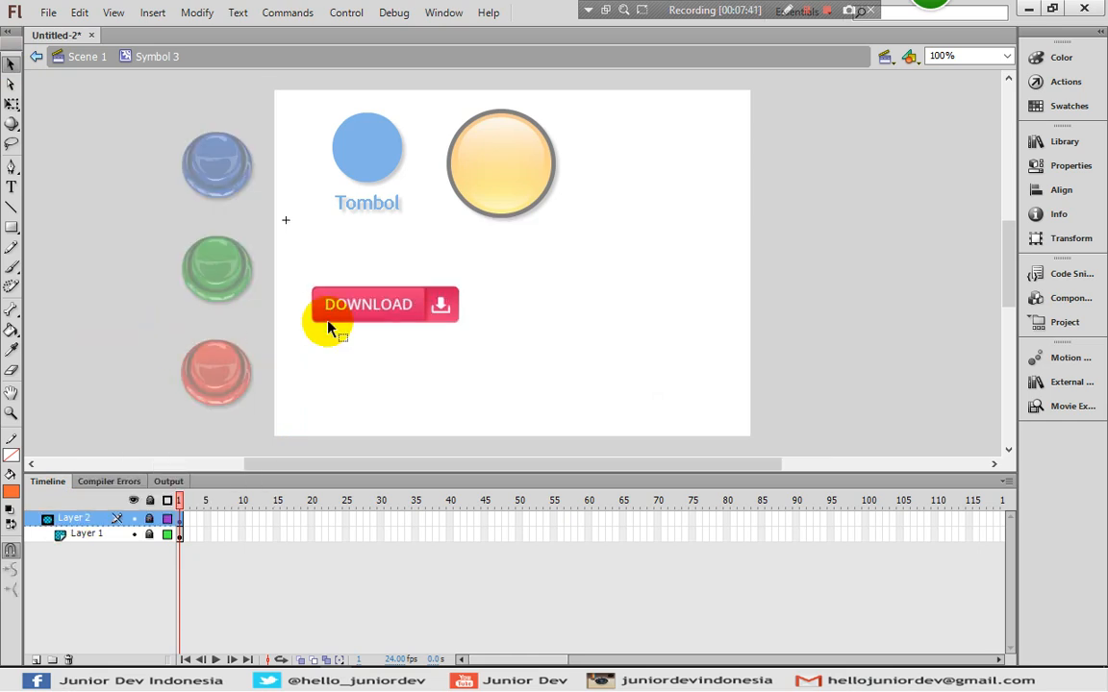
left_click(149, 500)
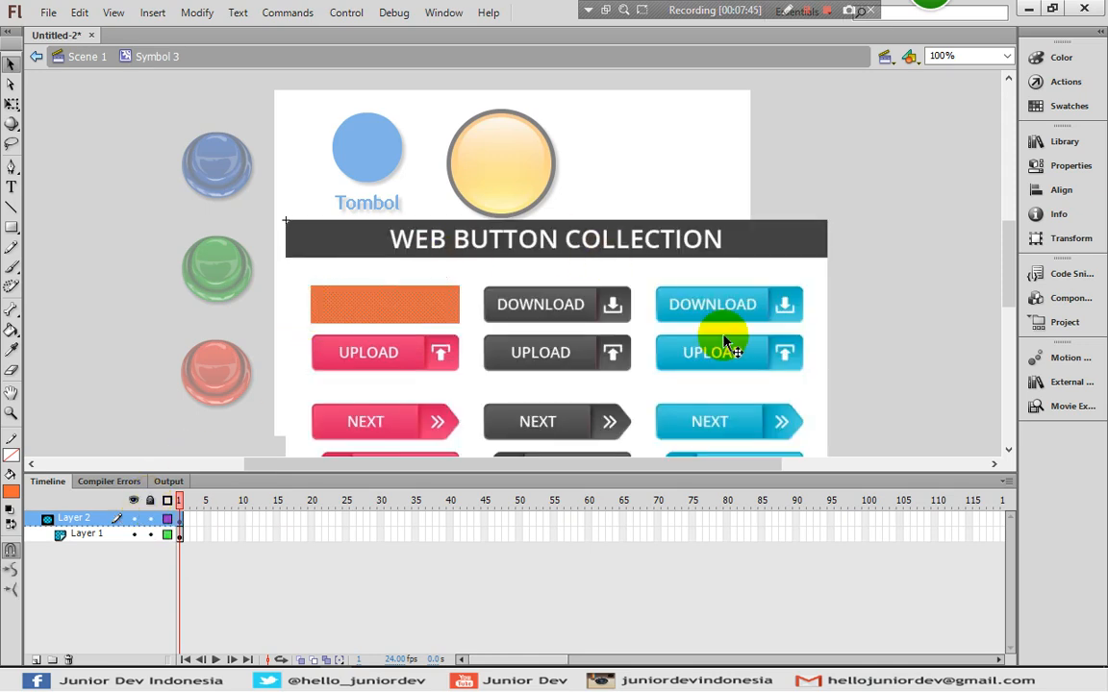
left_click(149, 500)
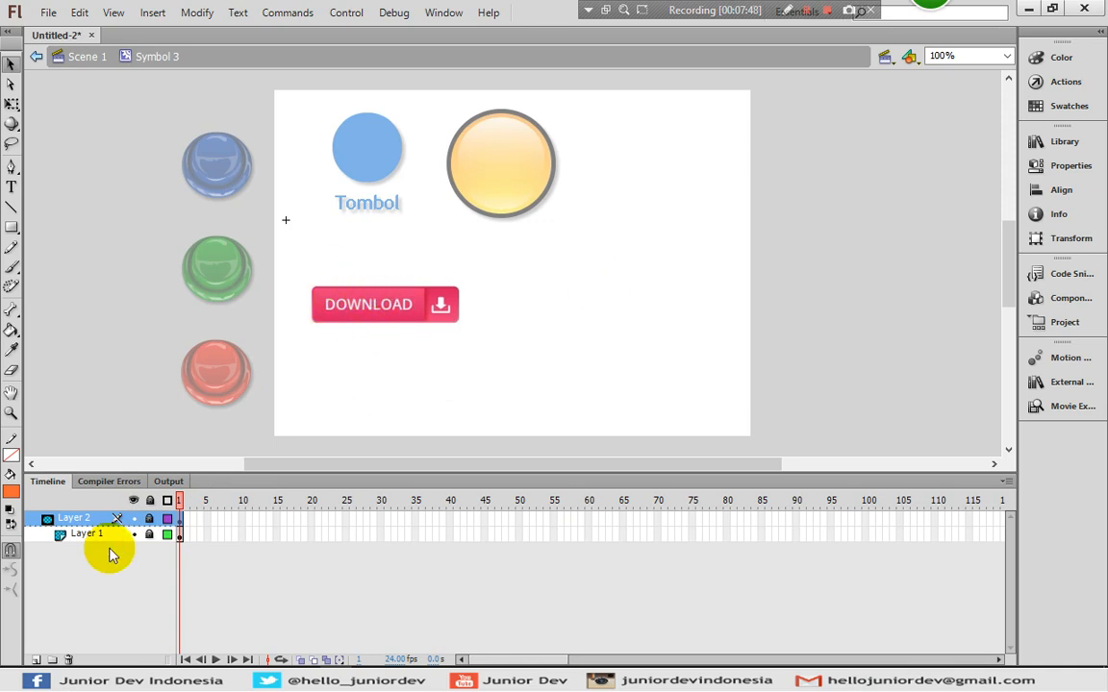
left_click(150, 501)
left_click(150, 501)
left_click(151, 501)
left_click(151, 501)
left_click(150, 501)
- Check the mask rectangle over DOWNLOAD, then relock layers so only DOWNLOAD shows
left_click(378, 298)
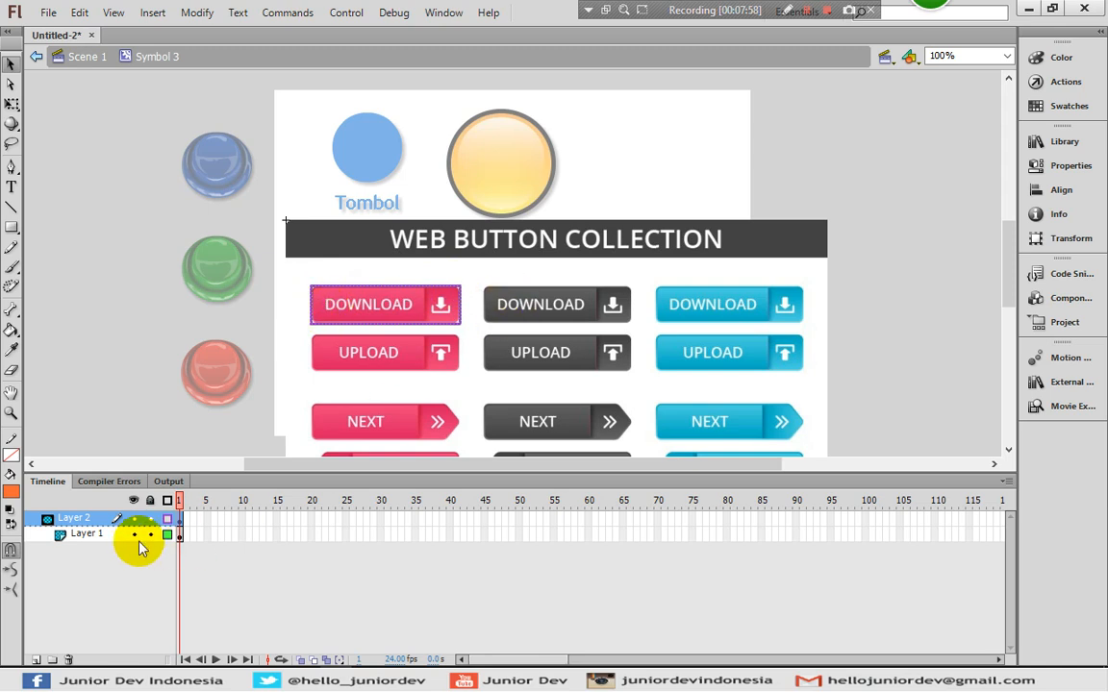
left_click(436, 307)
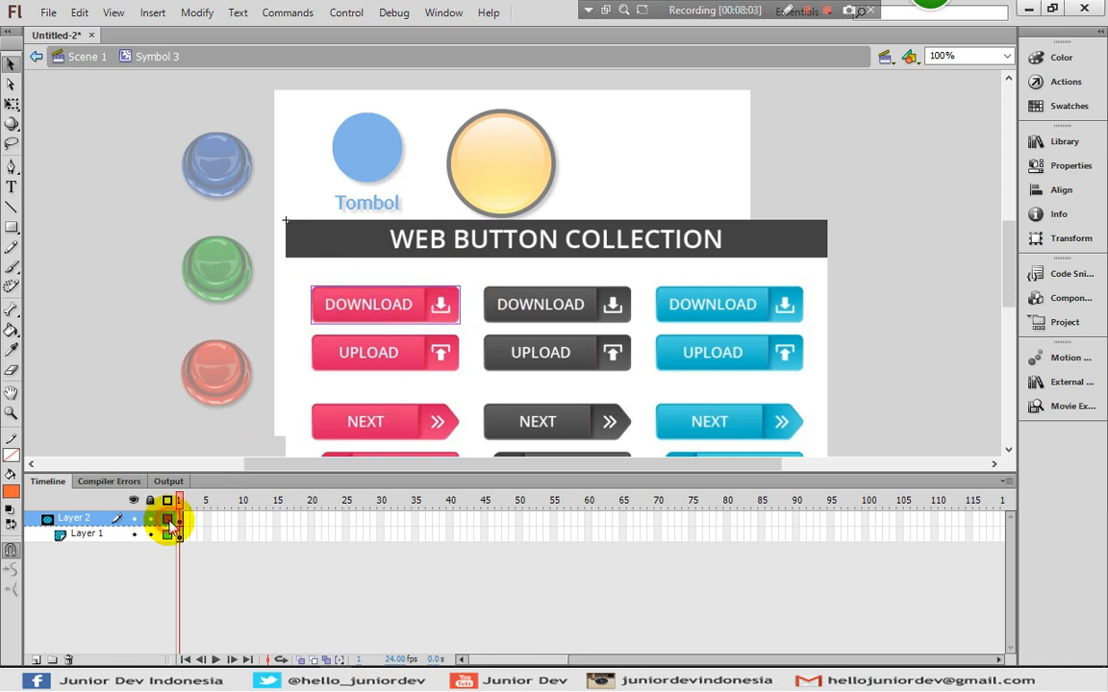
left_click(169, 521)
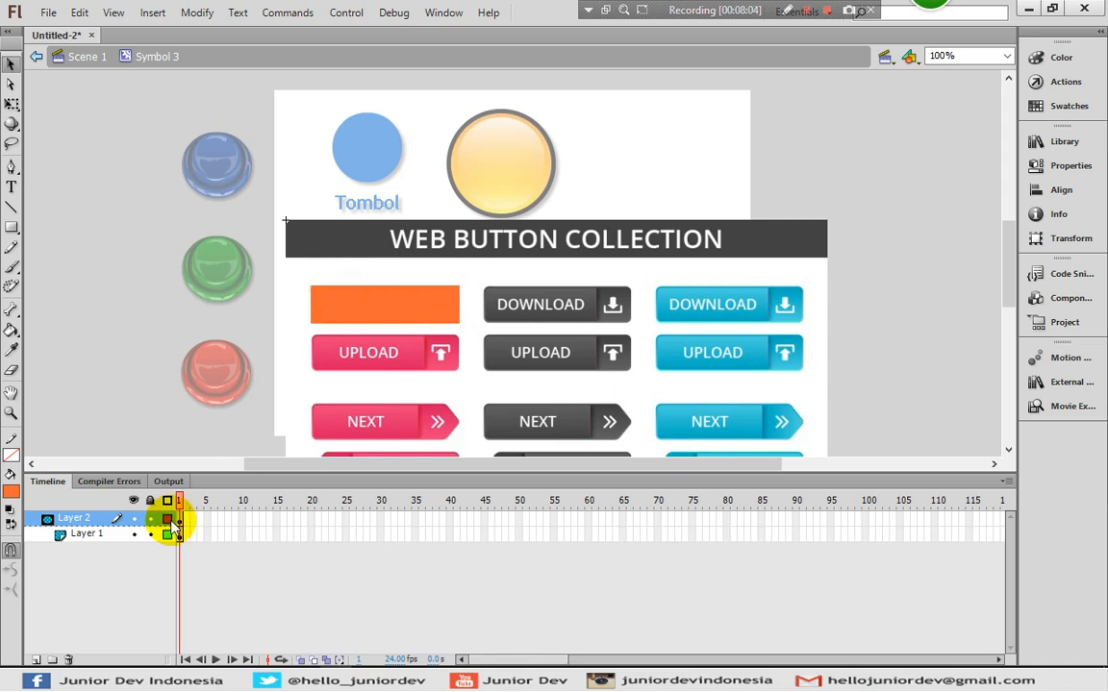
left_click(167, 520)
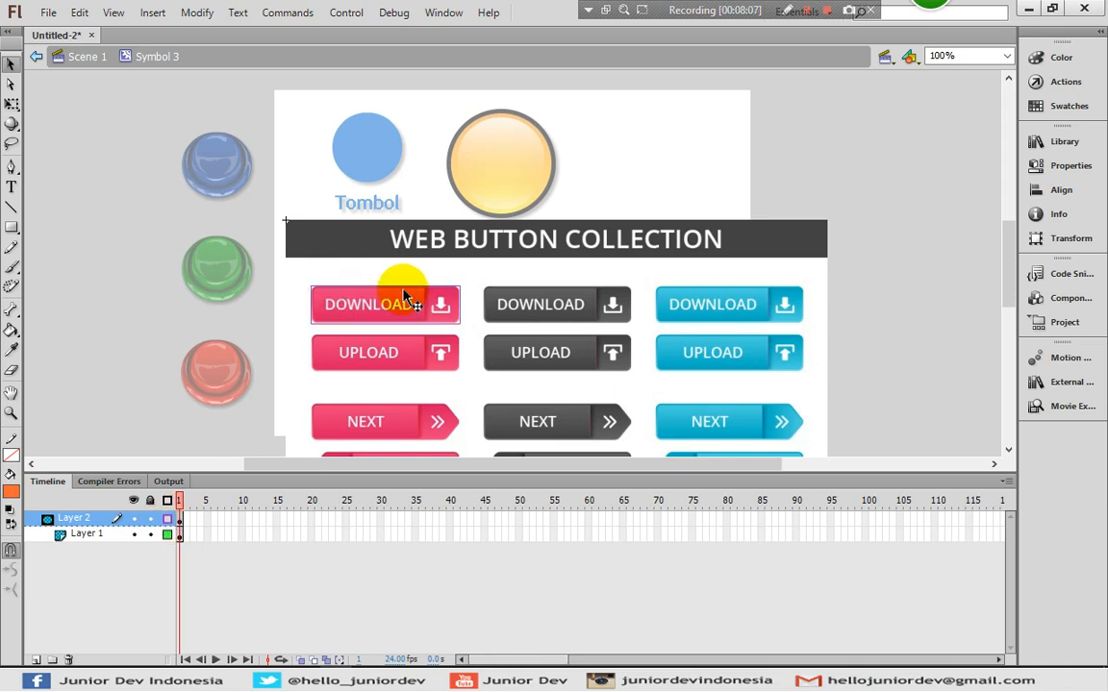
left_click(167, 521)
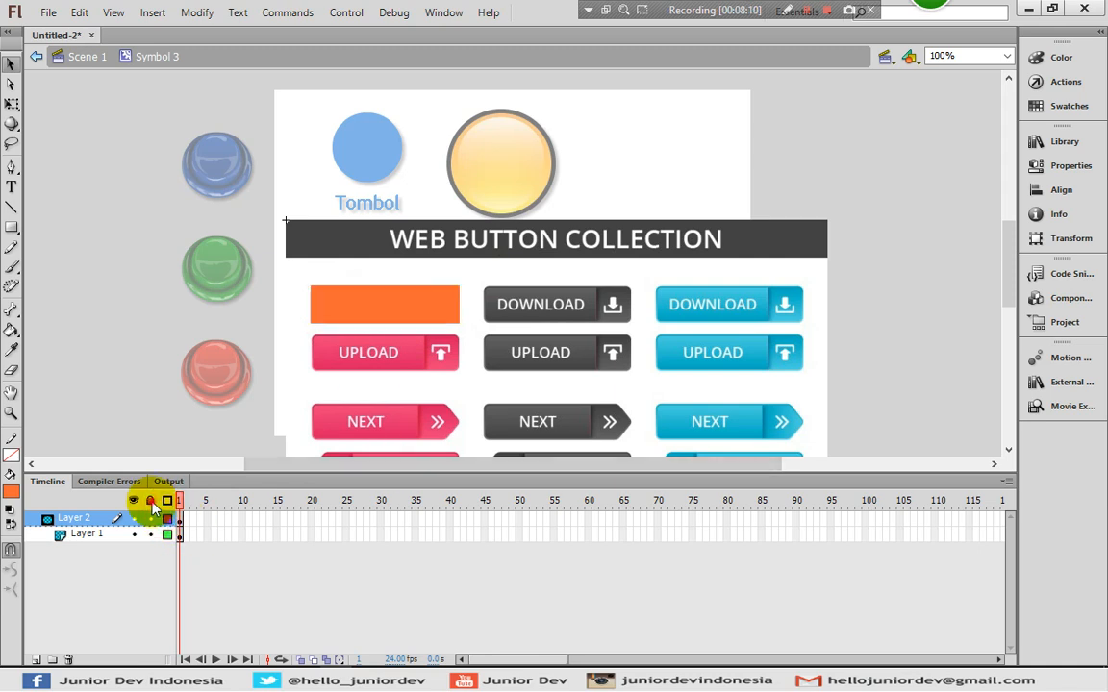
left_click(150, 501)
left_click(94, 189)
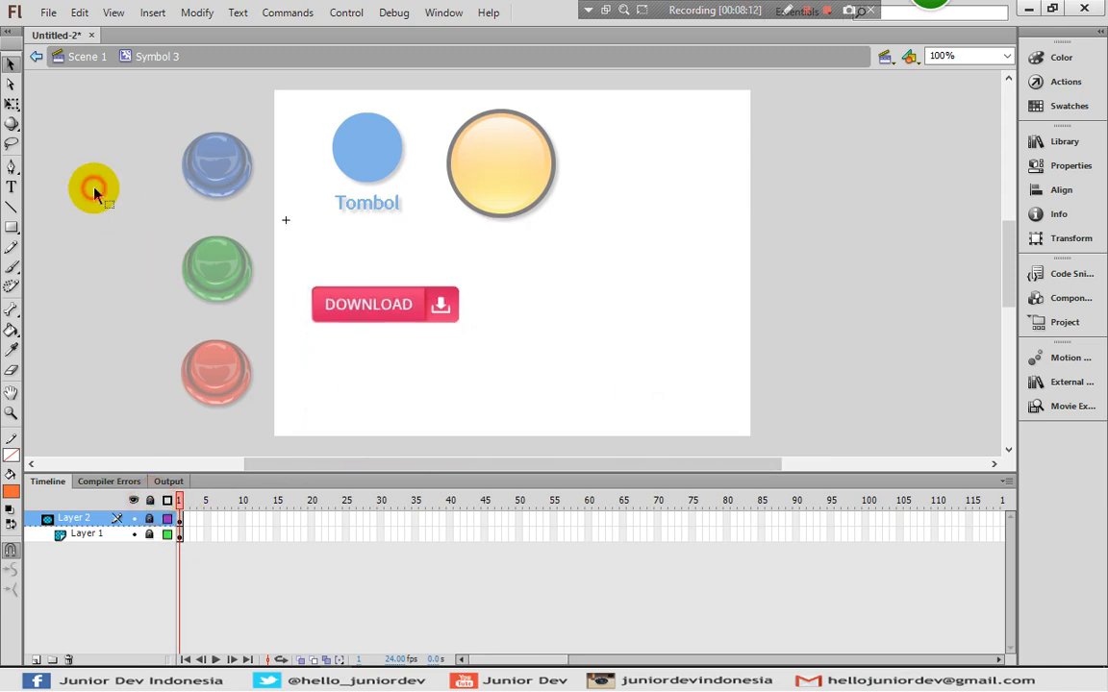
- Convert the masked DOWNLOAD graphic into Button symbol Symbol 4 and open it for editing
left_click(88, 56)
left_click(88, 284)
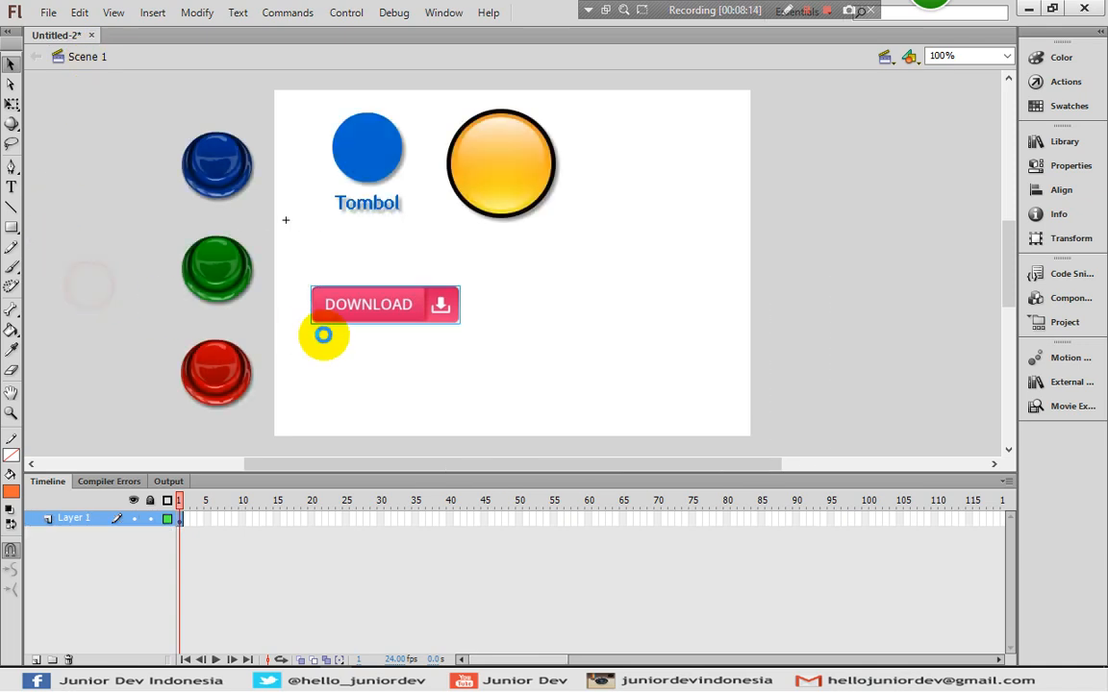
right_click(368, 314)
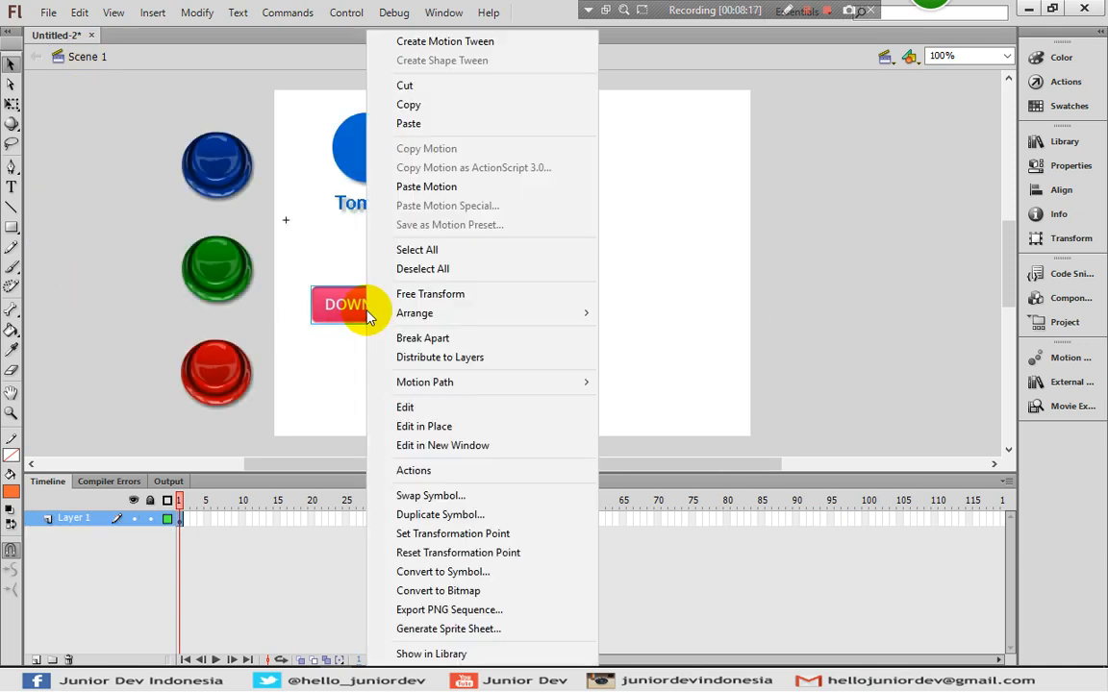
left_click(430, 575)
left_click(272, 279)
left_click(275, 314)
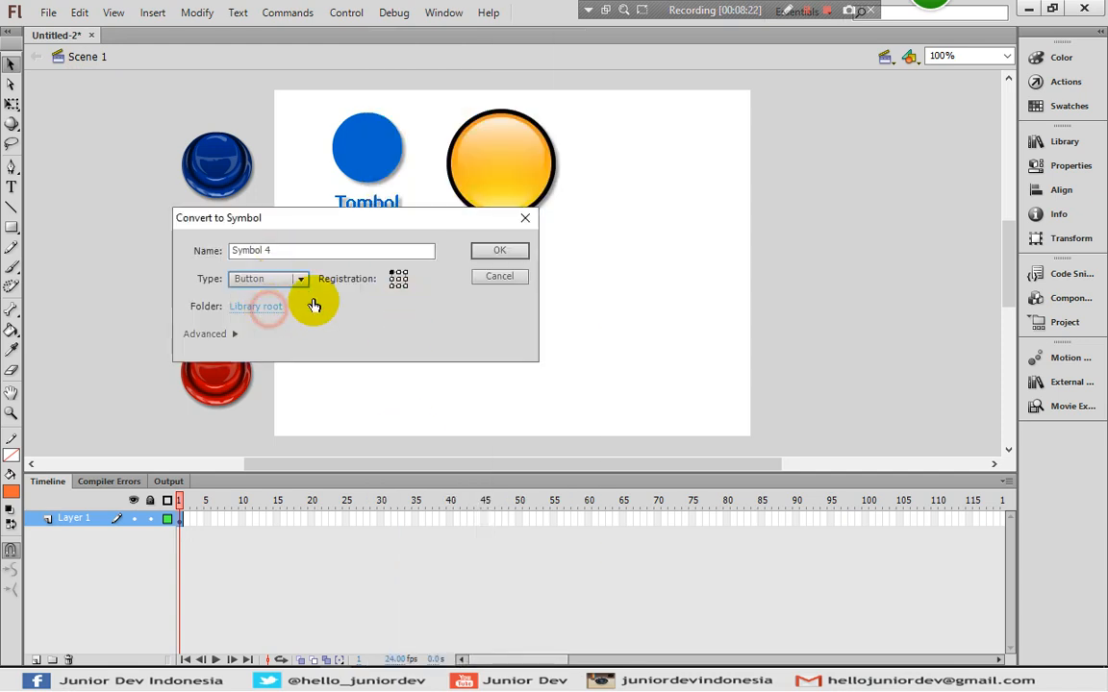
left_click(494, 252)
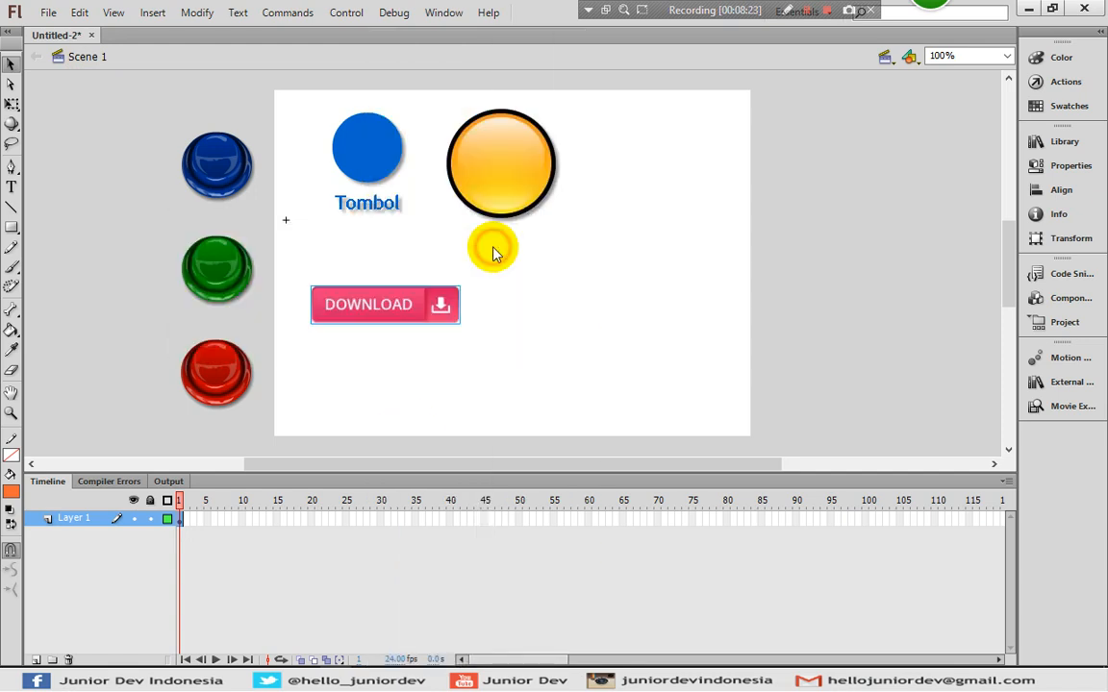
double_click(392, 304)
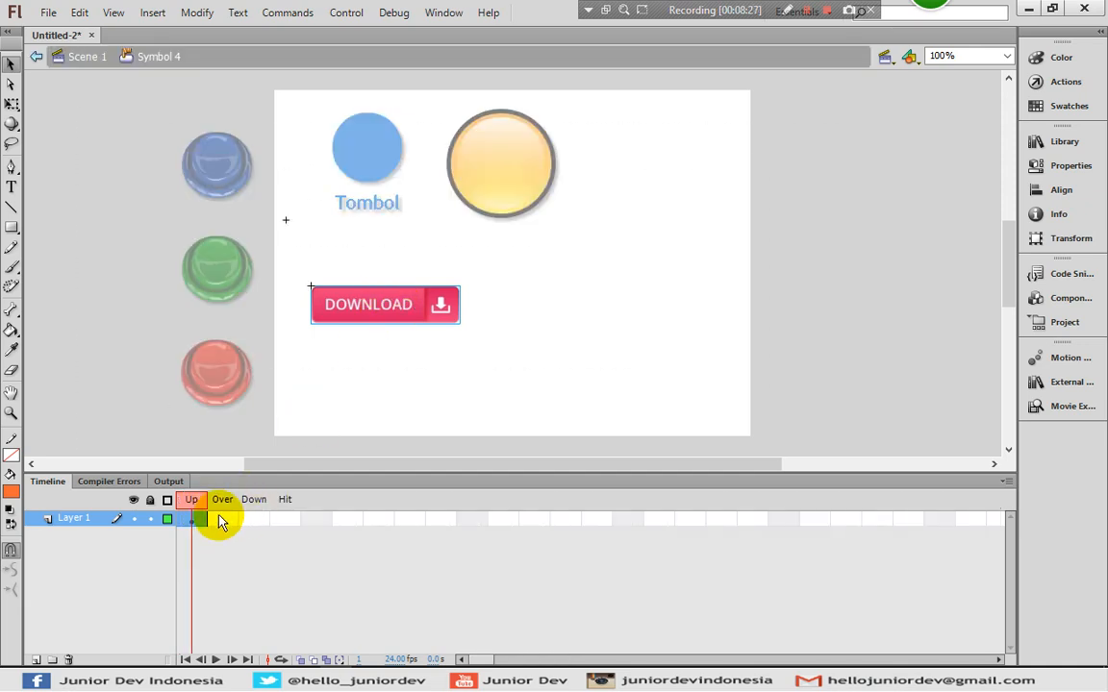
- Add an Over-state keyframe and duplicate the DOWNLOAD graphic as Symbol 3 copy
left_click(223, 520)
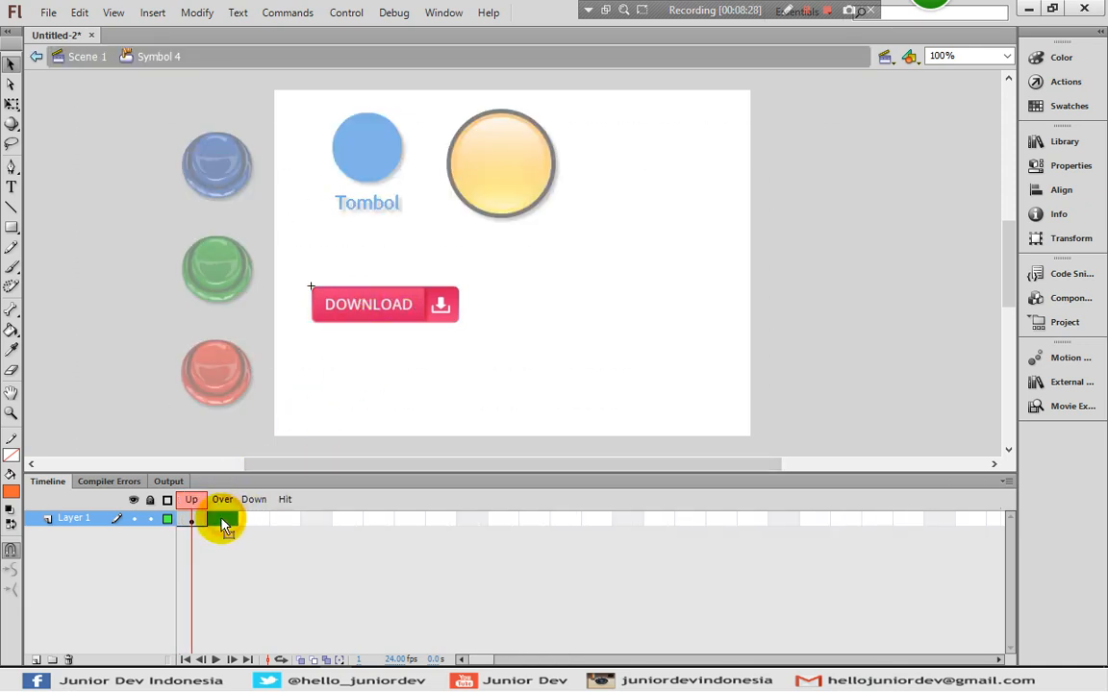
right_click(225, 521)
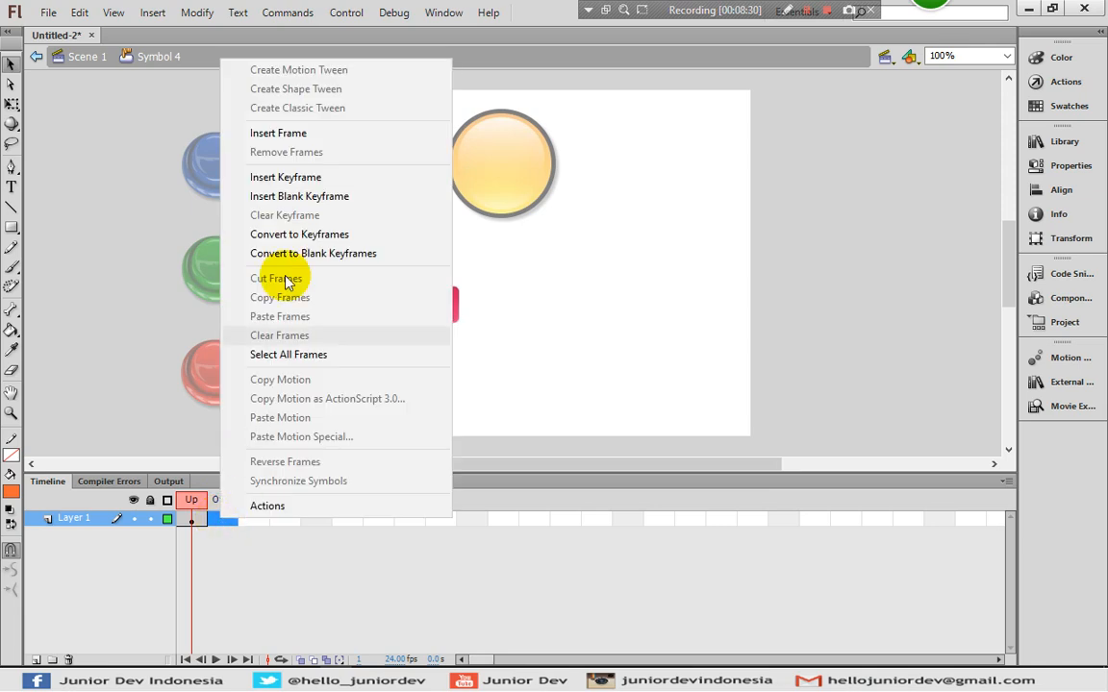
left_click(277, 177)
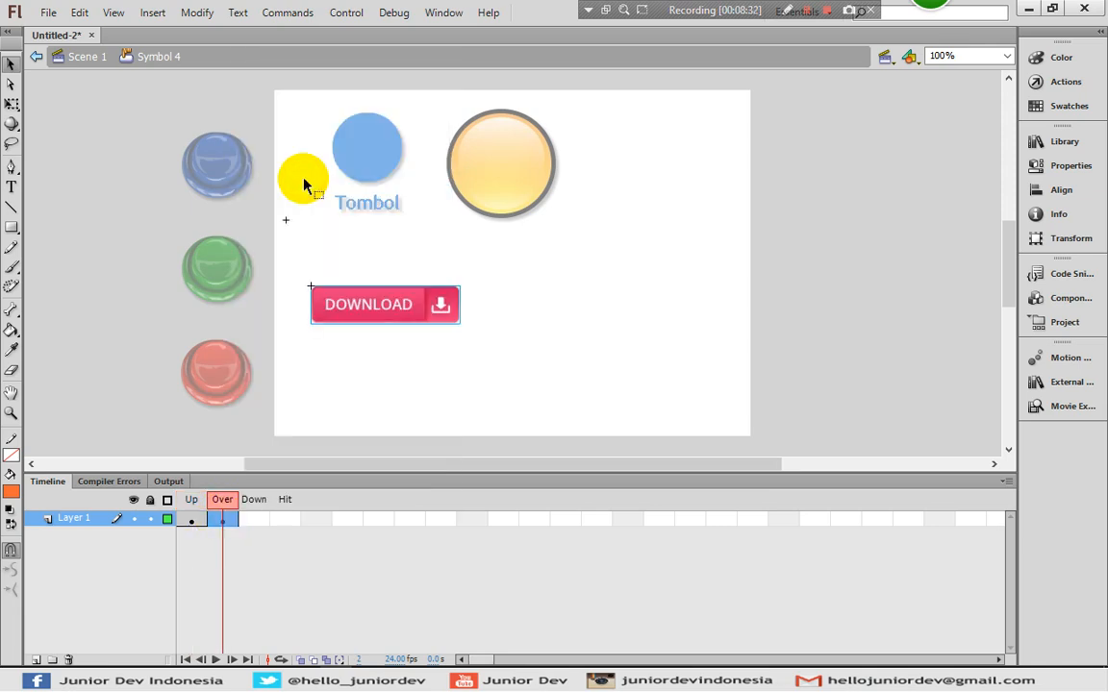
left_click(408, 378)
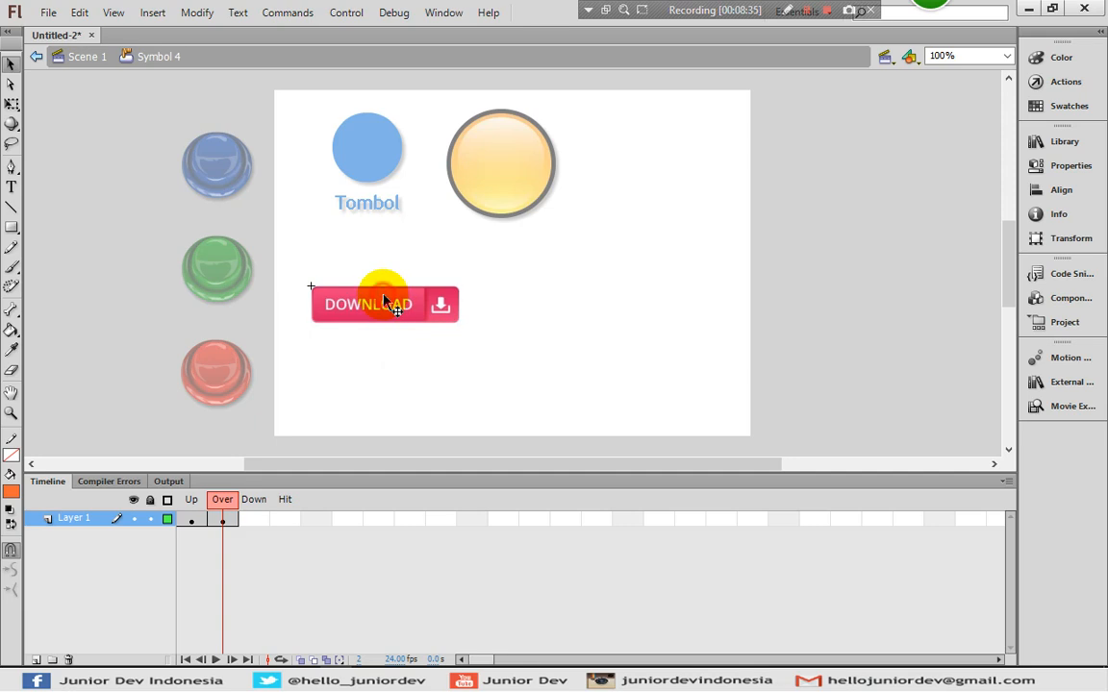
left_click(383, 295)
right_click(381, 305)
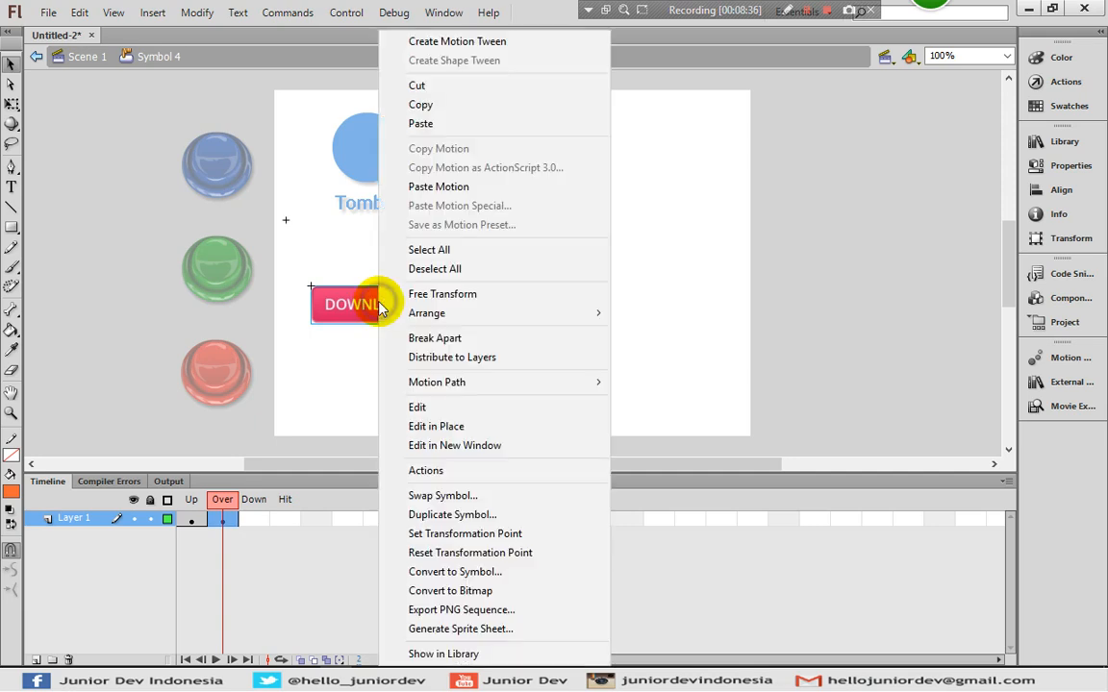
left_click(438, 516)
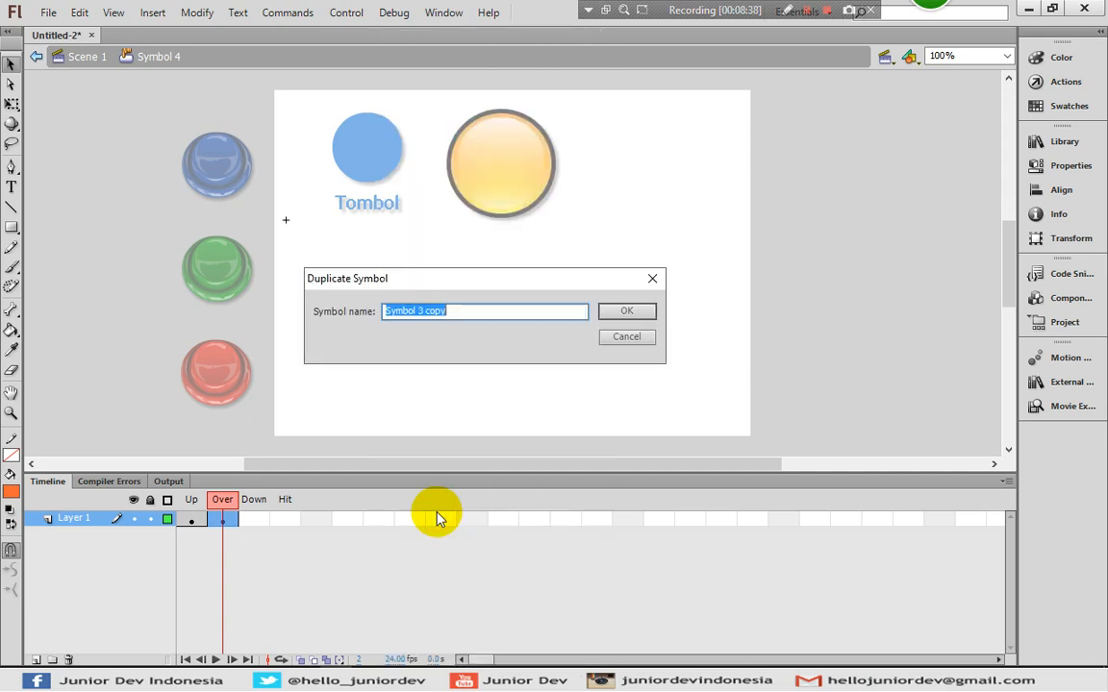
left_click(623, 314)
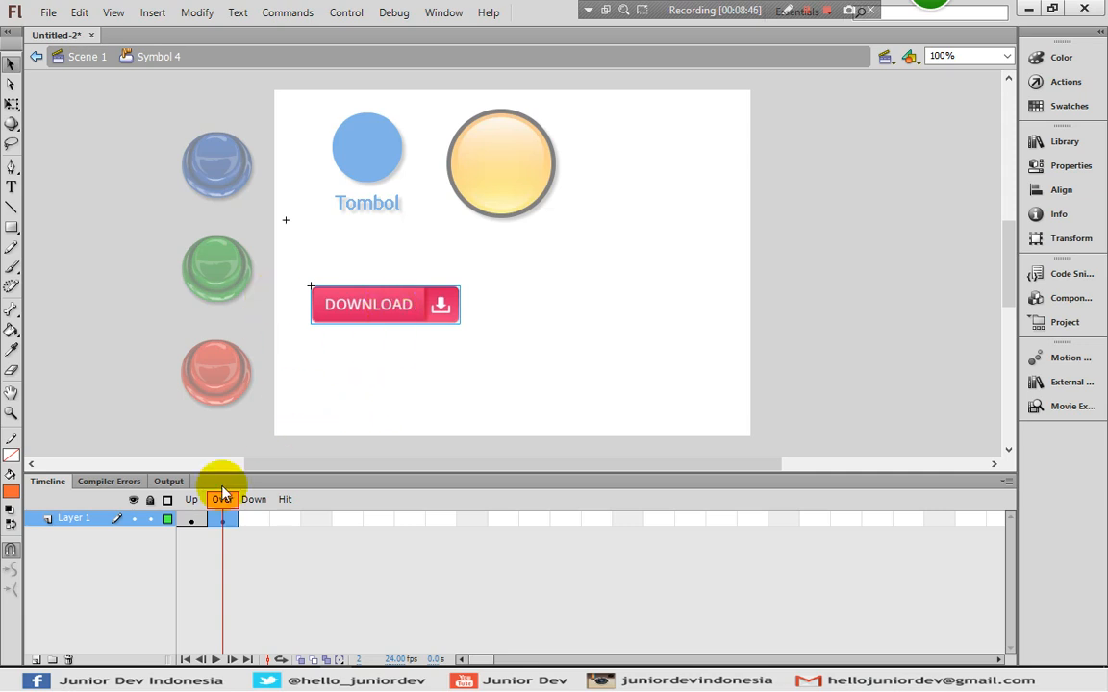
- In Symbol 3 copy, shift the collection image so the blue DOWNLOAD button fills the mask
left_click(192, 519)
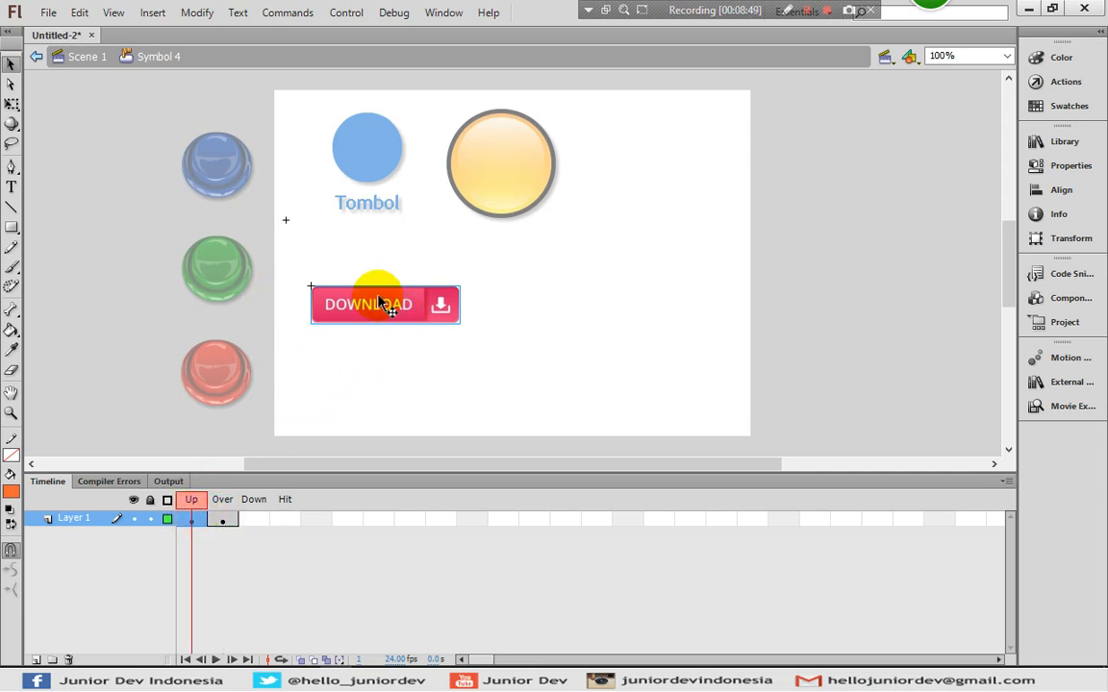
left_click(223, 520)
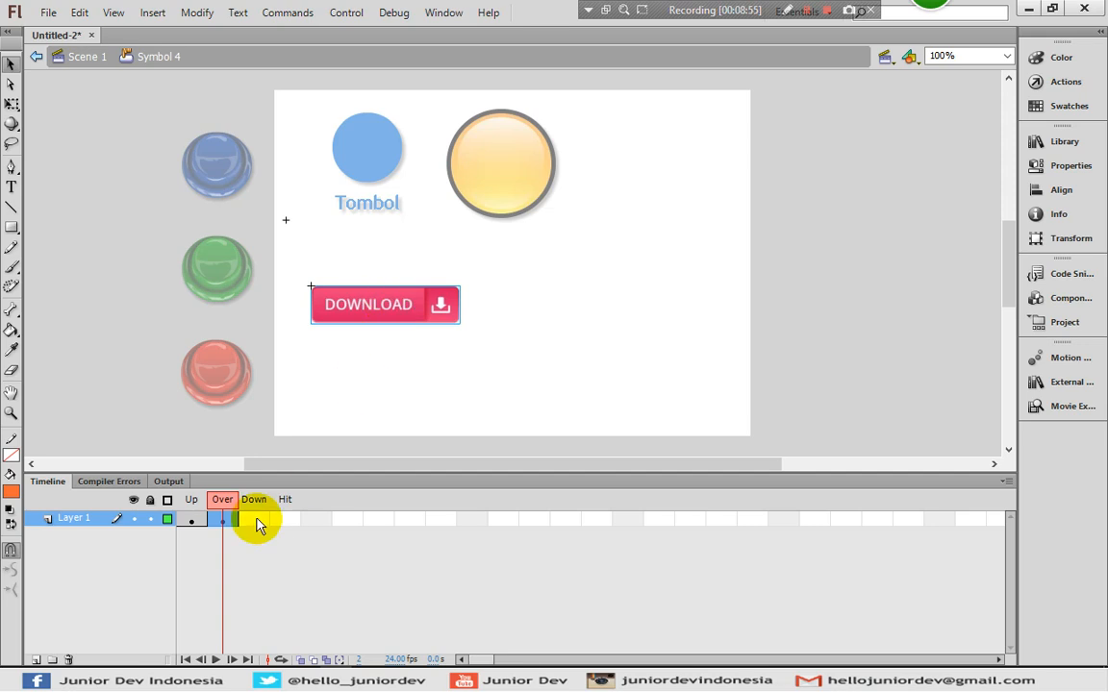
left_click(192, 519)
left_click(222, 520)
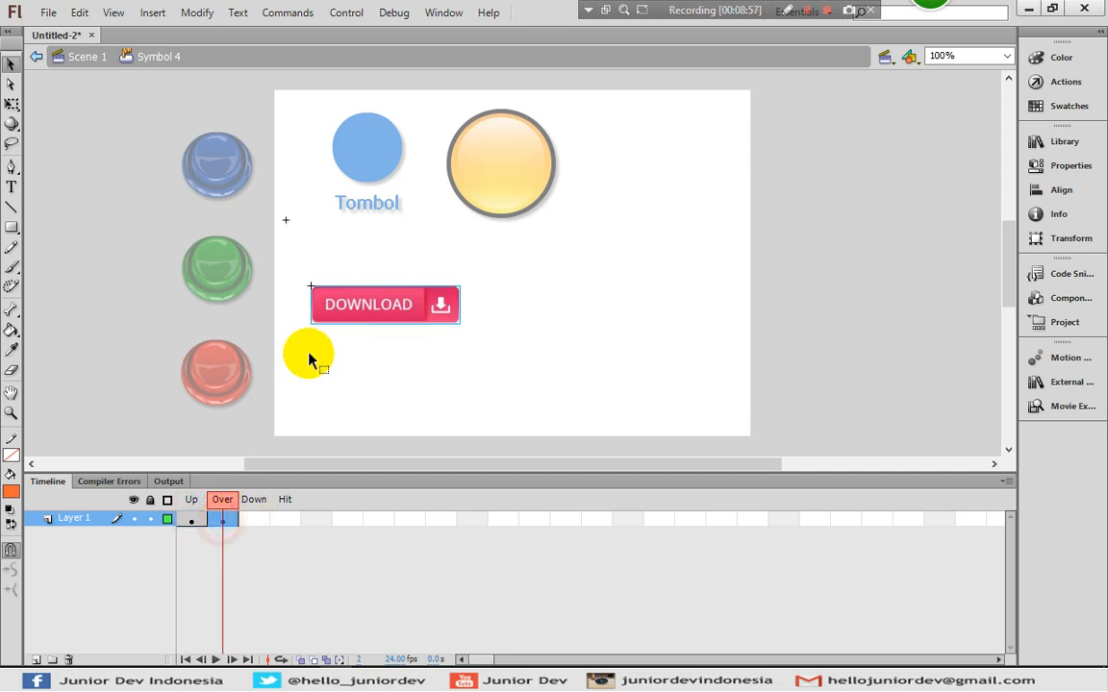
double_click(339, 317)
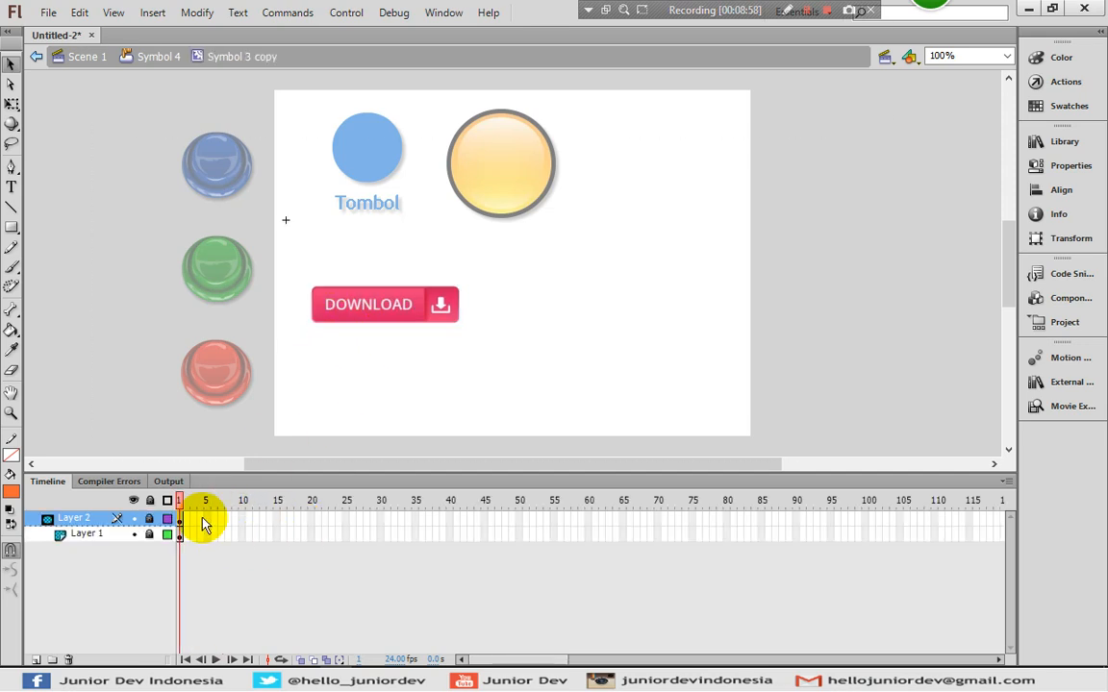
left_click(149, 500)
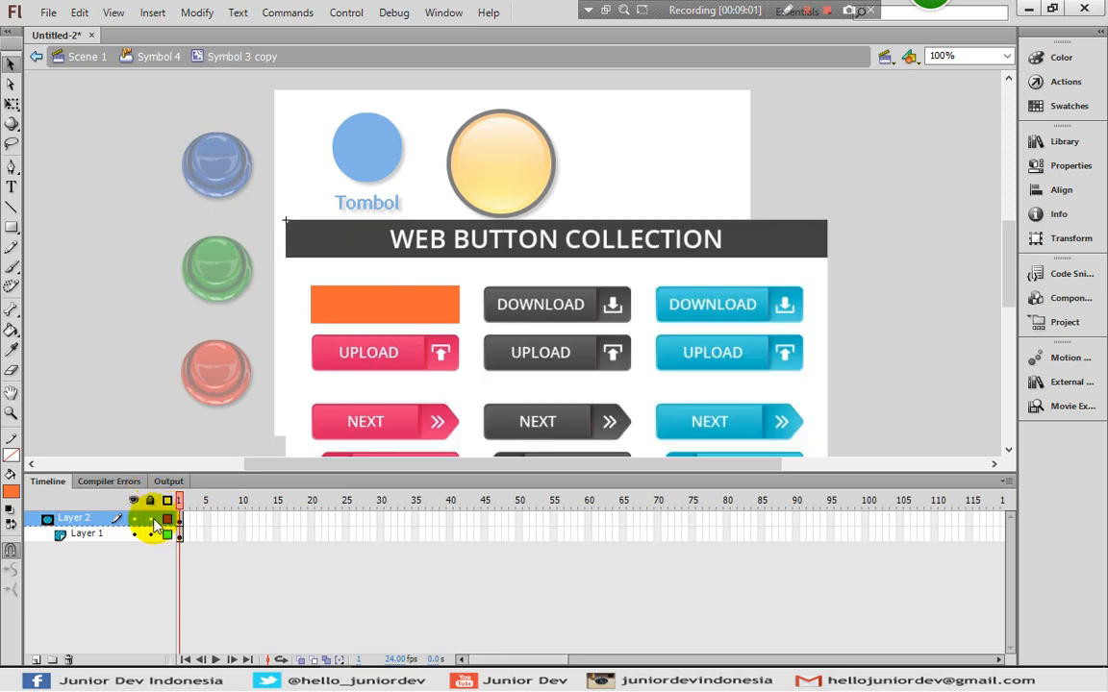
left_click(168, 521)
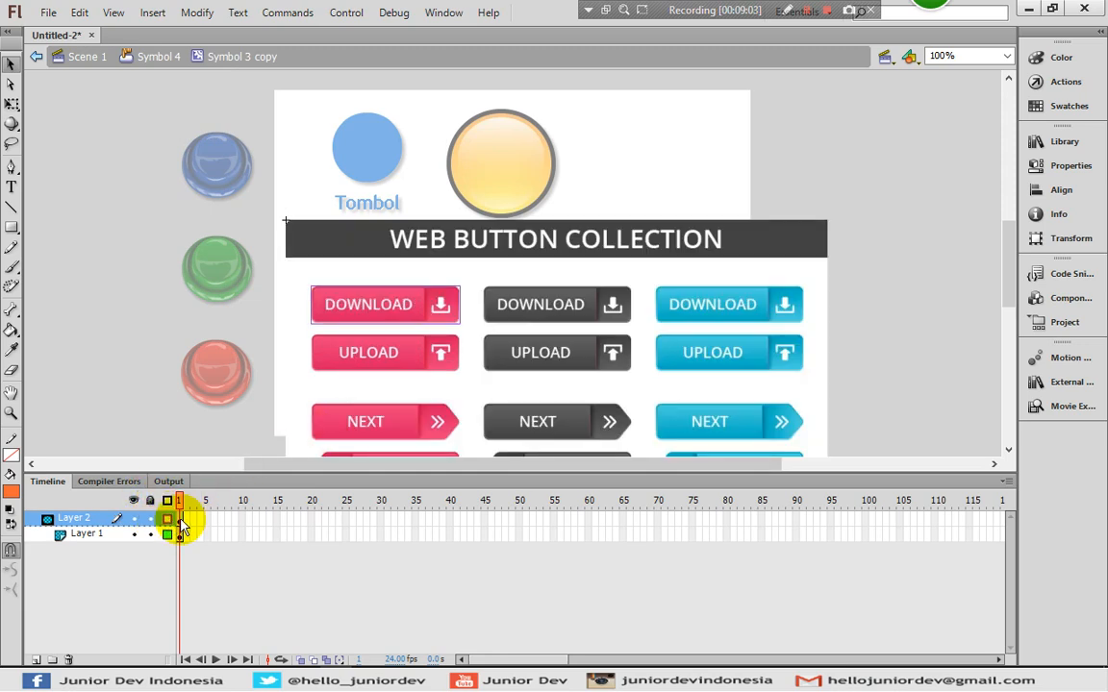
left_click(179, 536)
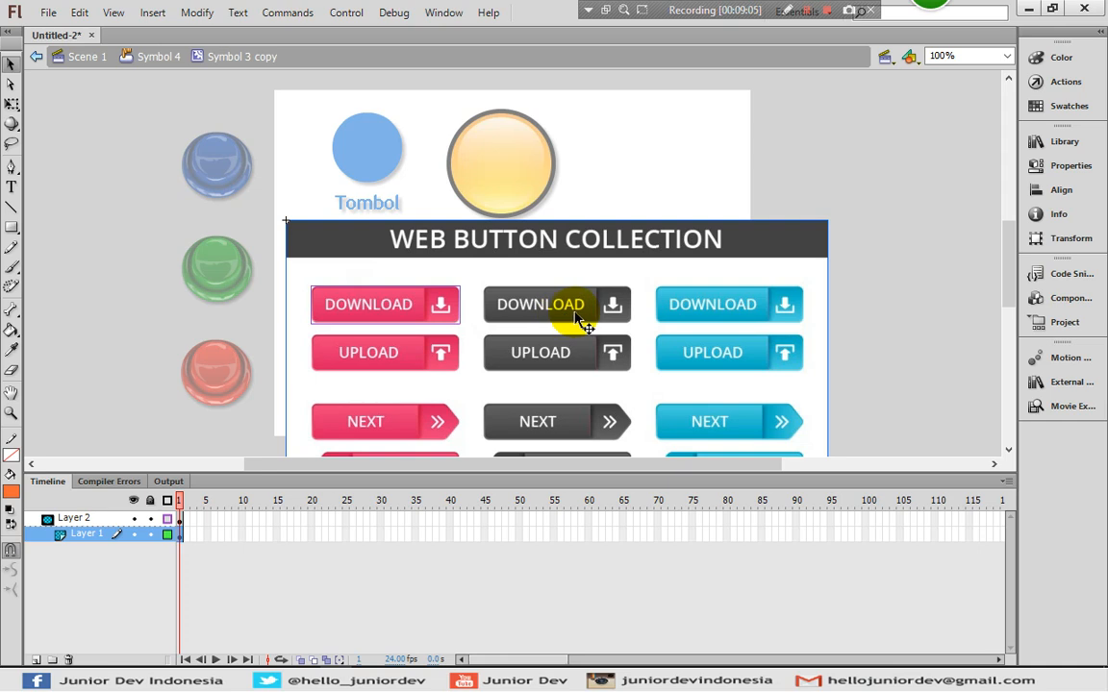
left_click_drag(601, 319, 258, 317)
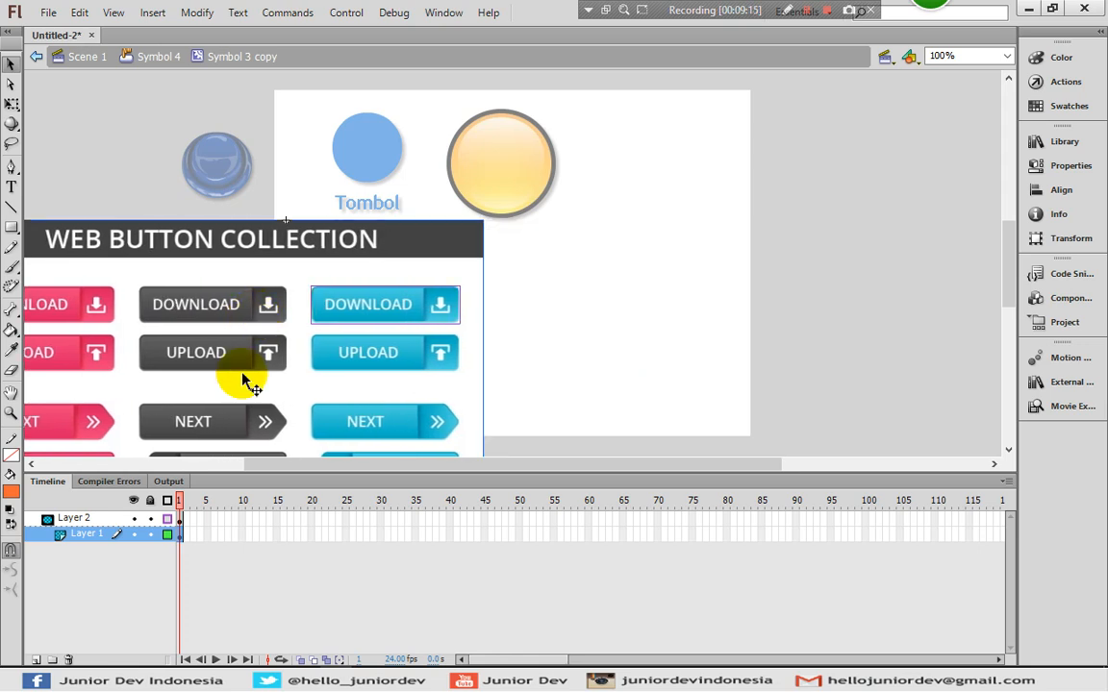
left_click(151, 506)
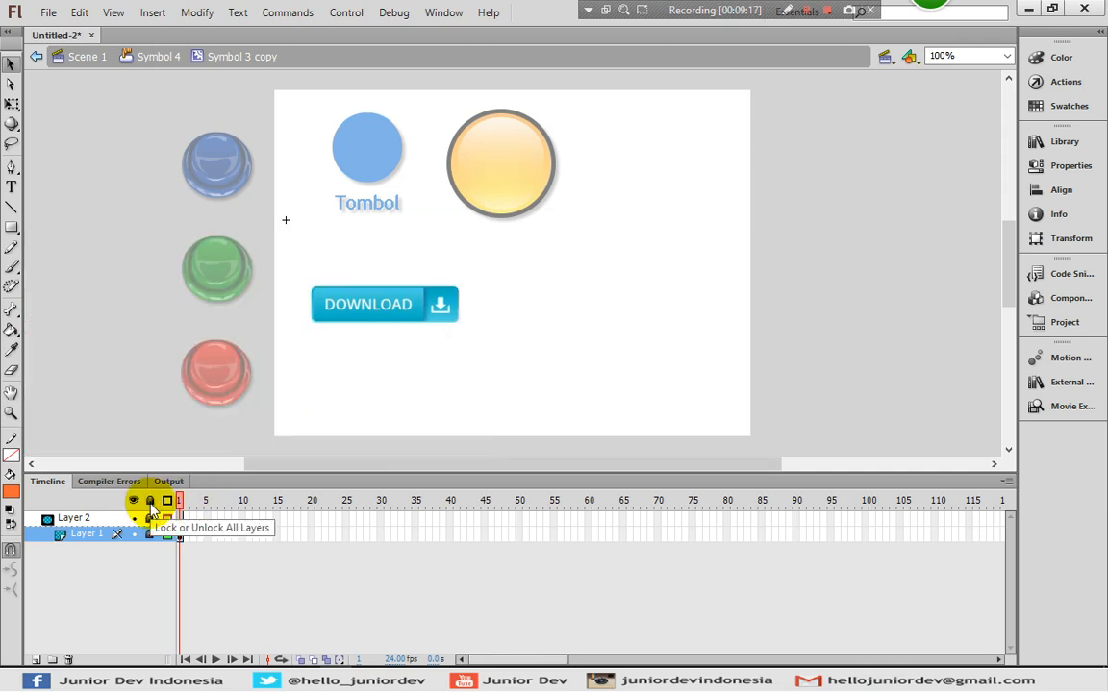
- Add a Down-state keyframe in Symbol 4 and duplicate its graphic as Symbol 3 copy 2
left_click(162, 58)
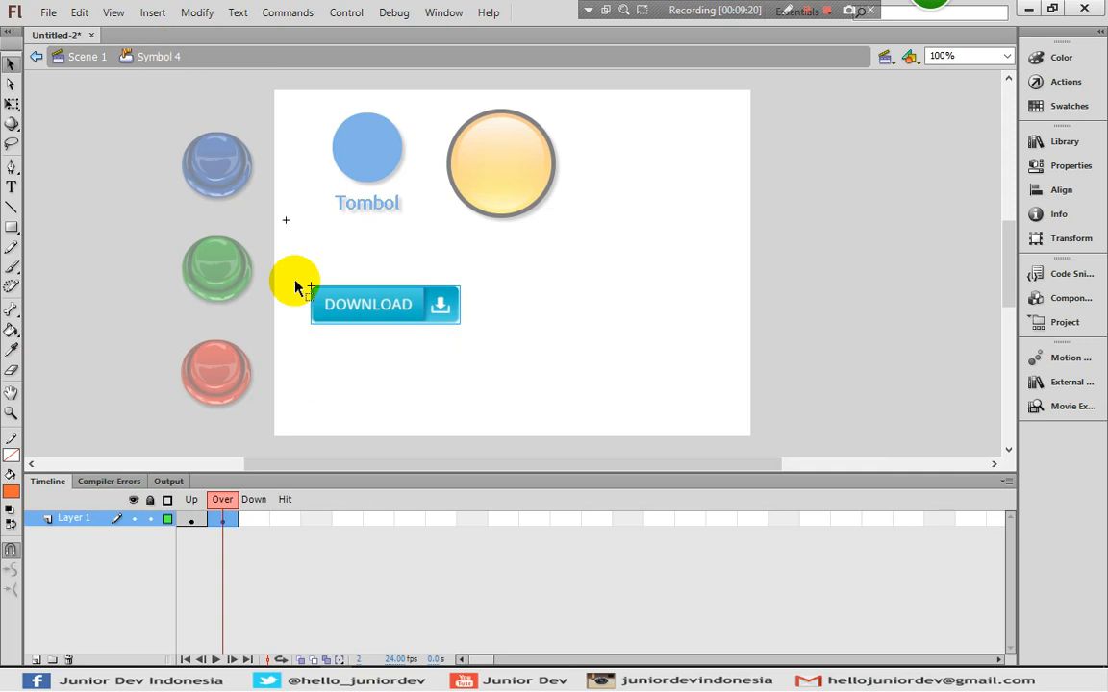
left_click(257, 520)
right_click(252, 521)
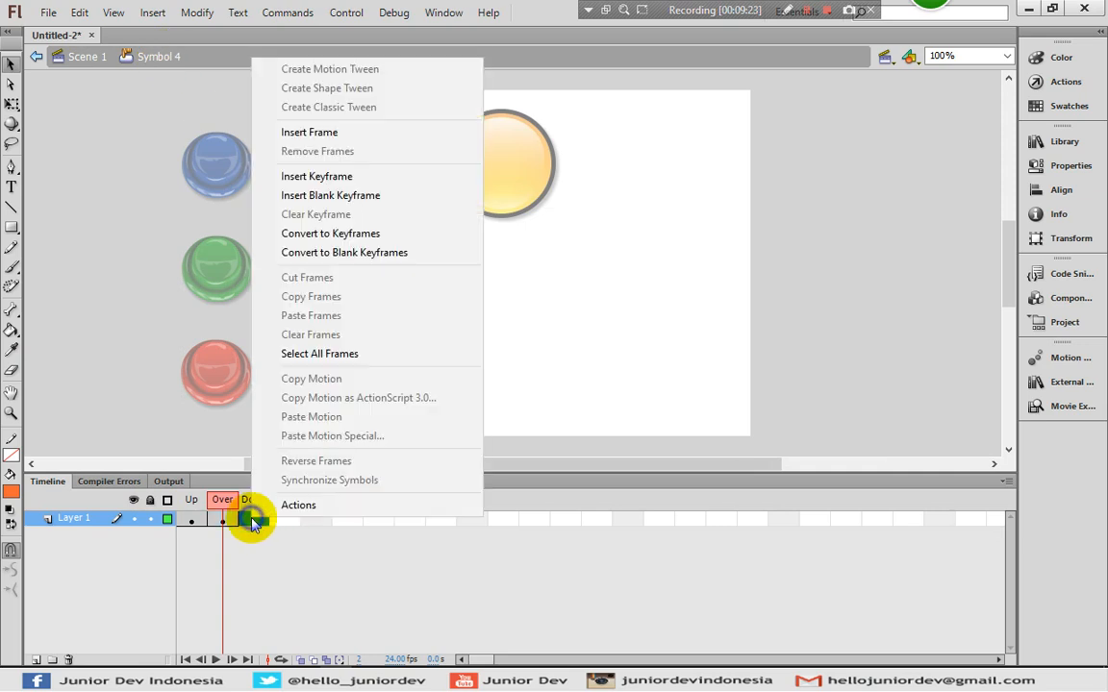
left_click(334, 181)
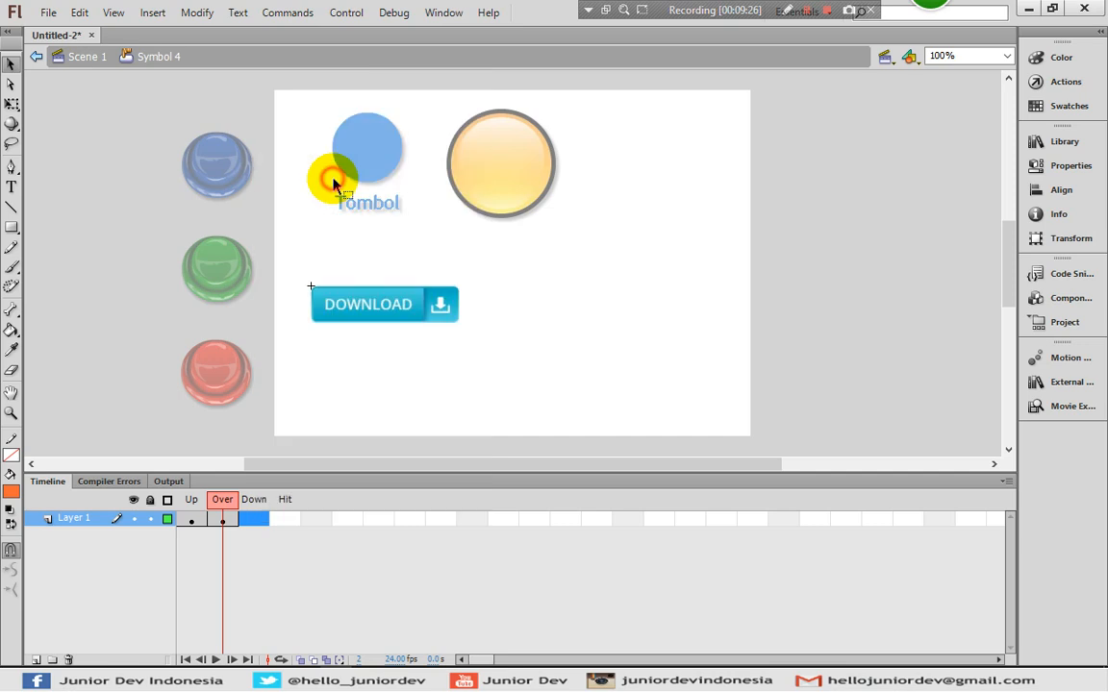
right_click(404, 306)
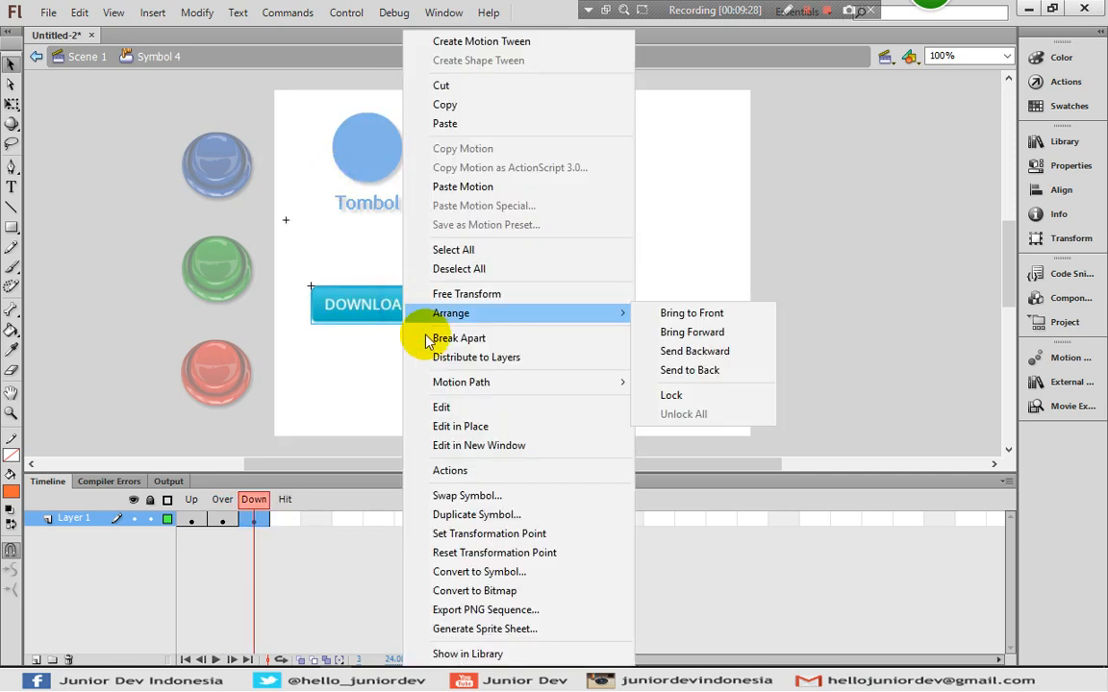
left_click(459, 517)
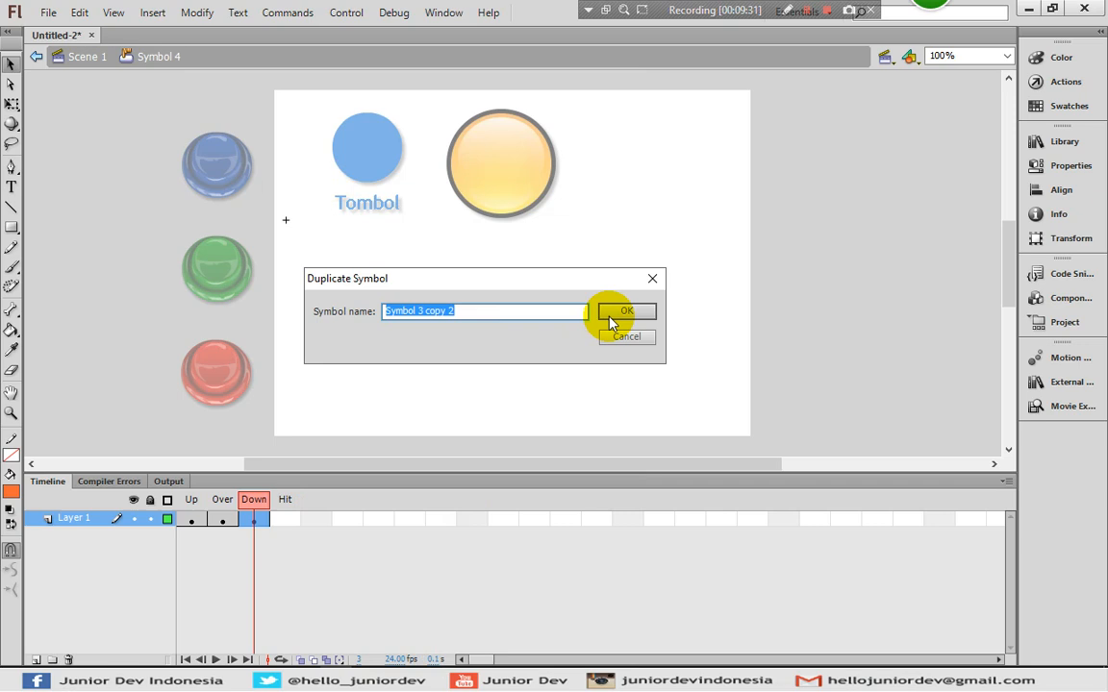
left_click(612, 316)
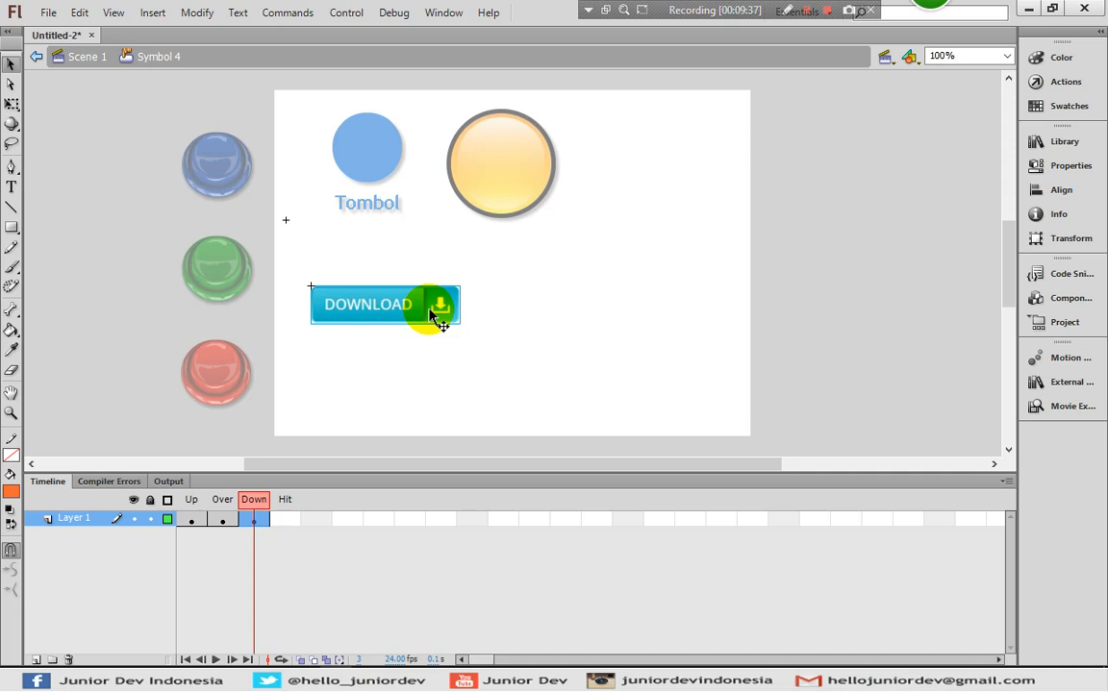
left_click(193, 520)
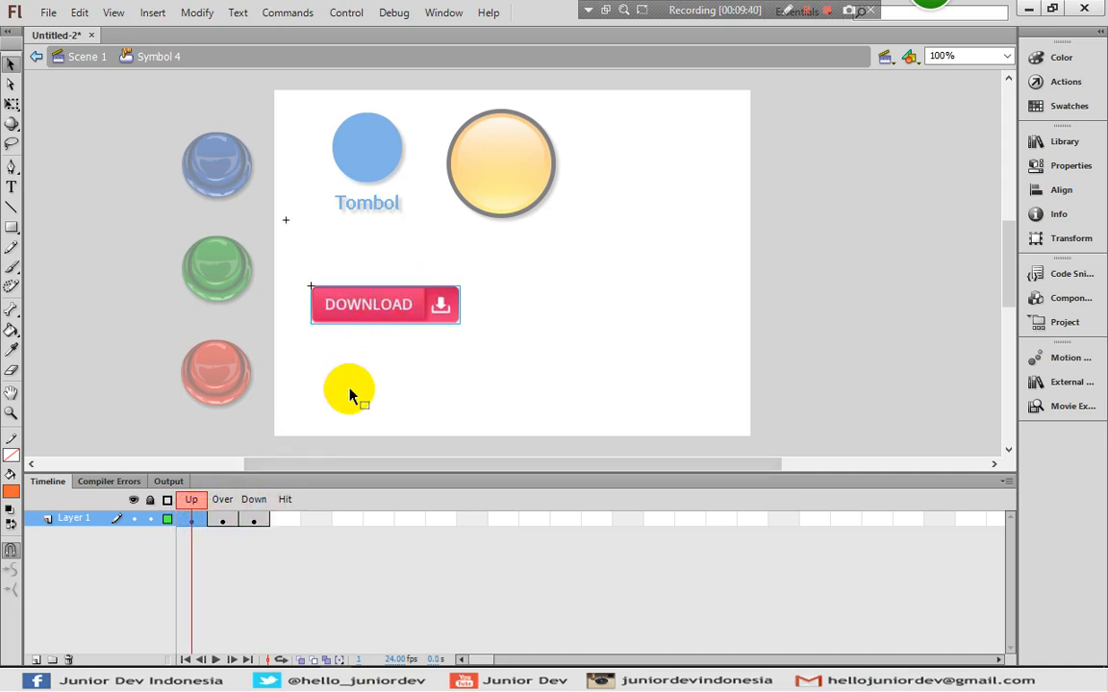
left_click(222, 519)
left_click(252, 520)
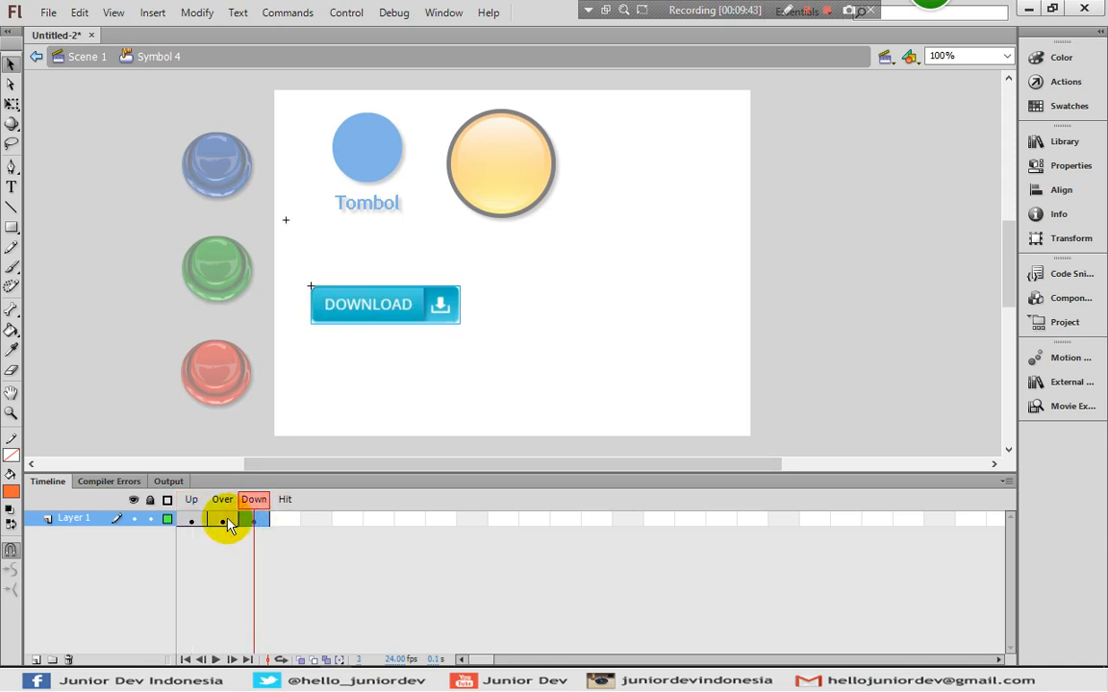
left_click(196, 521)
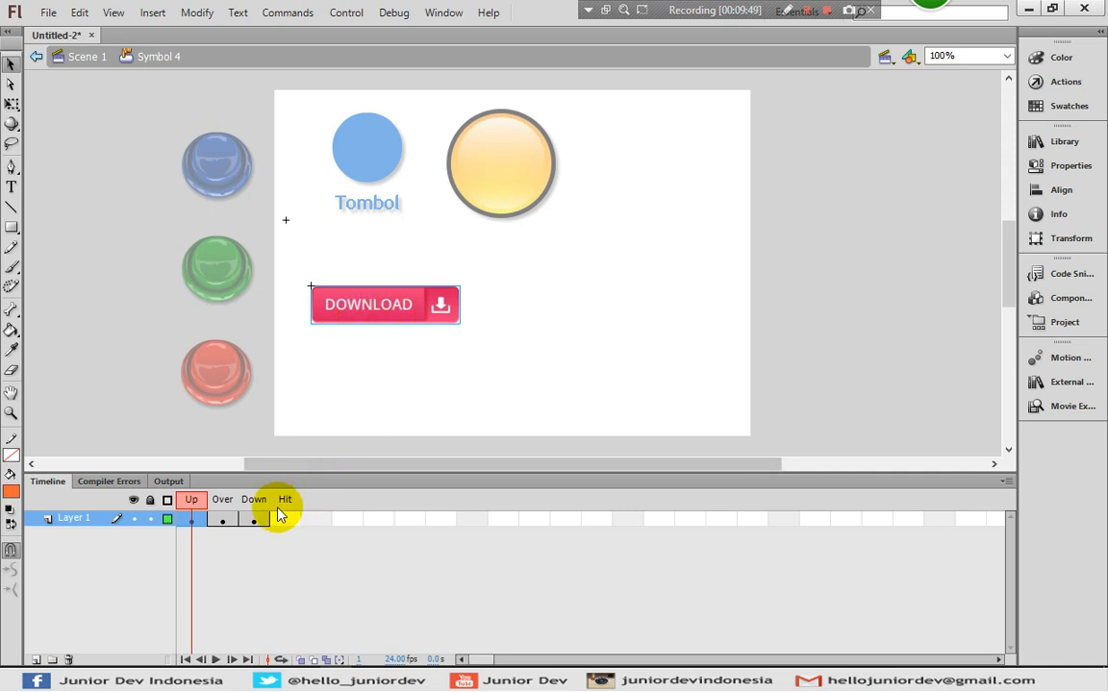
left_click(227, 520)
left_click(252, 520)
left_click(190, 520)
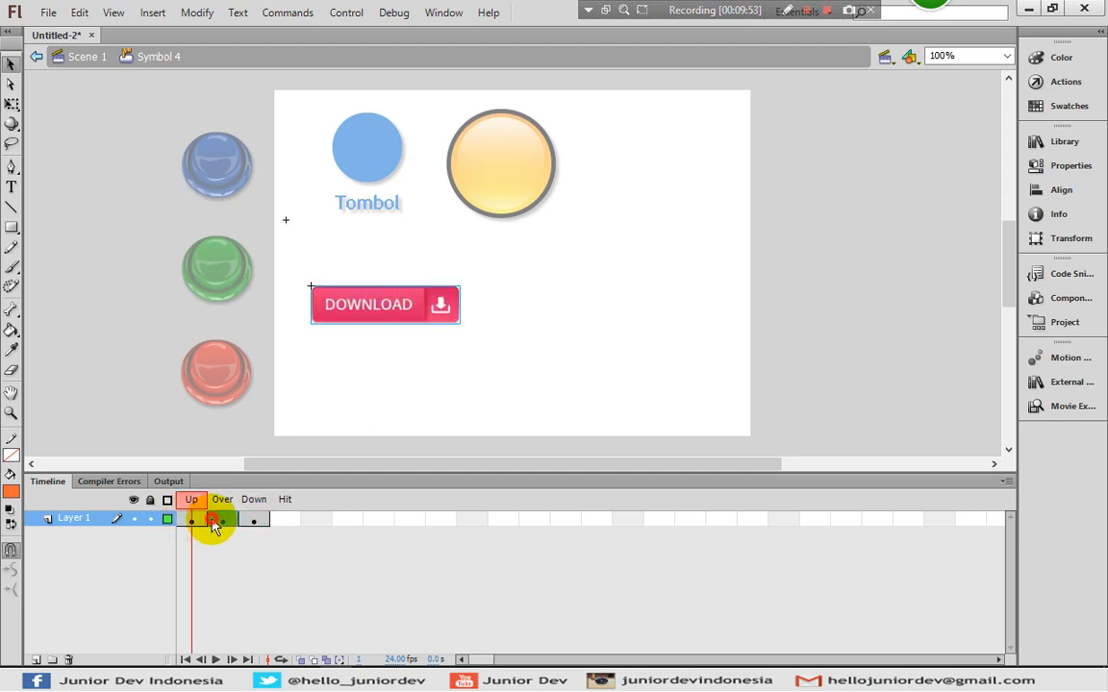
left_click(223, 520)
left_click(192, 520)
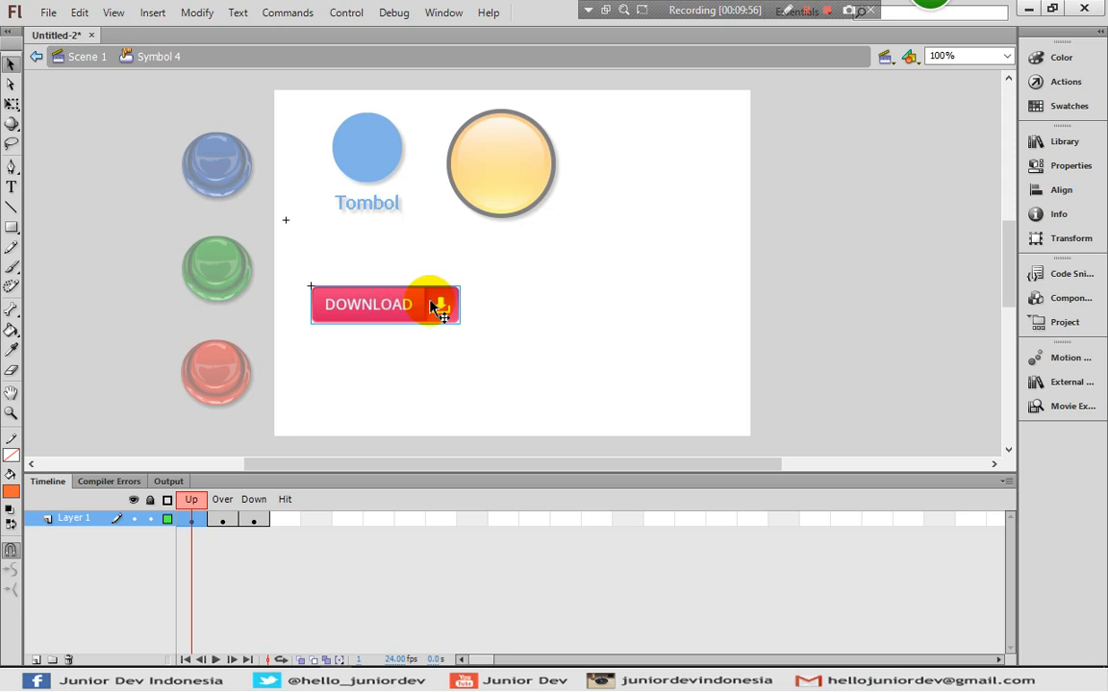
left_click(223, 521)
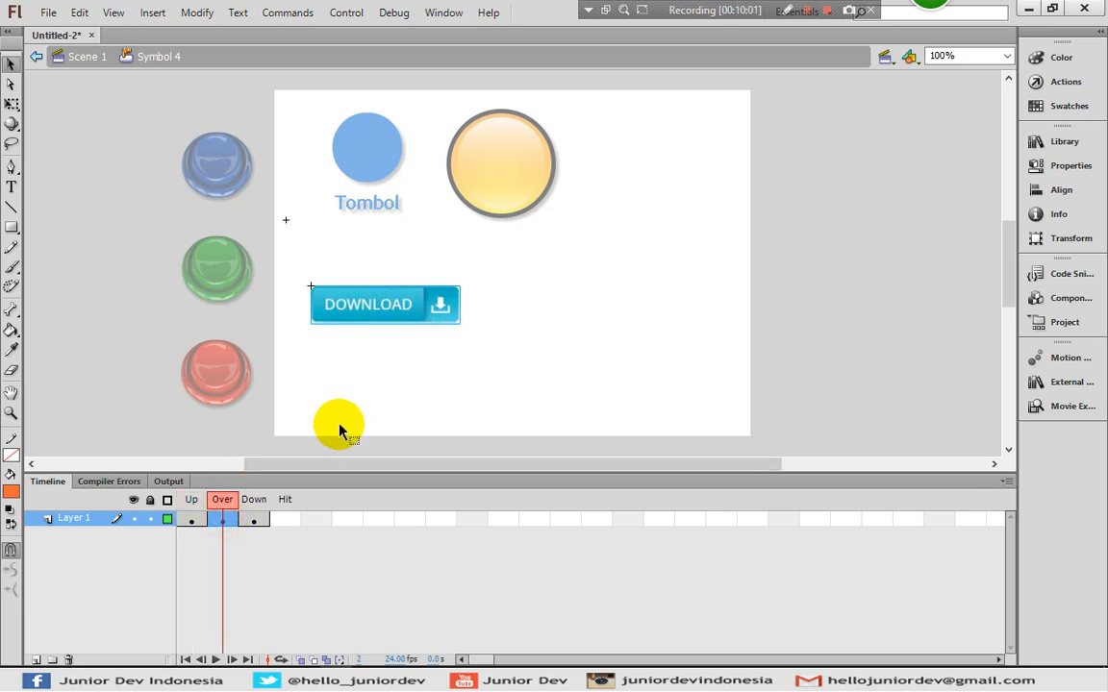
left_click(189, 520)
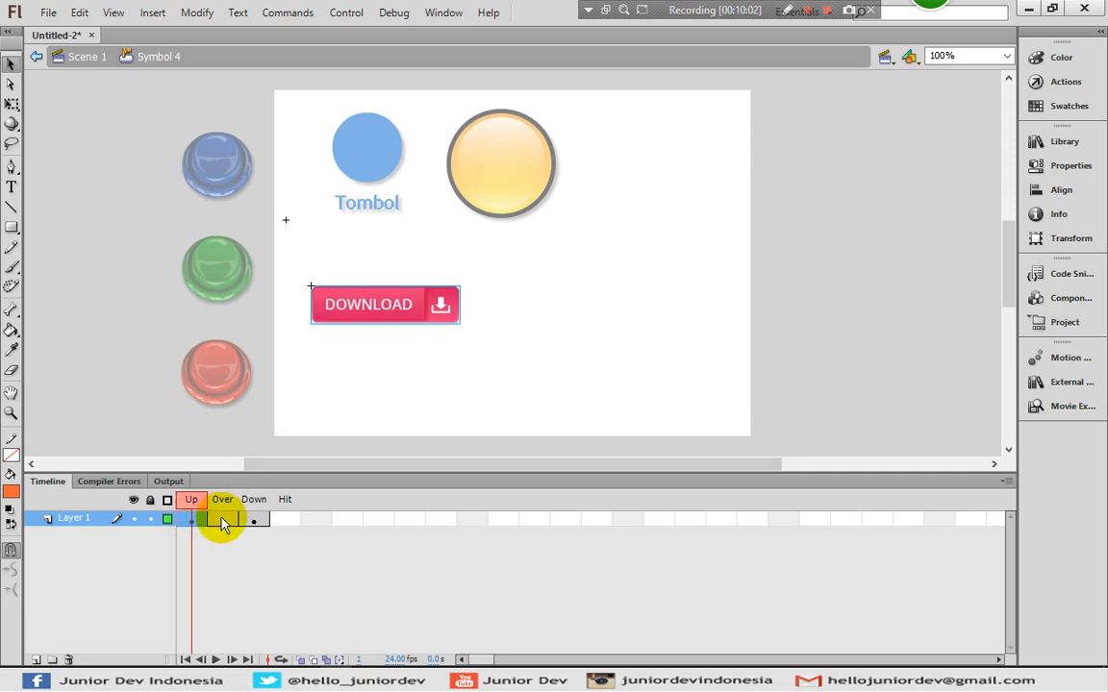
left_click(215, 520)
left_click(195, 520)
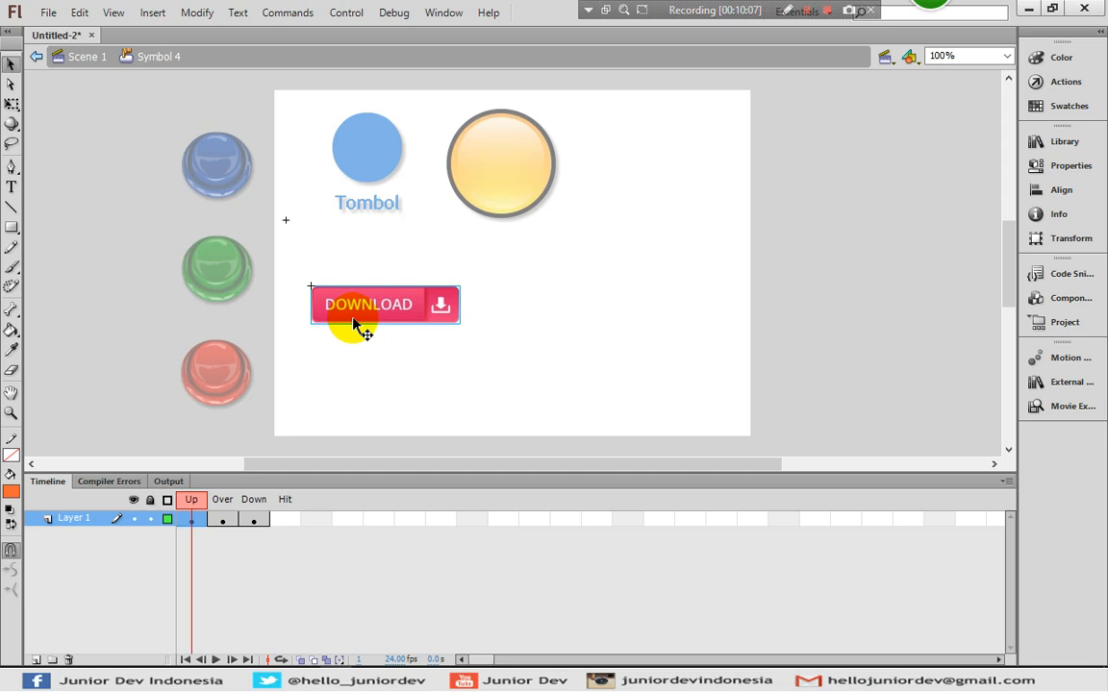
left_click(254, 519)
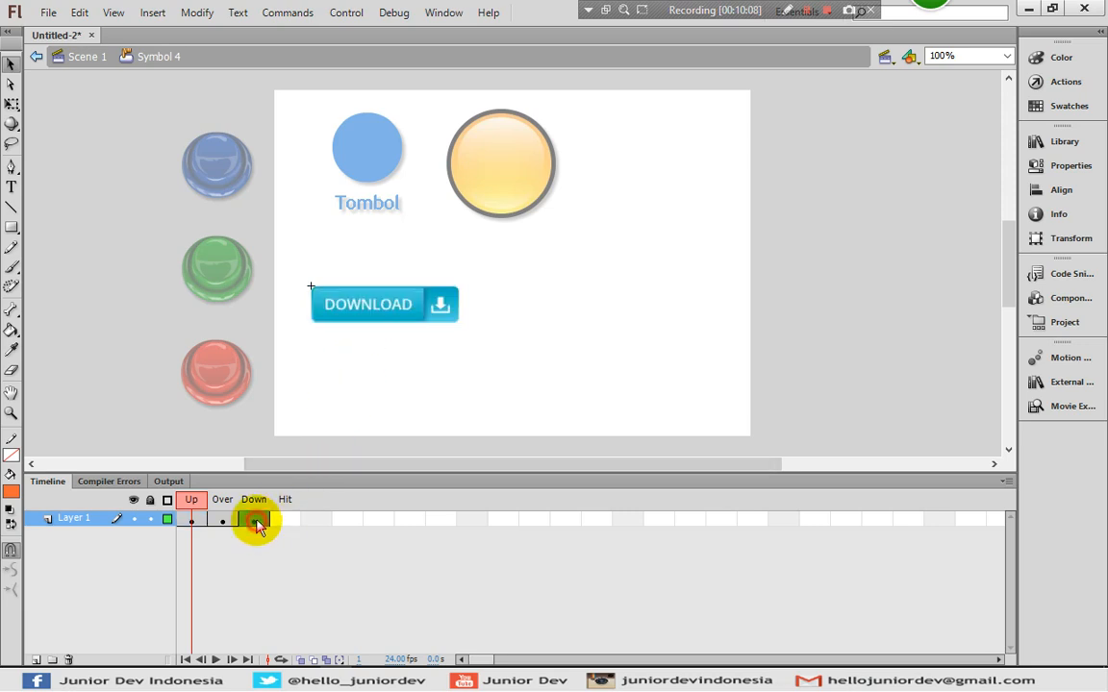
- In Symbol 3 copy 2, move the collection image so the dark grey DOWNLOAD button shows through the mask
double_click(407, 315)
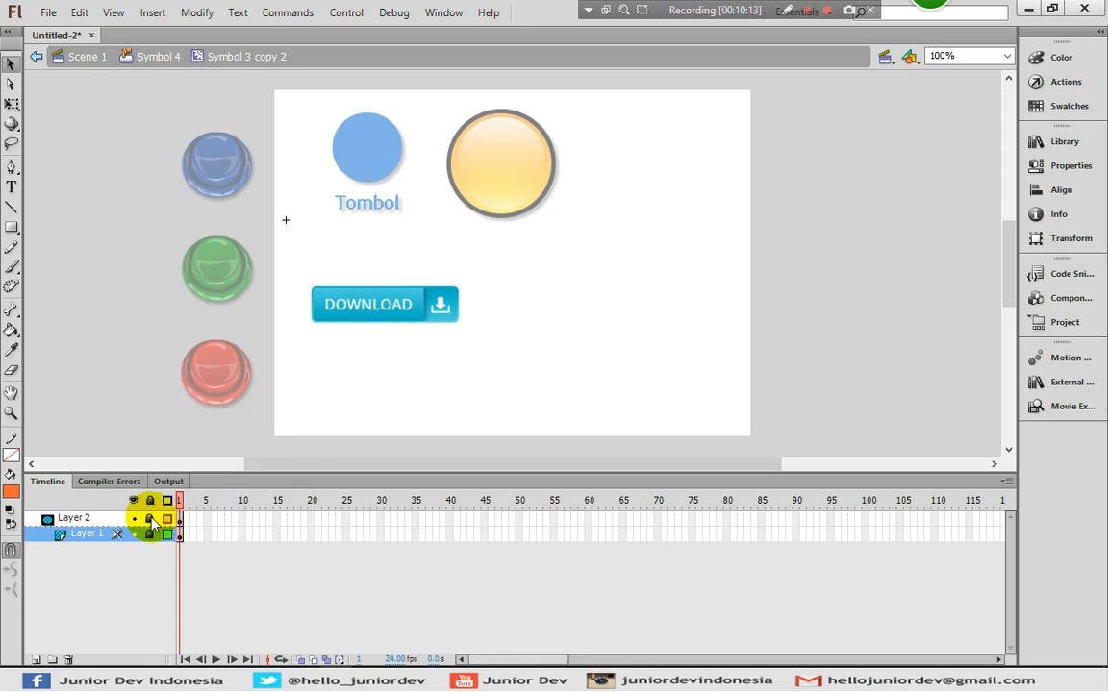
left_click(150, 520)
left_click(166, 520)
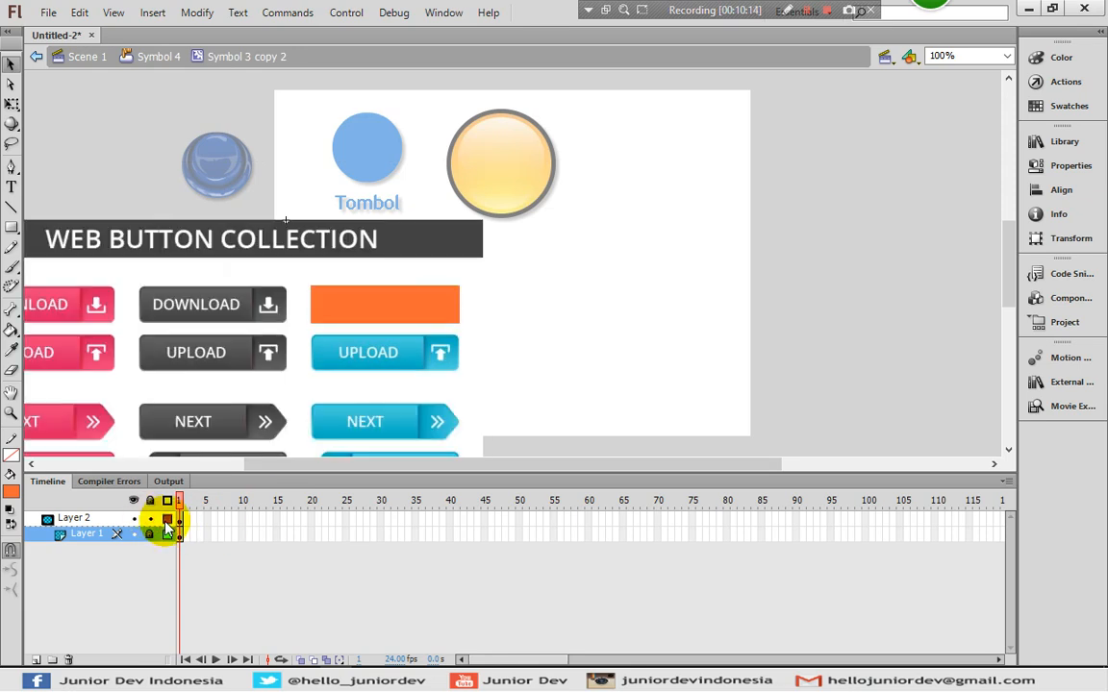
left_click(166, 520)
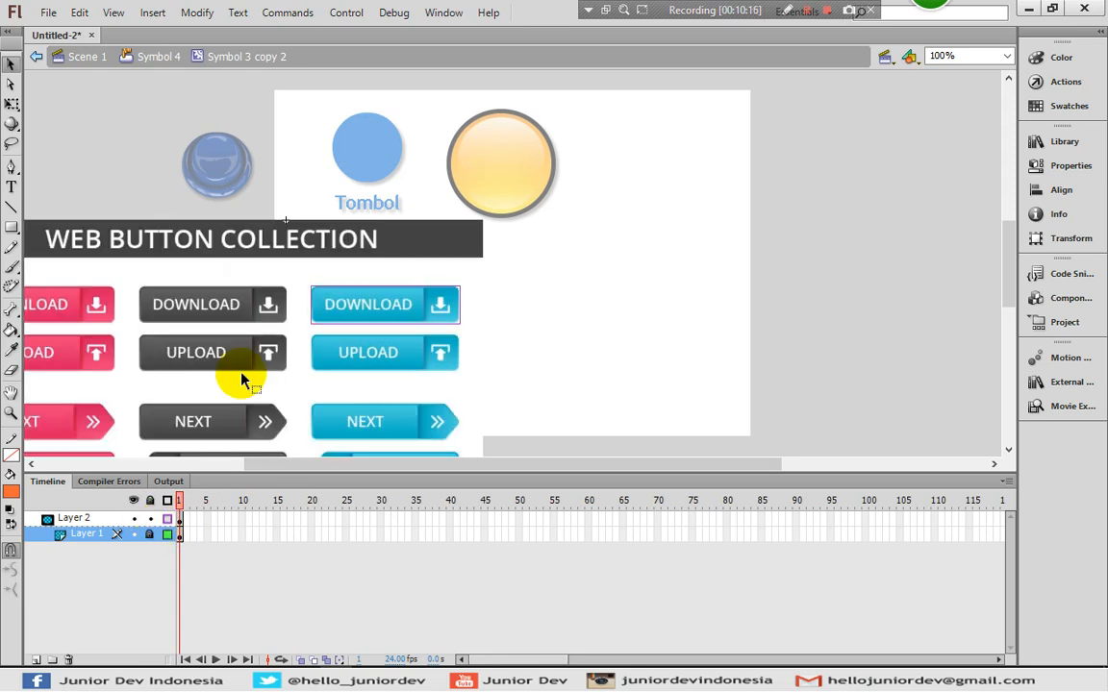
left_click(179, 535)
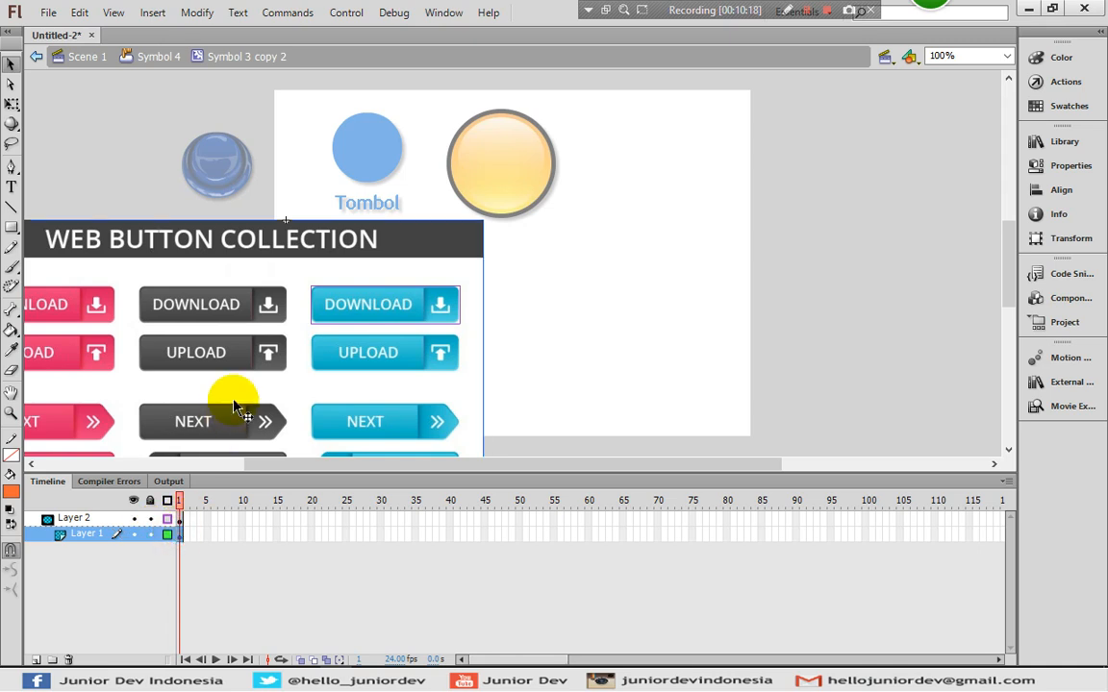
left_click_drag(203, 406, 375, 394)
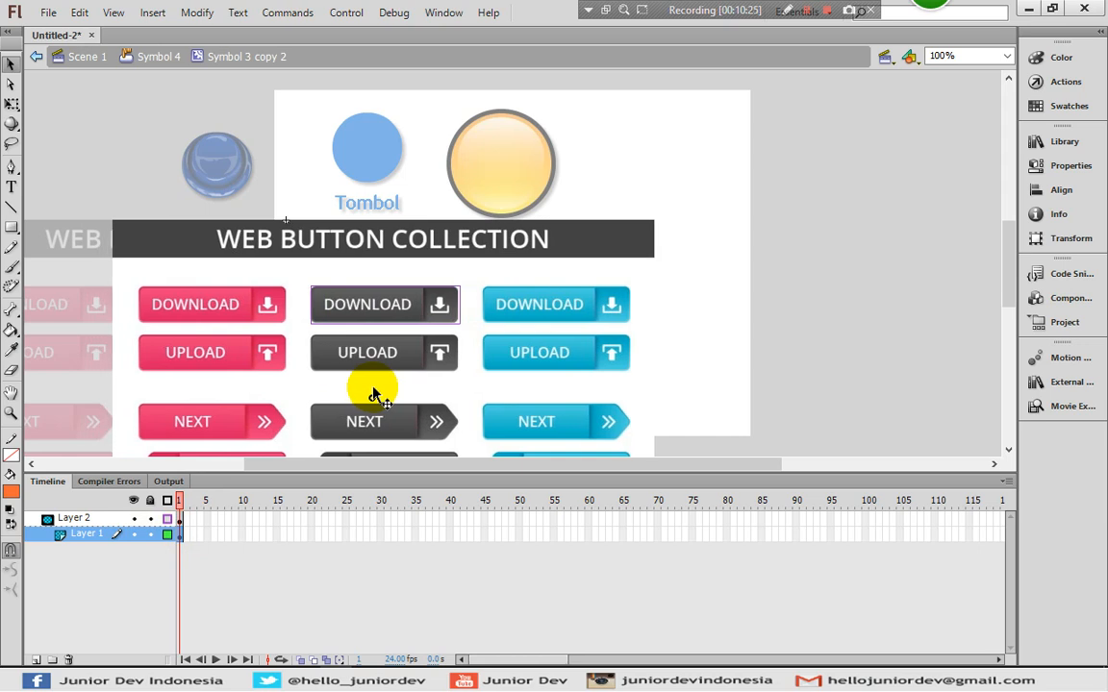
left_click_drag(373, 394, 372, 392)
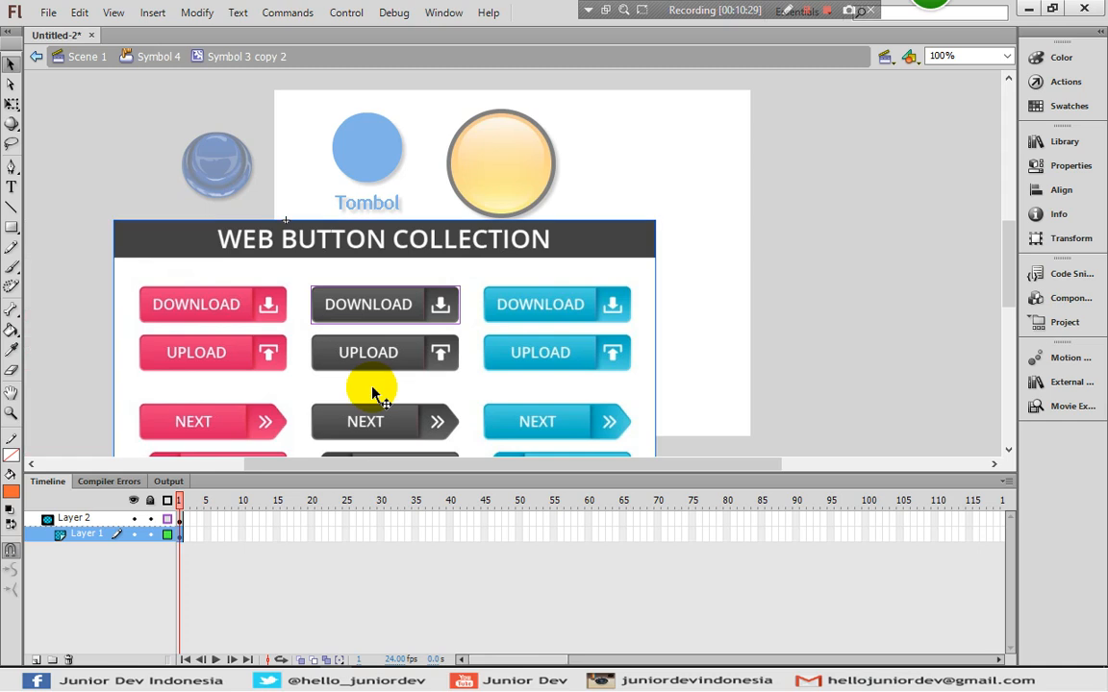
key("Delete")
left_click(149, 501)
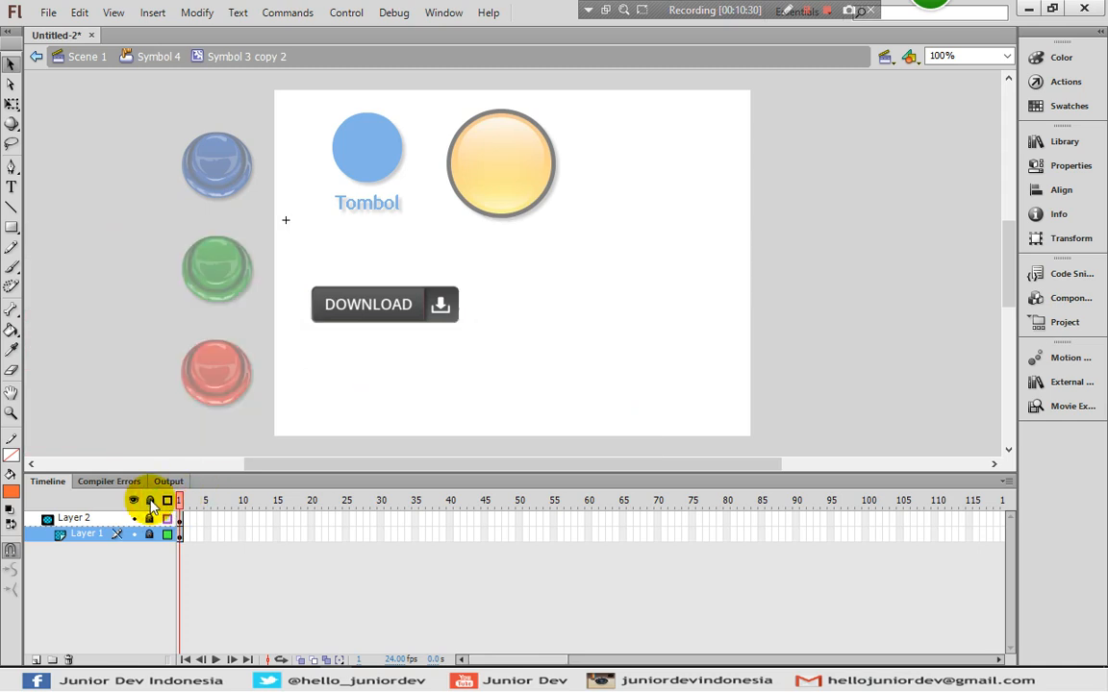
- Go back to Scene 1, clear the selection, and run Test Movie with Ctrl+Enter
left_click(159, 58)
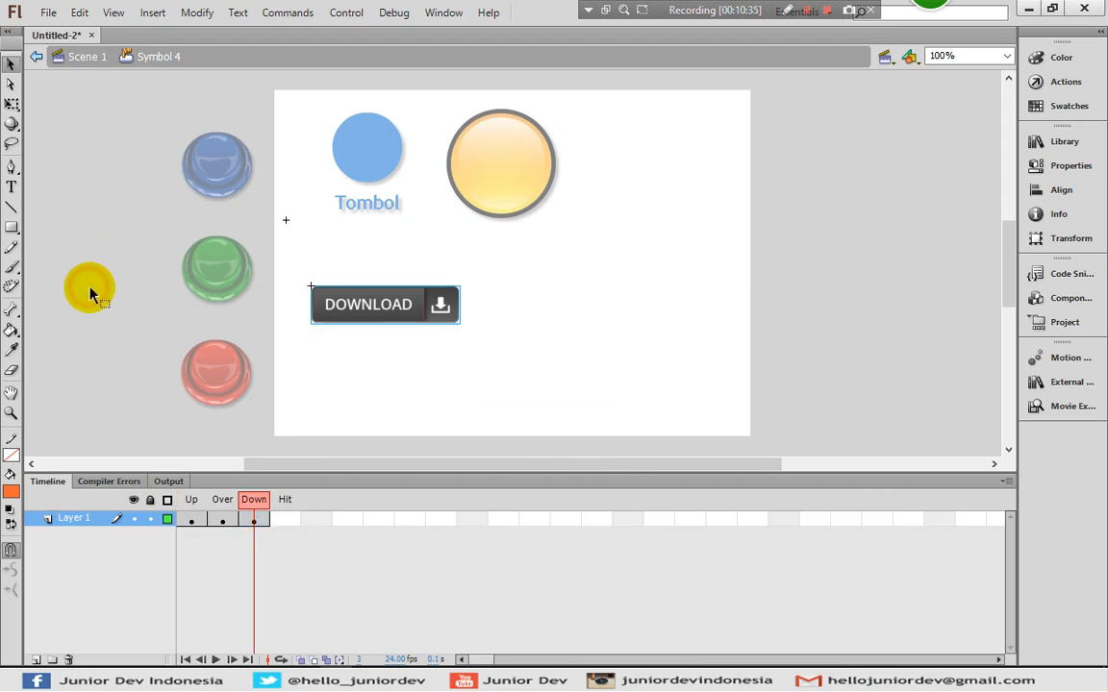
left_click(88, 290)
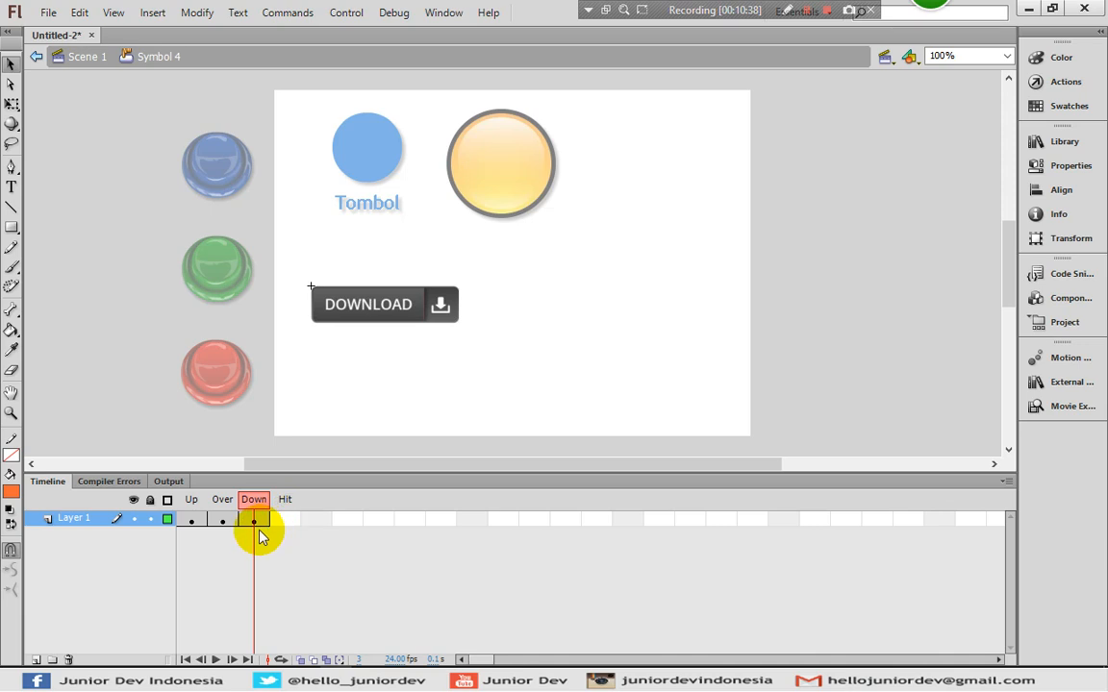
left_click(75, 58)
left_click(68, 247)
key("ctrl+Return")
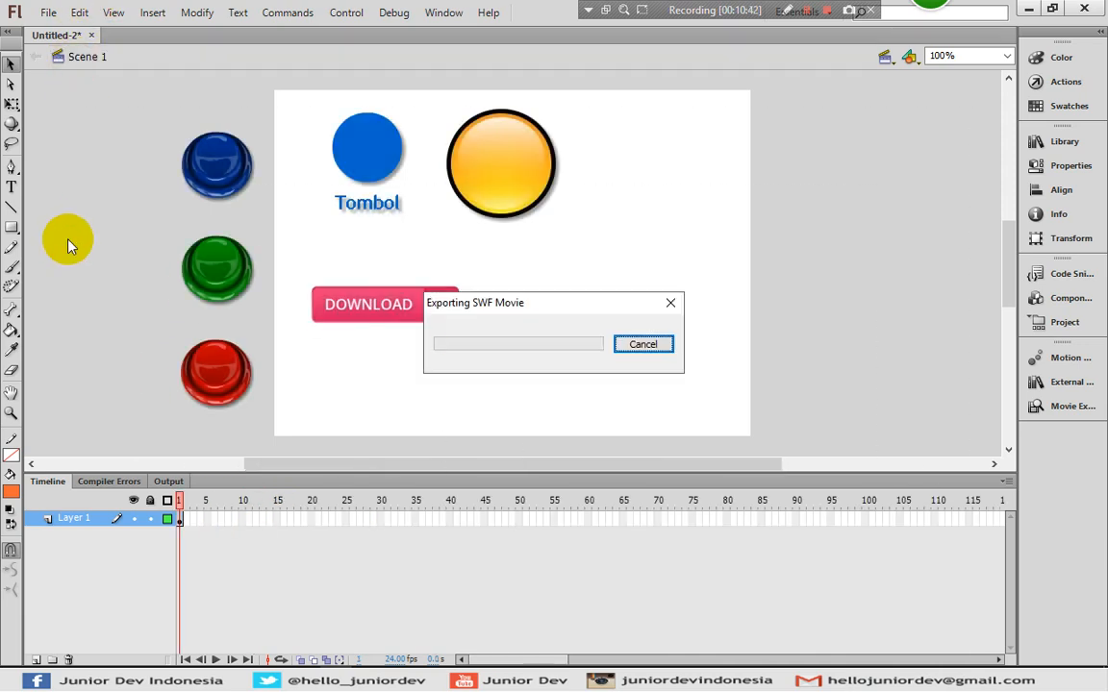
- Maximize the Flash Player test window, try the Tombol and DOWNLOAD buttons, then close it
left_click(732, 147)
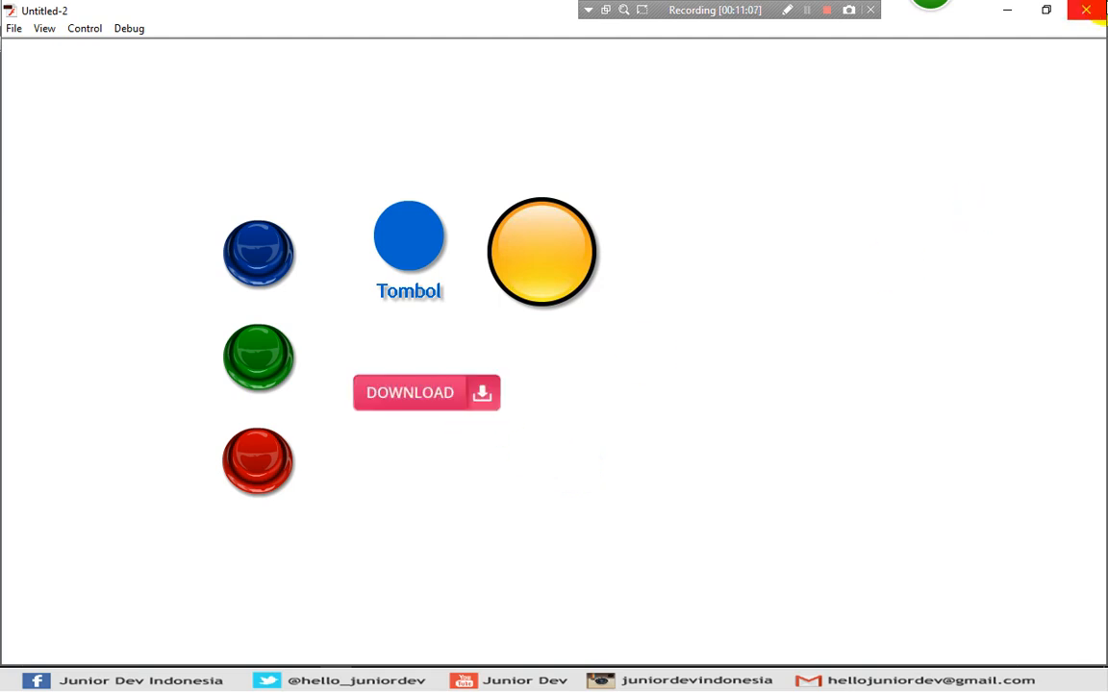
left_click(1086, 10)
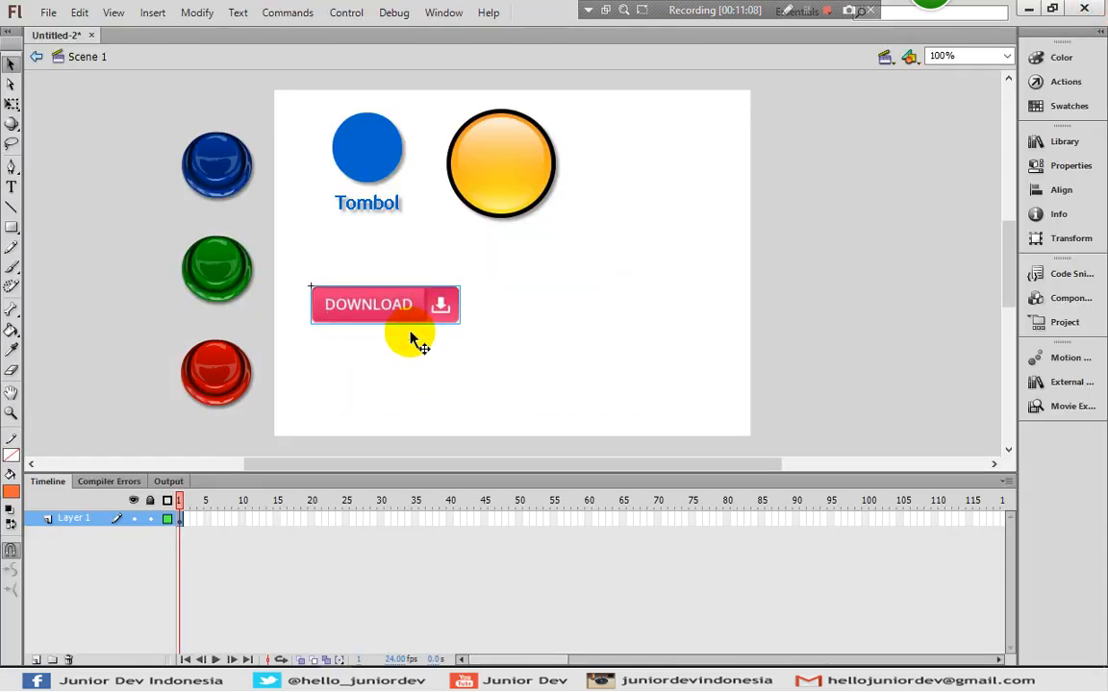
- Open the DOWNLOAD button's Up-state graphic and unlock its layers to show the full WEB BUTTON COLLECTION image
double_click(426, 323)
left_click(192, 519)
double_click(347, 314)
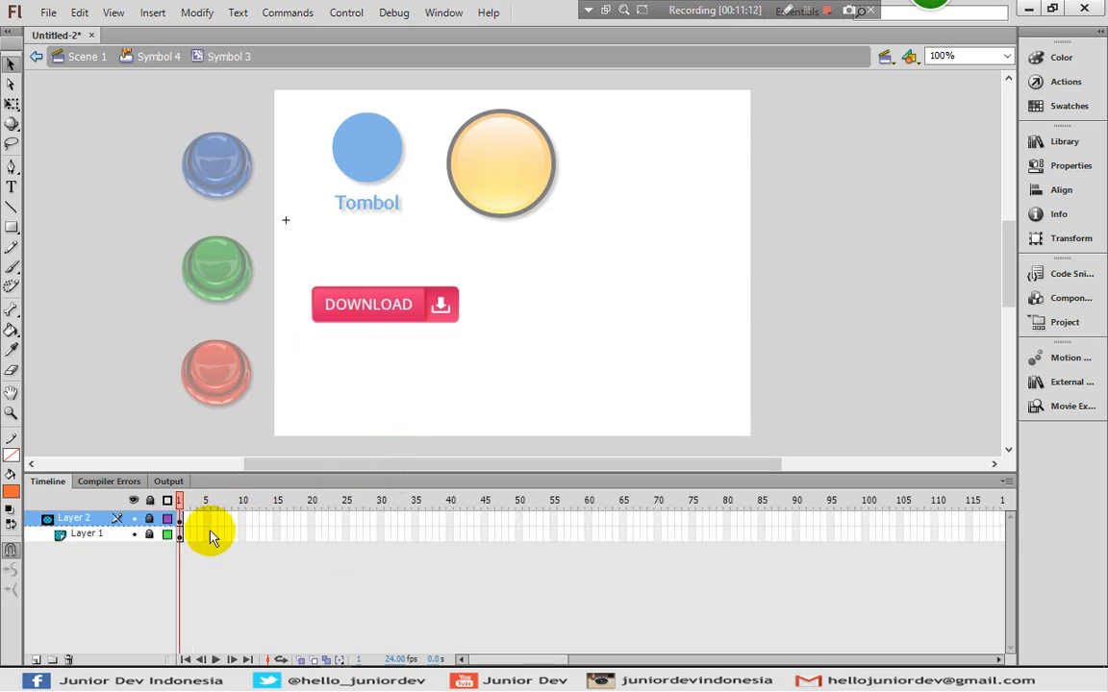
left_click(149, 500)
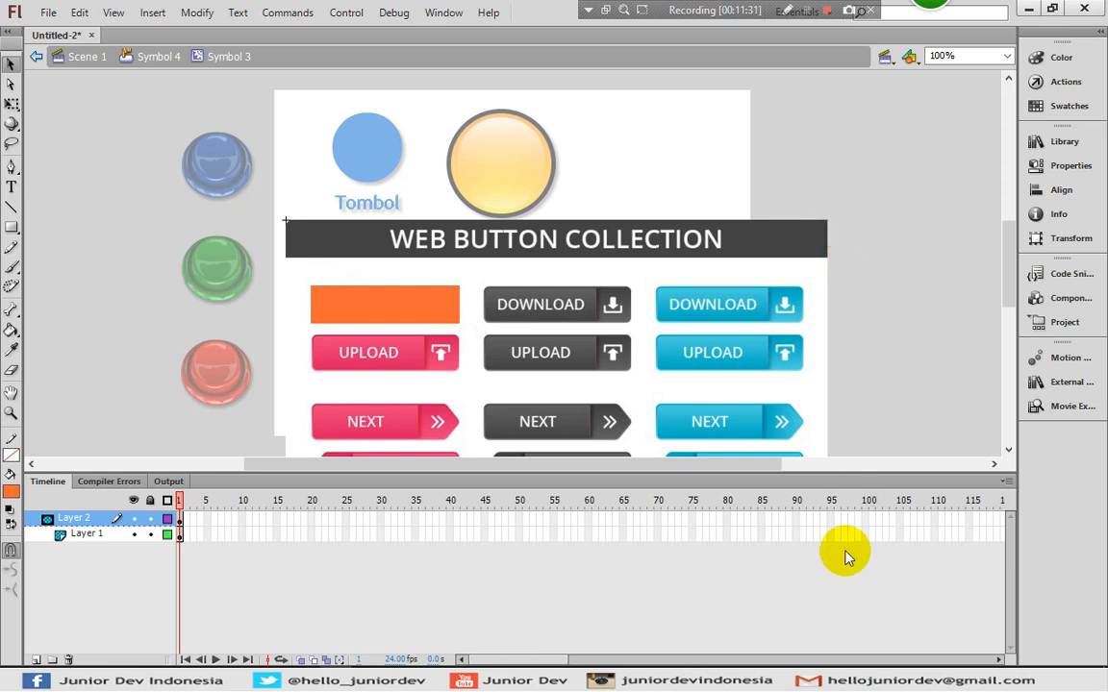
- Go back up to the DOWNLOAD button symbol and select its Hit frame
left_click(141, 60)
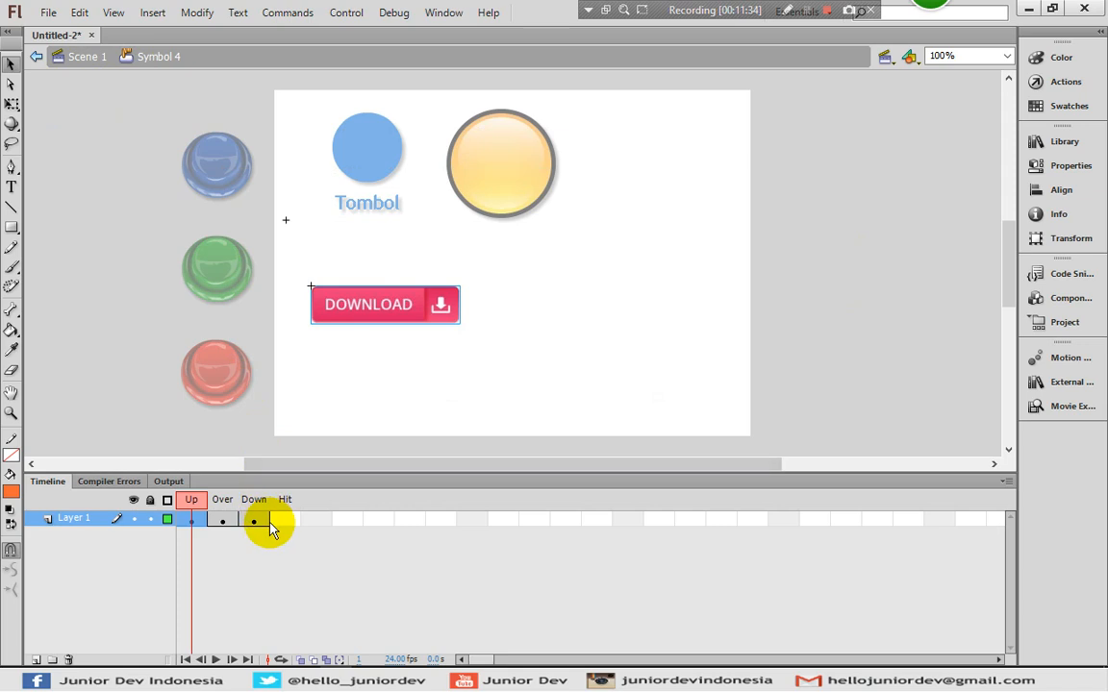
left_click(285, 523)
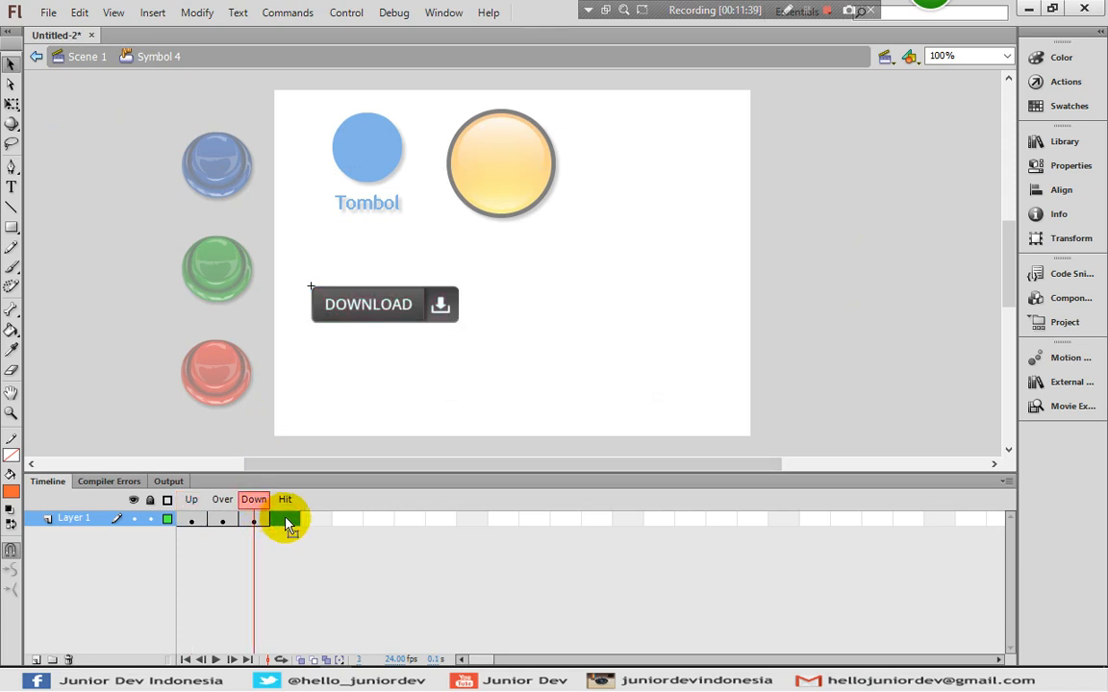
right_click(288, 525)
left_click(283, 531)
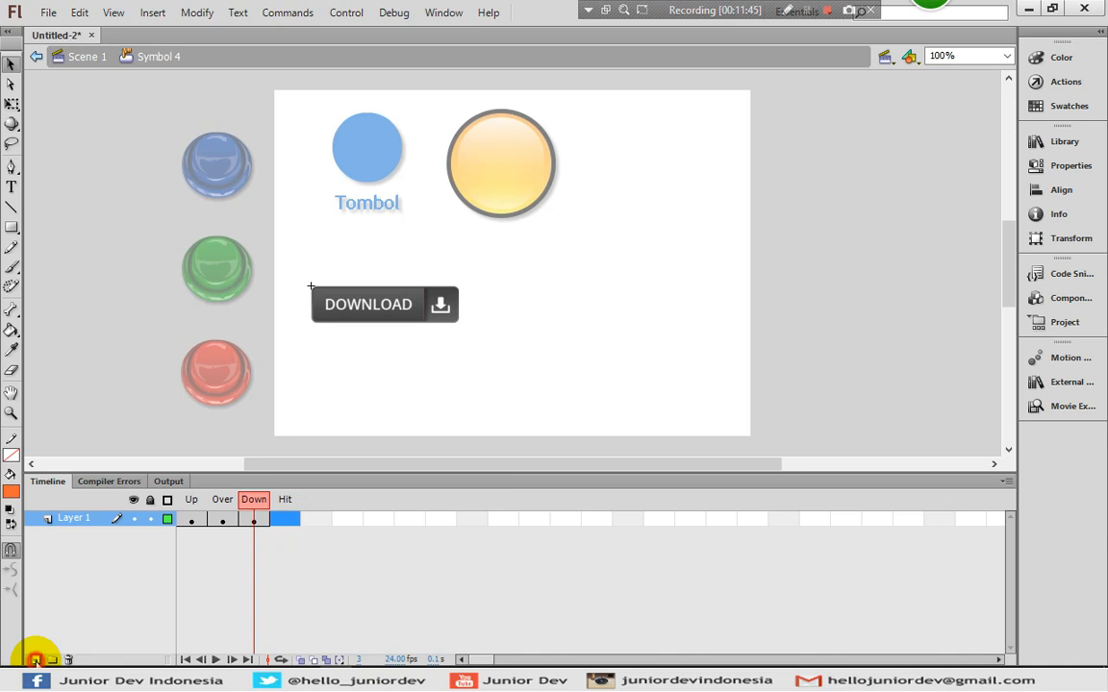
- Add a new layer with a Hit-frame keyframe and extend Layer 1 into the Hit frame
left_click(34, 659)
left_click(276, 525)
right_click(286, 530)
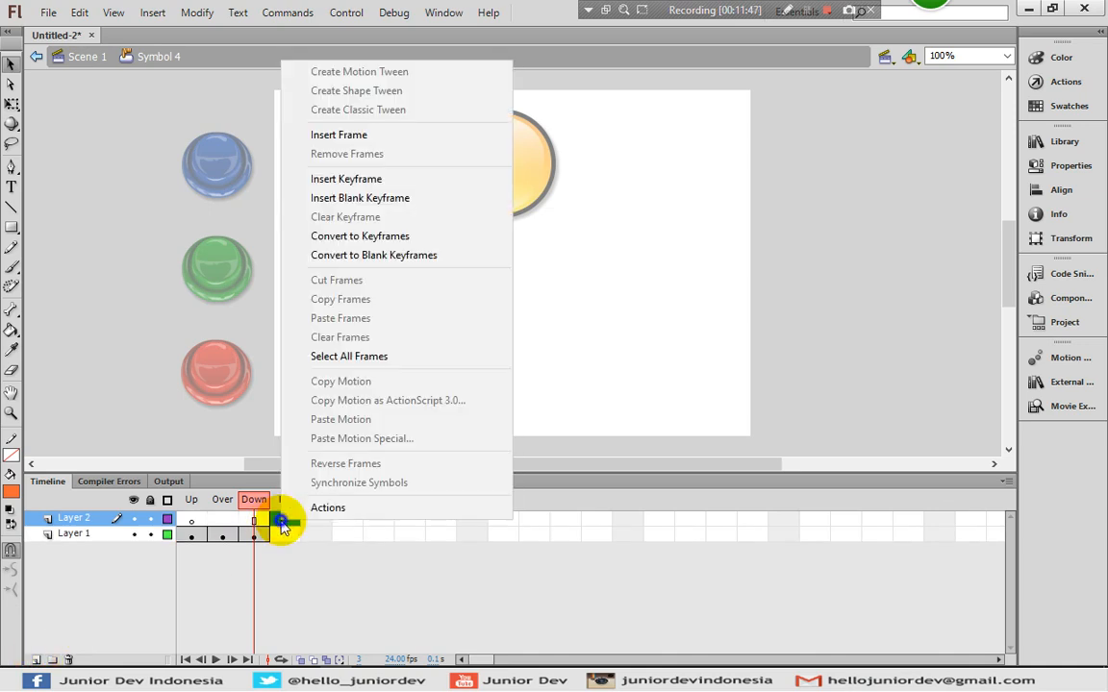
left_click(352, 180)
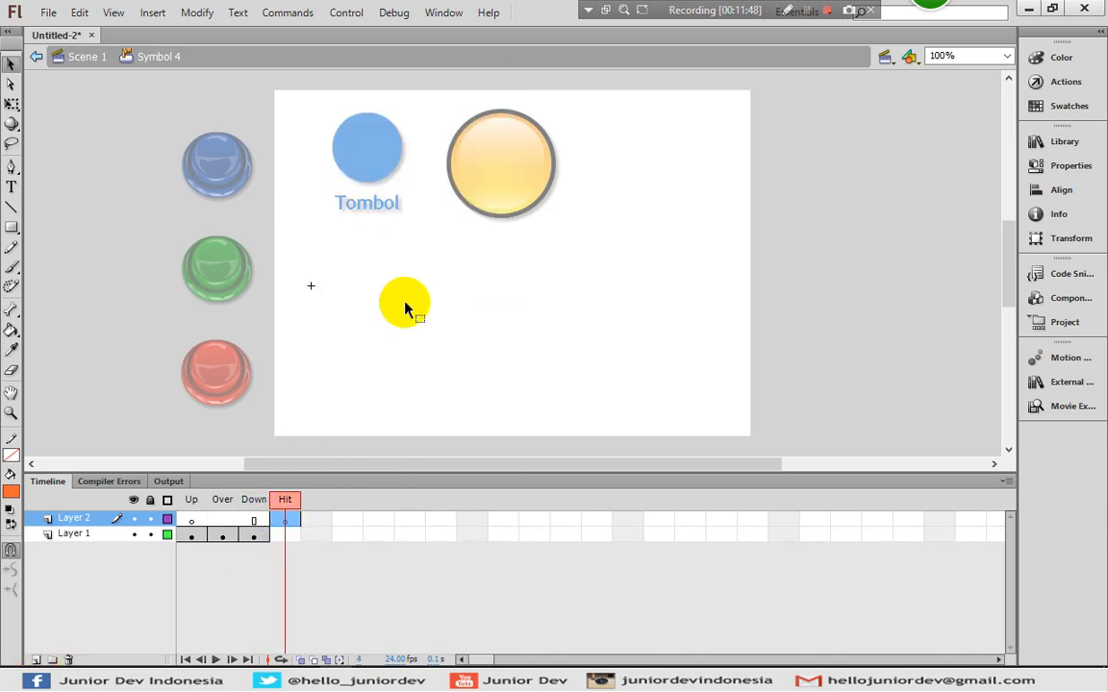
right_click(288, 544)
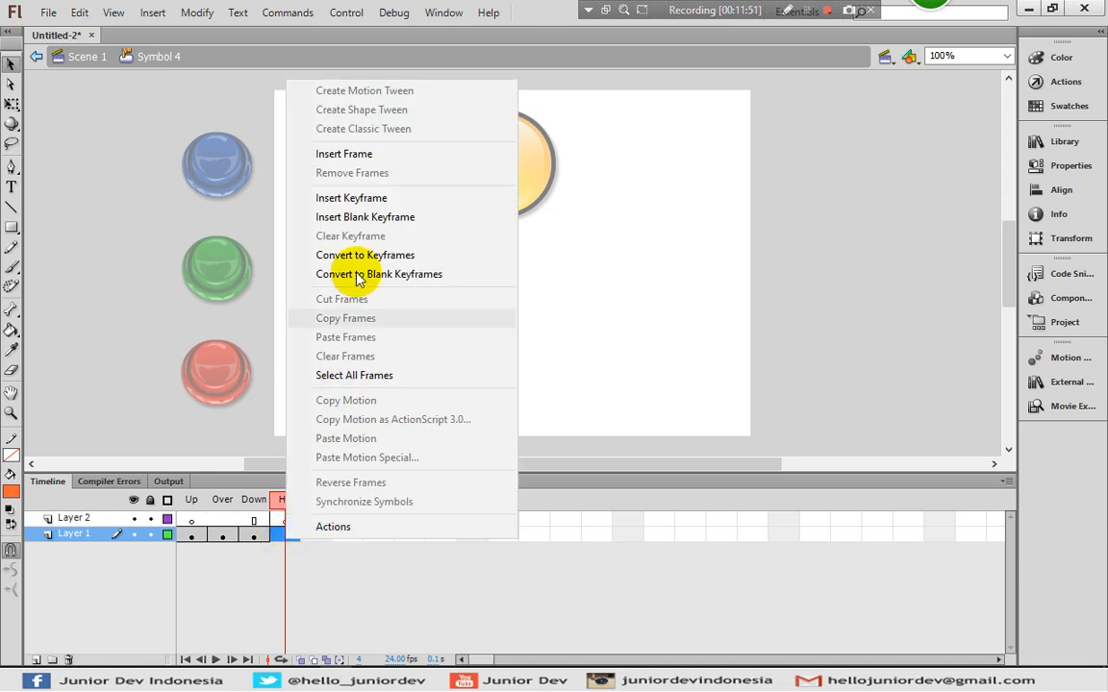
left_click(351, 155)
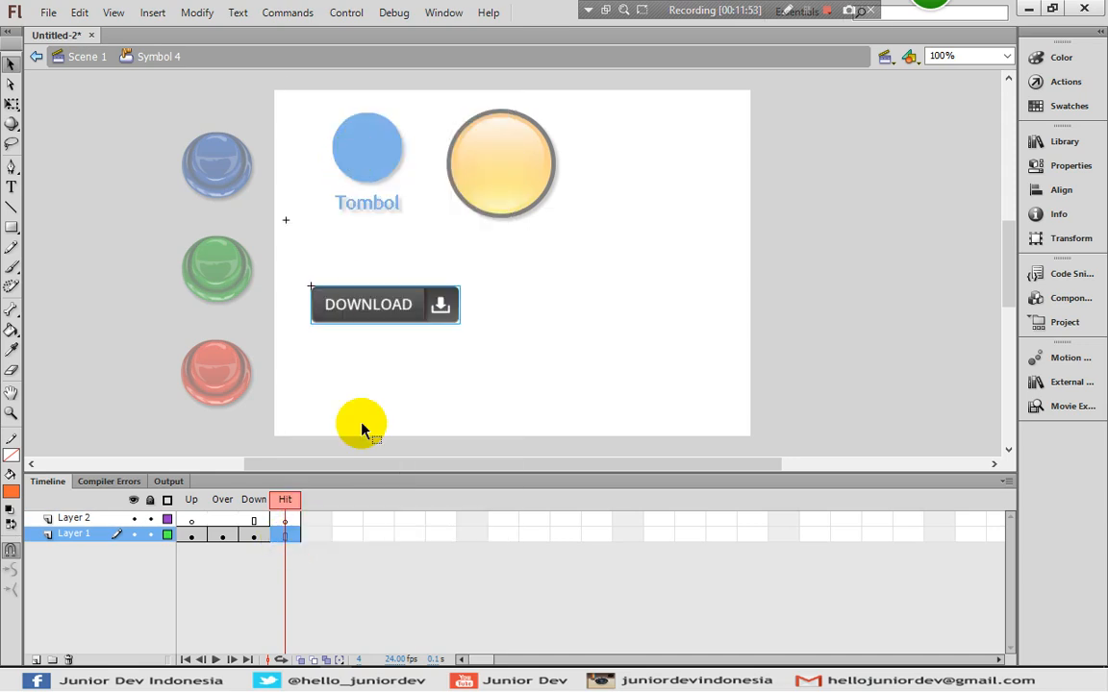
- Draw an orange hit-area rectangle over the DOWNLOAD button on Layer 2's Hit frame
left_click_drag(257, 538, 277, 537)
left_click(277, 536)
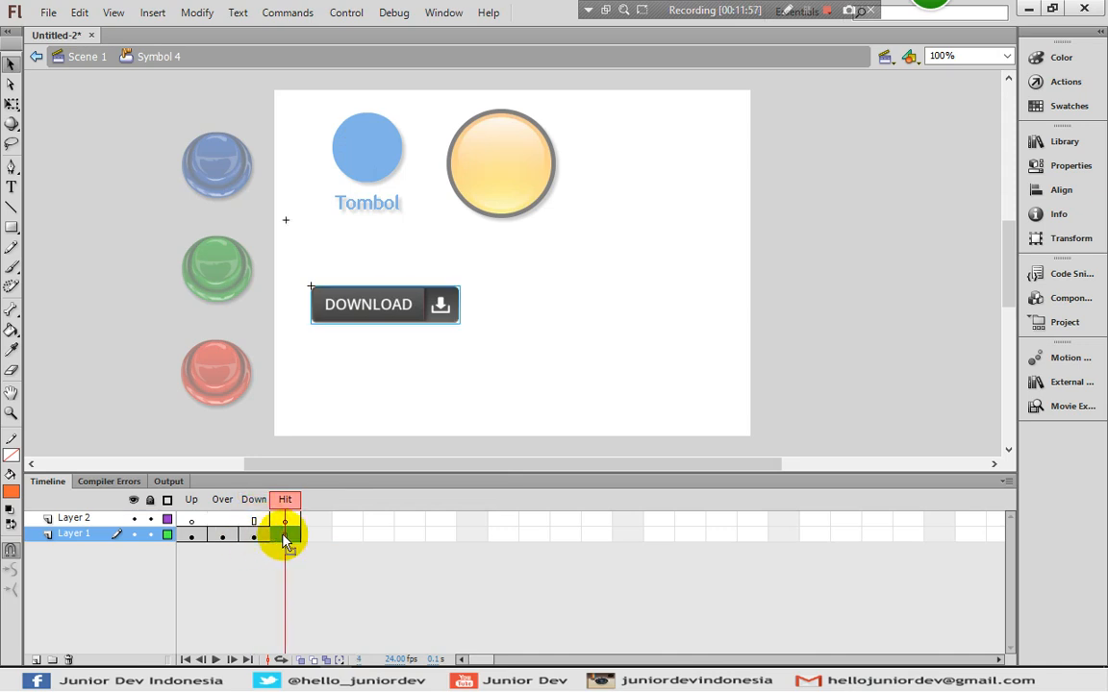
left_click(284, 520)
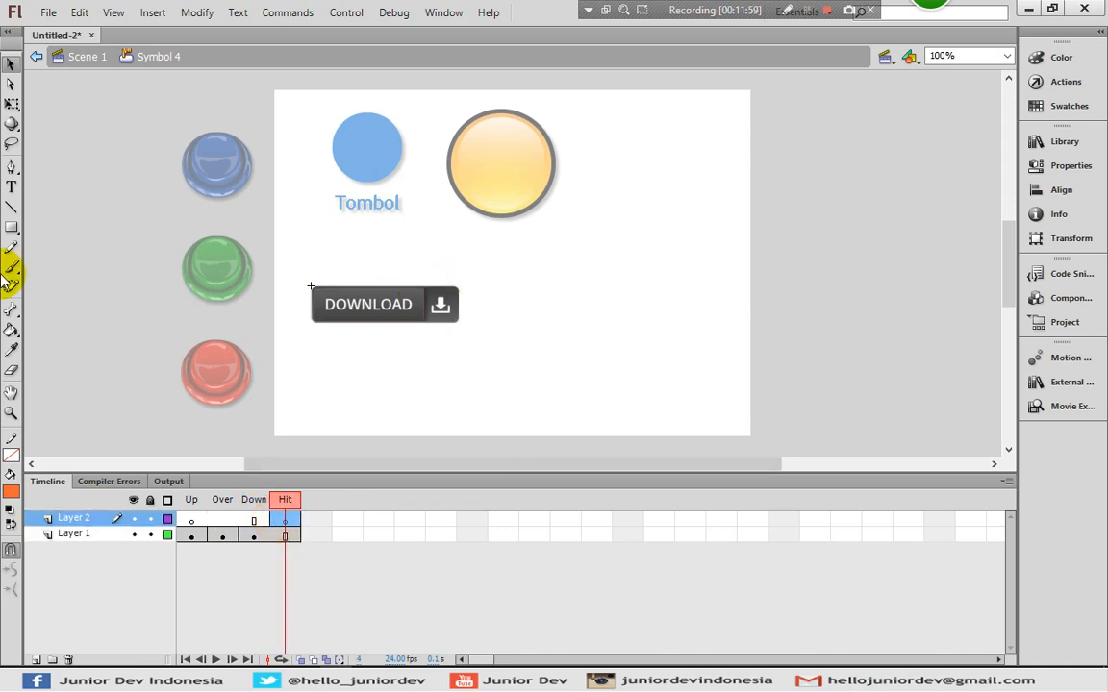
left_click(14, 230)
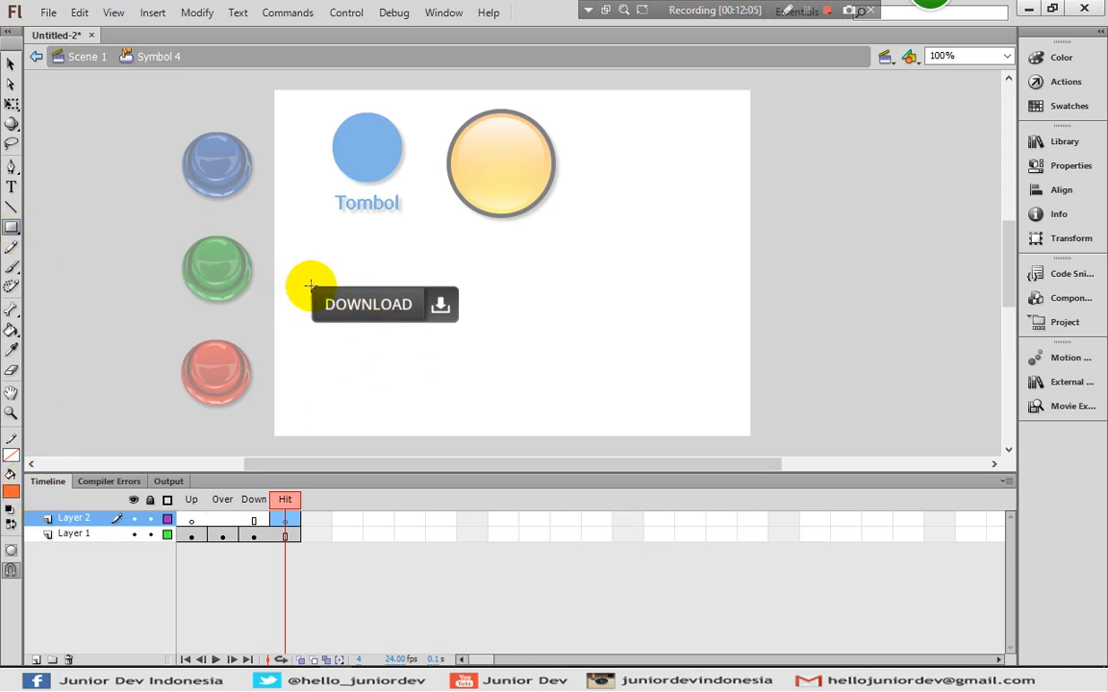
left_click_drag(310, 285, 459, 324)
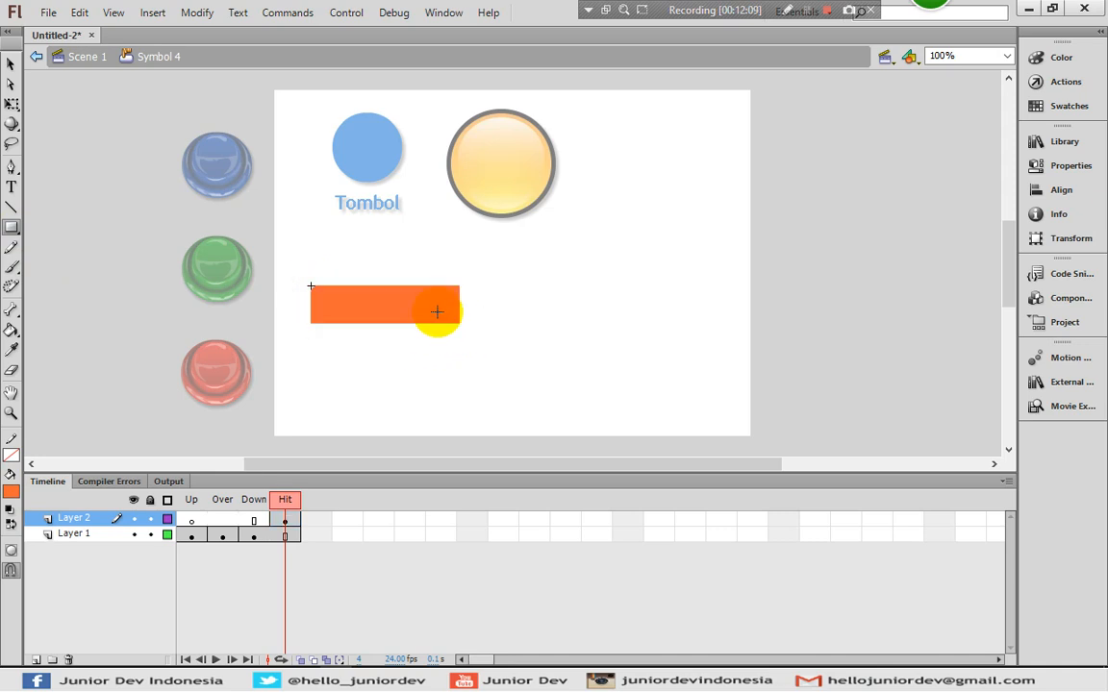
- Remove Layer 1's Hit frame and return to Scene 1
left_click(11, 65)
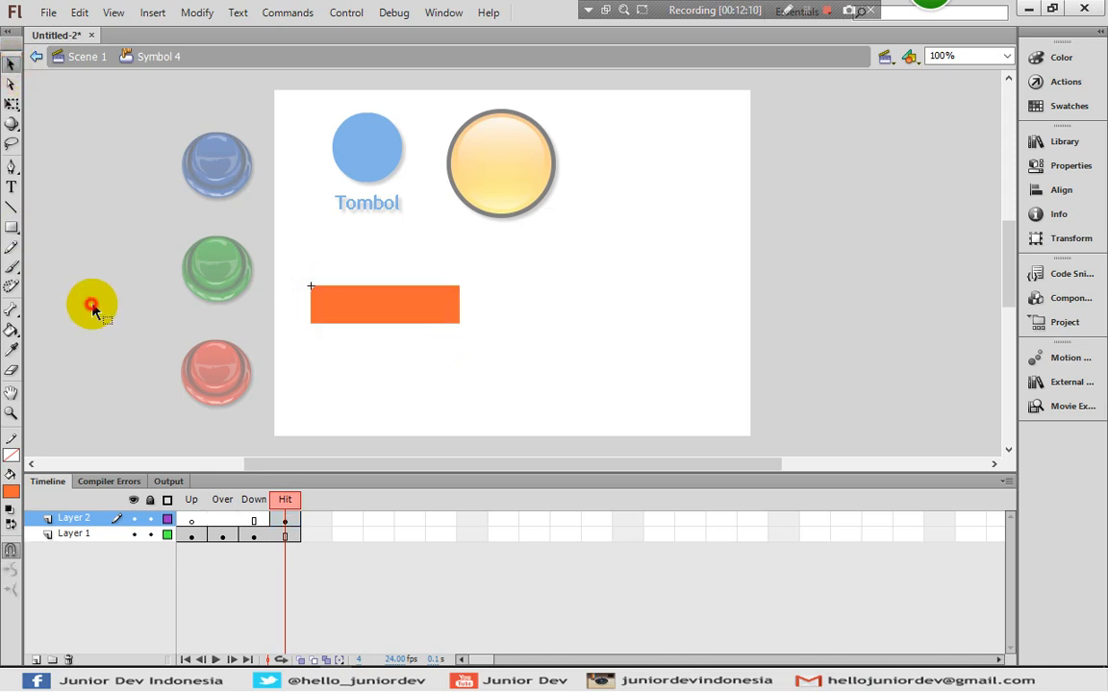
left_click(289, 536)
left_click_drag(298, 539, 255, 540)
left_click(256, 541)
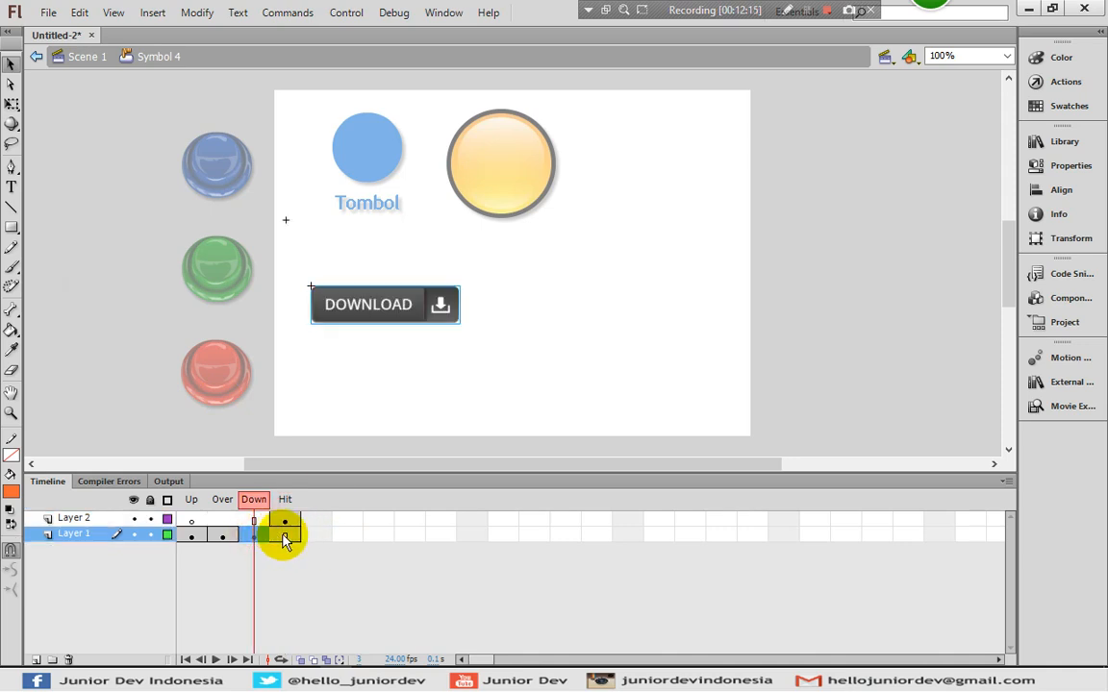
left_click(284, 539)
right_click(286, 539)
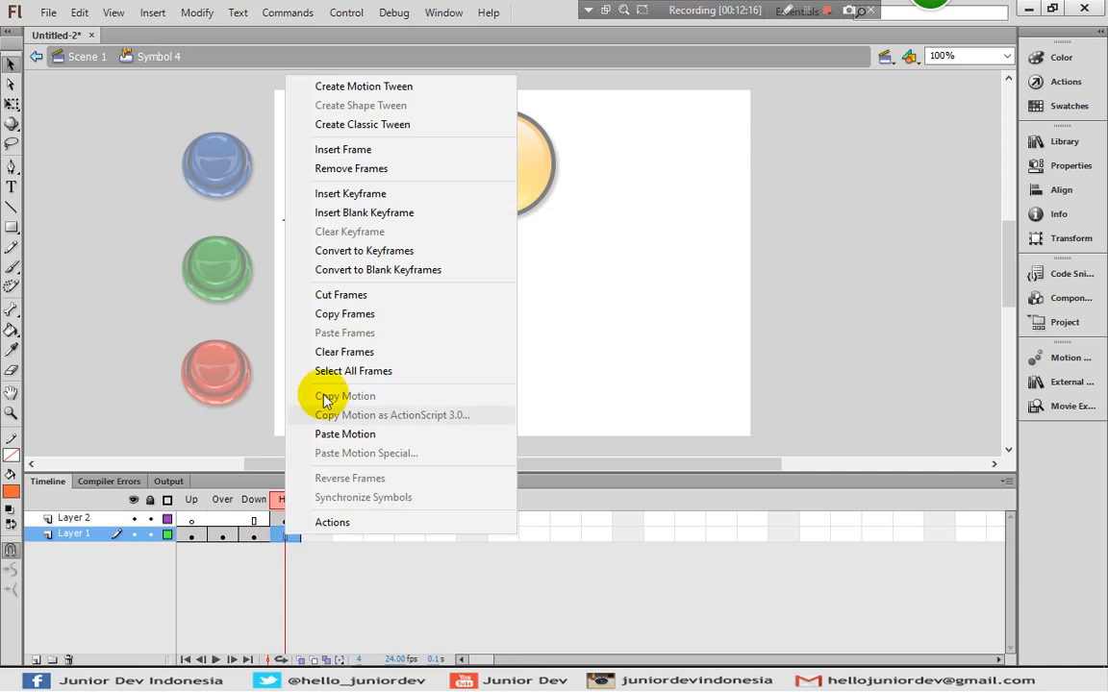
left_click(371, 173)
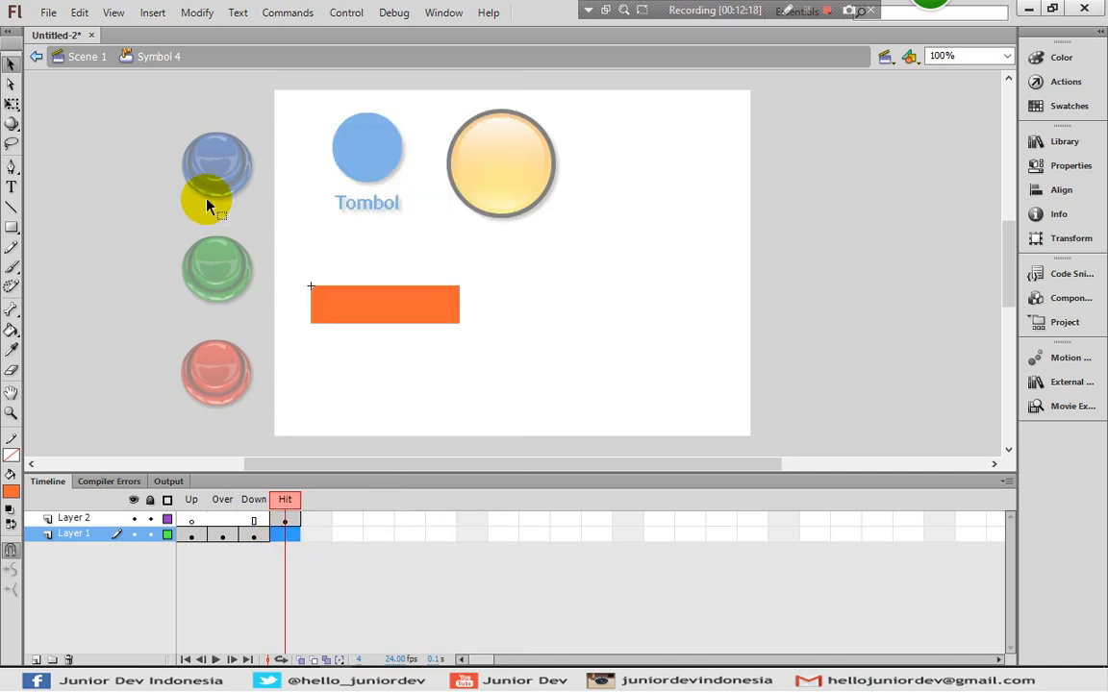
double_click(97, 216)
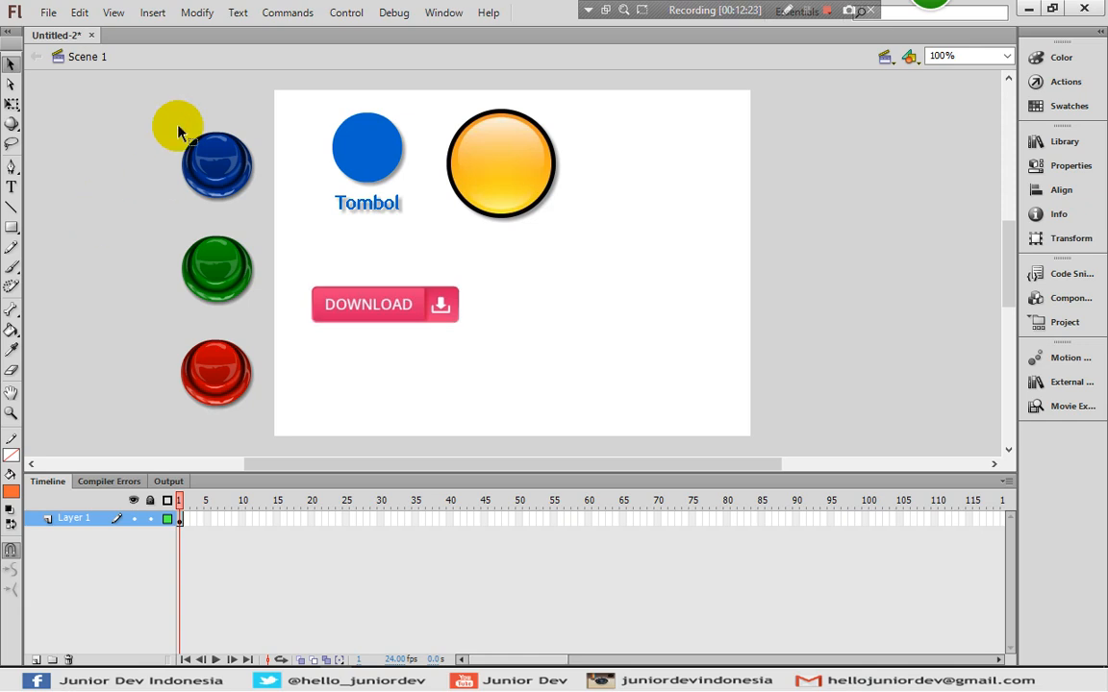
- Test the movie to try the DOWNLOAD button, then reopen the button symbol for editing
left_click(352, 13)
mouse_move(517, 143)
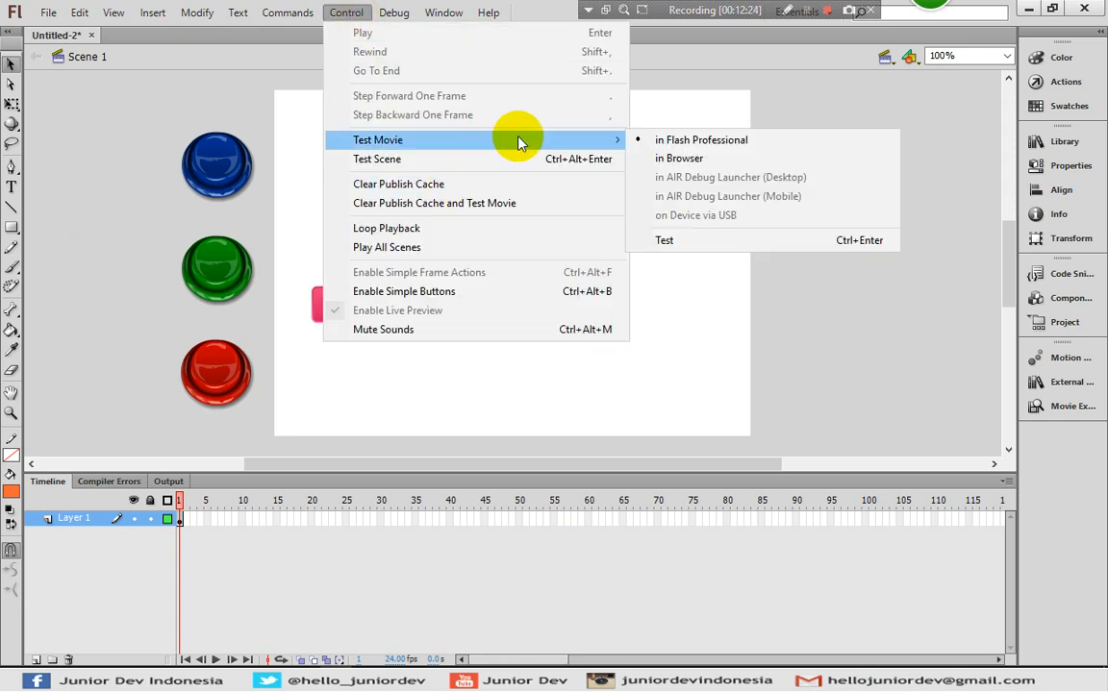
left_click(672, 240)
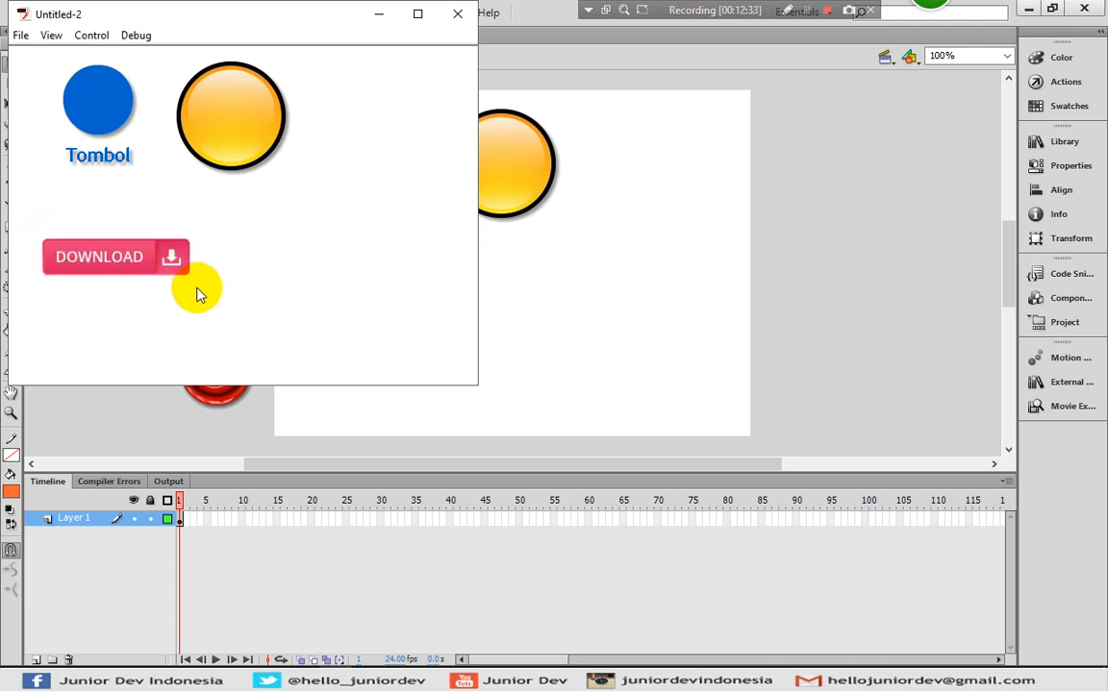
left_click(456, 17)
double_click(386, 296)
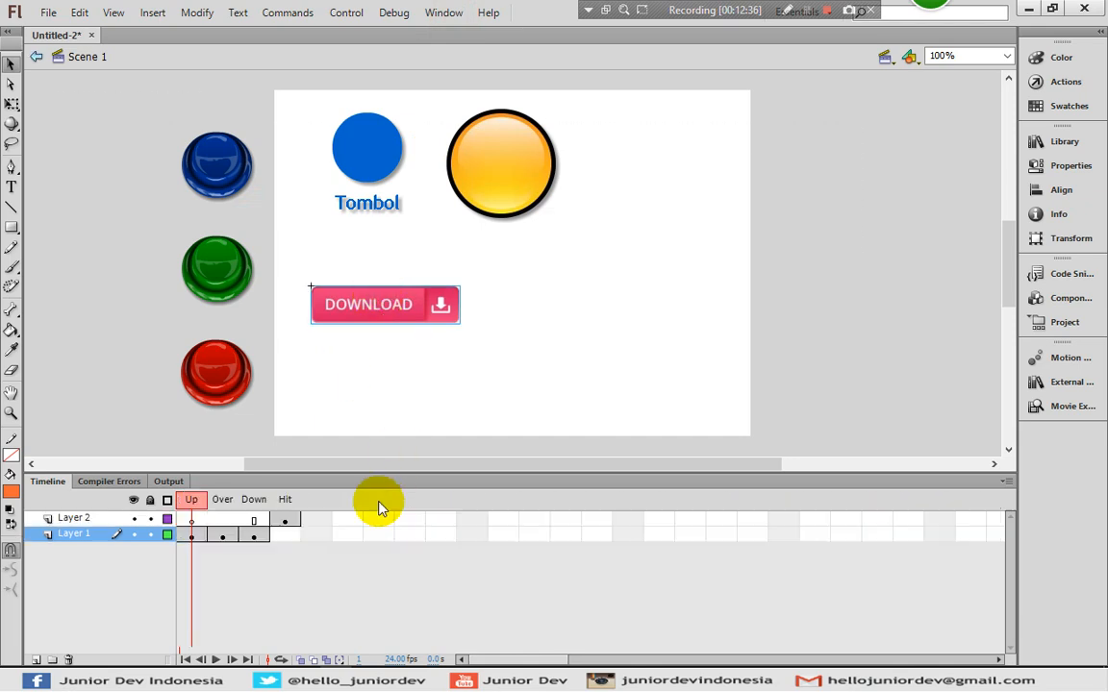
- Stretch Layer 2's orange hit rectangle past the DOWNLOAD button's edges with Free Transform, then return to Scene 1
left_click(286, 521)
left_click(371, 301)
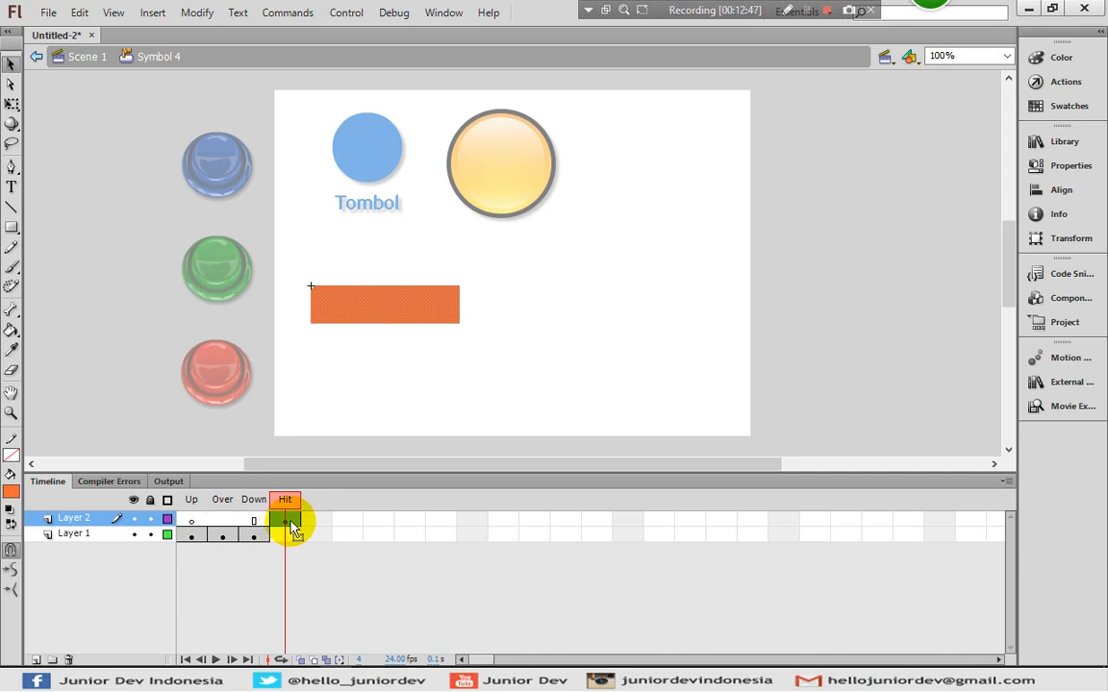
left_click(10, 104)
left_click(442, 306)
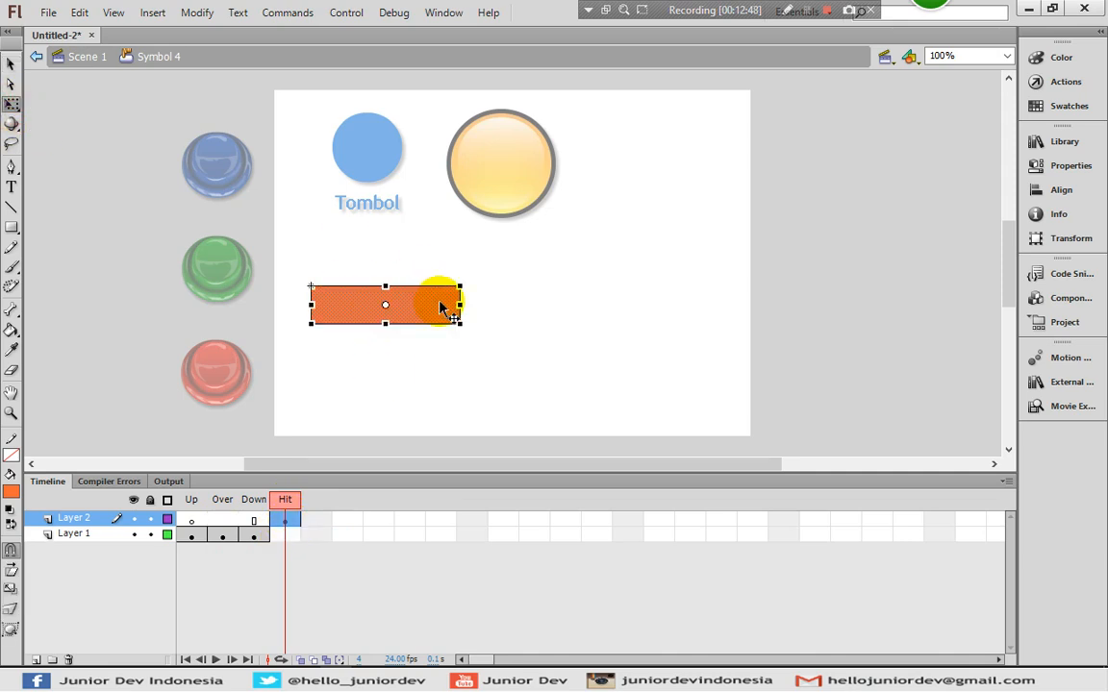
left_click_drag(460, 323, 482, 330)
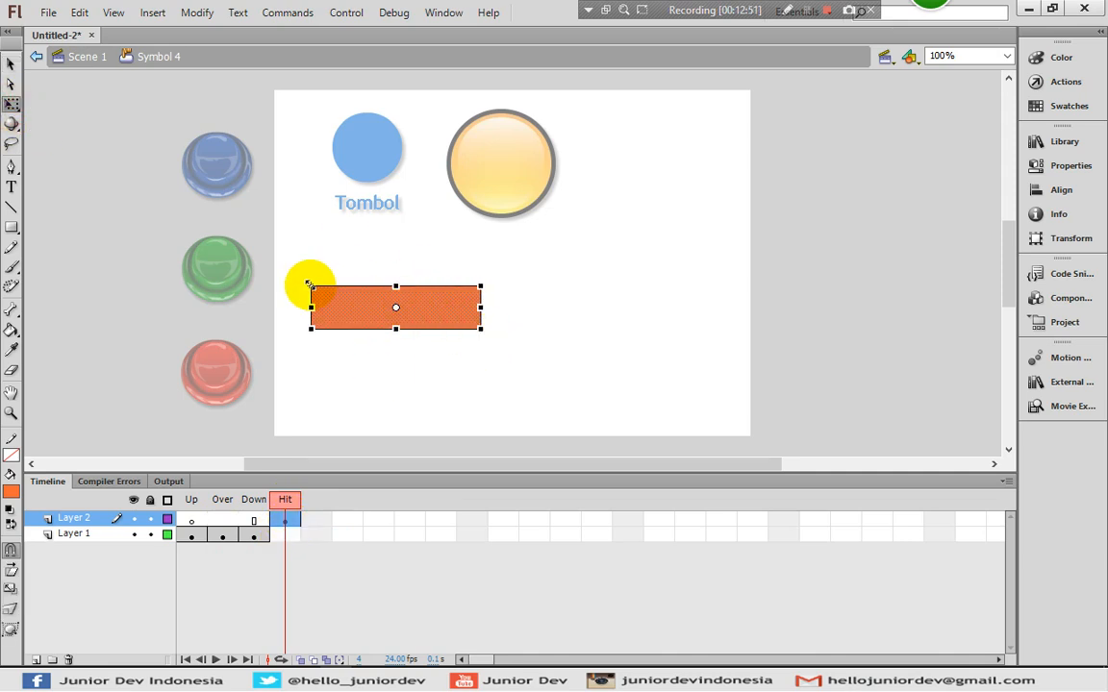
left_click_drag(309, 287, 296, 283)
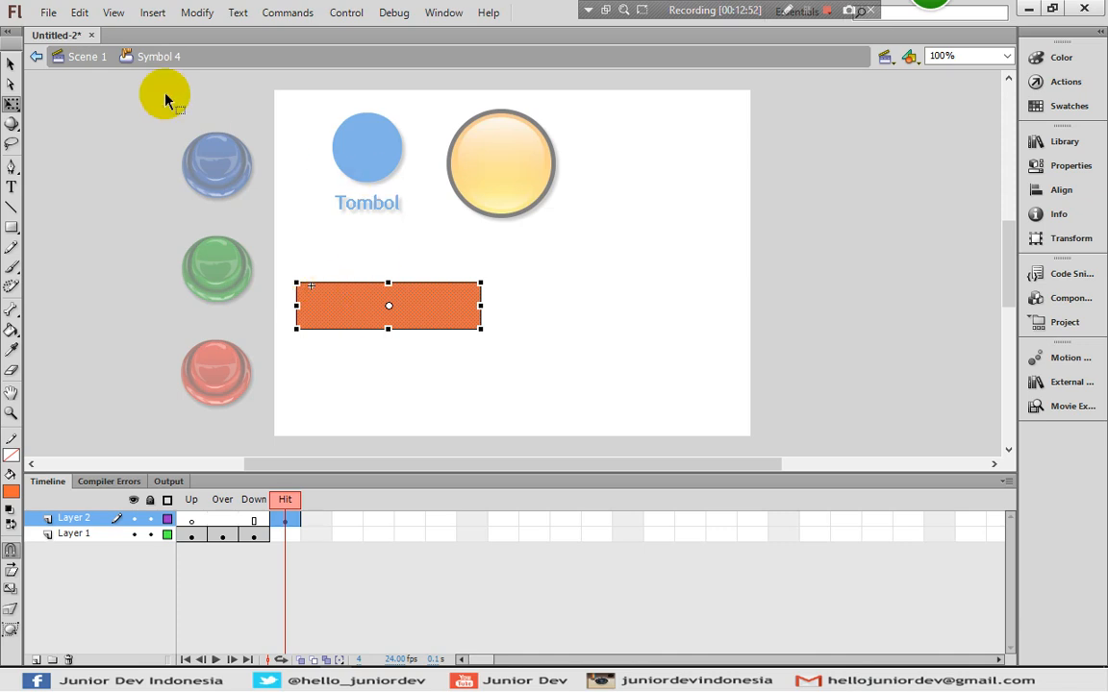
left_click(111, 59)
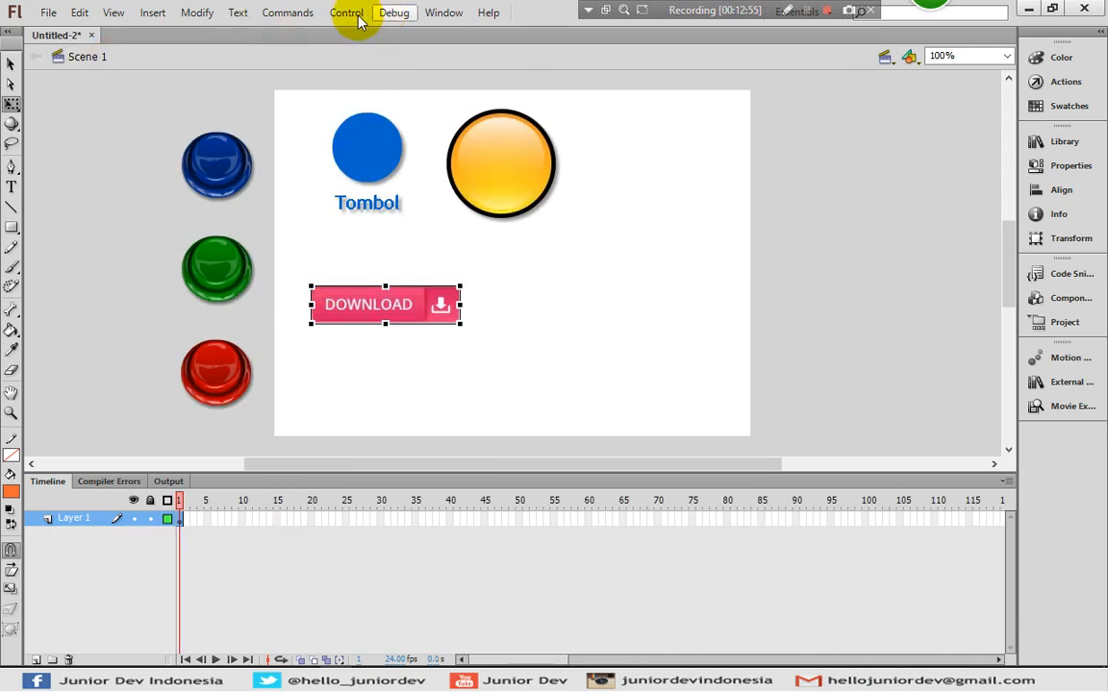
left_click(346, 13)
mouse_move(447, 143)
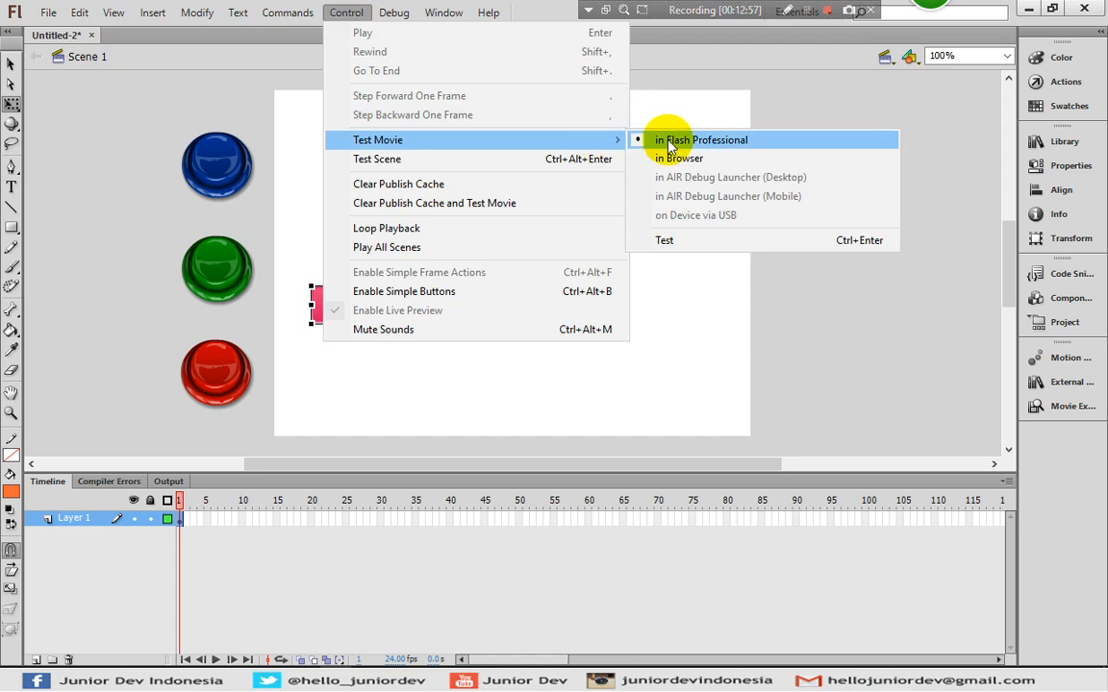
left_click(671, 241)
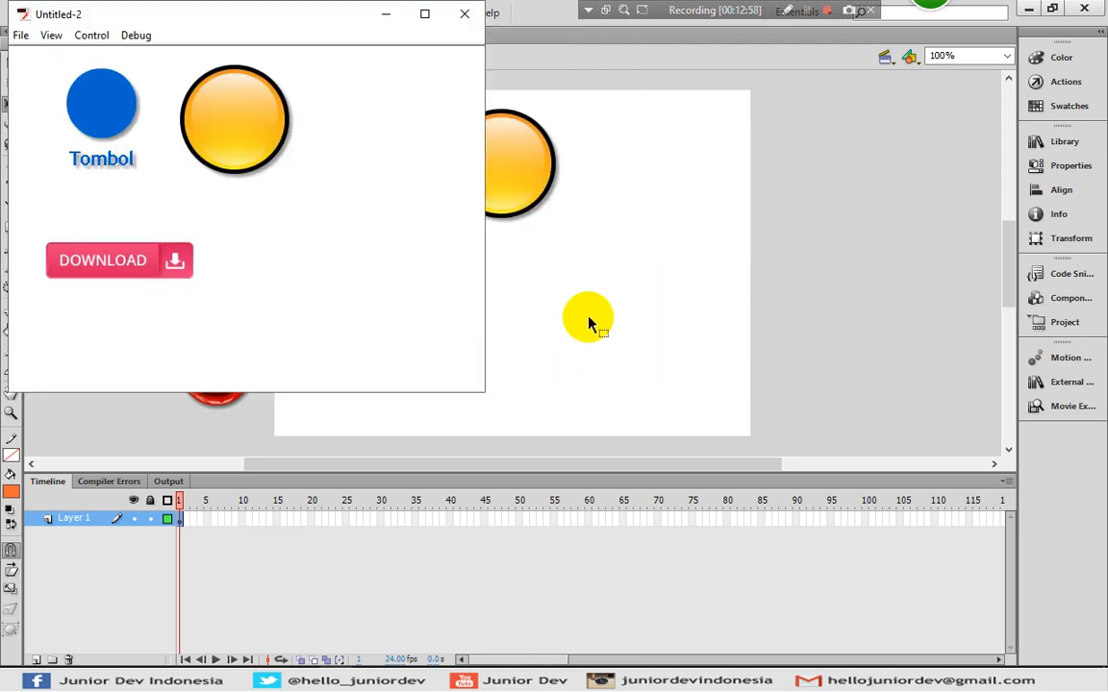
left_click(214, 277)
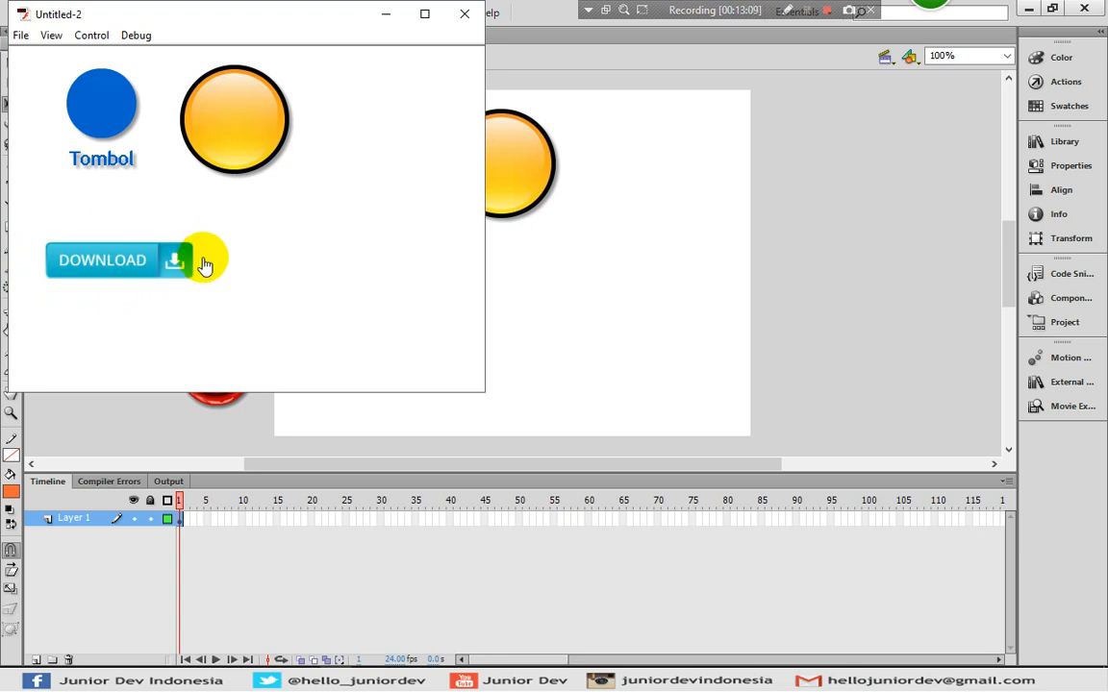
left_click(465, 13)
left_click(586, 322)
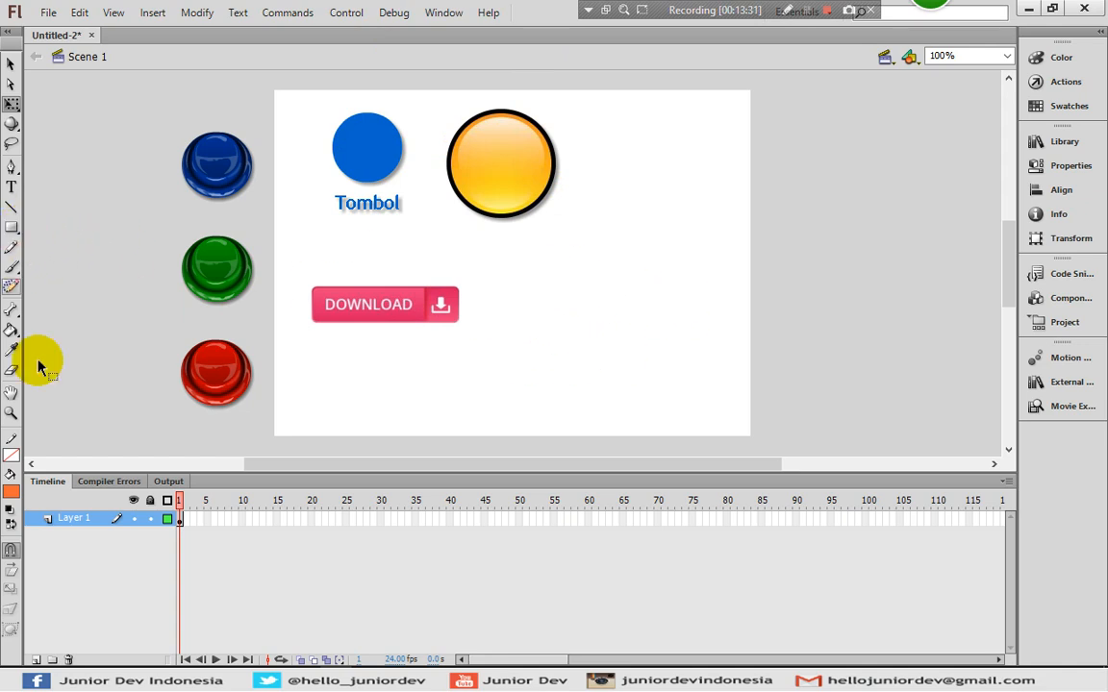
- Draw a wide blue-filled rectangle to the right of the DOWNLOAD button
left_click(11, 228)
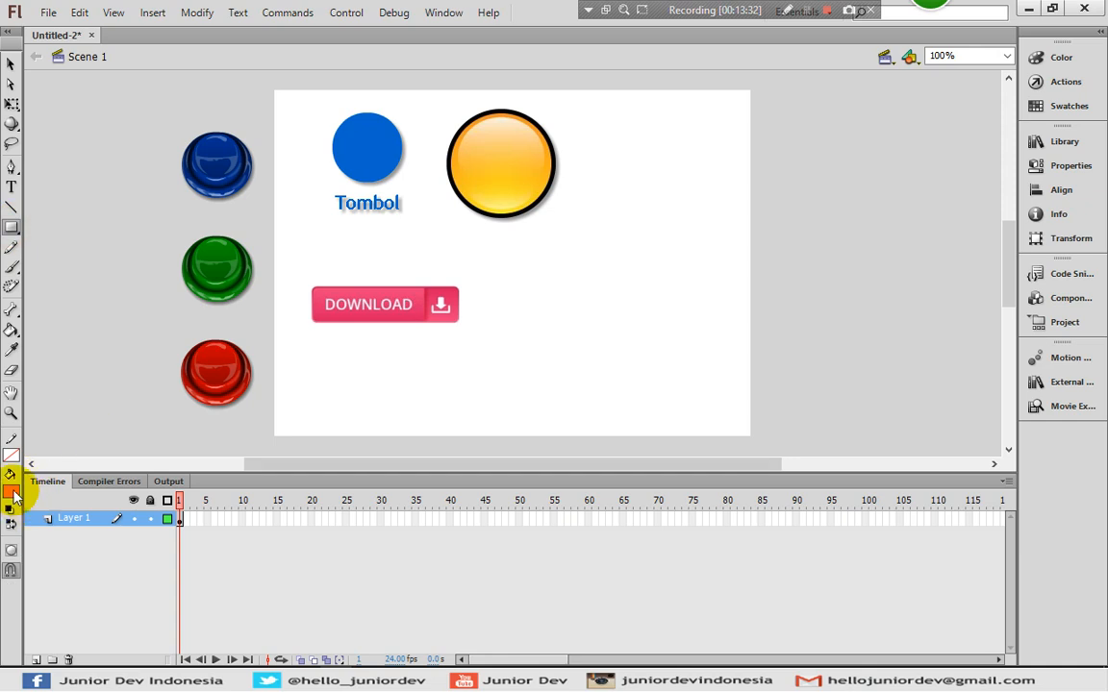
left_click(11, 492)
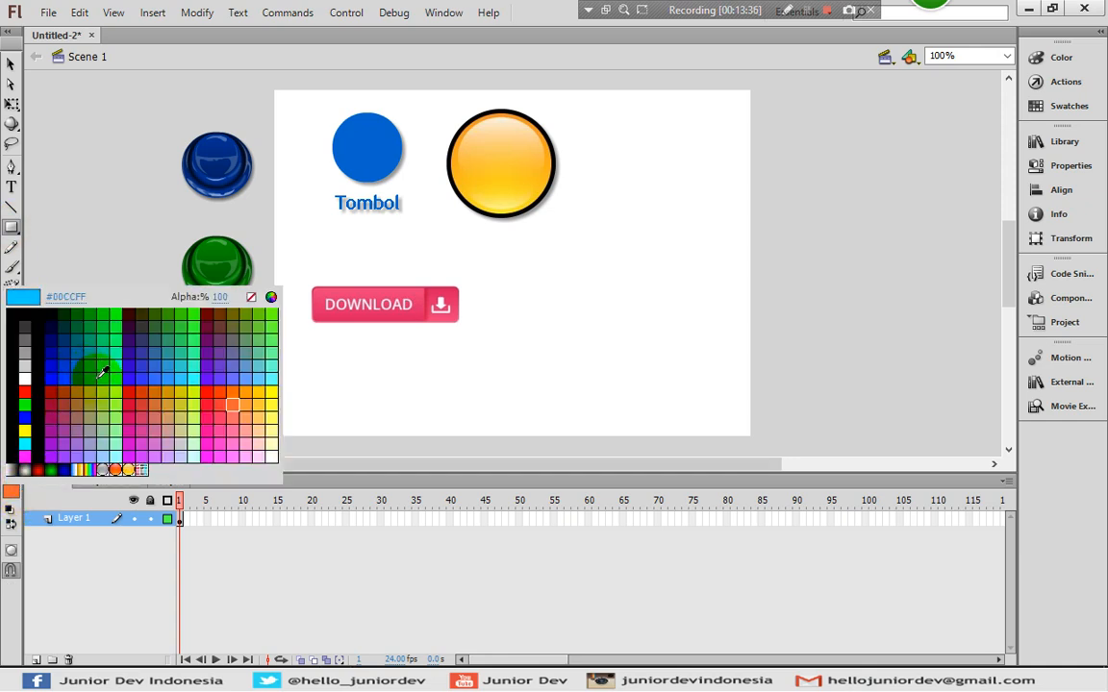
left_click(96, 376)
left_click_drag(523, 296, 679, 325)
- Convert the blue rectangle into Movie Clip Symbol 5 and open it for editing
left_click(10, 64)
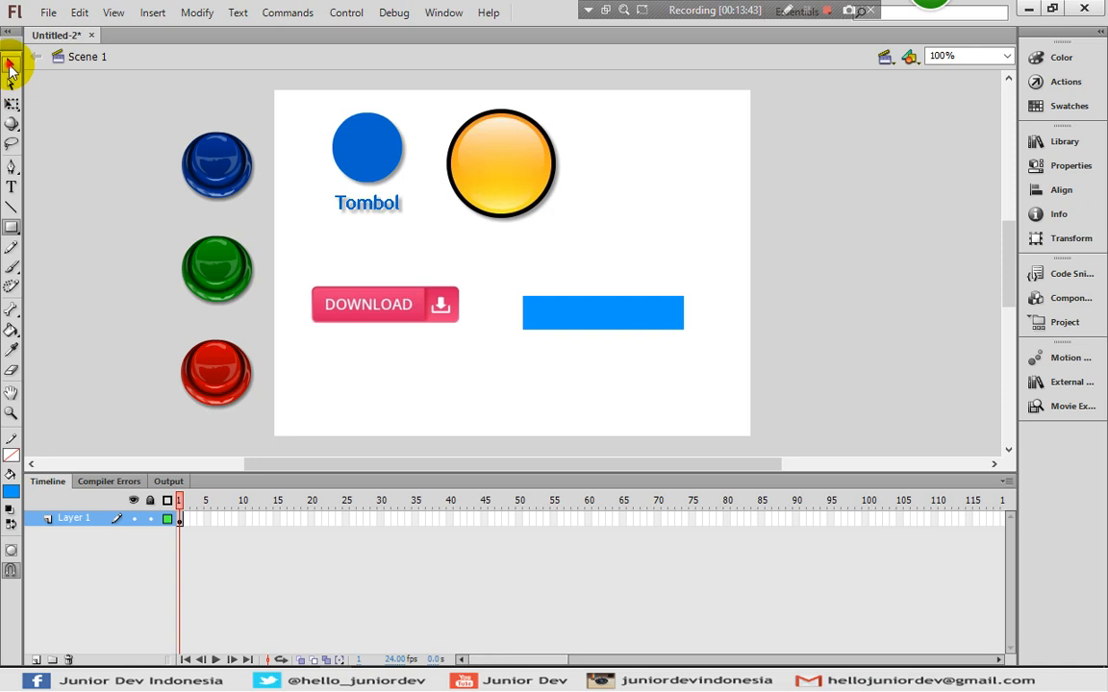
left_click(95, 230)
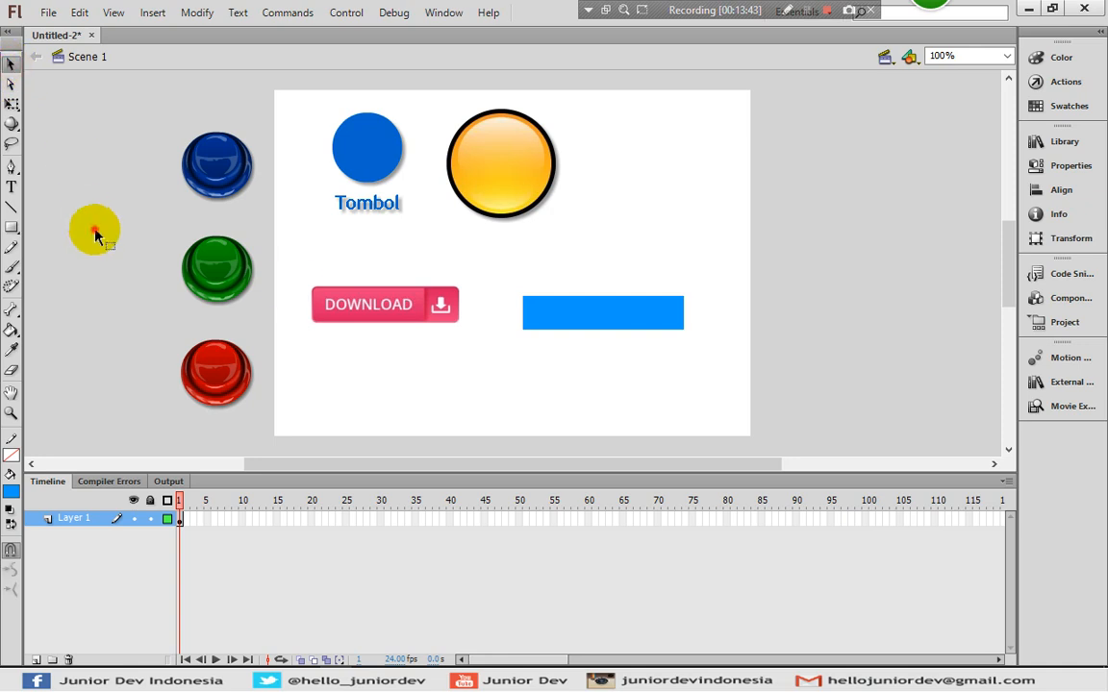
right_click(574, 319)
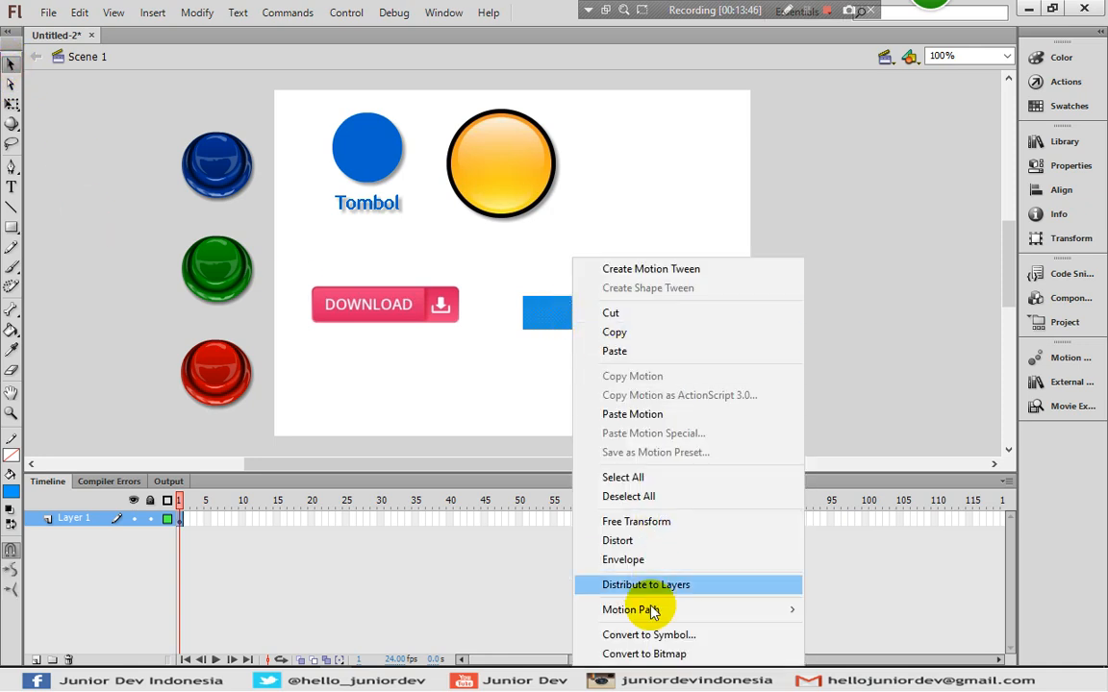
left_click(648, 634)
left_click(282, 279)
left_click(264, 294)
left_click(496, 252)
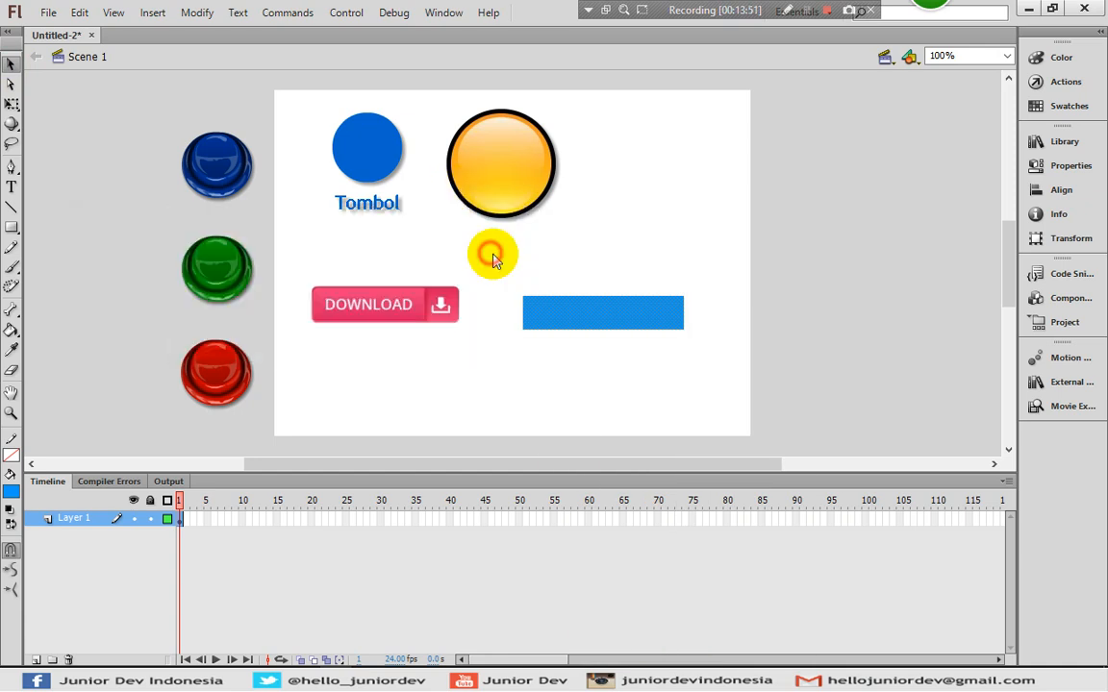
left_click(489, 423)
double_click(588, 314)
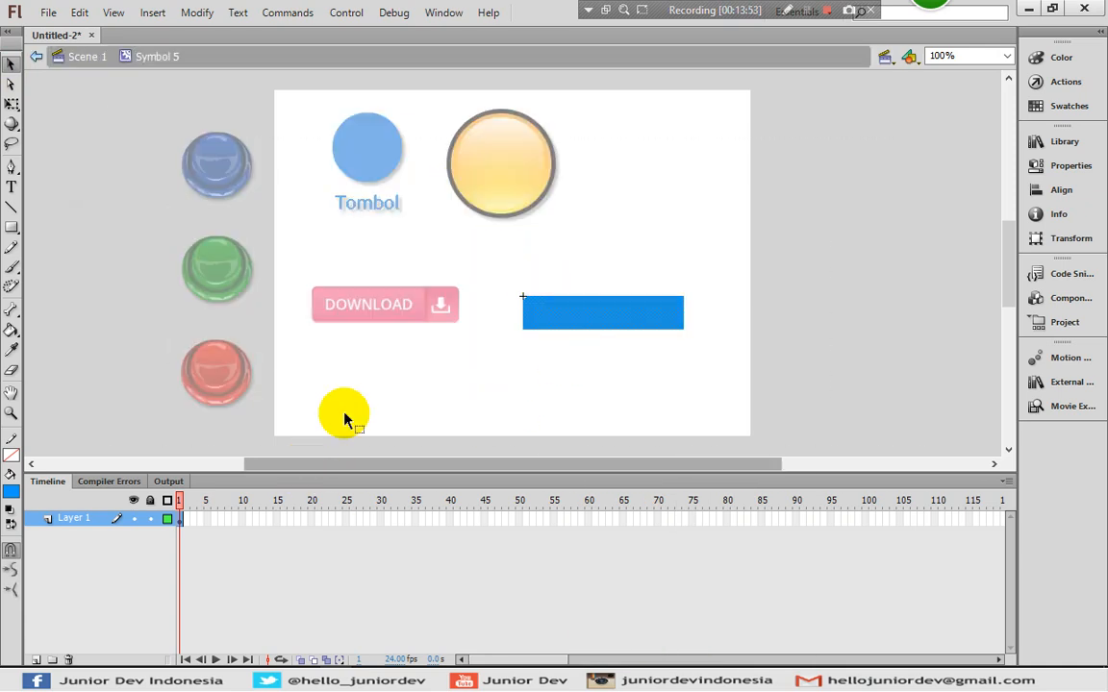
- On a new layer, add cyan 'Tombol' text and move it onto the blue bar
left_click(34, 659)
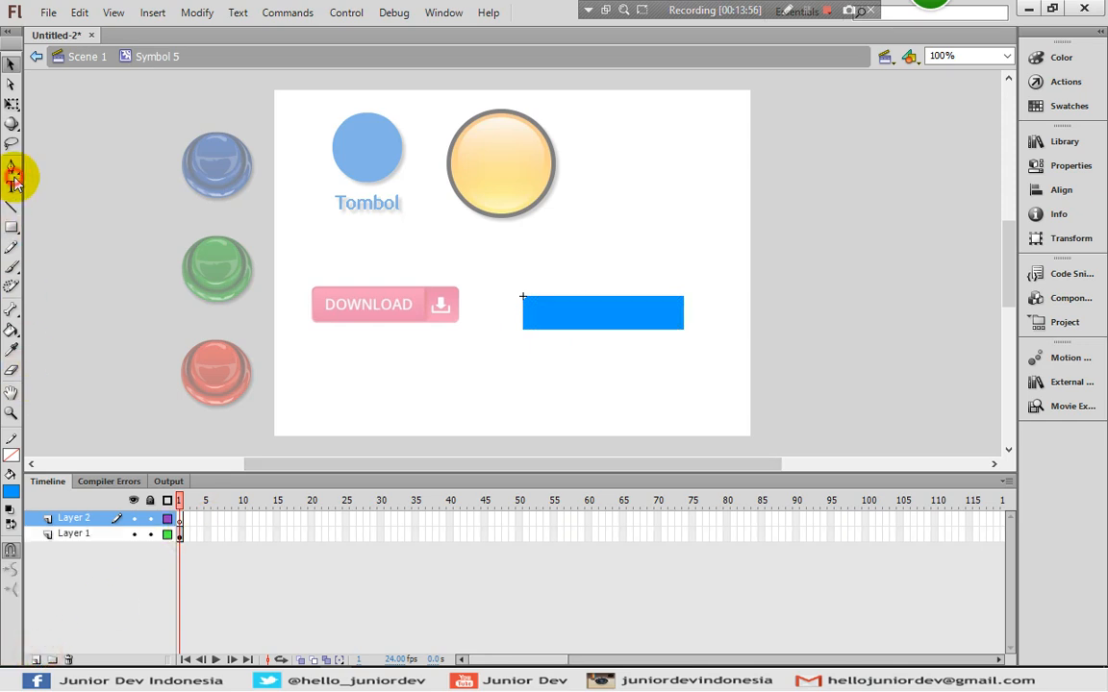
left_click(12, 187)
left_click(10, 492)
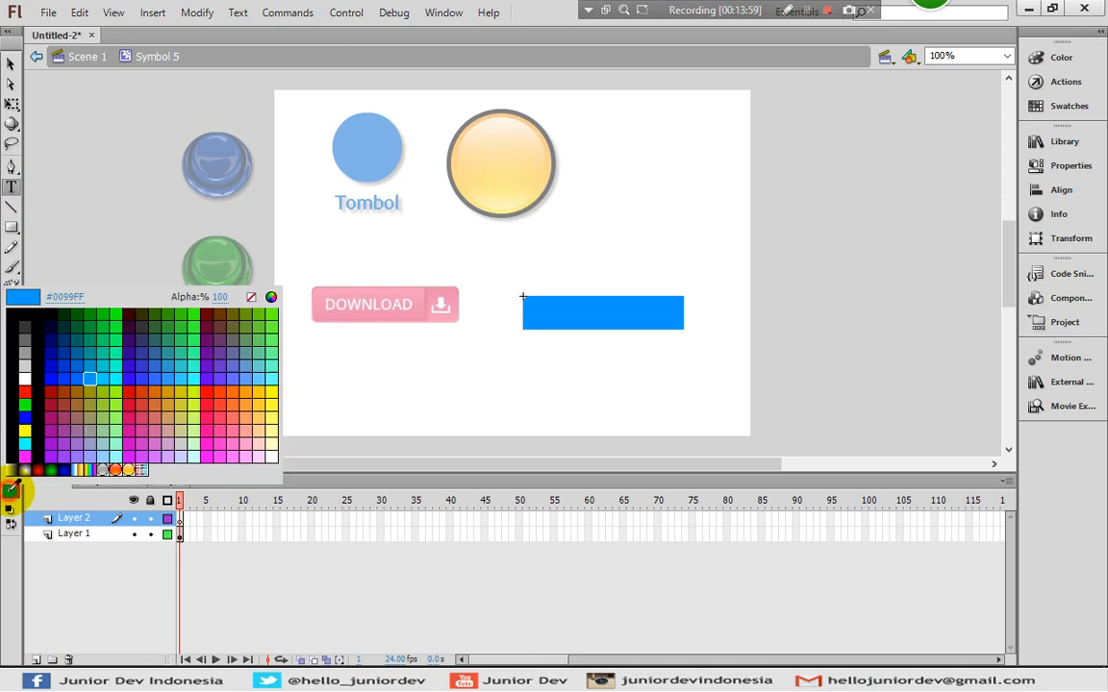
left_click(117, 381)
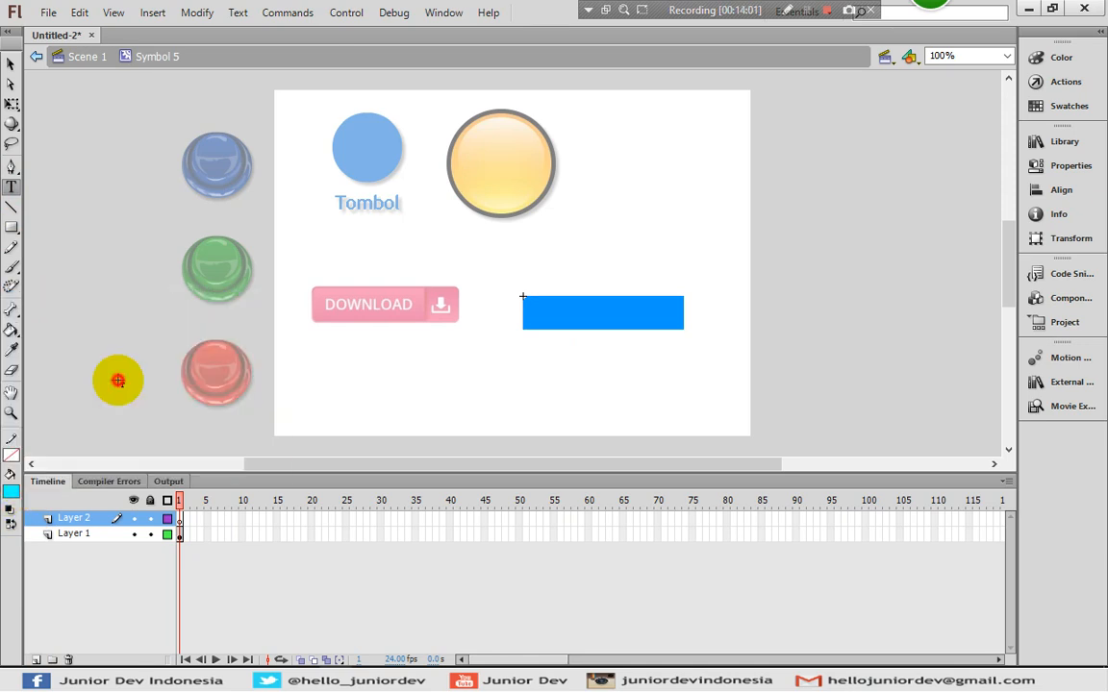
left_click(543, 271)
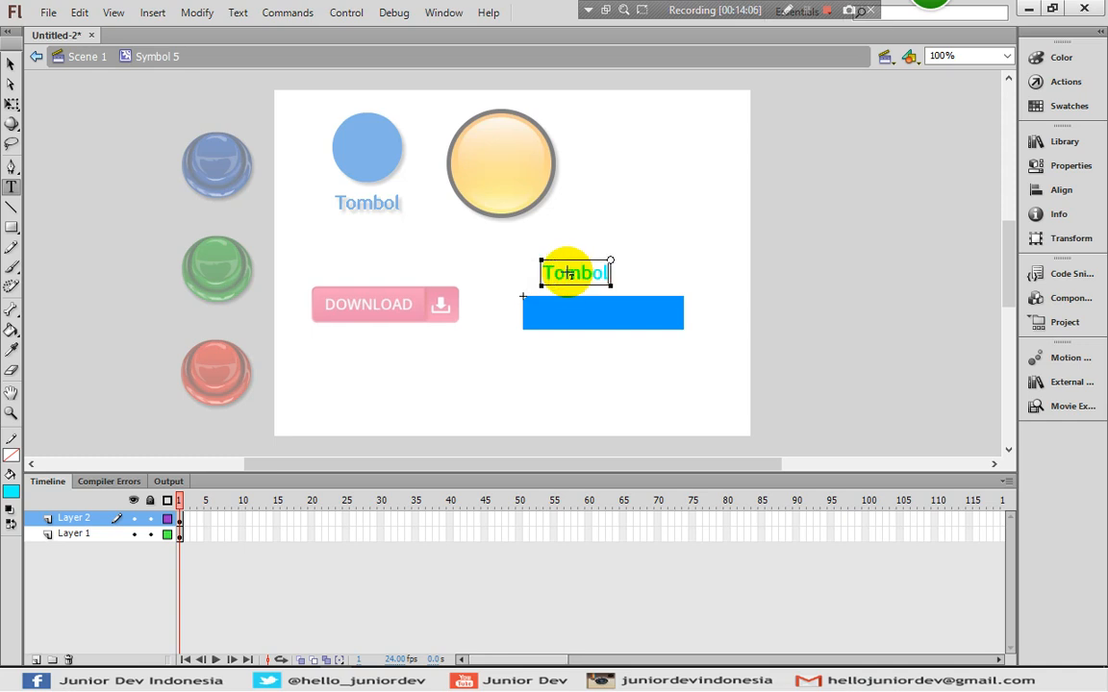
left_click(11, 64)
left_click_drag(611, 279, 600, 324)
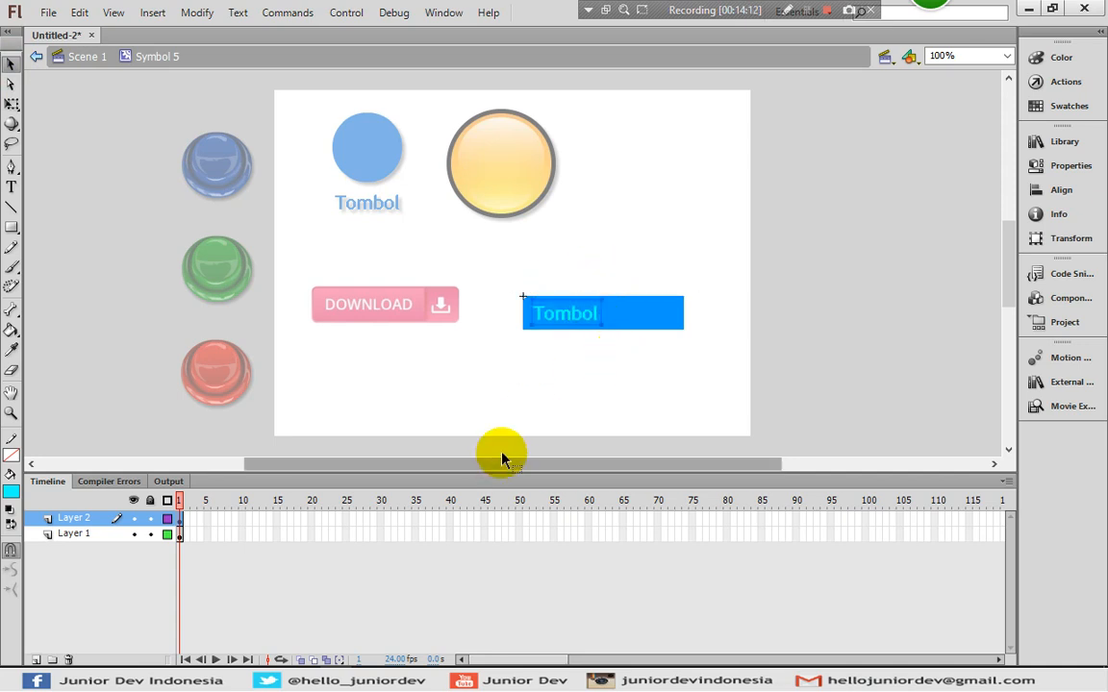
- Select the Tombol text and break it apart into shapes with Ctrl+B
left_click(616, 330)
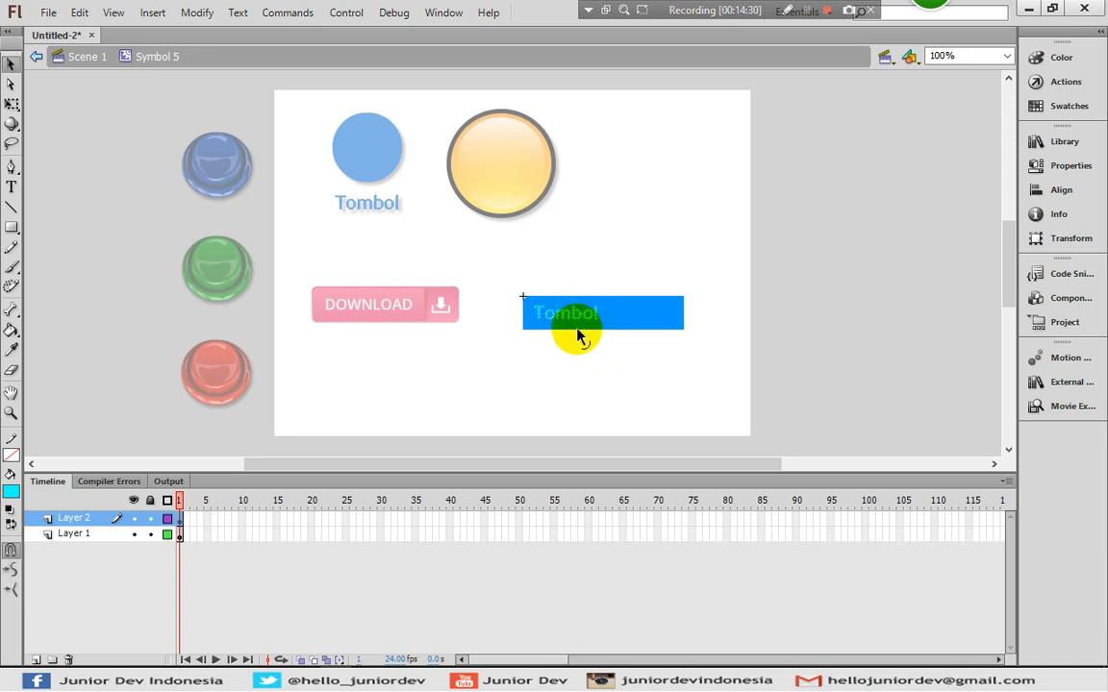
key("ctrl+z")
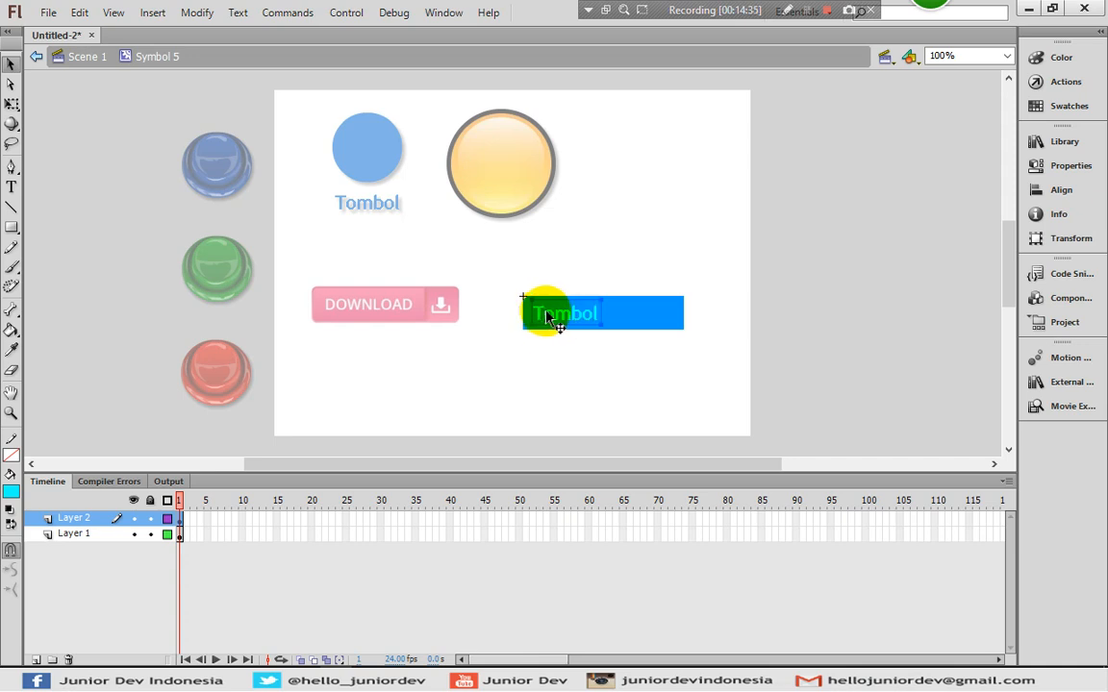
double_click(552, 311)
left_click(11, 63)
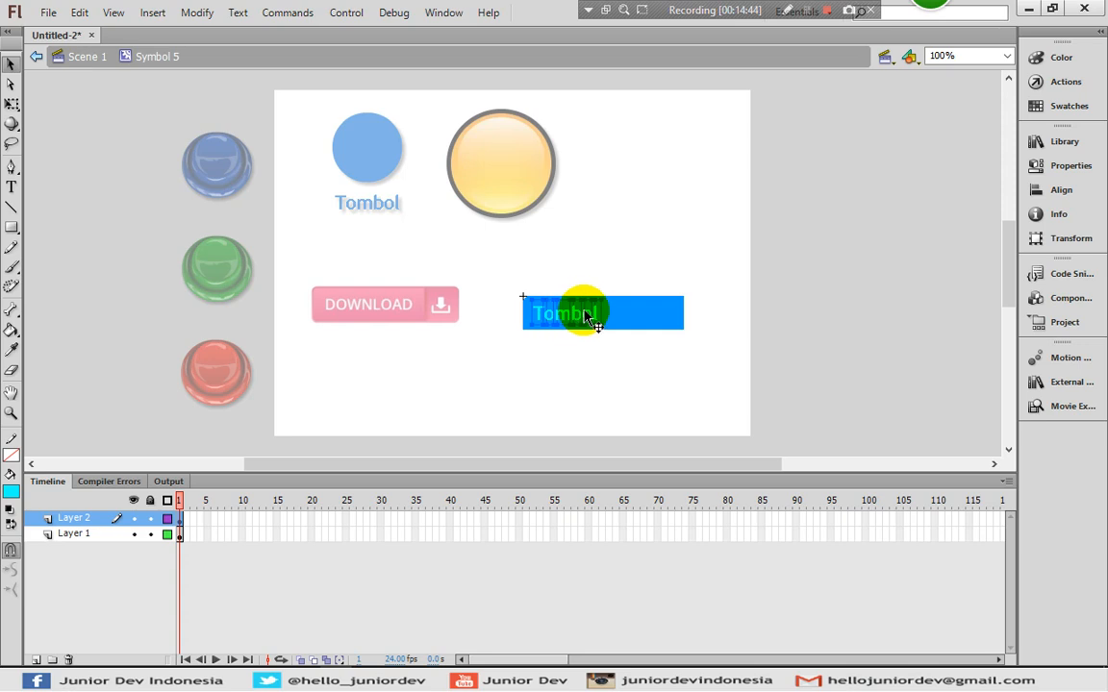
key("ctrl+b")
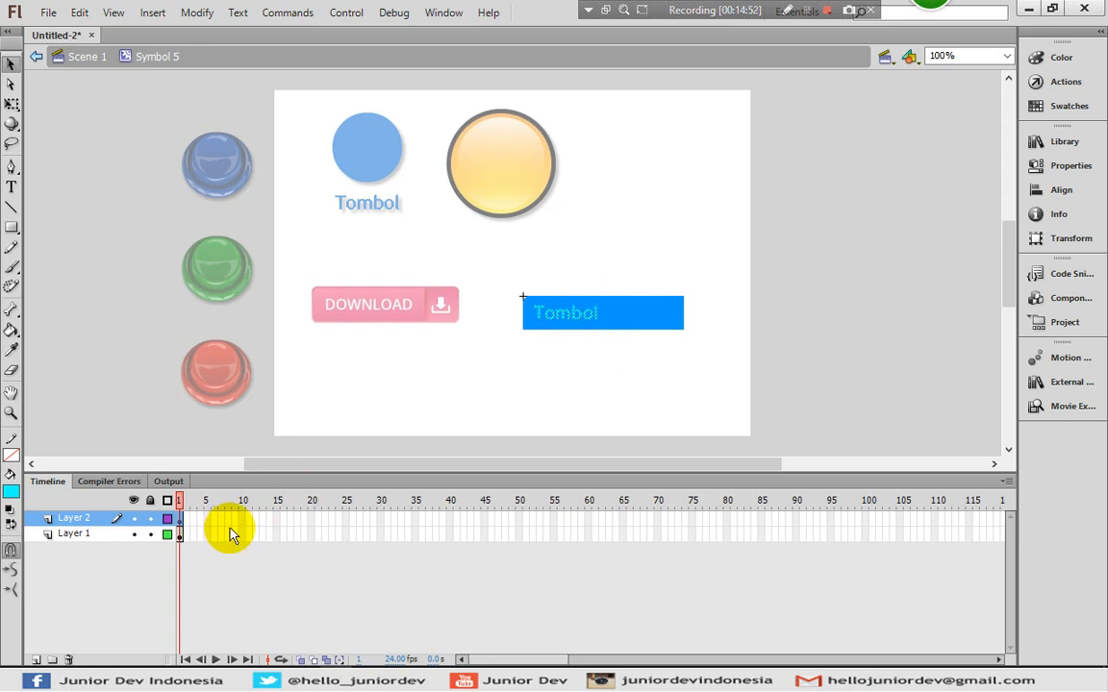
- Create a shape tween starting at frame 1 of Layer 1
left_click(283, 534)
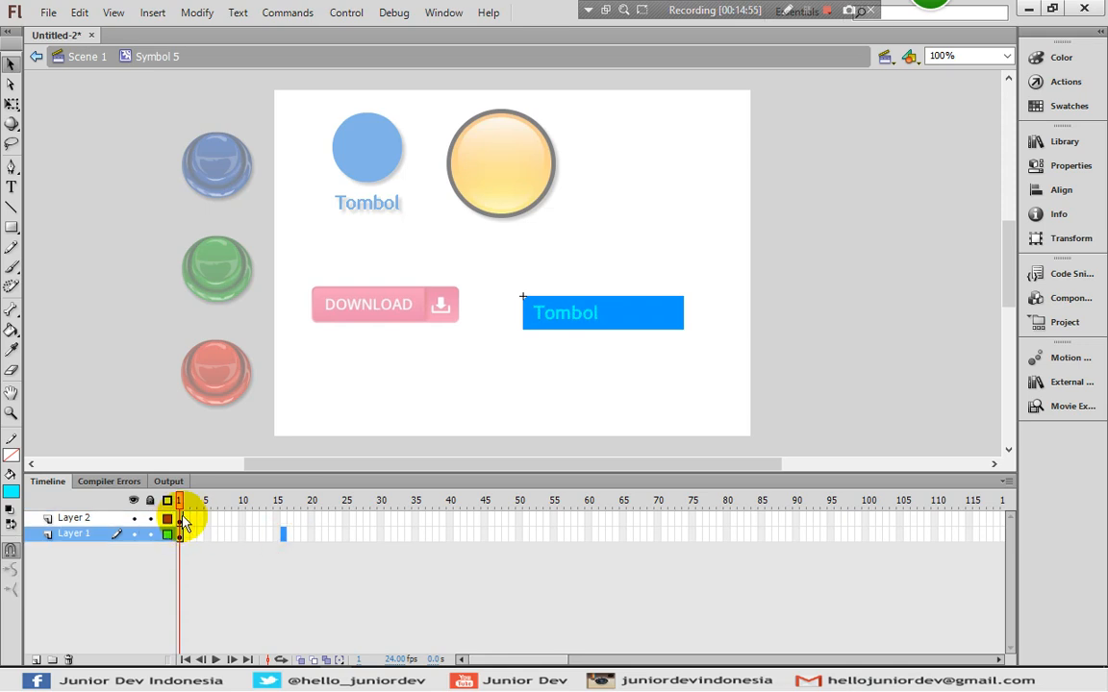
left_click(179, 534)
right_click(179, 527)
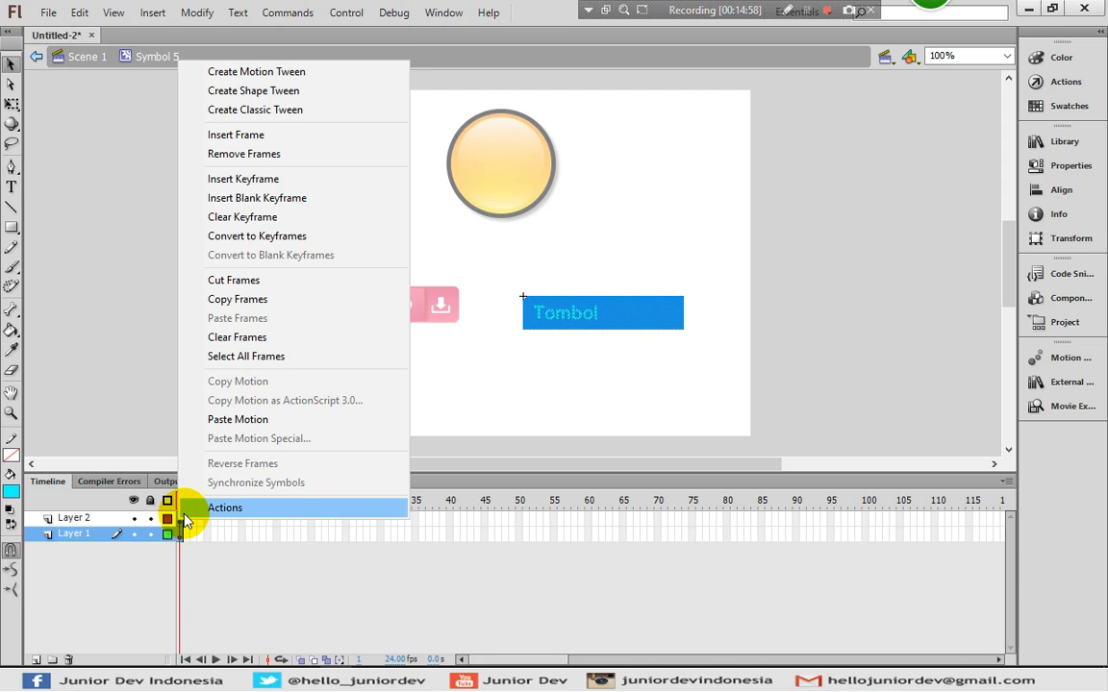
left_click(252, 95)
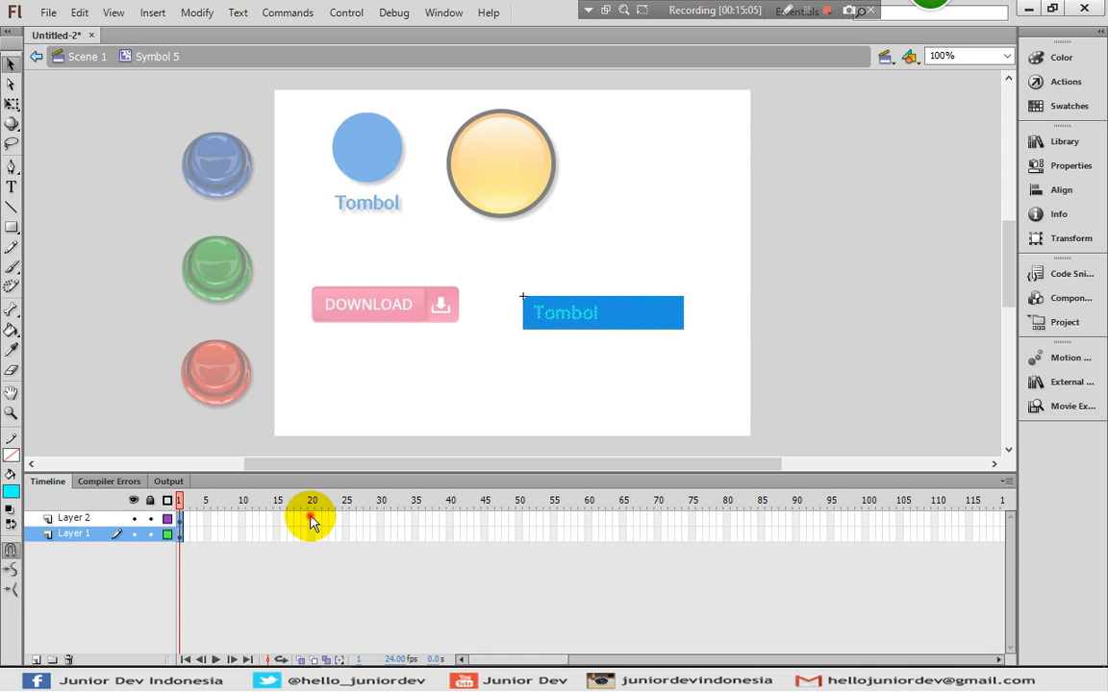
- Insert keyframes at frame 20 on both layers and select Layer 1's tween span
left_click_drag(311, 521, 310, 543)
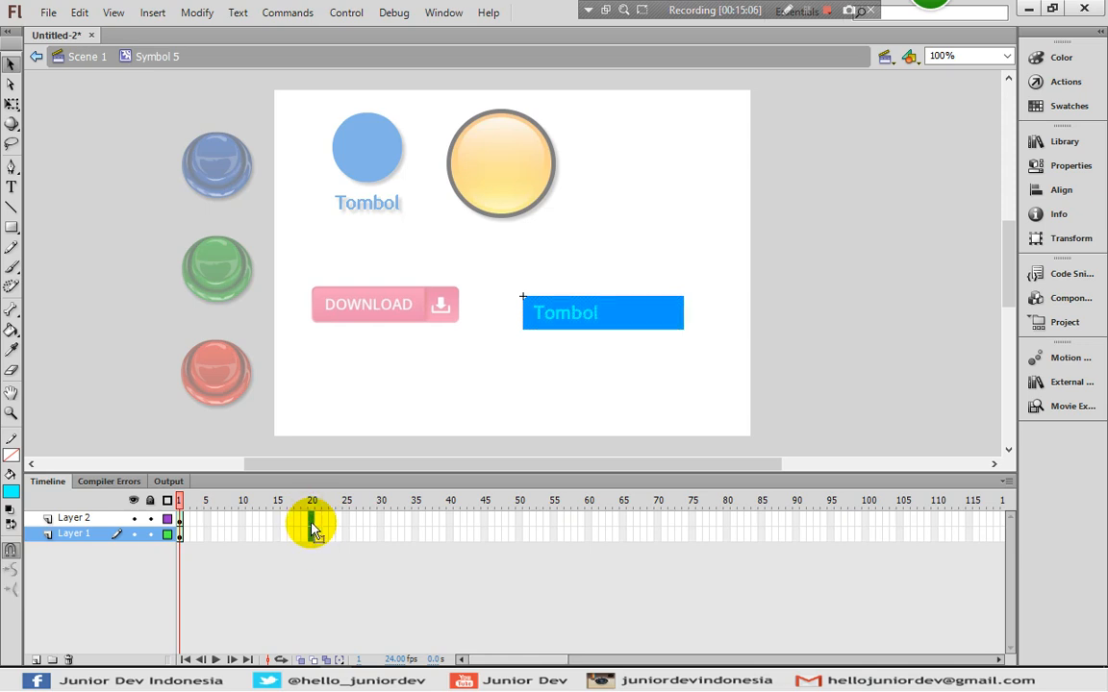
right_click(311, 529)
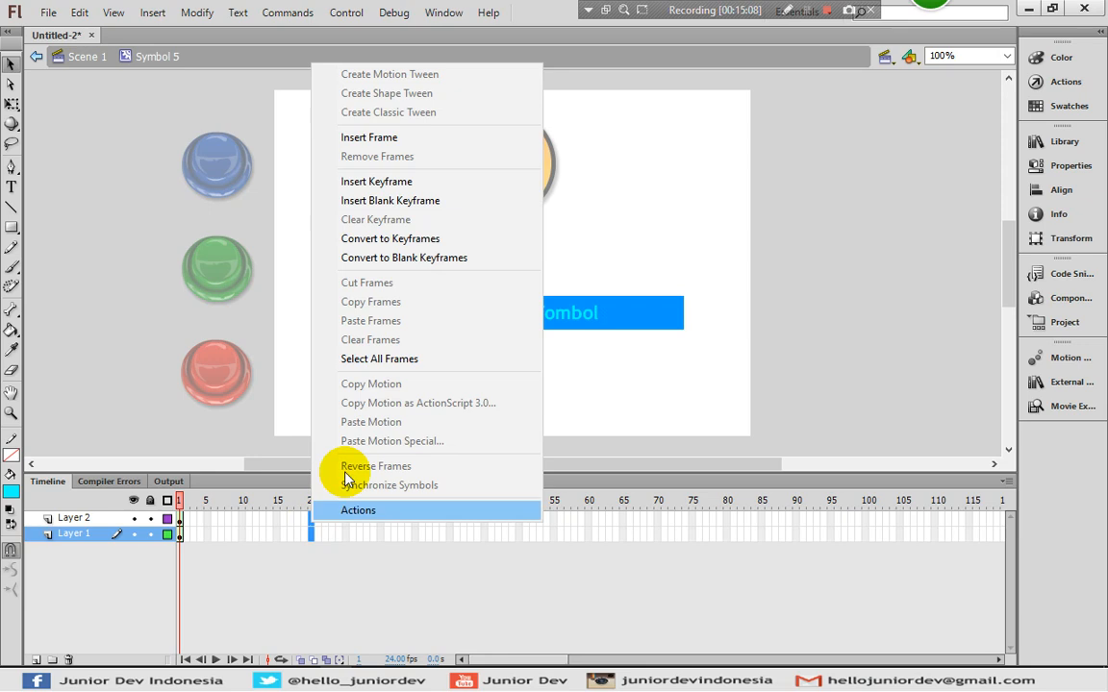
left_click(371, 181)
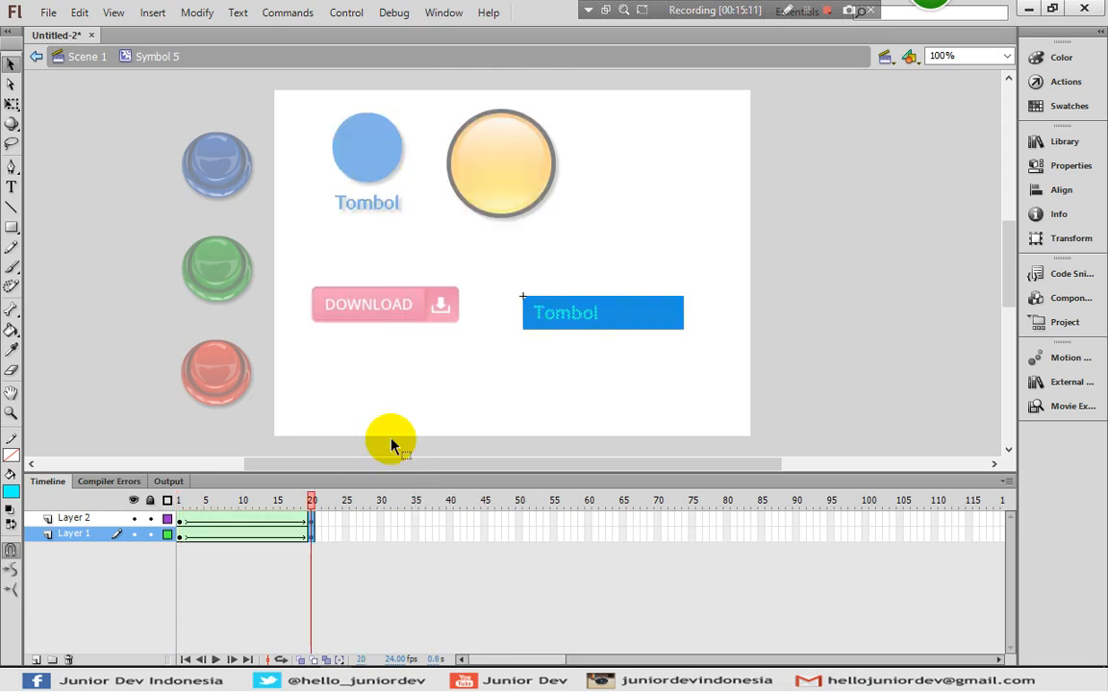
left_click(181, 520)
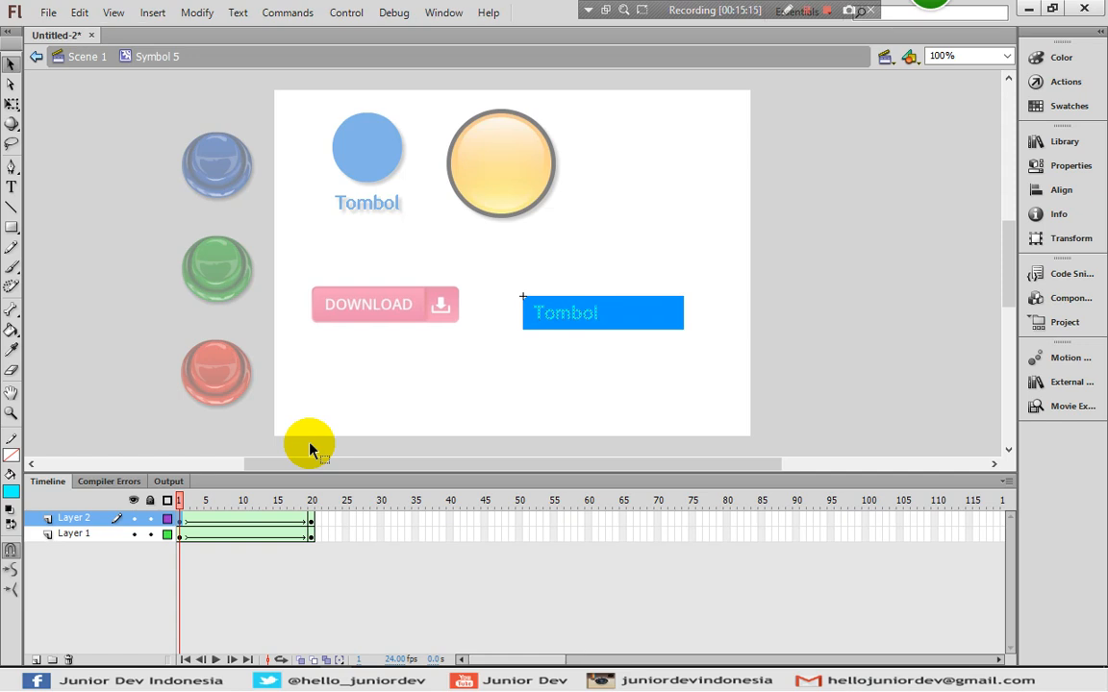
left_click_drag(200, 540, 309, 535)
- At frame 20, narrow the Tombol rectangle and fill it with blue #0066FF
left_click(12, 104)
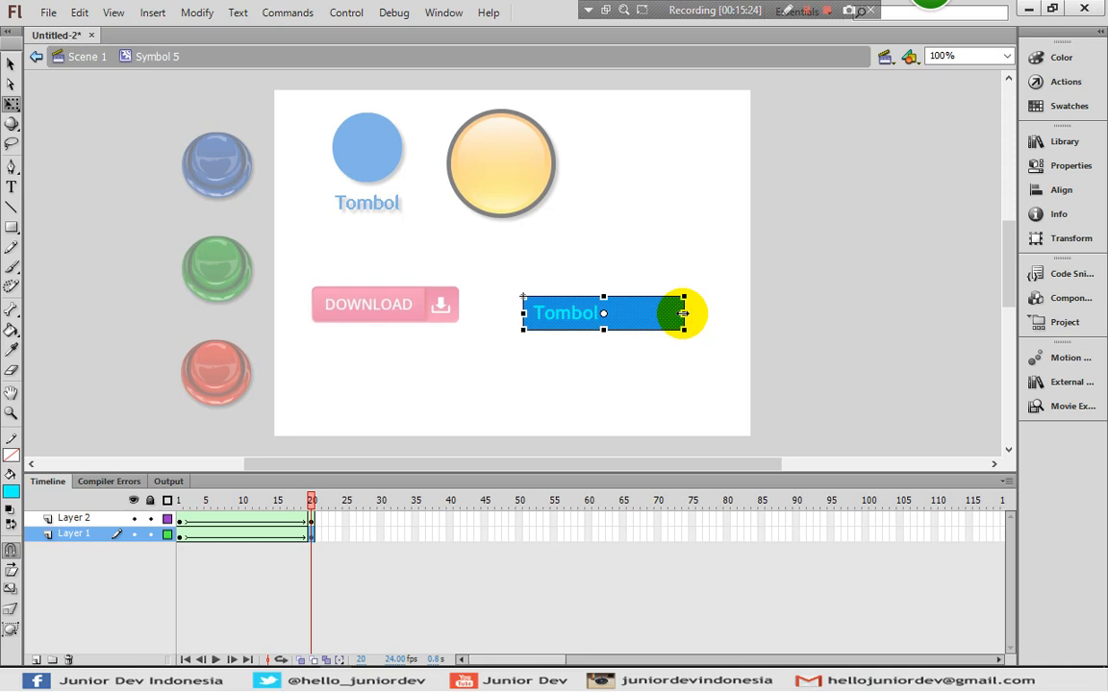
left_click_drag(684, 314, 654, 314)
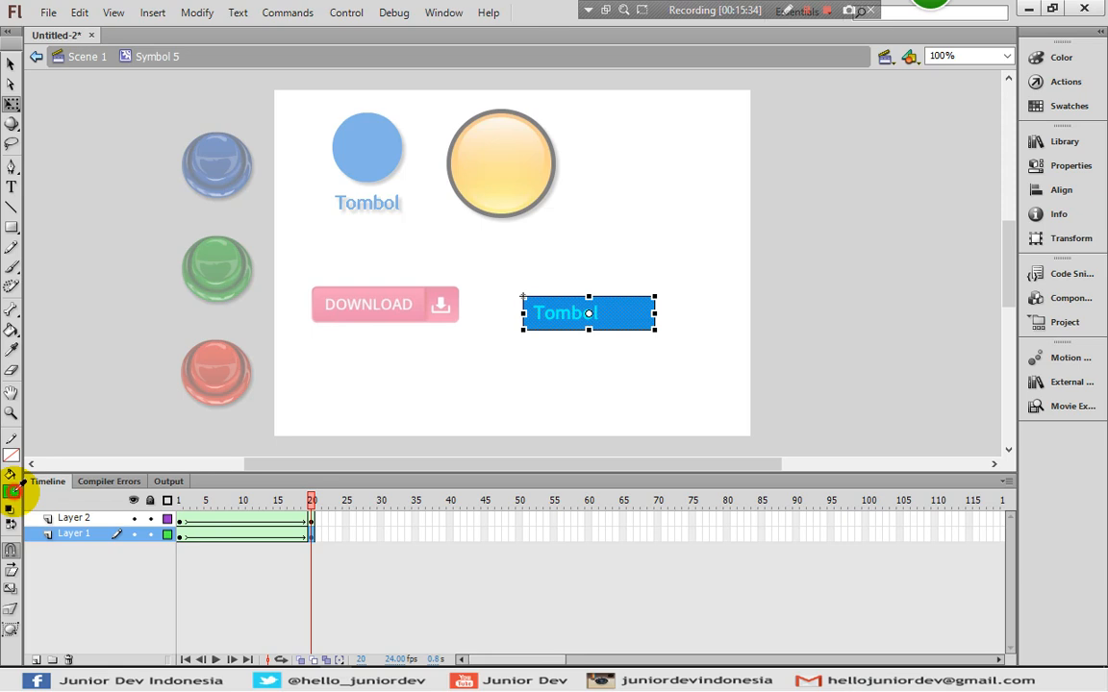
left_click(12, 492)
left_click(14, 498)
left_click(11, 494)
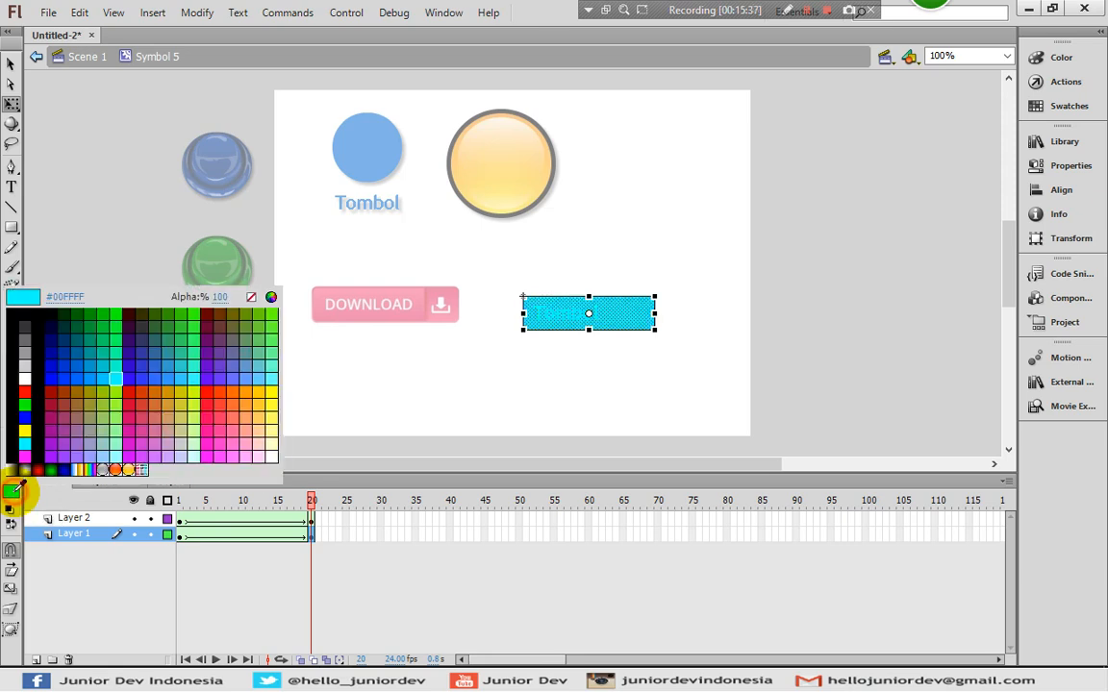
left_click(79, 382)
left_click(333, 425)
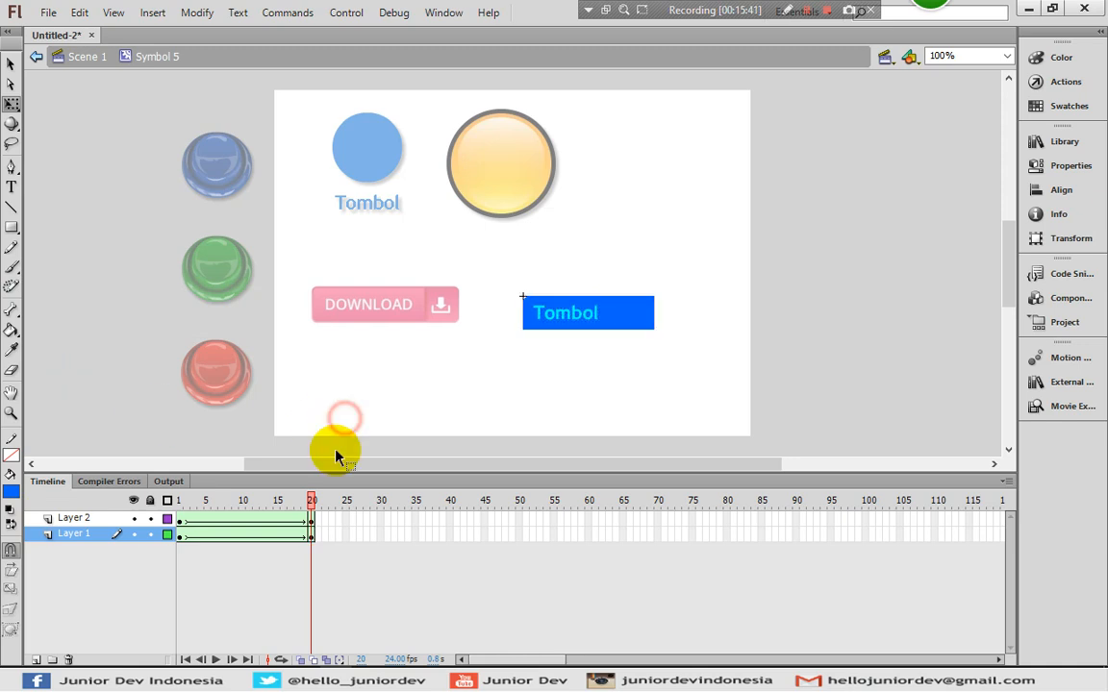
- Make the Tombol text white at frame 20 and add Layer 3
left_click(309, 518)
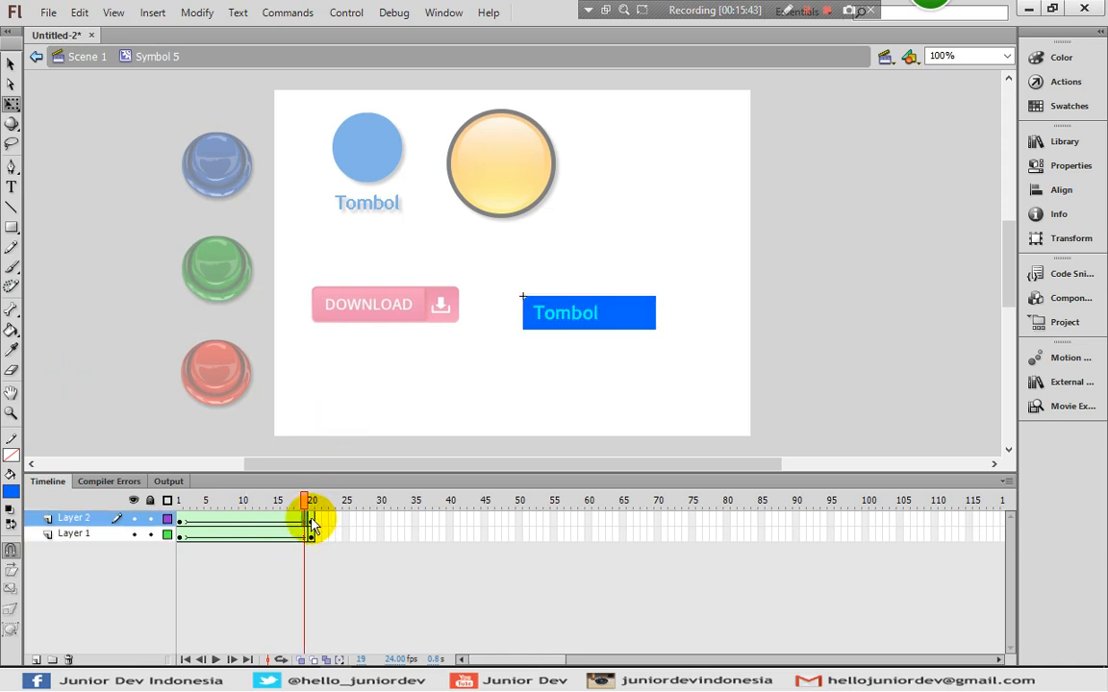
left_click(486, 408)
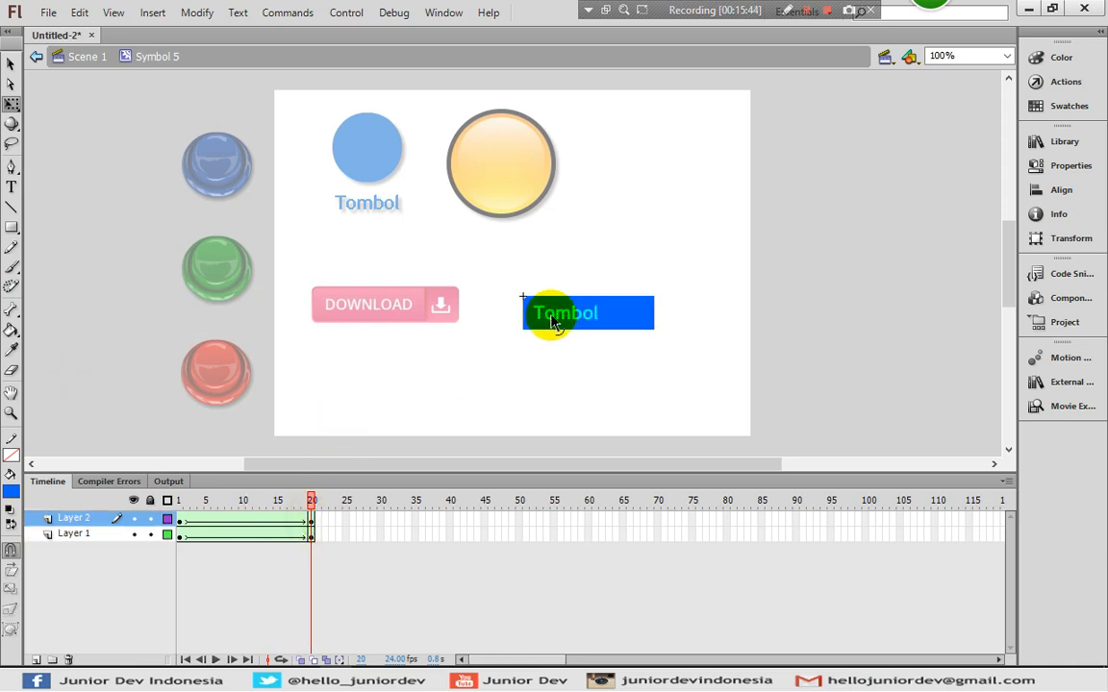
left_click(311, 524)
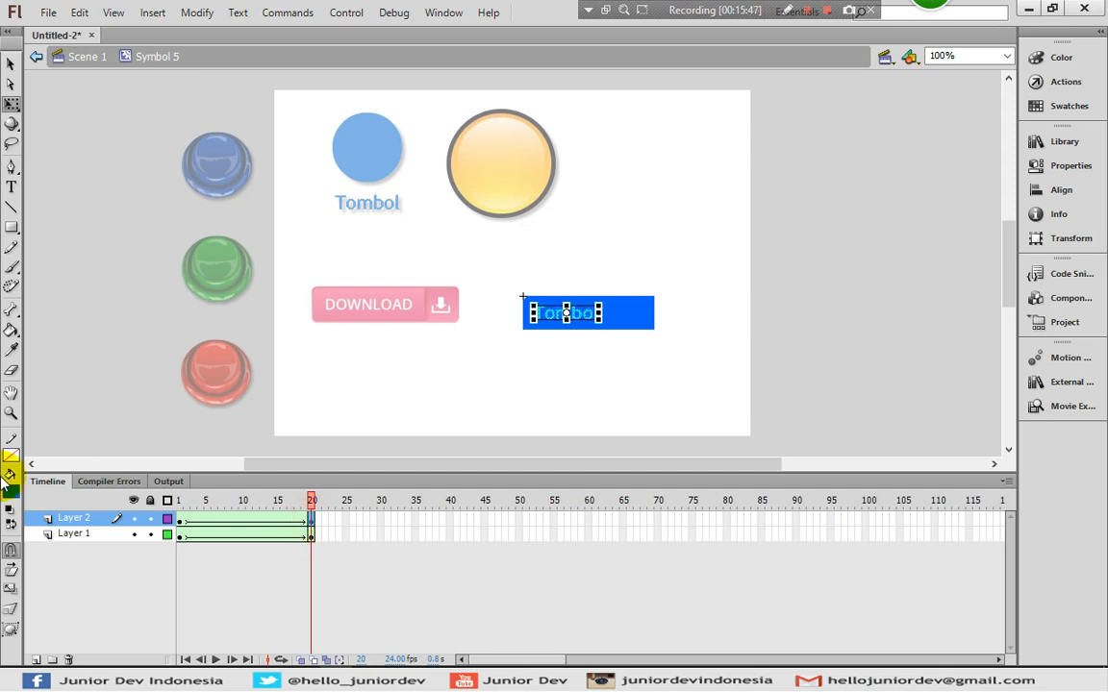
left_click(11, 492)
left_click(29, 364)
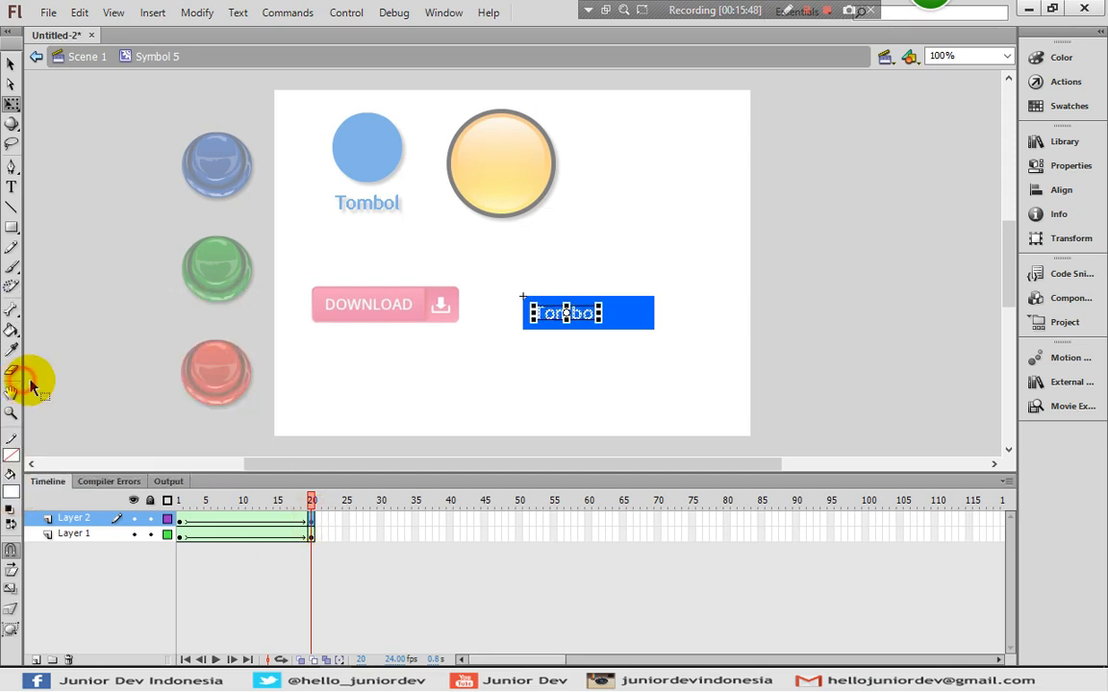
left_click(507, 439)
left_click_drag(181, 519, 313, 527)
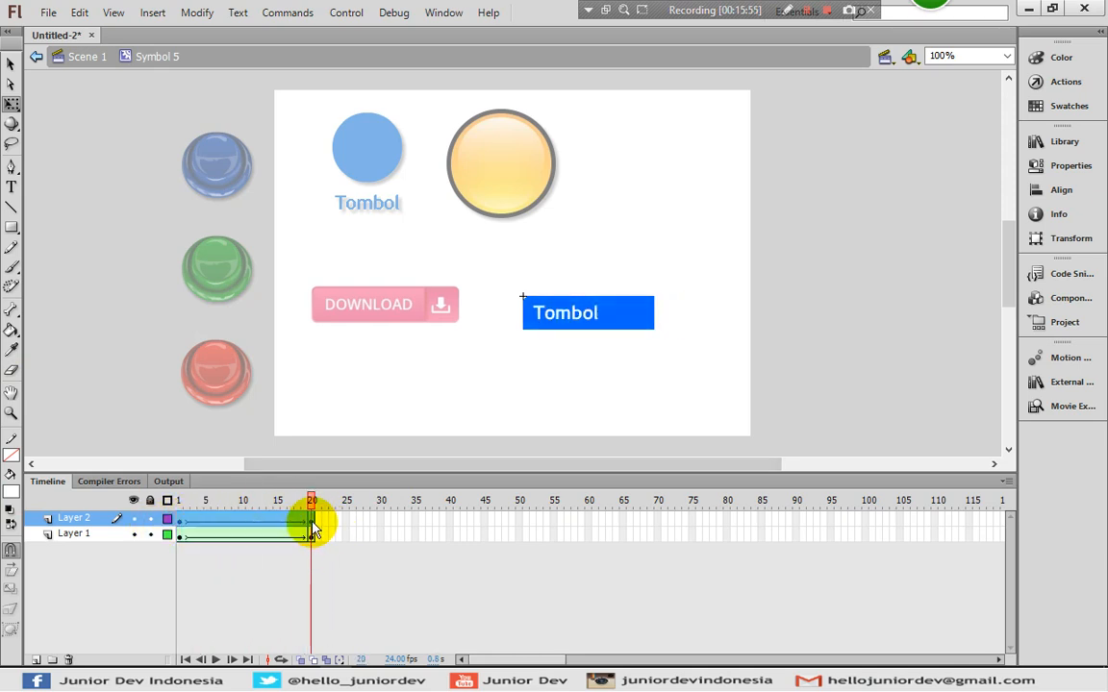
left_click(35, 660)
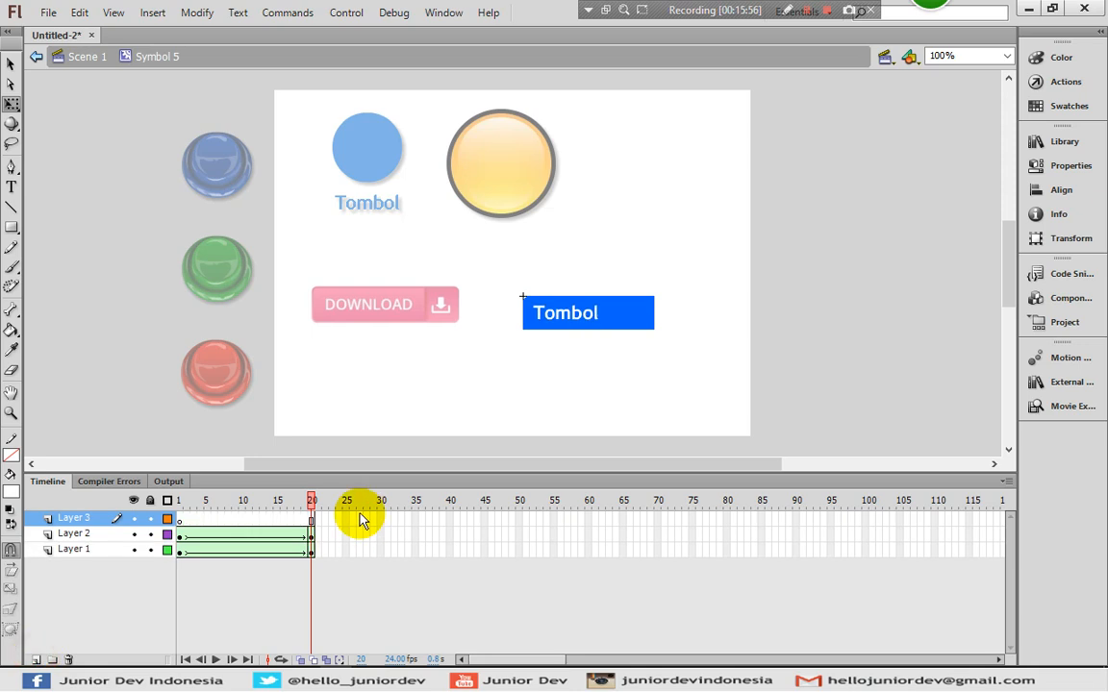
- Insert a keyframe at frame 20 of Layer 3 and give it a stop(); action
right_click(313, 520)
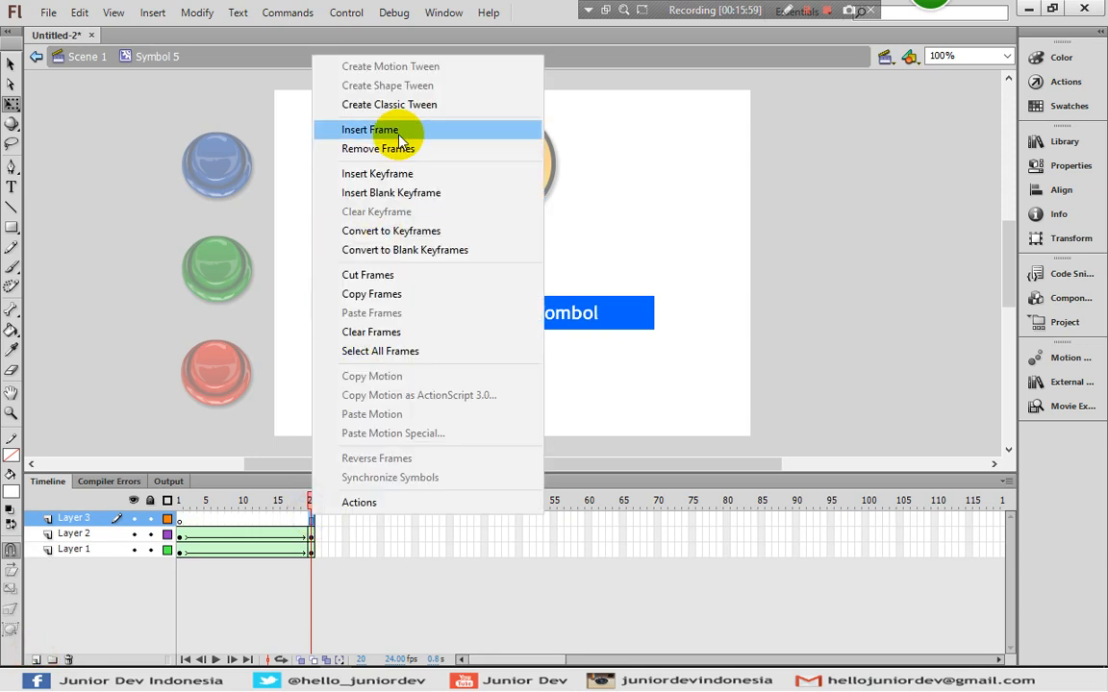
left_click(394, 174)
left_click(1037, 82)
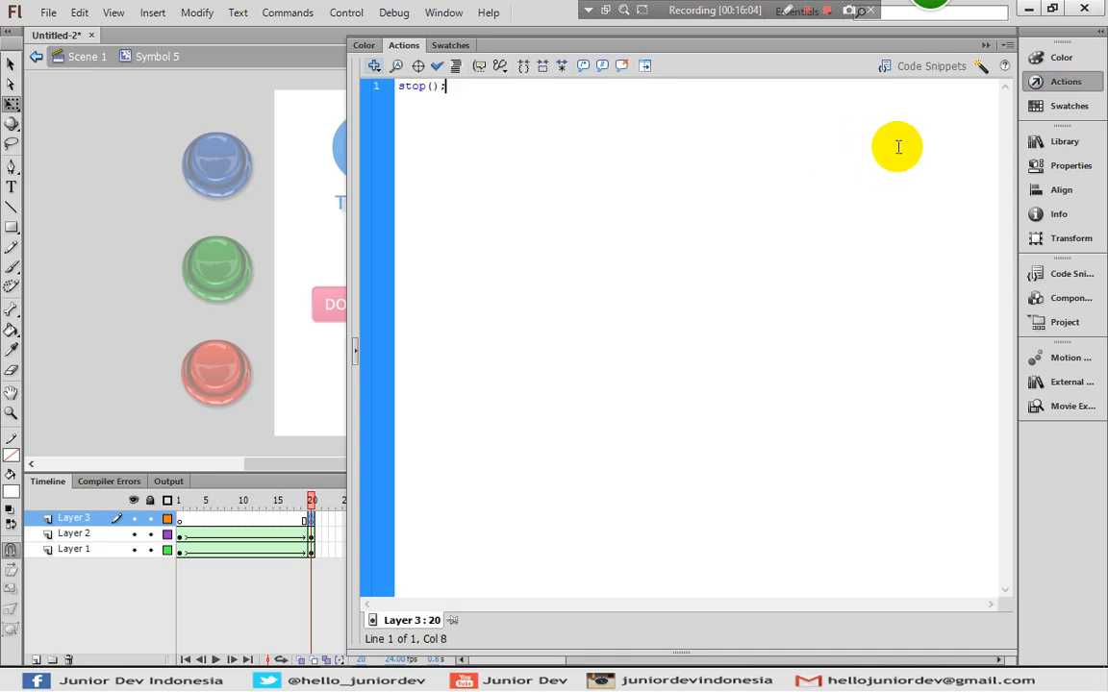
left_click(1036, 81)
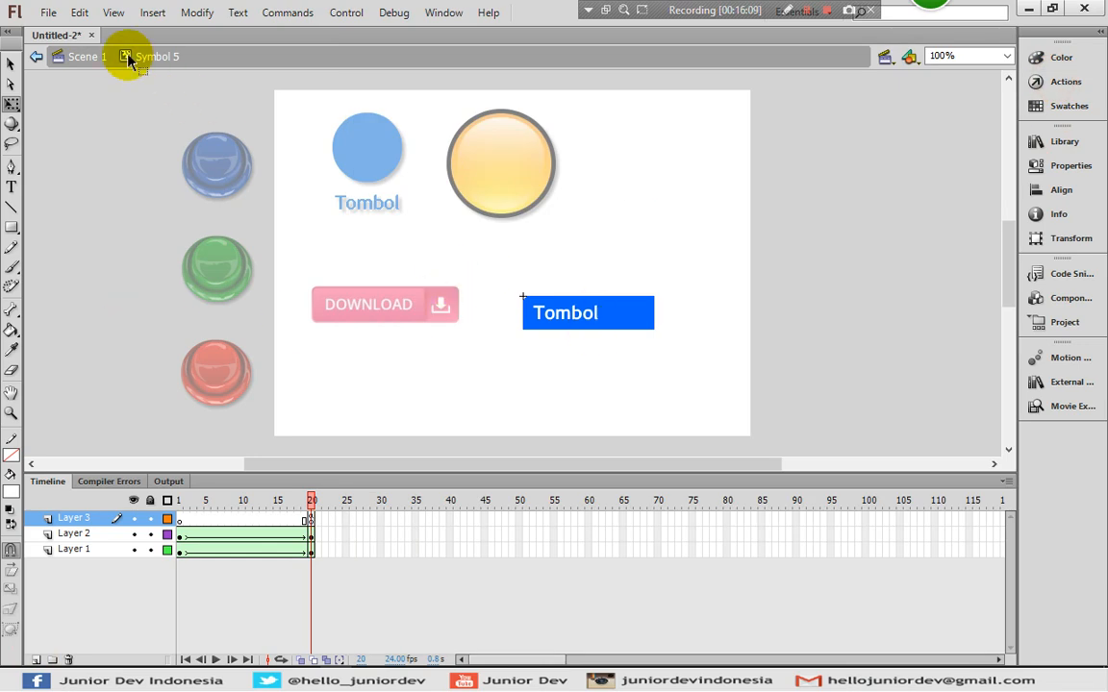
- Convert the Tombol instance on Scene 1 into button Symbol 6, then open it at its Over frame
left_click(86, 56)
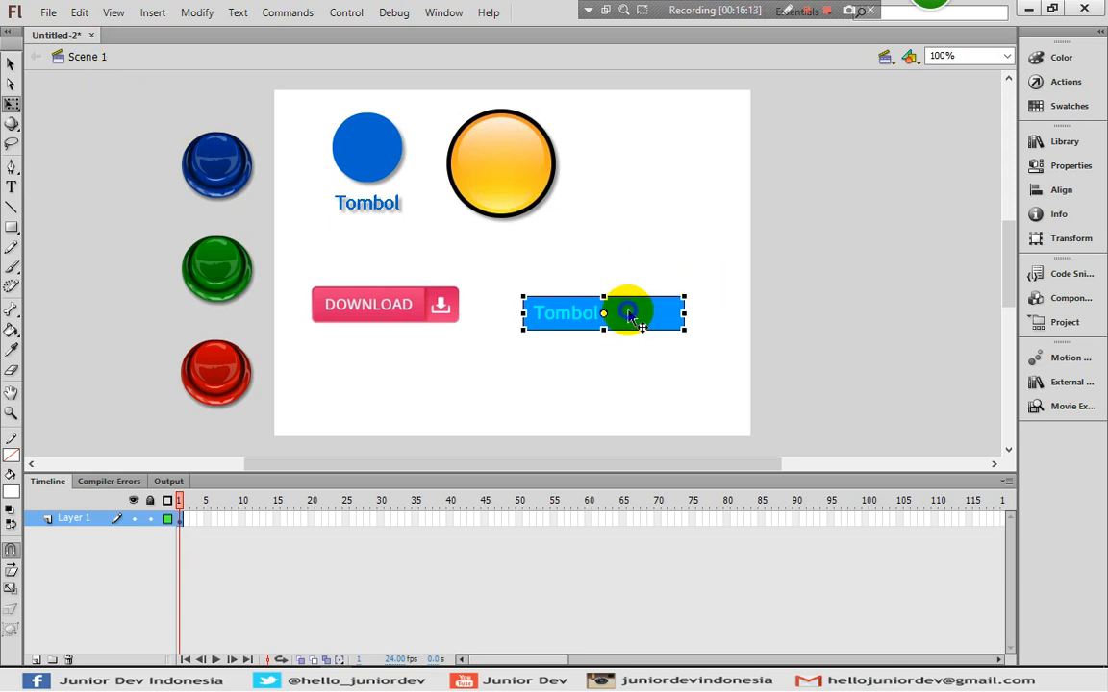
right_click(631, 314)
left_click(685, 573)
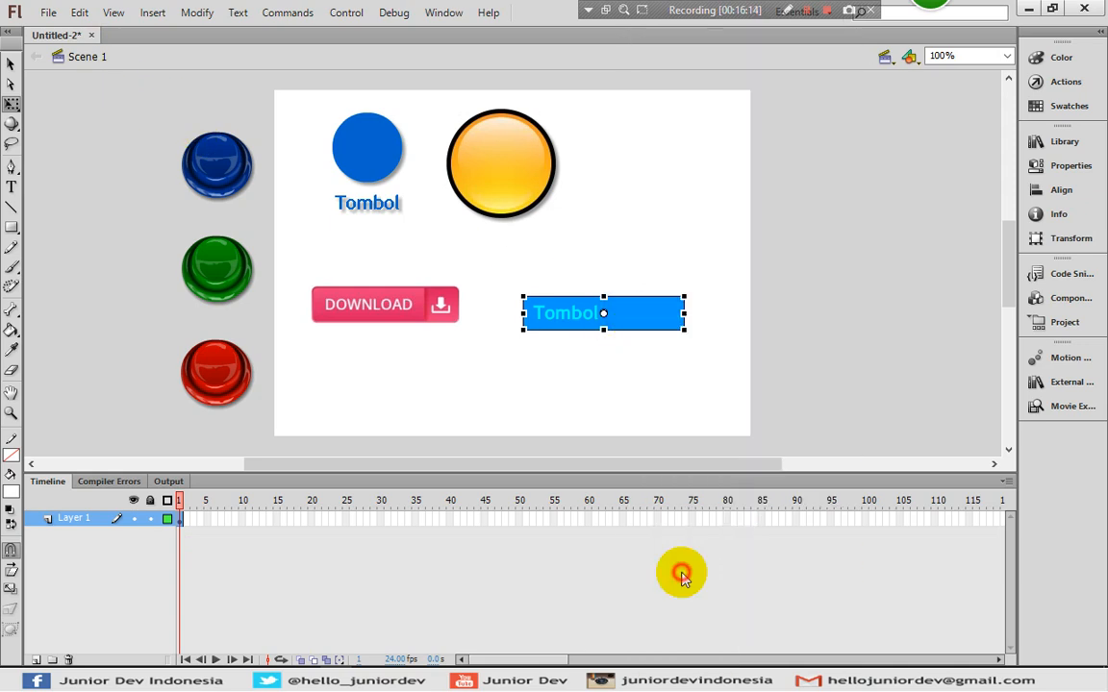
left_click(301, 278)
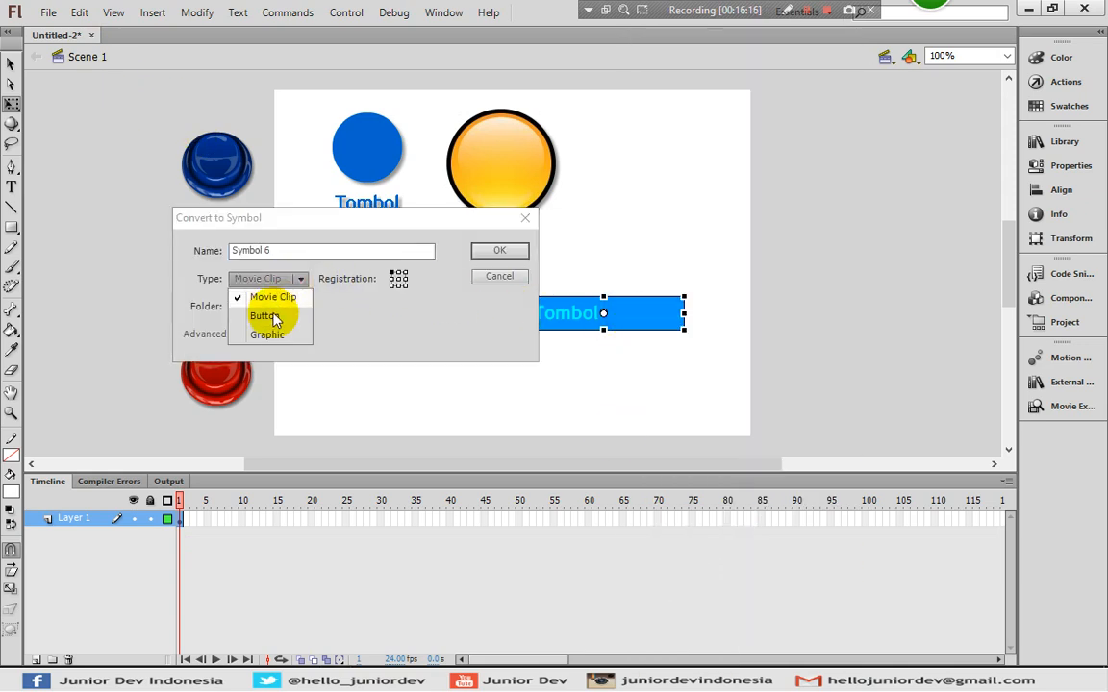
left_click(269, 315)
left_click(495, 251)
left_click(589, 322)
double_click(588, 322)
left_click(221, 522)
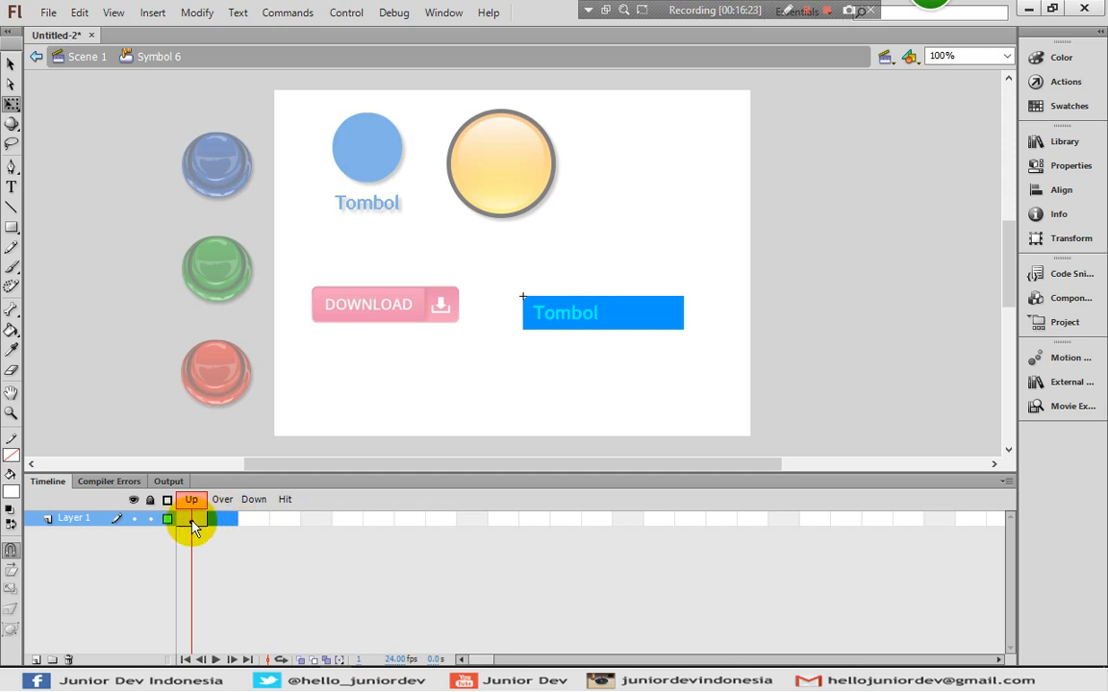
- Insert a keyframe in the Tombol button's Over state
right_click(228, 517)
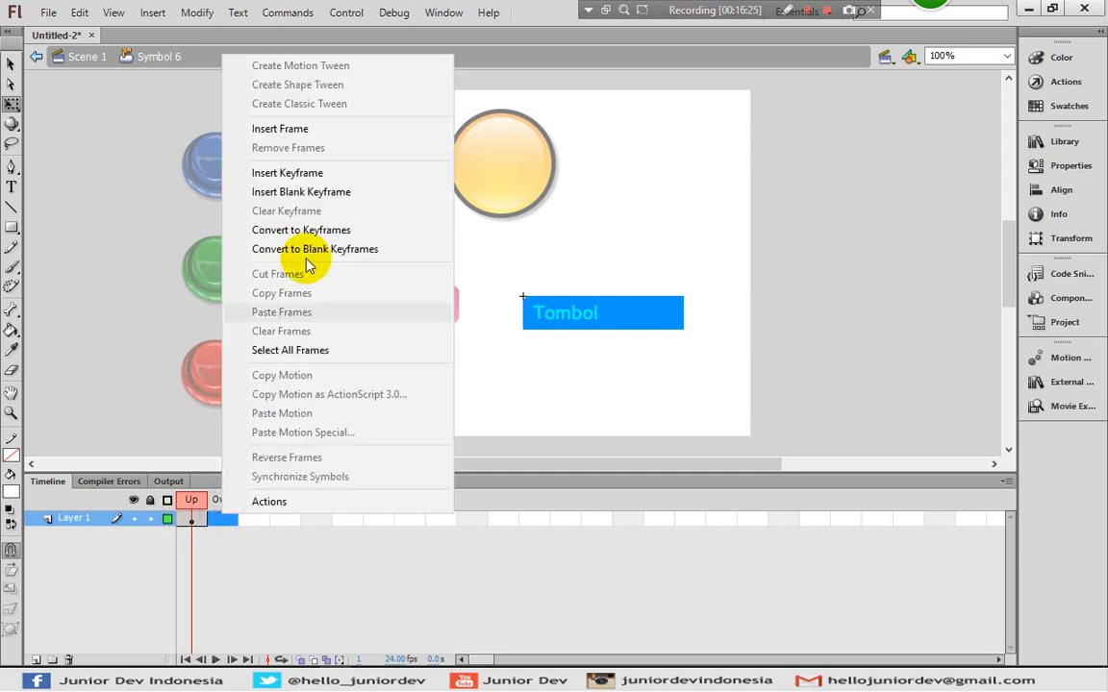
left_click(288, 173)
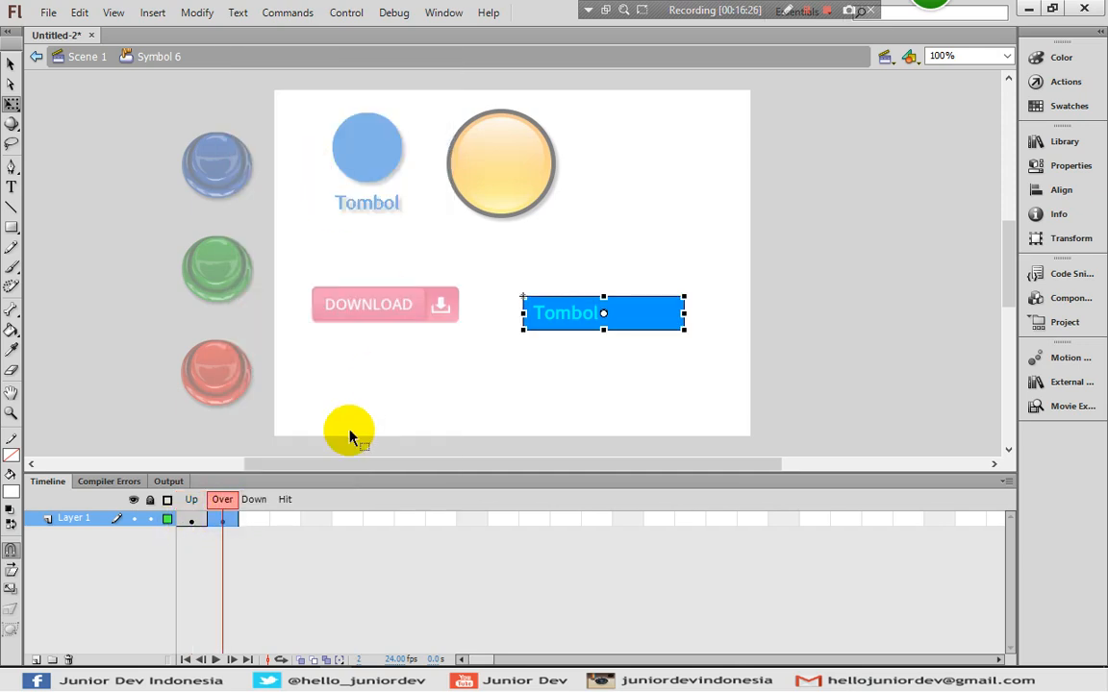
left_click(535, 385)
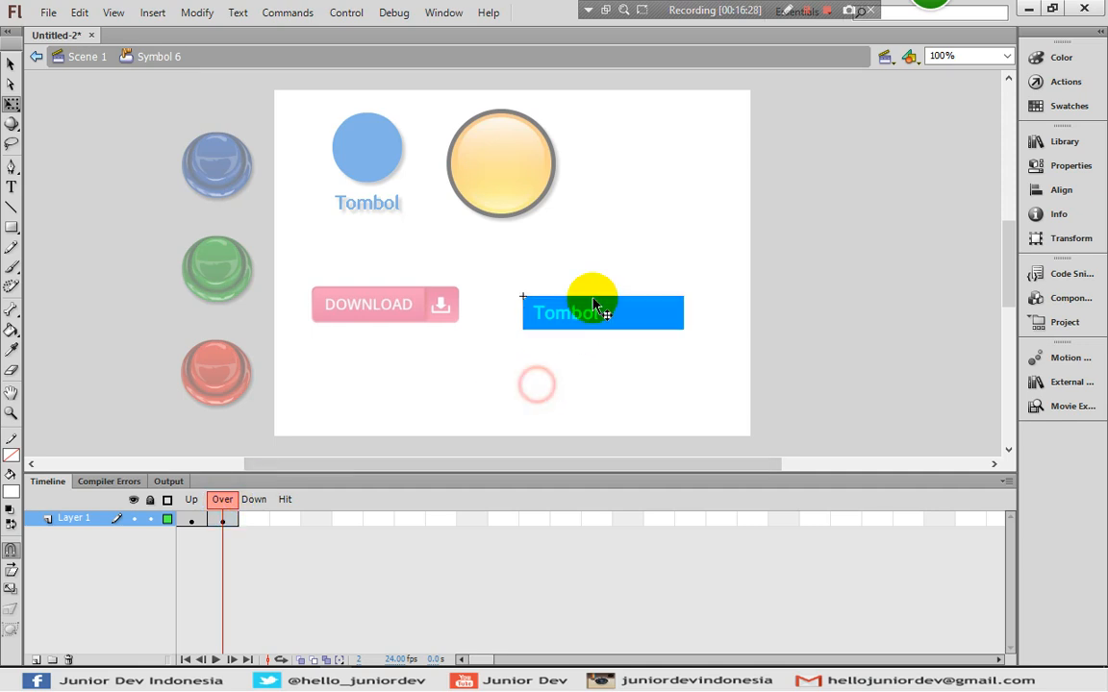
left_click(219, 519)
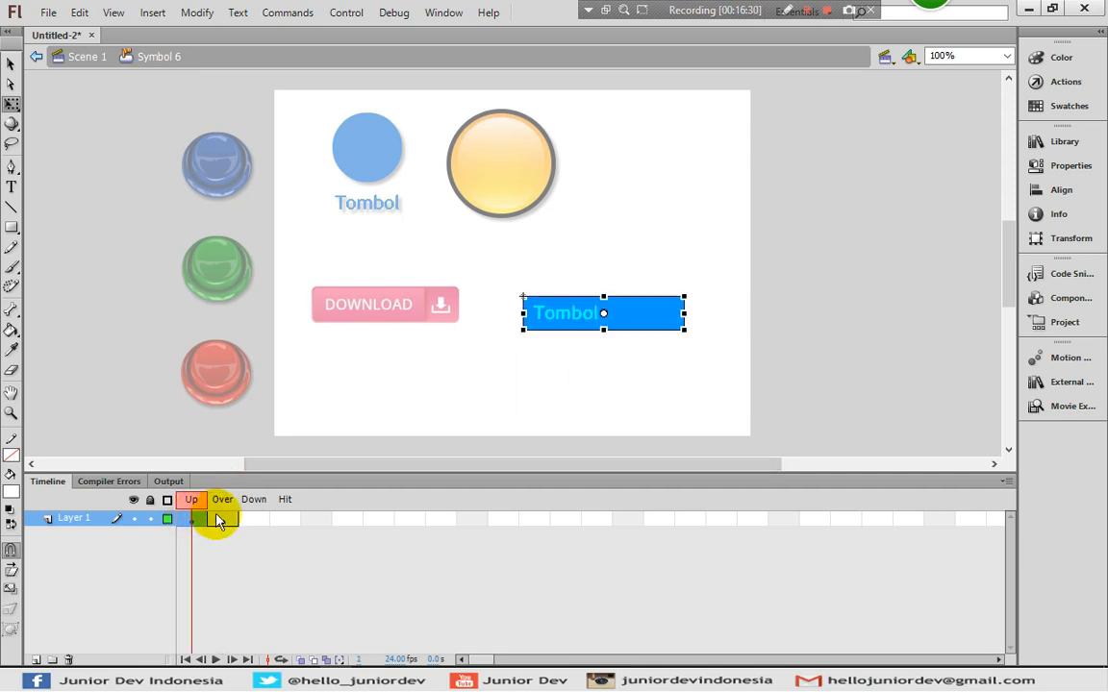
left_click(481, 396)
left_click(586, 325)
- Duplicate the Over-state rectangle's symbol as Symbol 5 copy and open it for editing
left_click(582, 317)
right_click(583, 310)
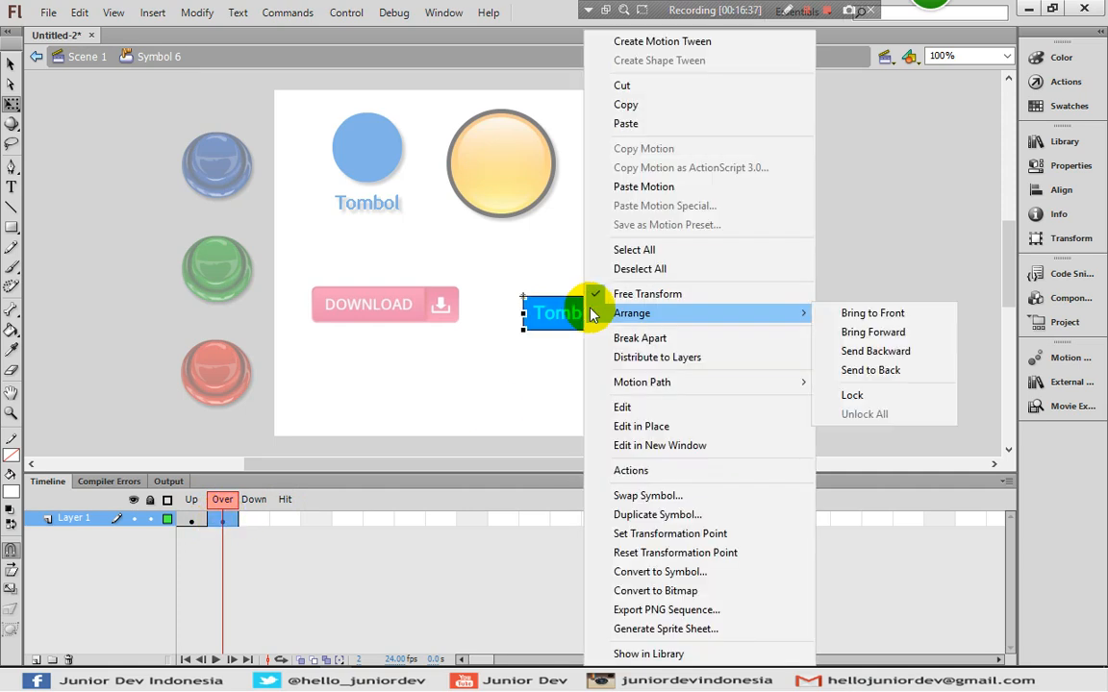
left_click(646, 515)
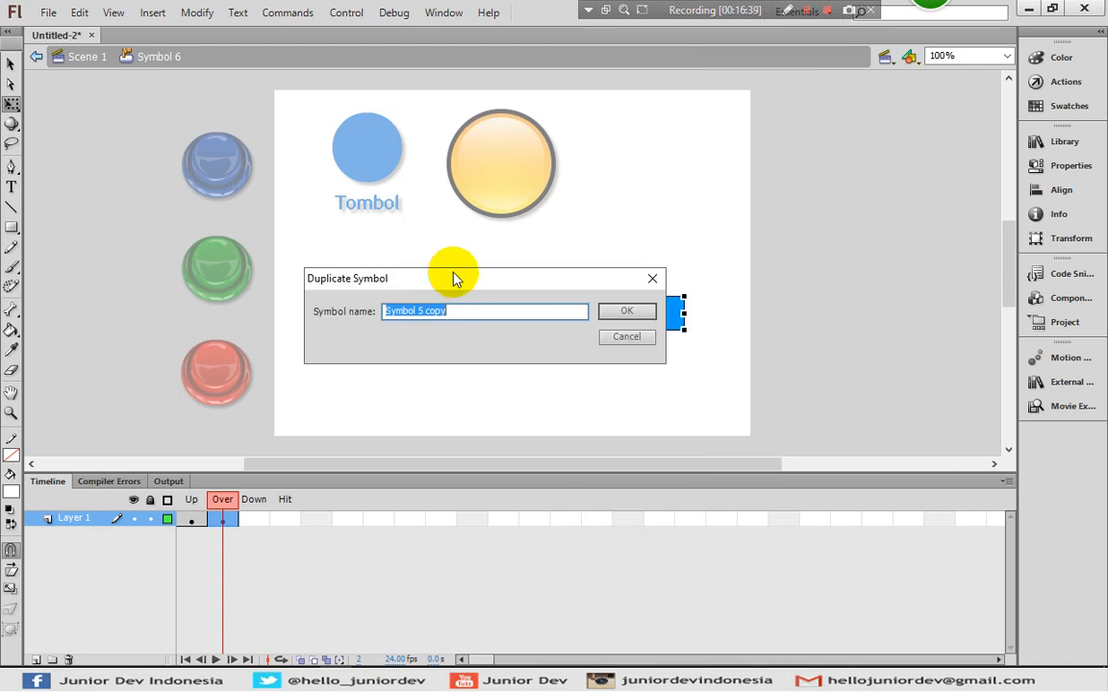
left_click(626, 314)
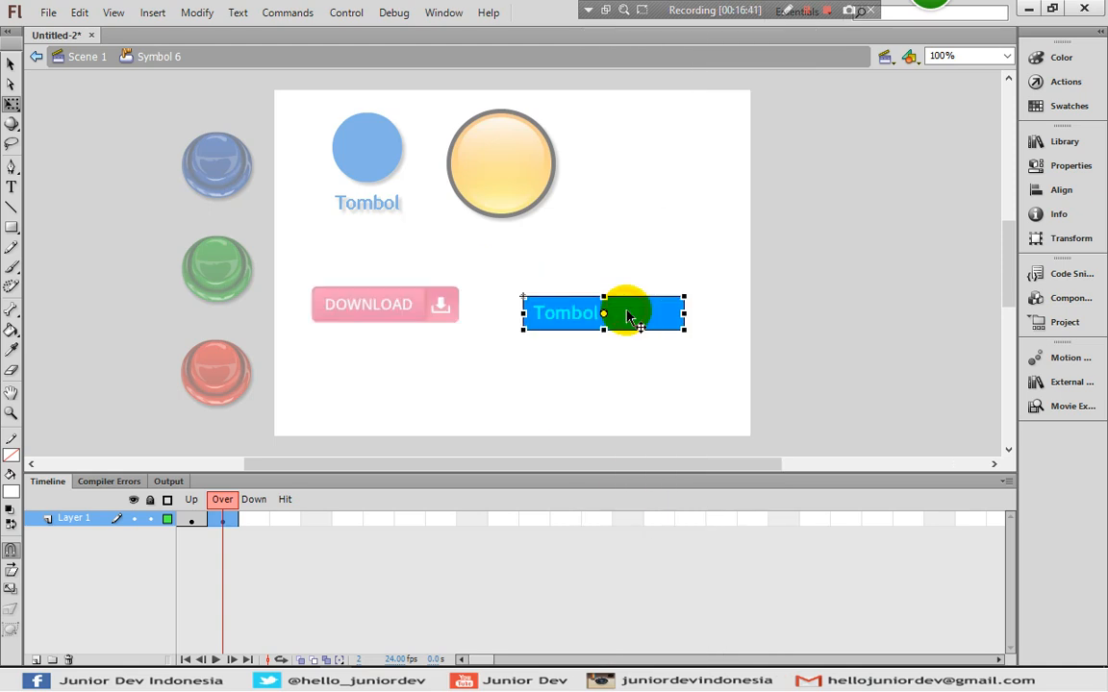
double_click(576, 323)
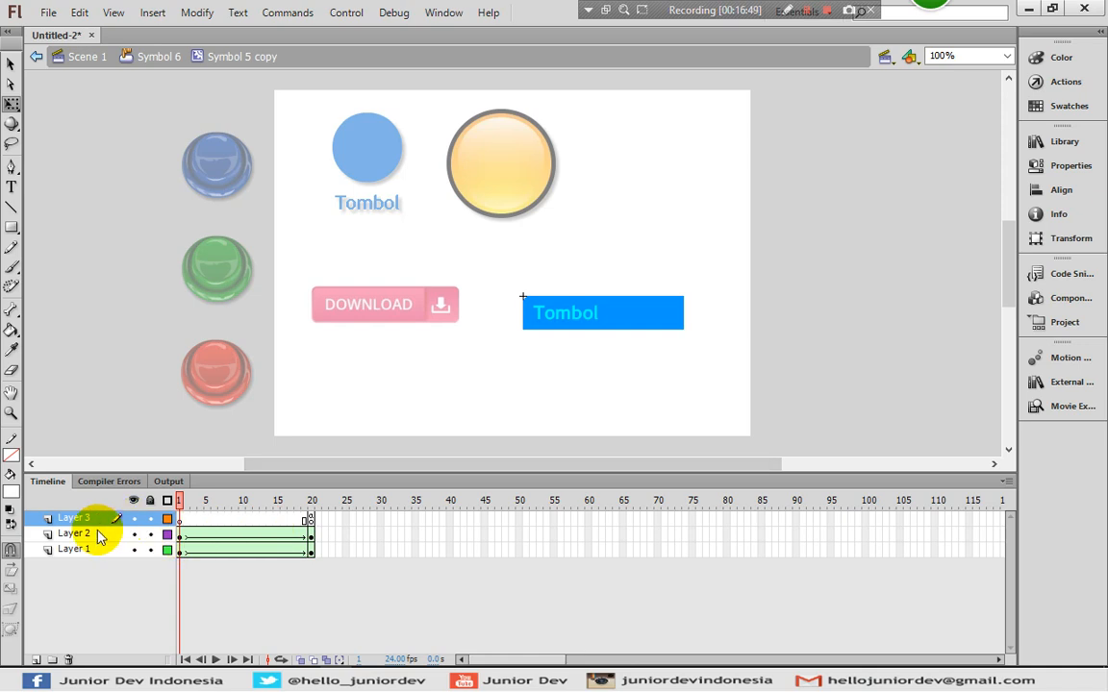
- Reverse the animation frames across all layers of Symbol 5 copy
left_click_drag(180, 535, 309, 552)
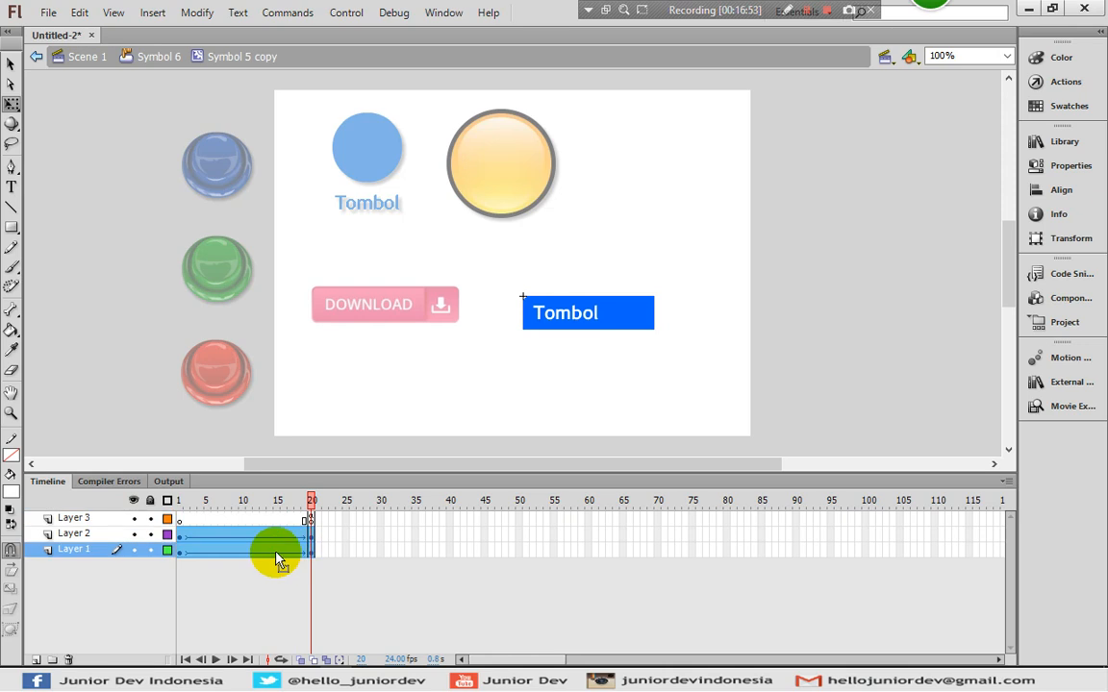
right_click(236, 535)
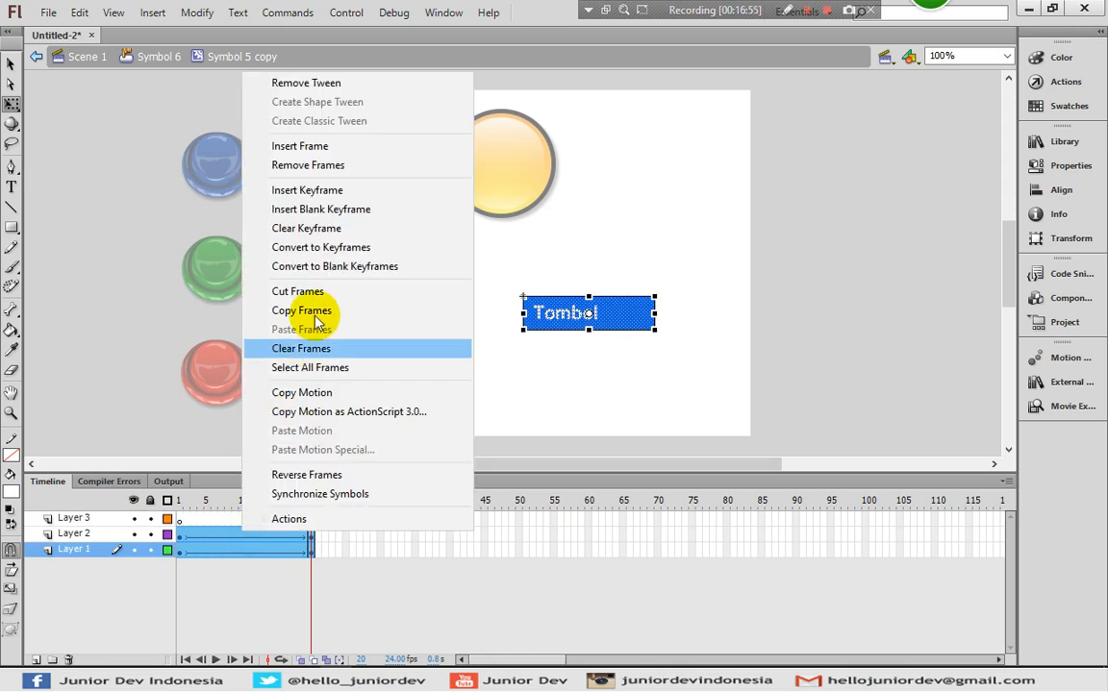
left_click(307, 476)
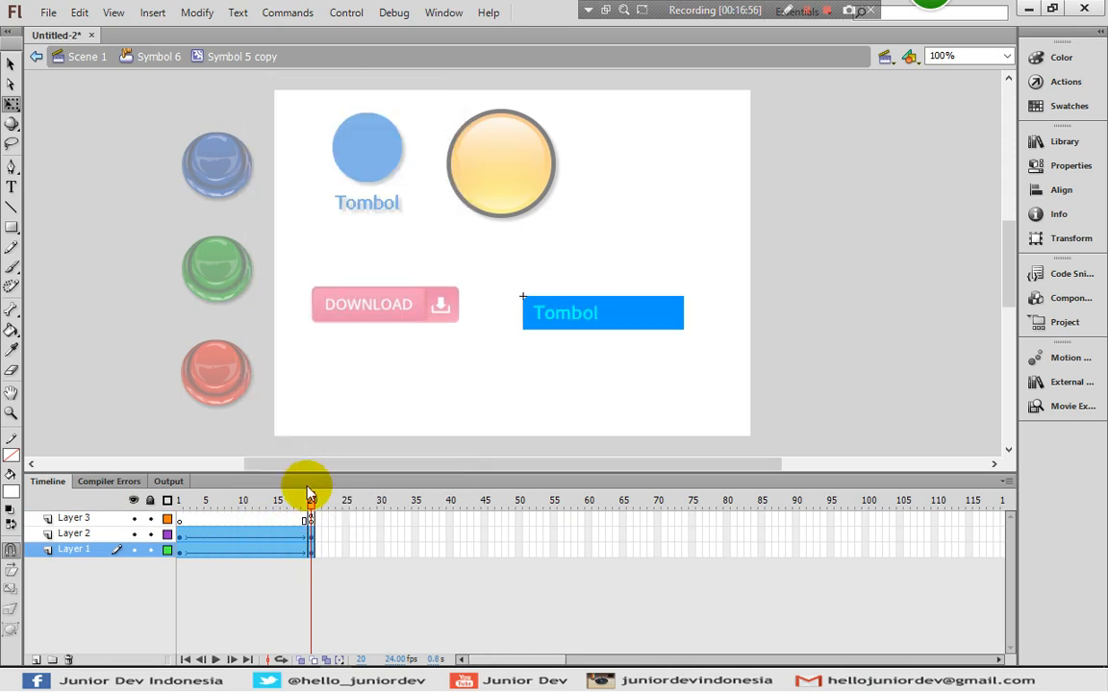
left_click(249, 532)
left_click_drag(186, 522, 312, 512)
left_click_drag(234, 527, 186, 519)
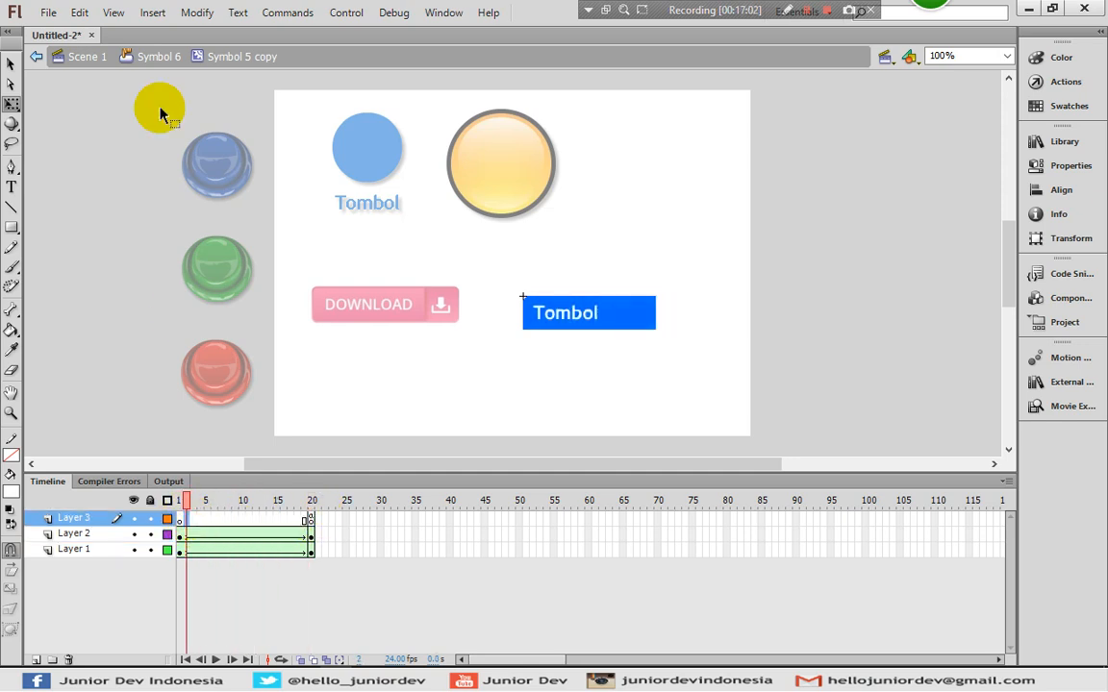
- In Symbol 6, paste a copy of the Up frame into the Down frame, then return to Scene 1
left_click(132, 57)
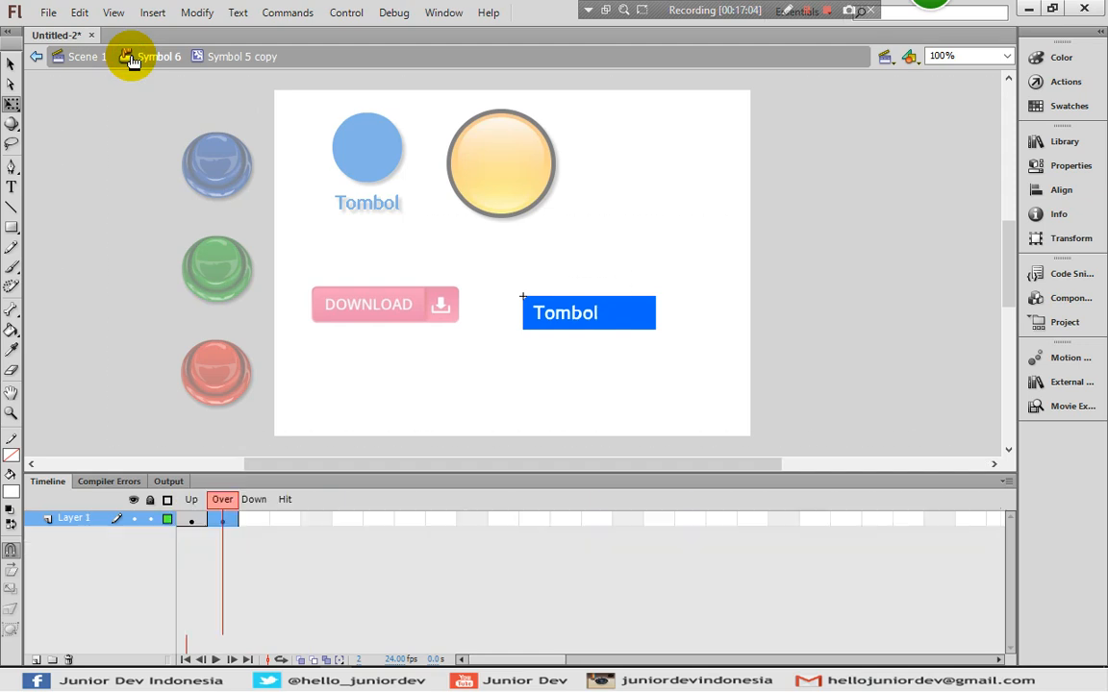
left_click(192, 520)
right_click(192, 519)
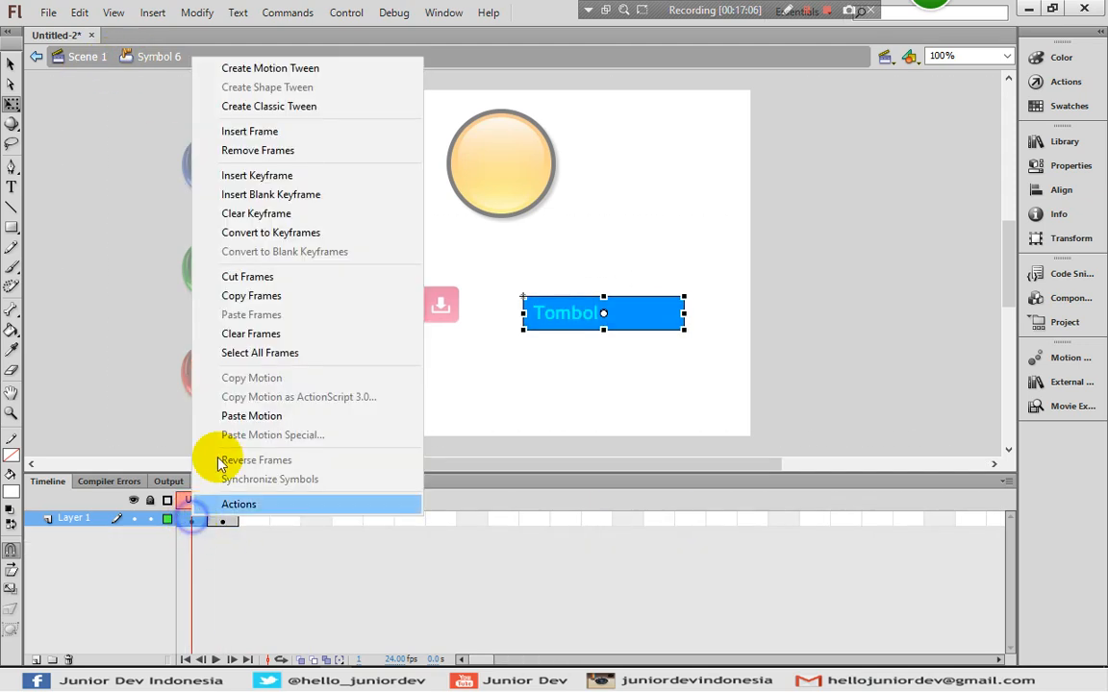
left_click(255, 295)
left_click(254, 520)
right_click(254, 519)
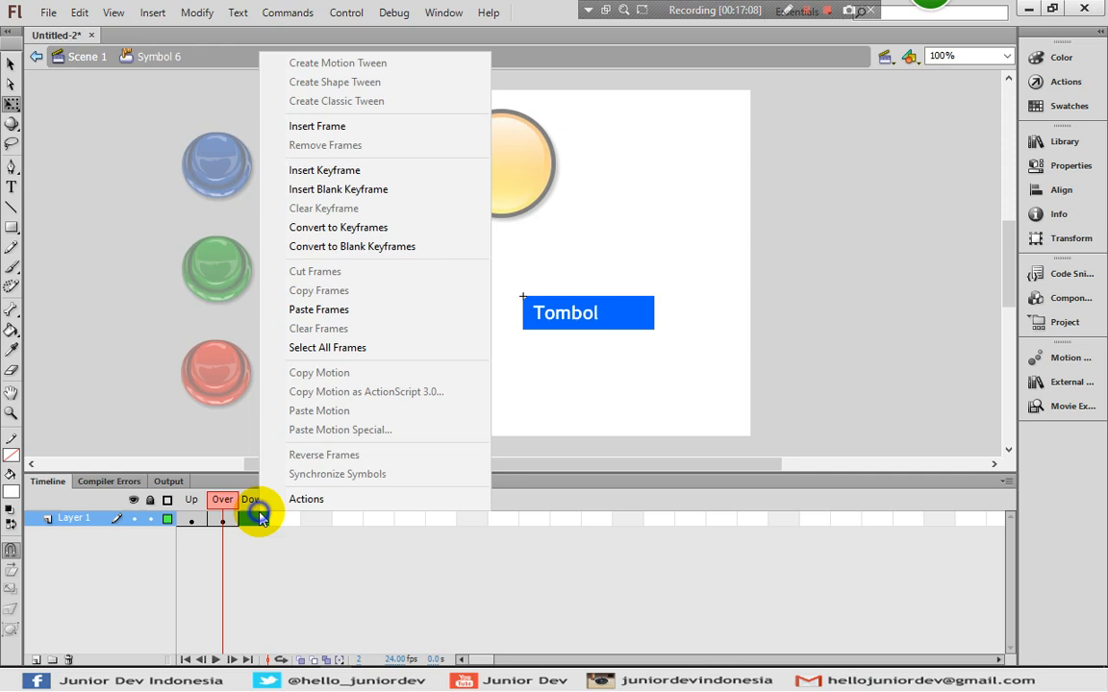
left_click(341, 309)
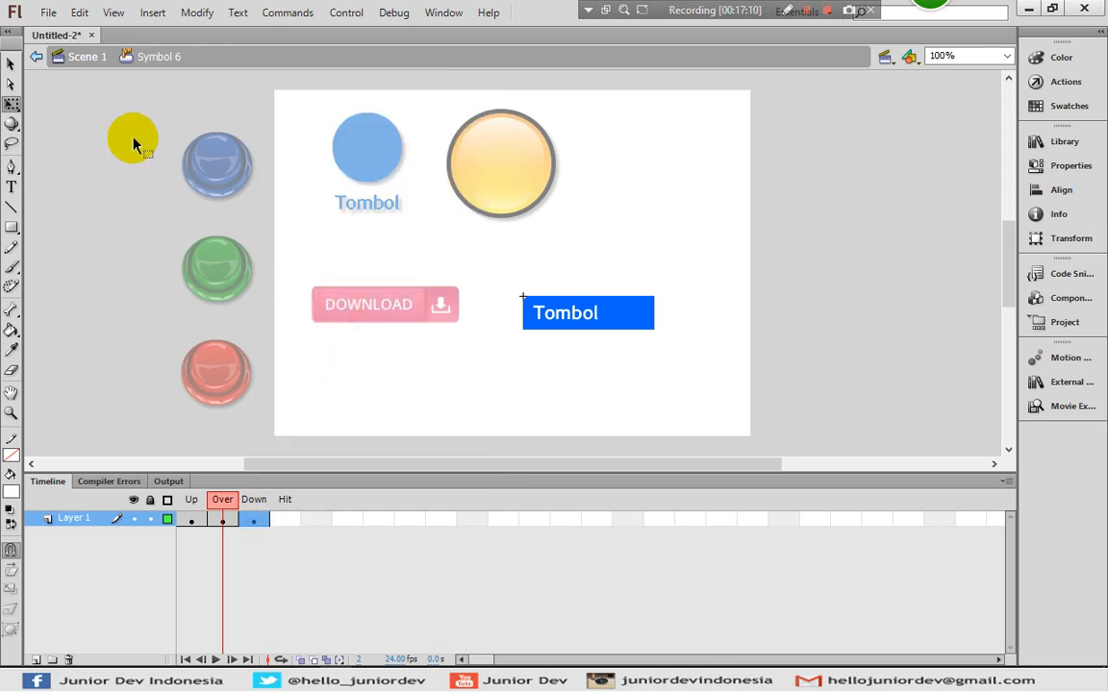
left_click(87, 56)
left_click(568, 310)
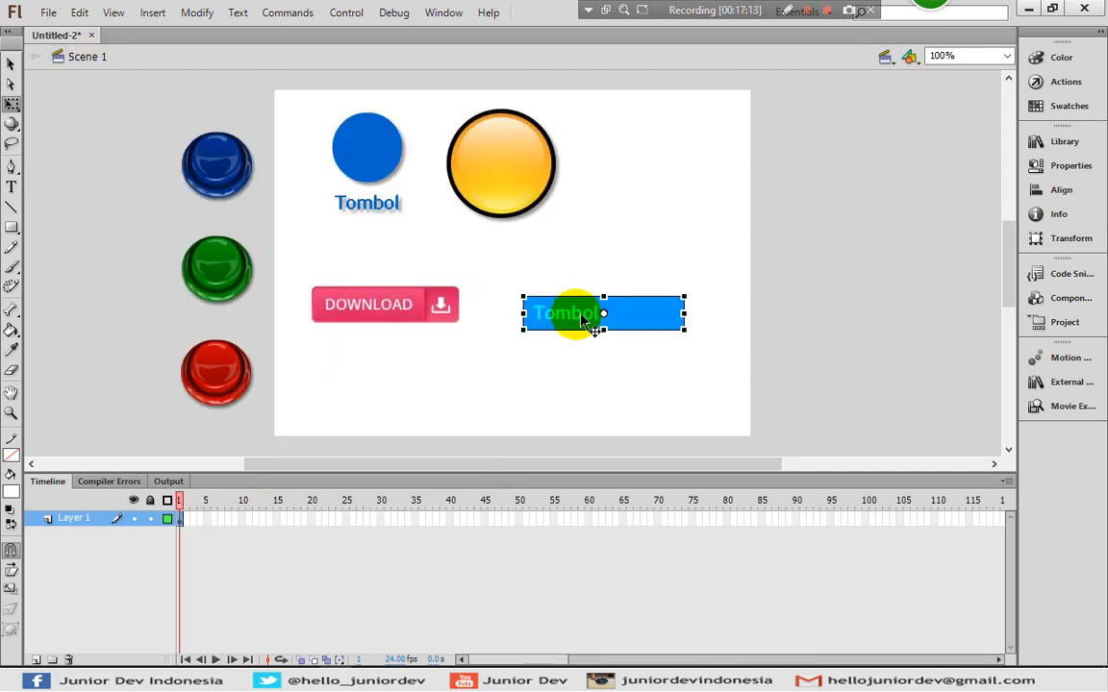
left_click(824, 274)
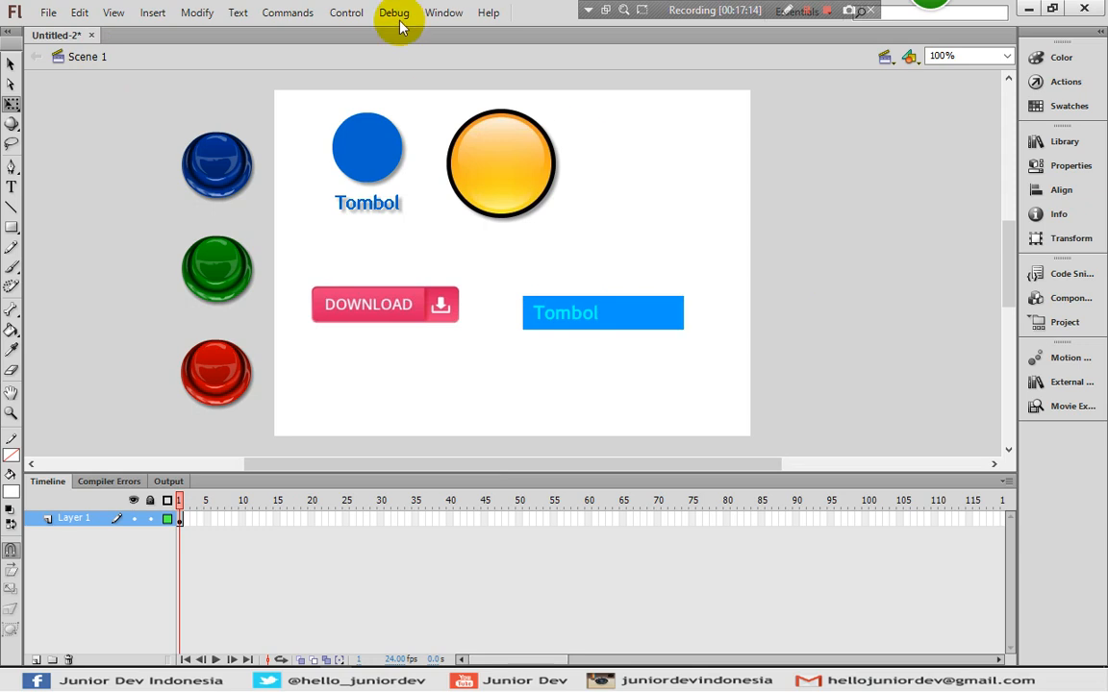
left_click(346, 12)
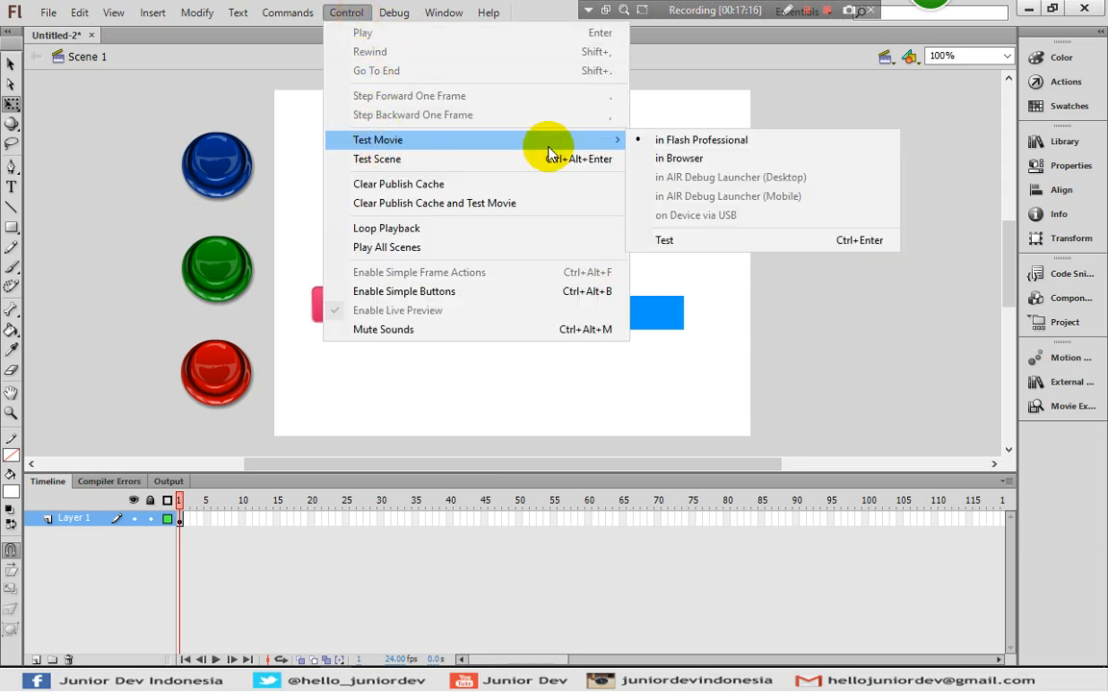
mouse_move(634, 143)
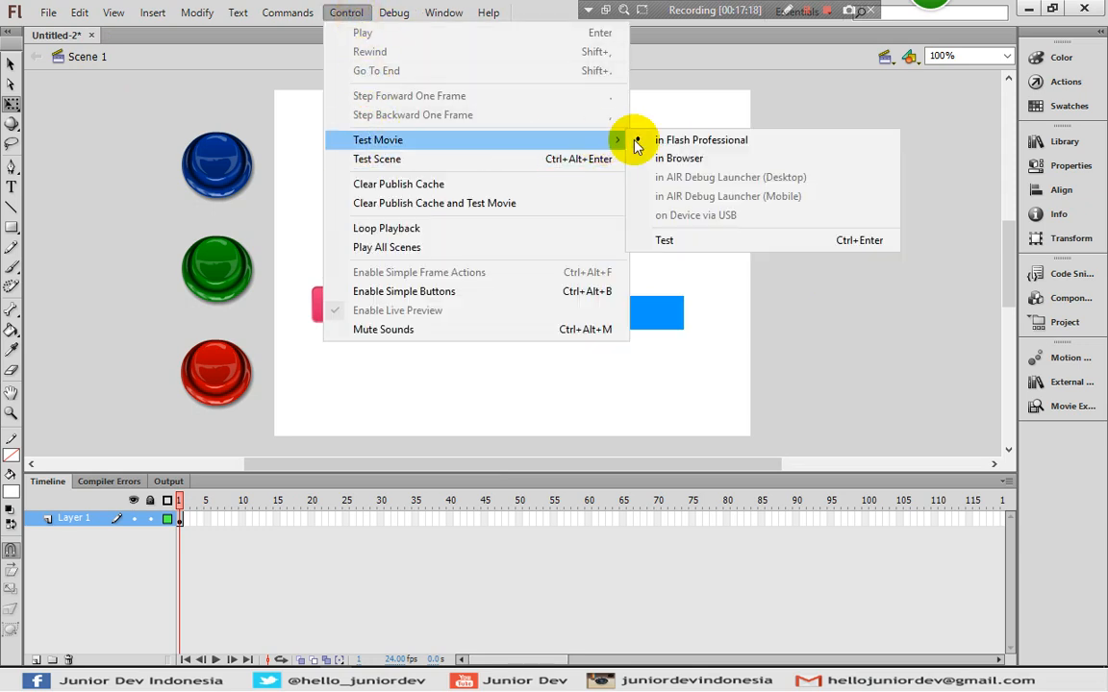
left_click(673, 240)
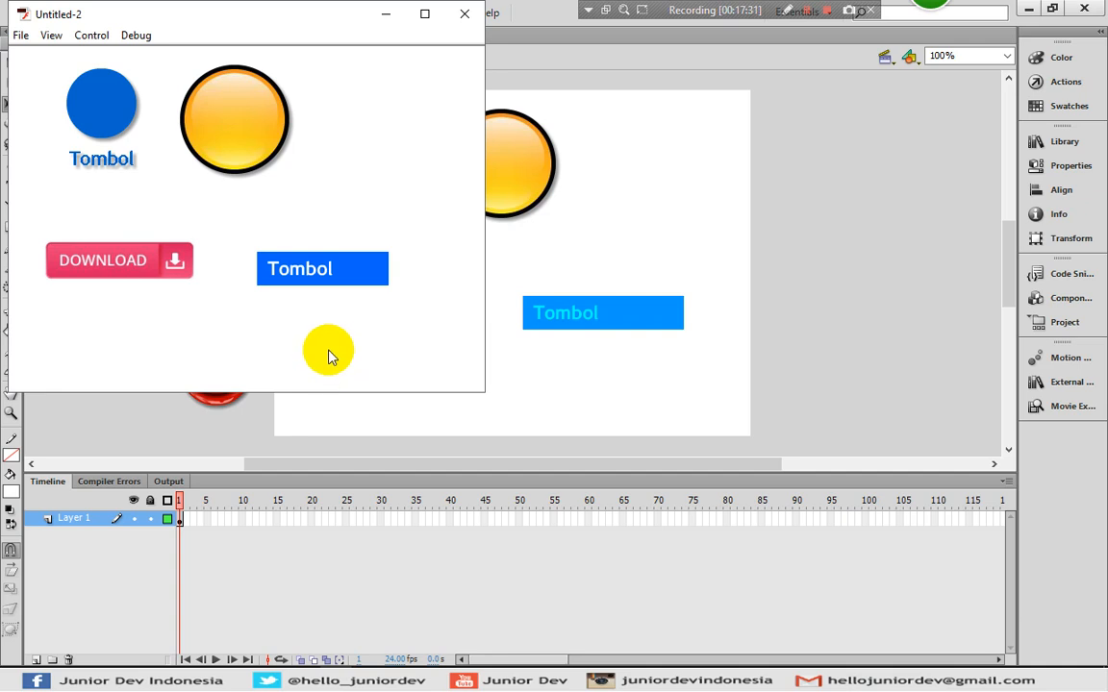
left_click(320, 276)
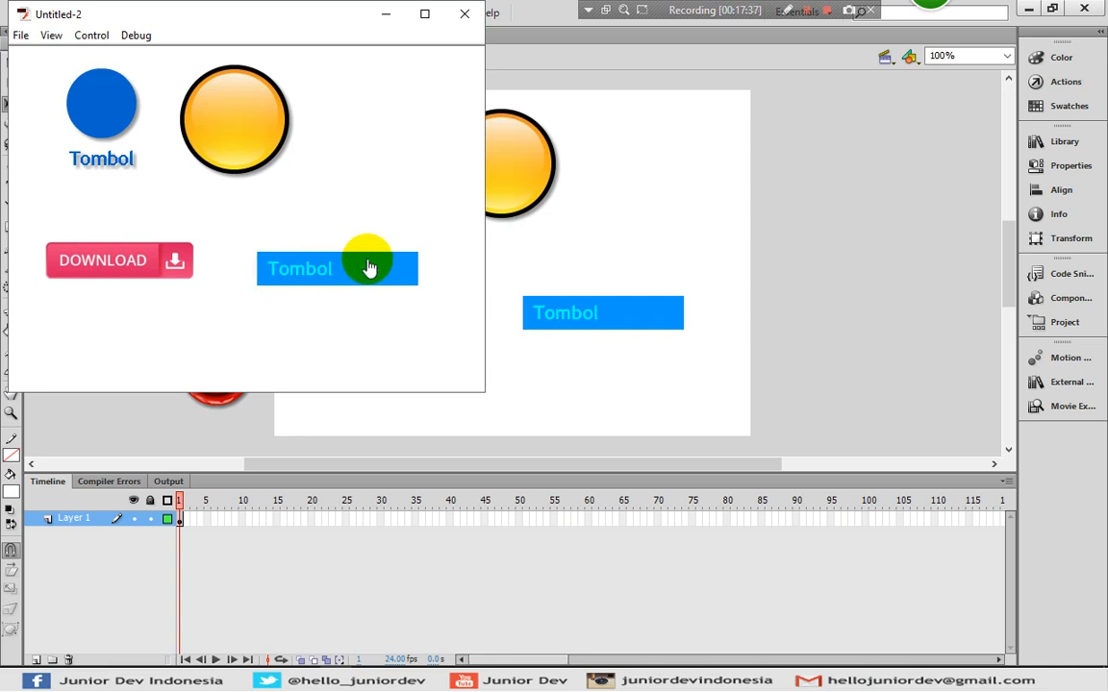
left_click(323, 313)
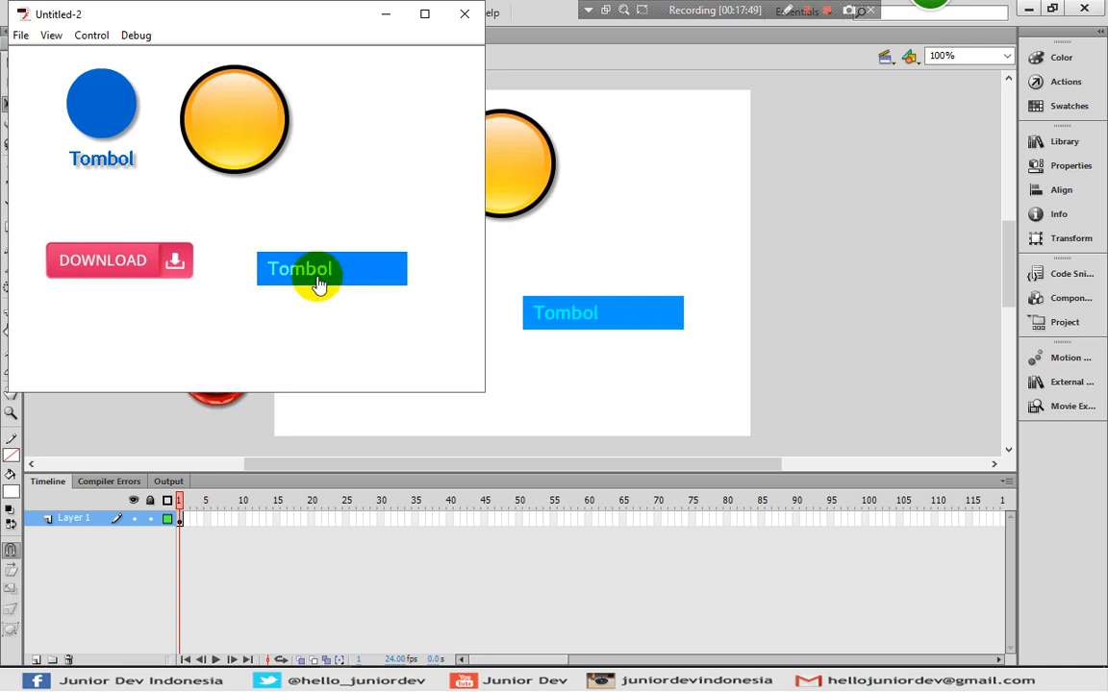
left_click(320, 282)
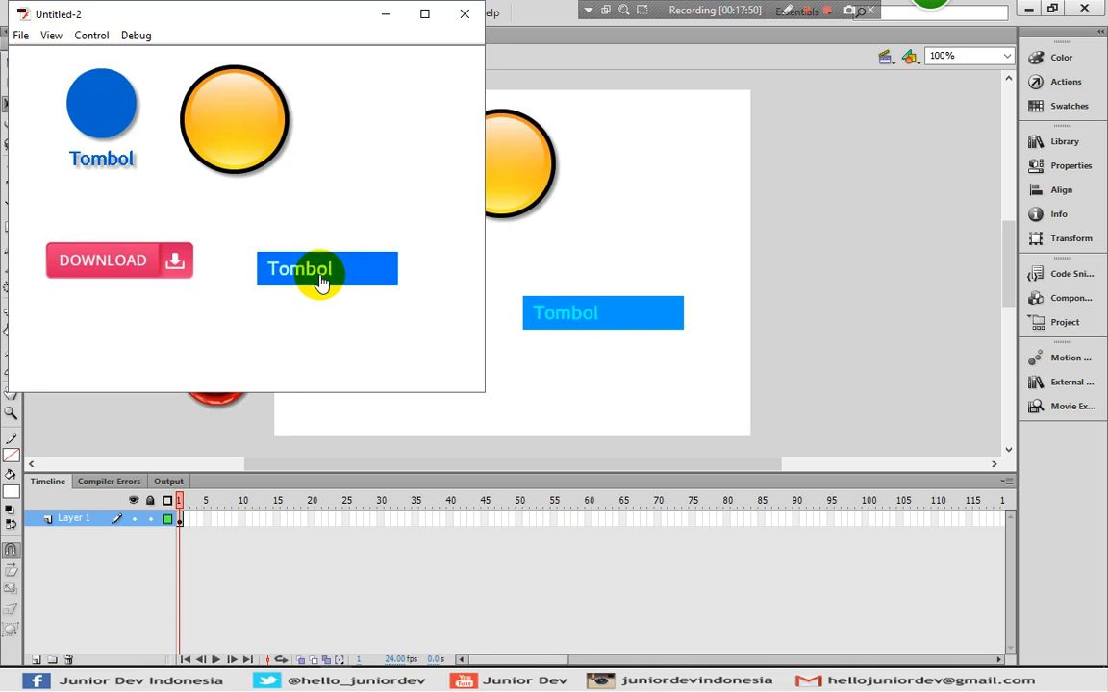
left_click(321, 278)
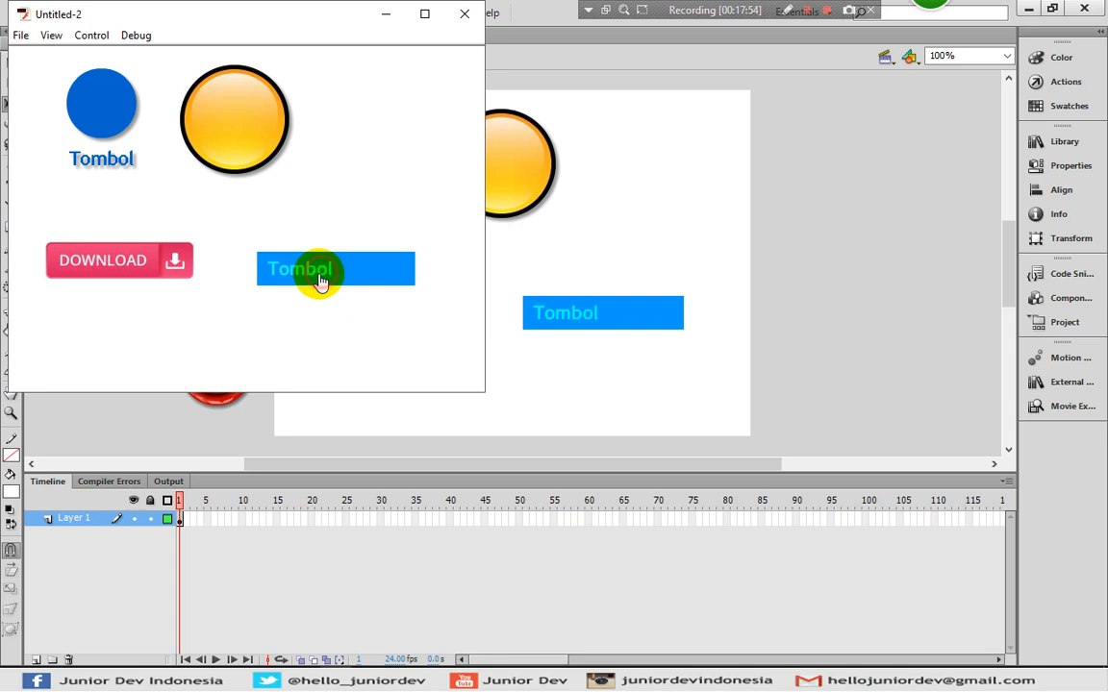
left_click_drag(291, 21, 387, 70)
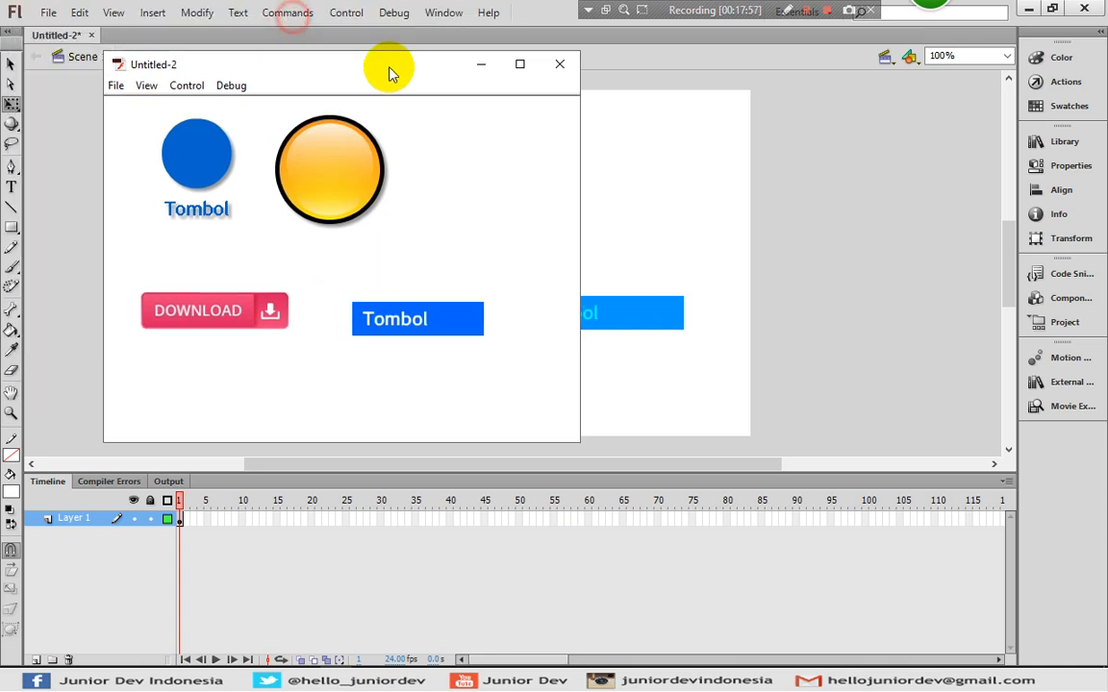
left_click(426, 335)
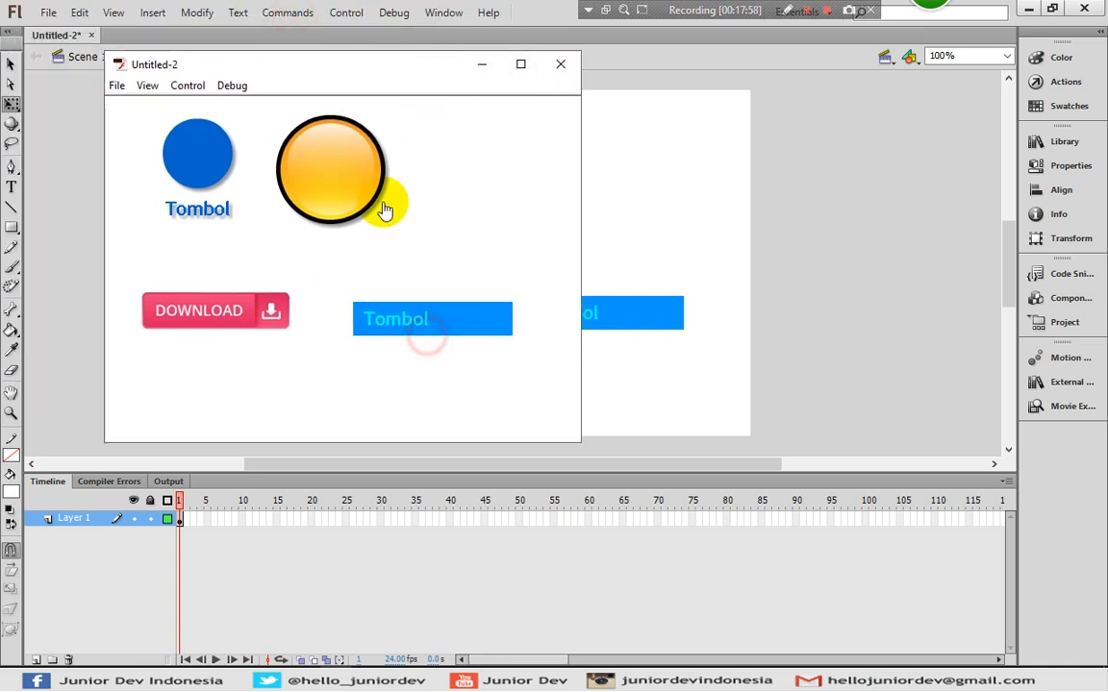
left_click(356, 173)
left_click(203, 161)
left_click(260, 315)
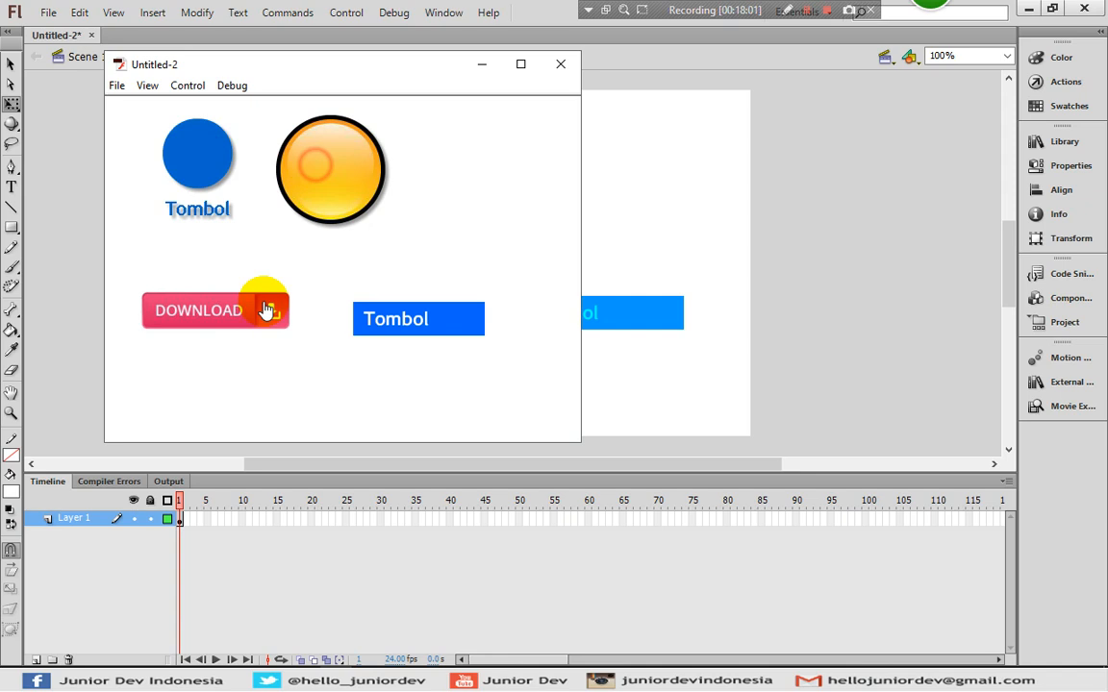
left_click(213, 196)
left_click(561, 64)
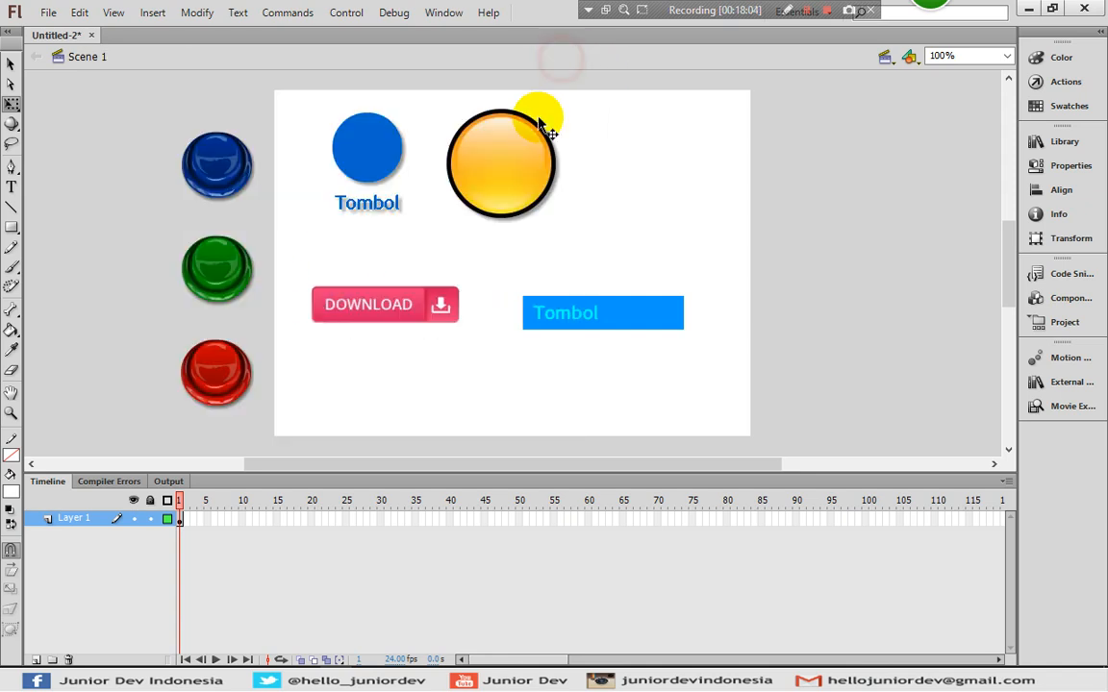